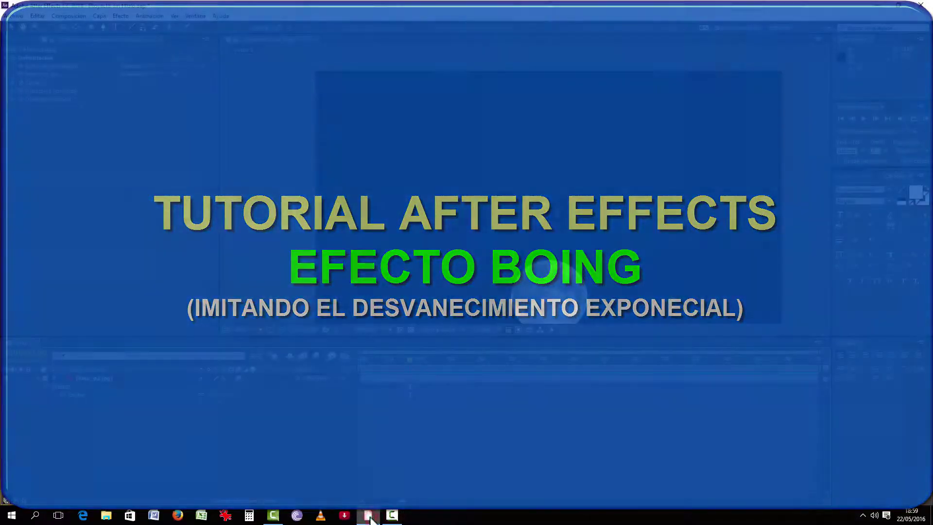
Play the moon bounce demo from its first frame and scrub through its timing
{"action": "left_click", "coordinate": [360, 359]}
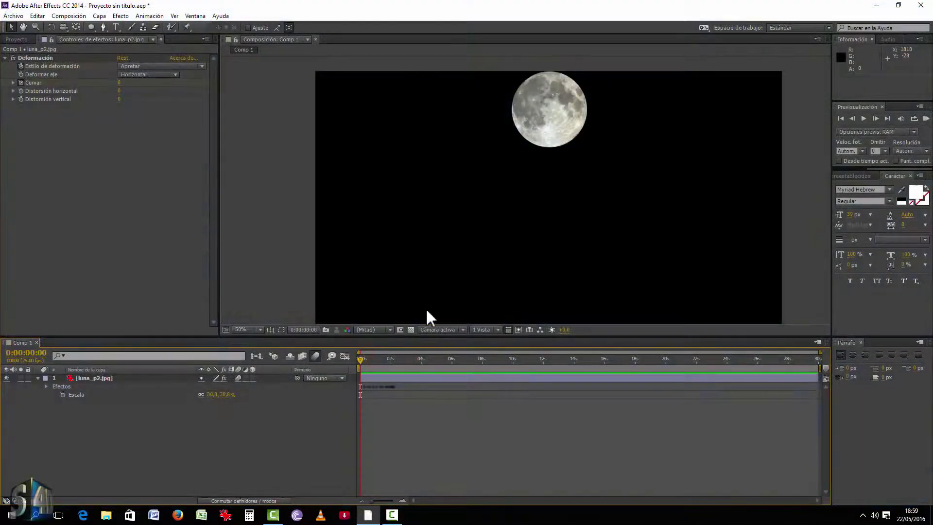
{"action": "key", "text": "space"}
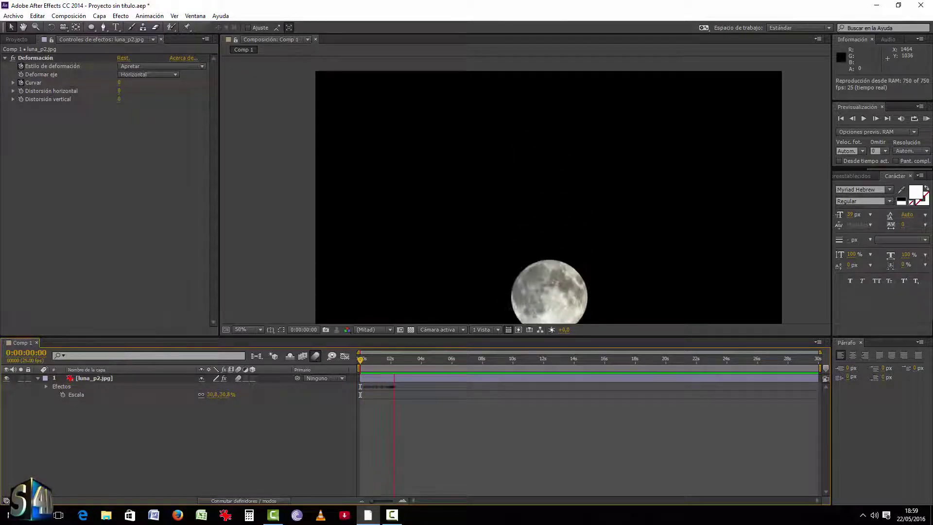
{"action": "key", "text": "space"}
{"action": "key", "text": "space"}
{"action": "key", "text": "space"}
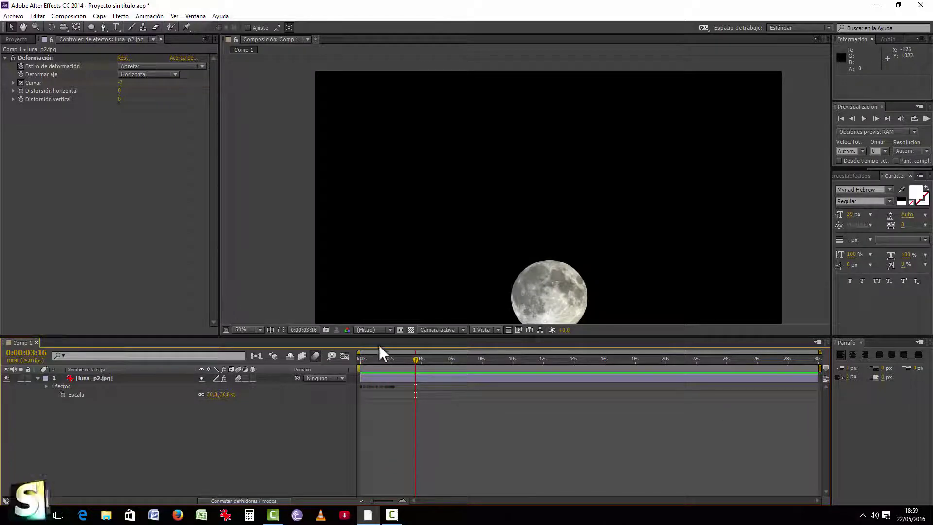
{"action": "left_click", "coordinate": [365, 358]}
{"action": "left_click_drag", "start_coordinate": [365, 359], "coordinate": [400, 352]}
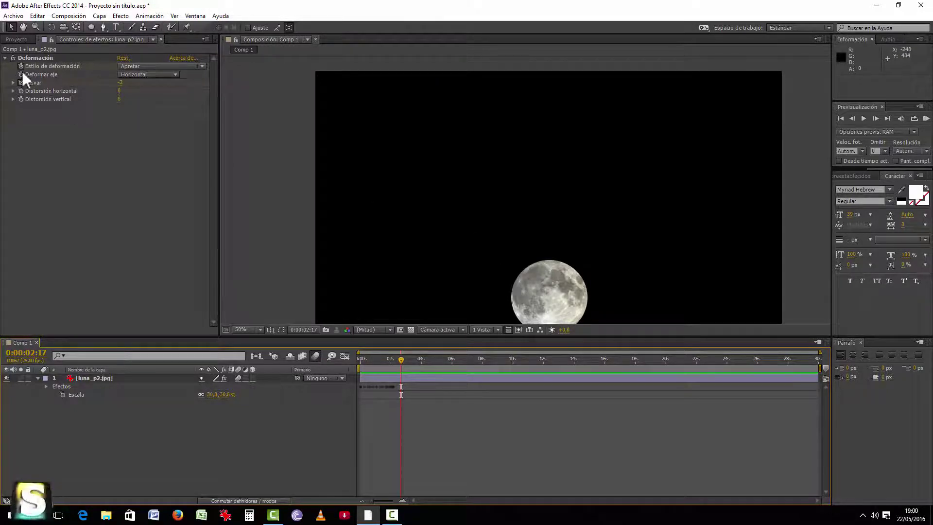
Delete the moon layer and close the project without saving
{"action": "left_click", "coordinate": [101, 377]}
{"action": "key", "text": "Delete"}
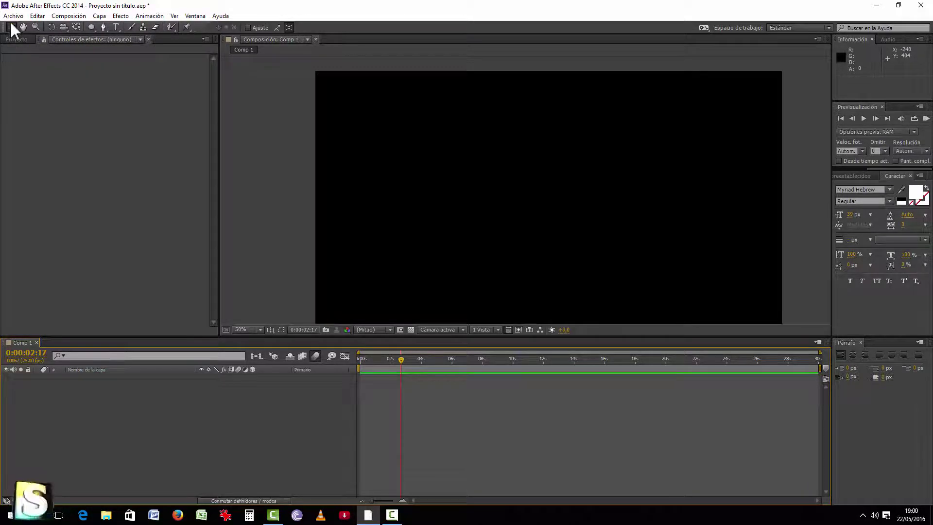
{"action": "left_click", "coordinate": [12, 16]}
{"action": "left_click", "coordinate": [48, 84]}
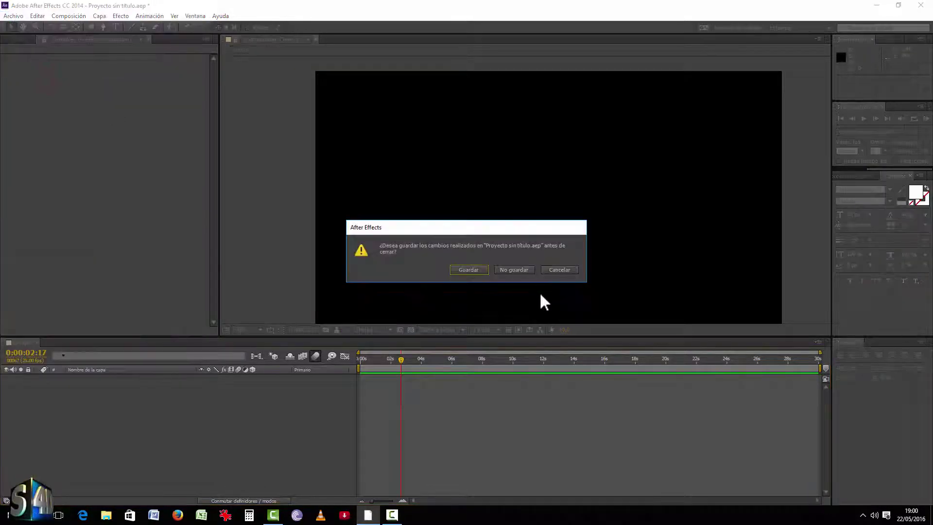
{"action": "left_click", "coordinate": [518, 270]}
Create a new empty project and start a new HDTV 1080 25 composition
{"action": "left_click", "coordinate": [13, 16]}
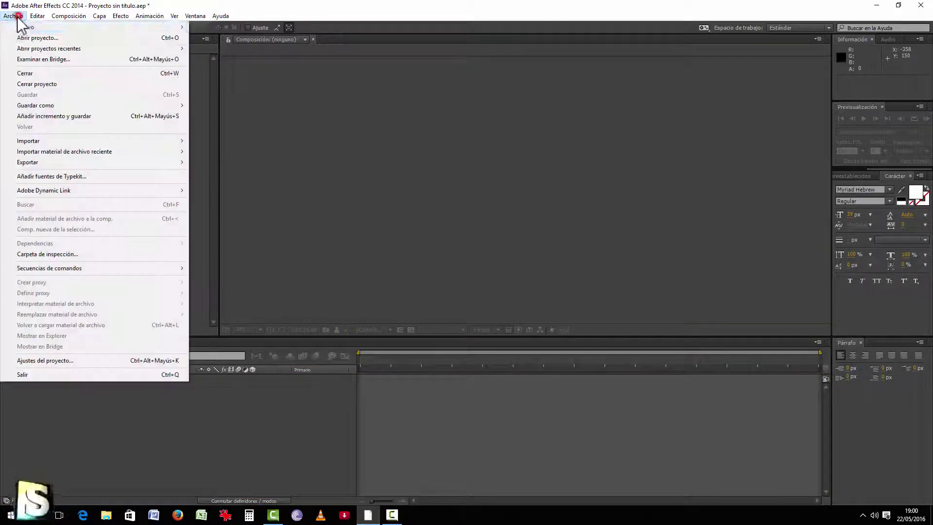
{"action": "mouse_move", "coordinate": [18, 31]}
{"action": "left_click", "coordinate": [262, 27]}
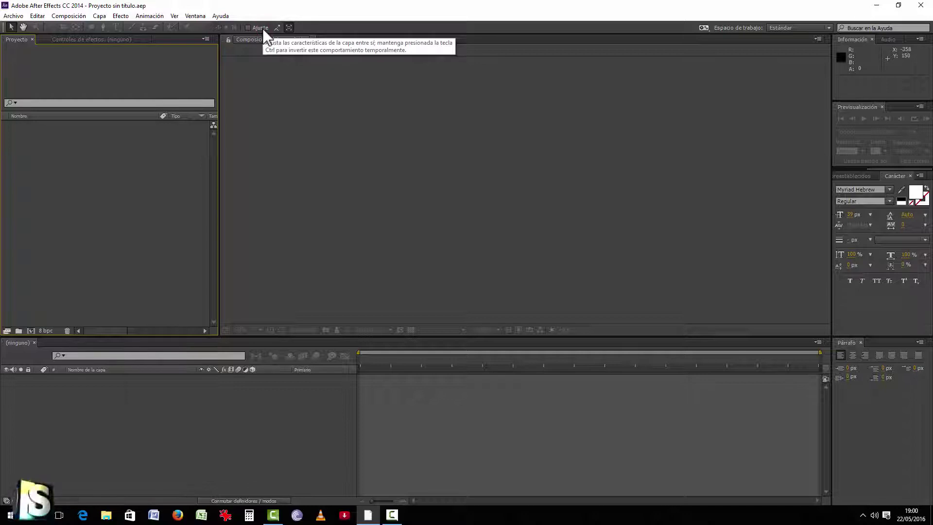
{"action": "left_click", "coordinate": [31, 331]}
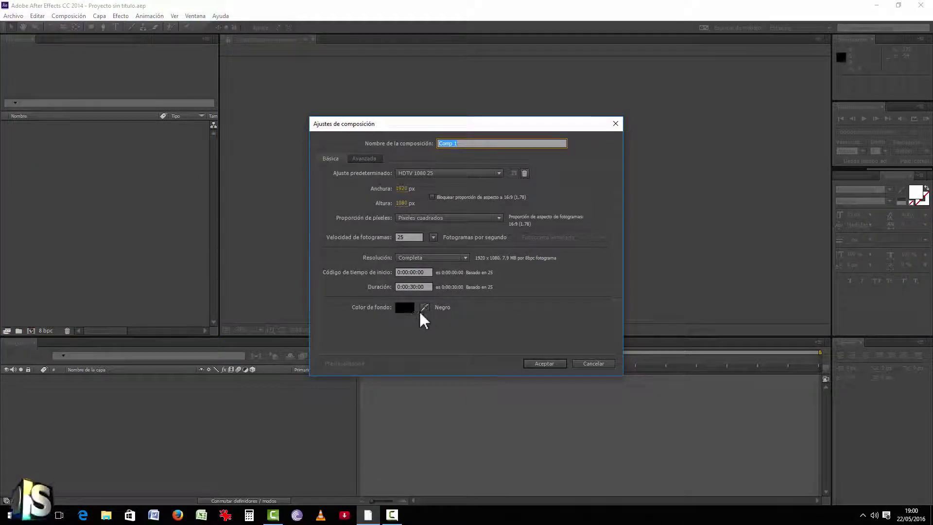
Confirm Comp 1 and add a red 400×400 px solid, Sólido Rojo 1
{"action": "left_click", "coordinate": [553, 367]}
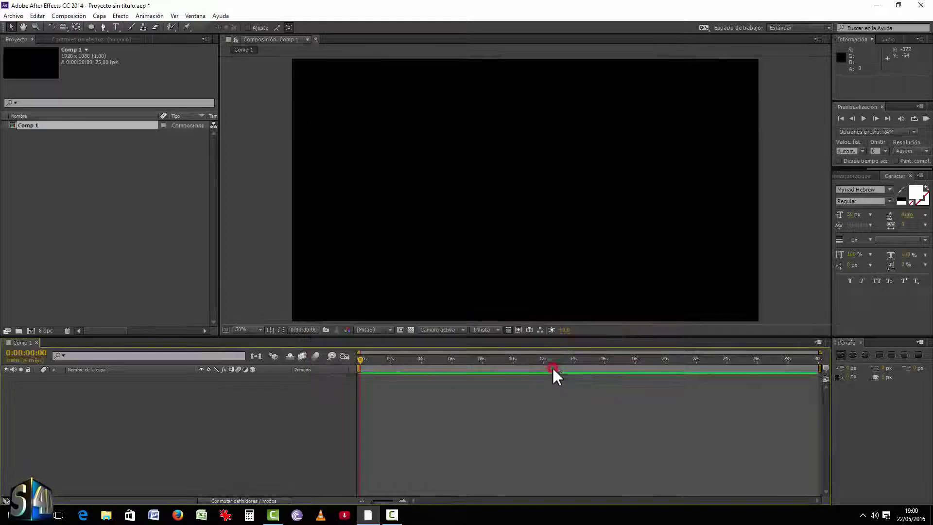
{"action": "right_click", "coordinate": [128, 406]}
{"action": "mouse_move", "coordinate": [147, 311]}
{"action": "left_click", "coordinate": [342, 329]}
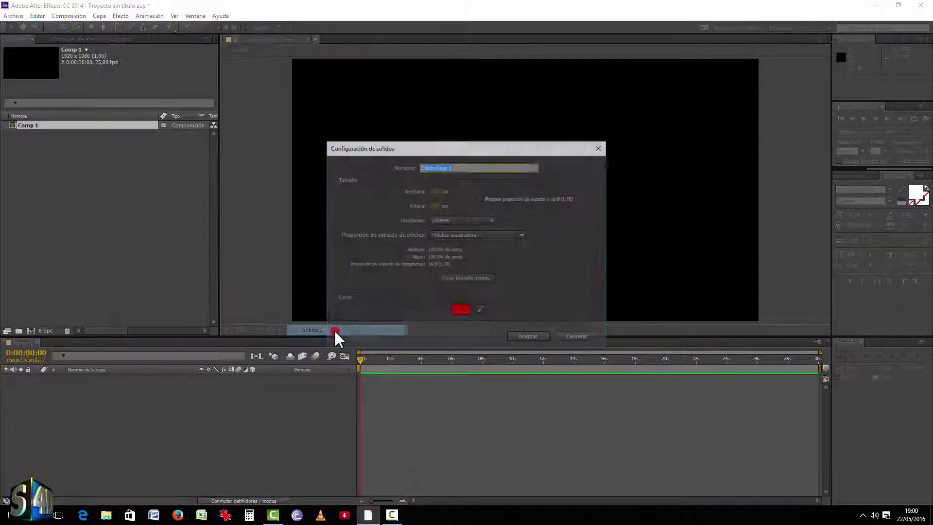
{"action": "double_click", "coordinate": [439, 191]}
{"action": "type", "text": "400"}
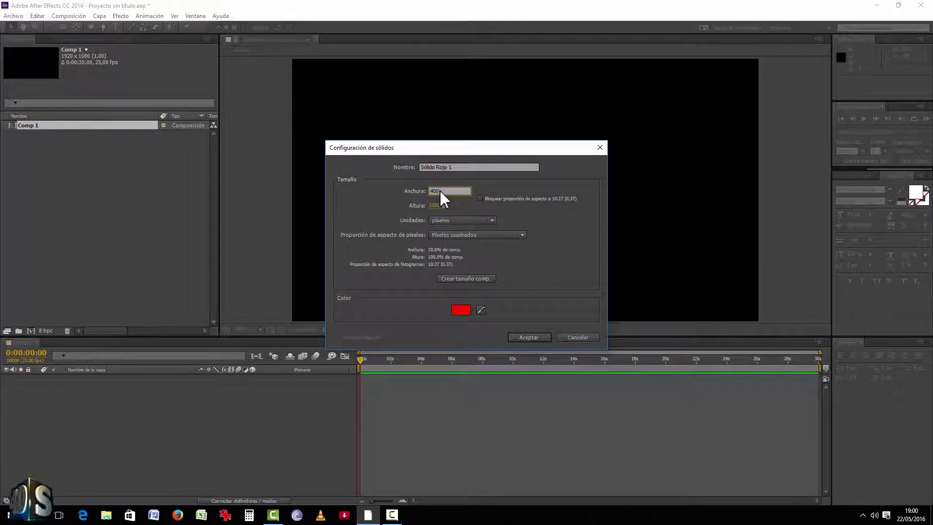
{"action": "left_click", "coordinate": [437, 205]}
{"action": "type", "text": "4"}
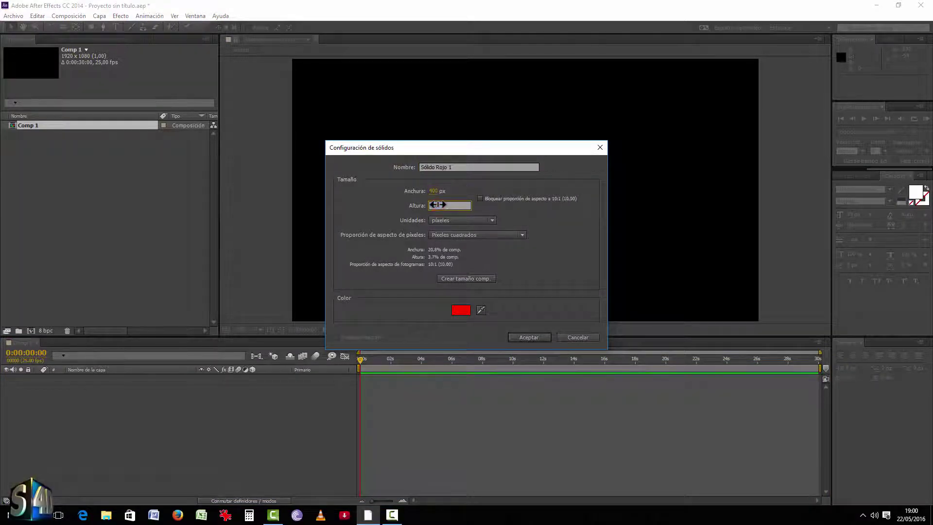
{"action": "type", "text": "0"}
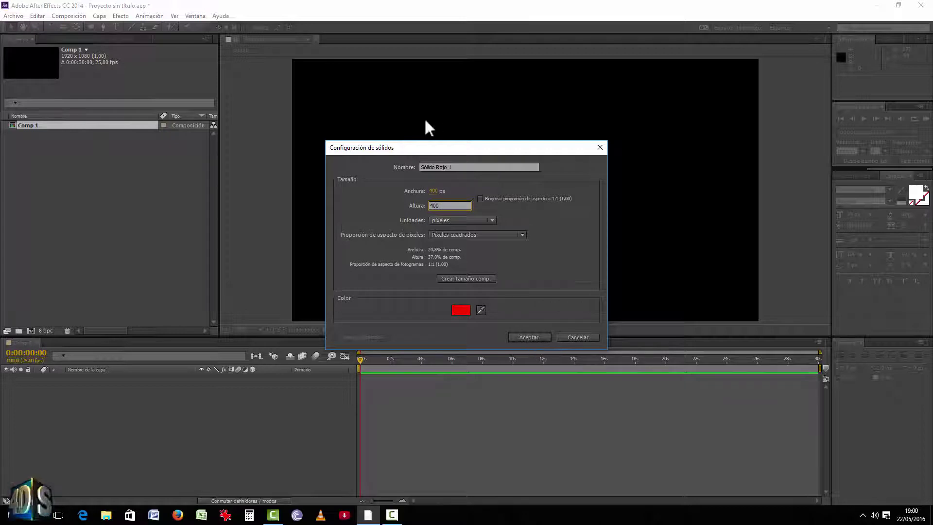
{"action": "left_click", "coordinate": [516, 337]}
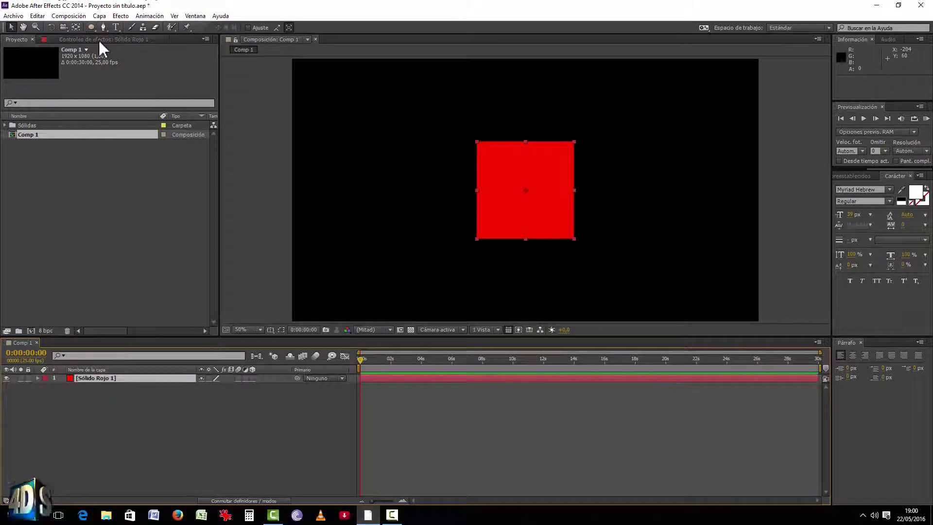
Fit an elliptical mask to the red solid to make it a circle
{"action": "left_click", "coordinate": [93, 28]}
{"action": "left_click_drag", "start_coordinate": [92, 25], "coordinate": [113, 62]}
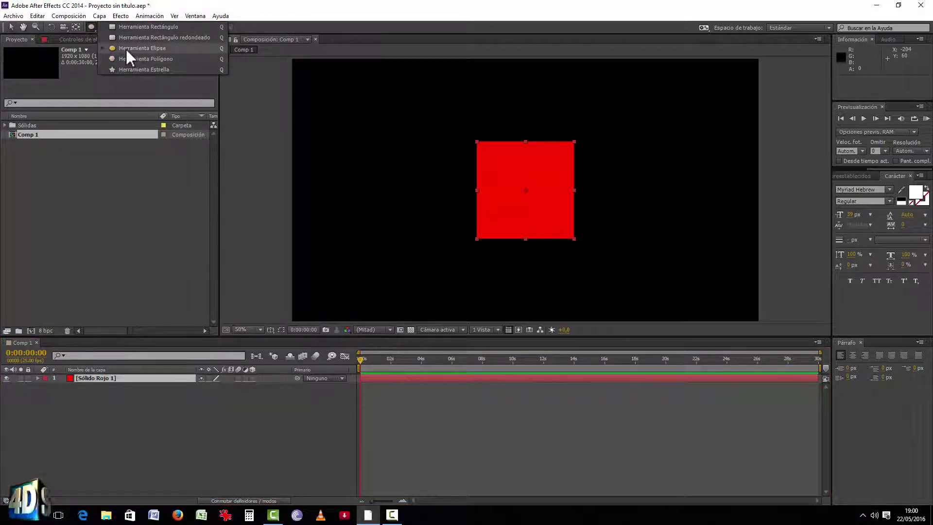
{"action": "mouse_move", "coordinate": [112, 61]}
{"action": "left_mouse_down"}
{"action": "mouse_move", "coordinate": [125, 48]}
{"action": "mouse_move", "coordinate": [112, 43]}
{"action": "left_mouse_up"}
{"action": "left_click", "coordinate": [103, 27]}
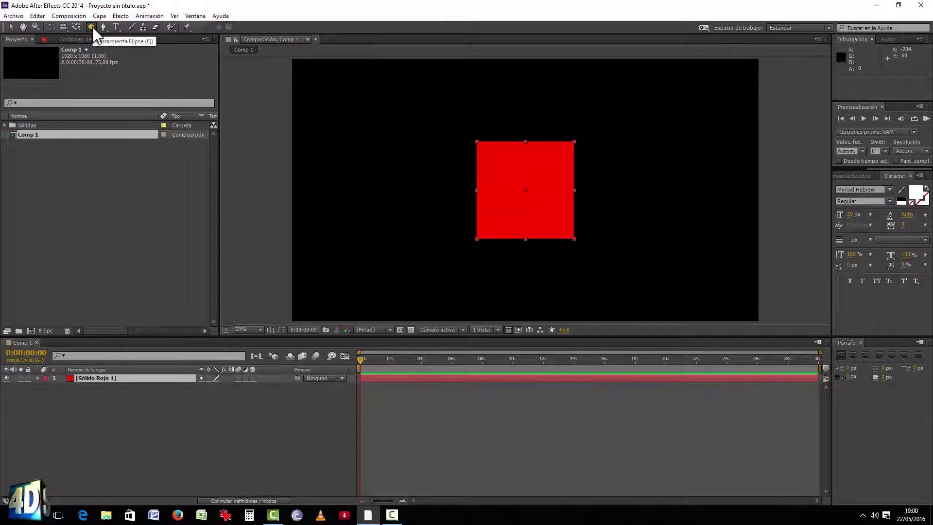
{"action": "double_click", "coordinate": [92, 25]}
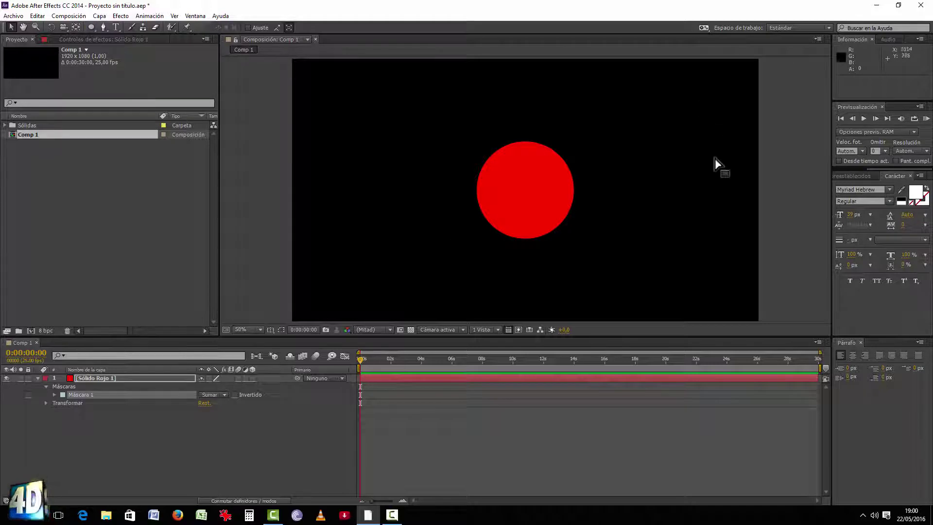
{"action": "left_click", "coordinate": [56, 461]}
Scale the red circle layer down to 83%
{"action": "left_click", "coordinate": [83, 377]}
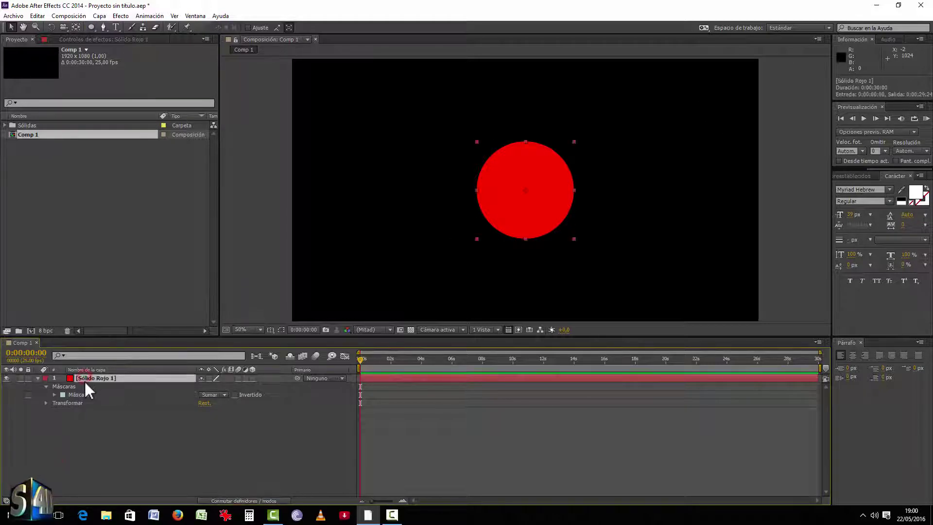
{"action": "key", "text": "s"}
{"action": "left_click_drag", "start_coordinate": [233, 386], "coordinate": [220, 386]}
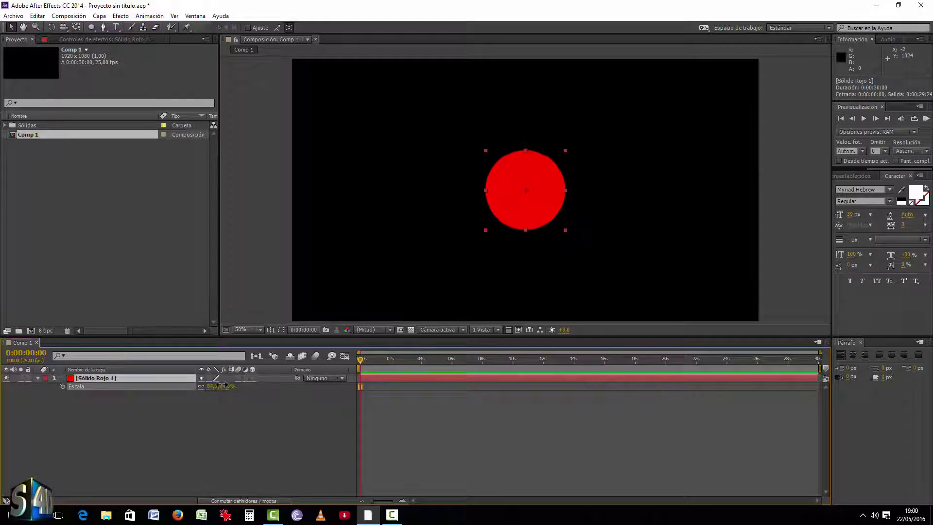
{"action": "left_click", "coordinate": [151, 428]}
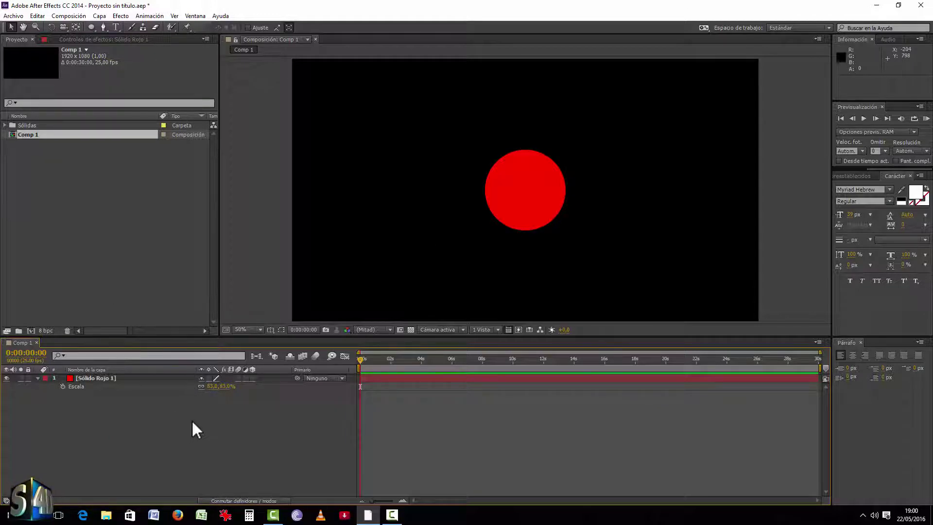
Move the circle to the top centre (962, 126), shrink it to 57%, and show Posición
{"action": "left_click_drag", "start_coordinate": [516, 193], "coordinate": [530, 105]}
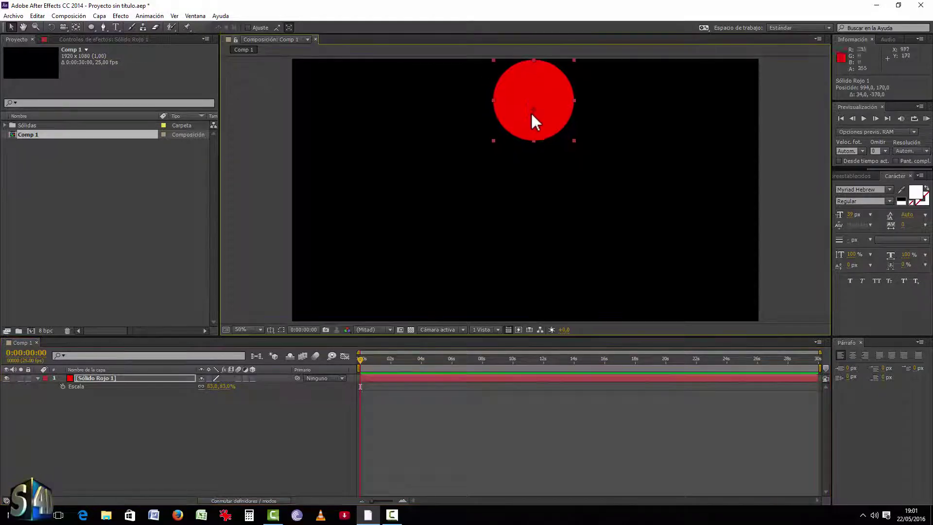
{"action": "mouse_move", "coordinate": [502, 155]}
{"action": "left_mouse_down"}
{"action": "mouse_move", "coordinate": [496, 168]}
{"action": "mouse_move", "coordinate": [498, 159]}
{"action": "left_mouse_up"}
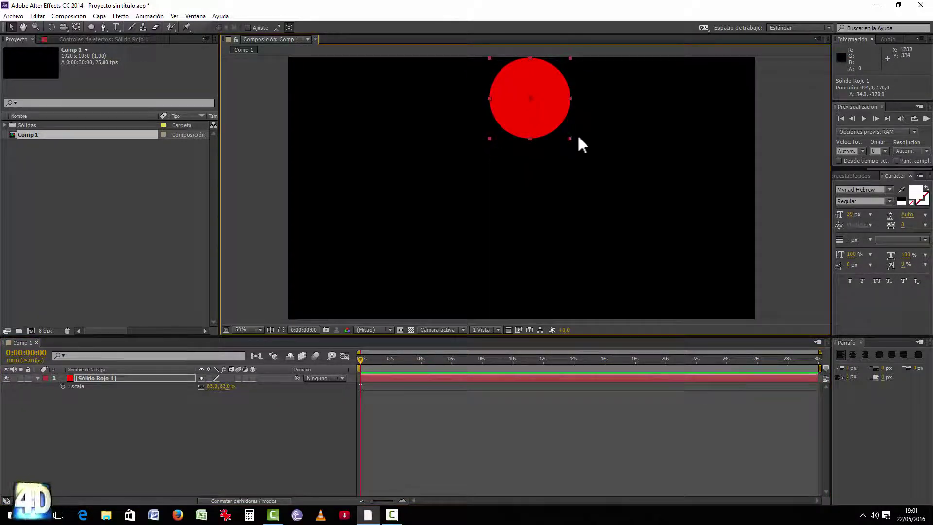
{"action": "mouse_move", "coordinate": [570, 139]}
{"action": "left_mouse_down"}
{"action": "mouse_move", "coordinate": [530, 95]}
{"action": "mouse_move", "coordinate": [529, 289]}
{"action": "mouse_move", "coordinate": [532, 102]}
{"action": "left_mouse_up"}
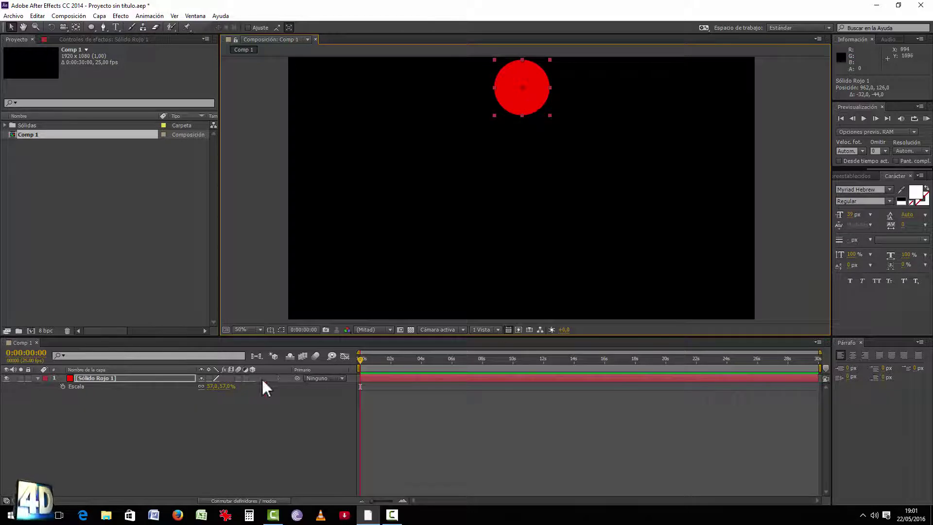
{"action": "left_click", "coordinate": [102, 379]}
{"action": "key", "text": "p"}
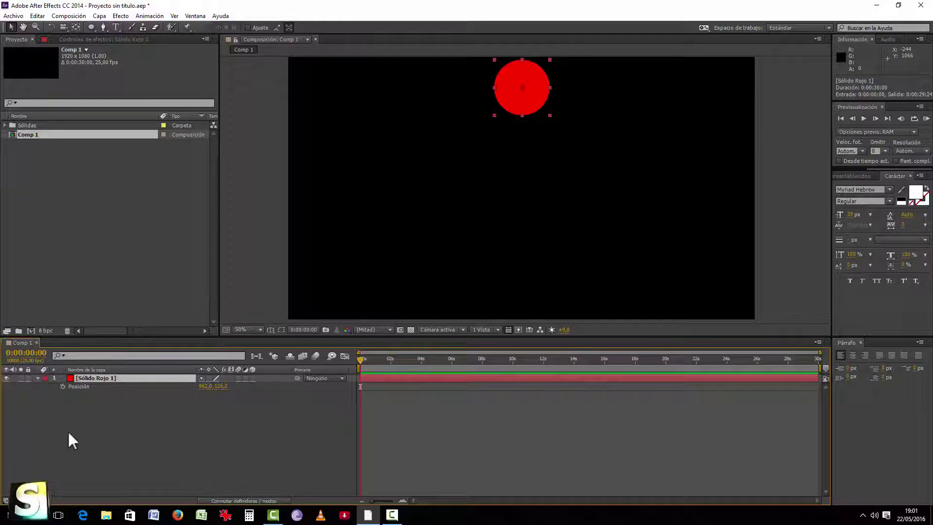
Enable Position keyframing and drop the ball to the bottom at 0:00:04:01
{"action": "left_click", "coordinate": [63, 386]}
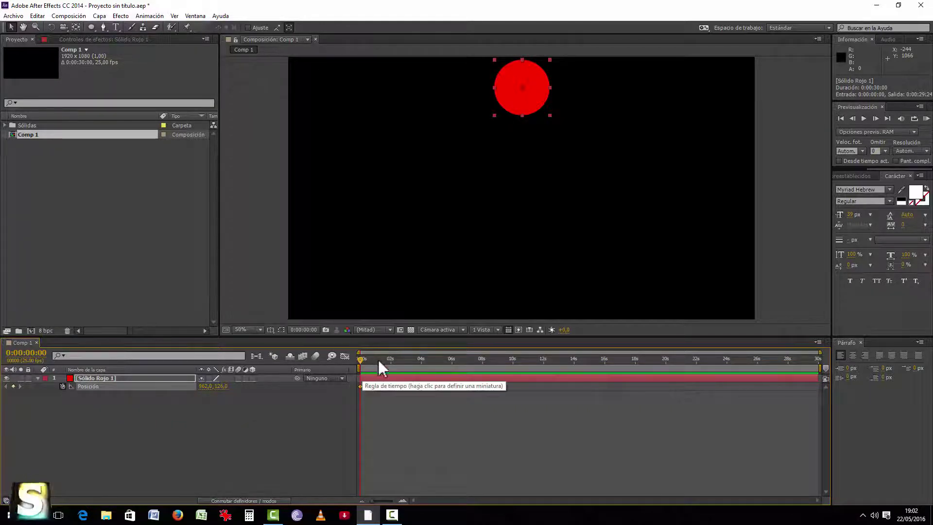
{"action": "left_click_drag", "start_coordinate": [360, 360], "coordinate": [422, 350]}
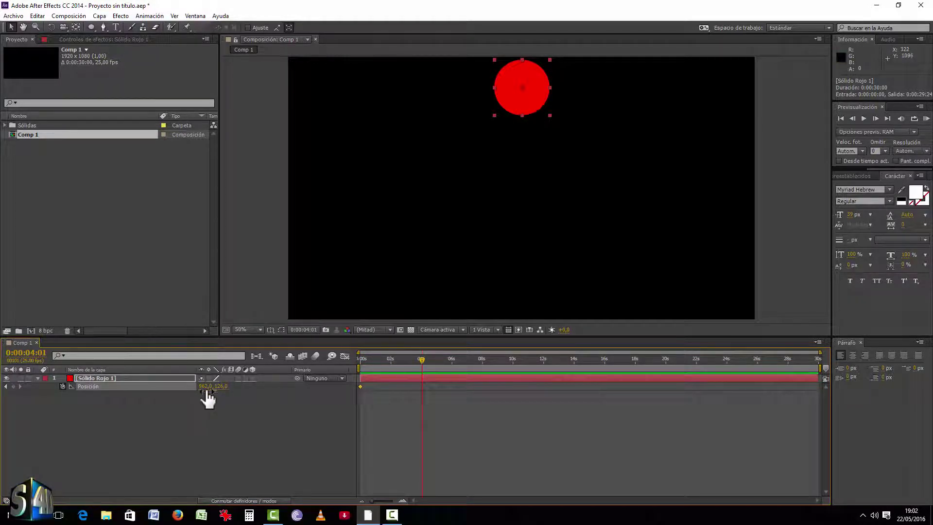
{"action": "mouse_move", "coordinate": [219, 386]}
{"action": "left_mouse_down"}
{"action": "mouse_move", "coordinate": [644, 381]}
{"action": "mouse_move", "coordinate": [700, 367]}
{"action": "mouse_move", "coordinate": [676, 371]}
{"action": "left_mouse_up"}
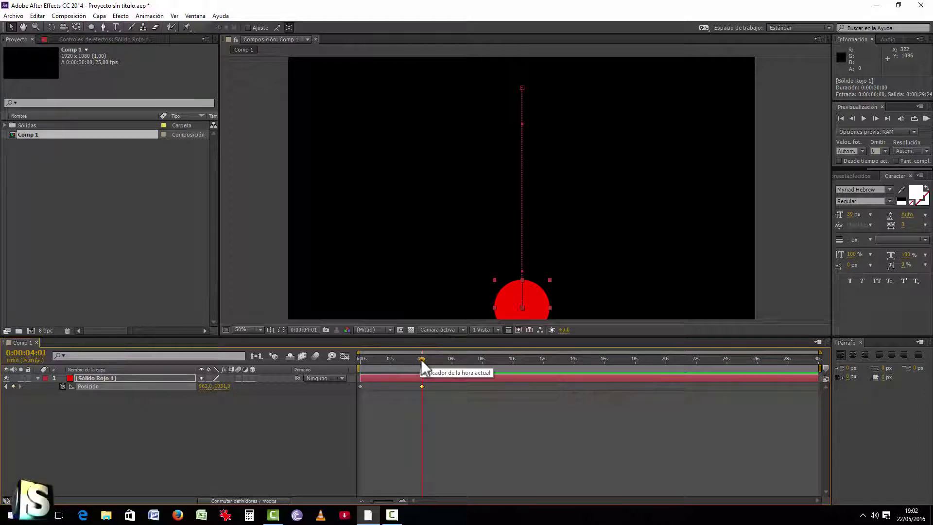
Key the ball high near the top at 8 seconds and back at the bottom at 12 seconds
{"action": "left_click_drag", "start_coordinate": [421, 360], "coordinate": [423, 364]}
{"action": "left_click_drag", "start_coordinate": [482, 357], "coordinate": [484, 358]}
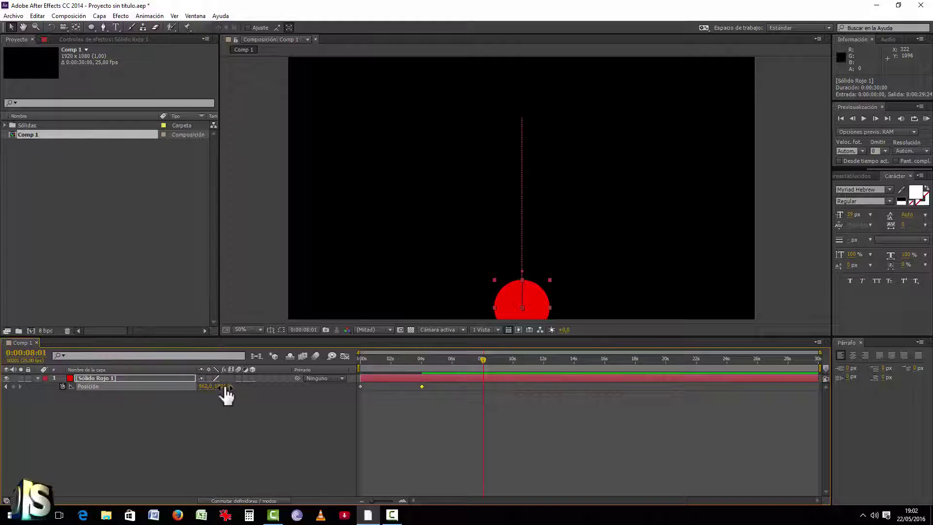
{"action": "left_click_drag", "start_coordinate": [221, 386], "coordinate": [173, 385]}
{"action": "mouse_move", "coordinate": [52, 387]}
{"action": "left_mouse_down"}
{"action": "mouse_move", "coordinate": [162, 115]}
{"action": "mouse_move", "coordinate": [173, 116]}
{"action": "left_mouse_up"}
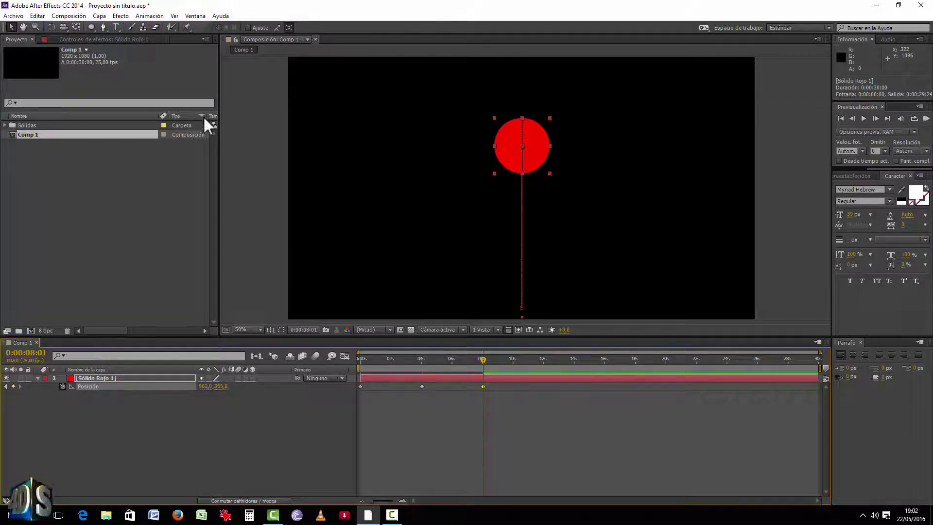
{"action": "left_click_drag", "start_coordinate": [483, 359], "coordinate": [544, 355]}
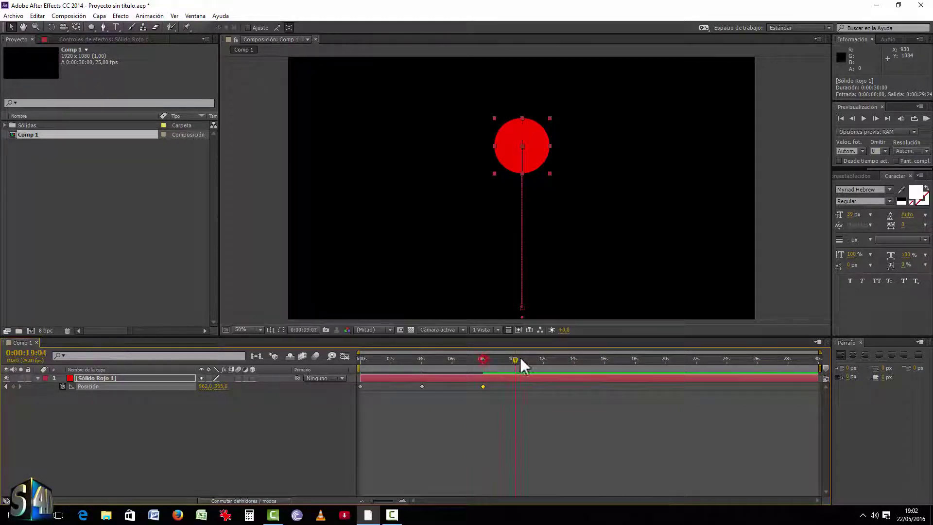
{"action": "left_click_drag", "start_coordinate": [220, 385], "coordinate": [535, 374]}
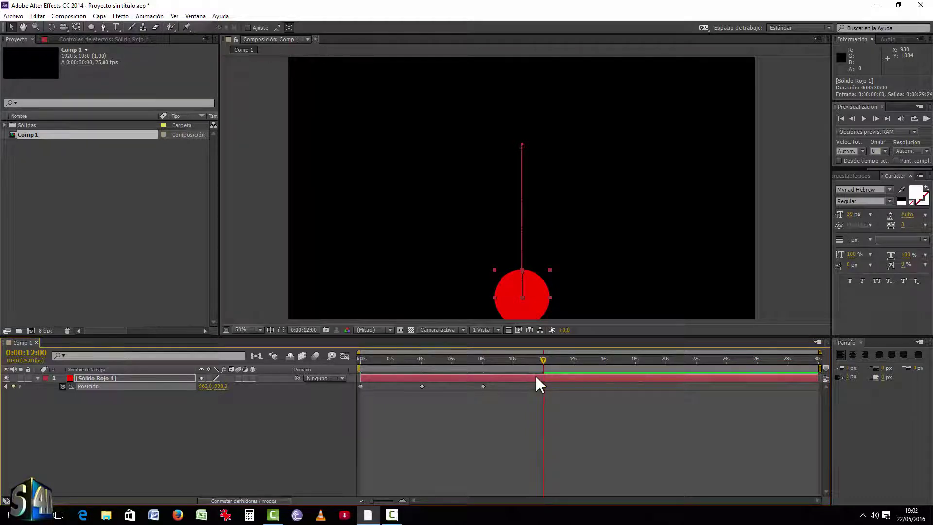
Key the ball high at 16 seconds and back at the bottom at 20 seconds
{"action": "left_click", "coordinate": [606, 357]}
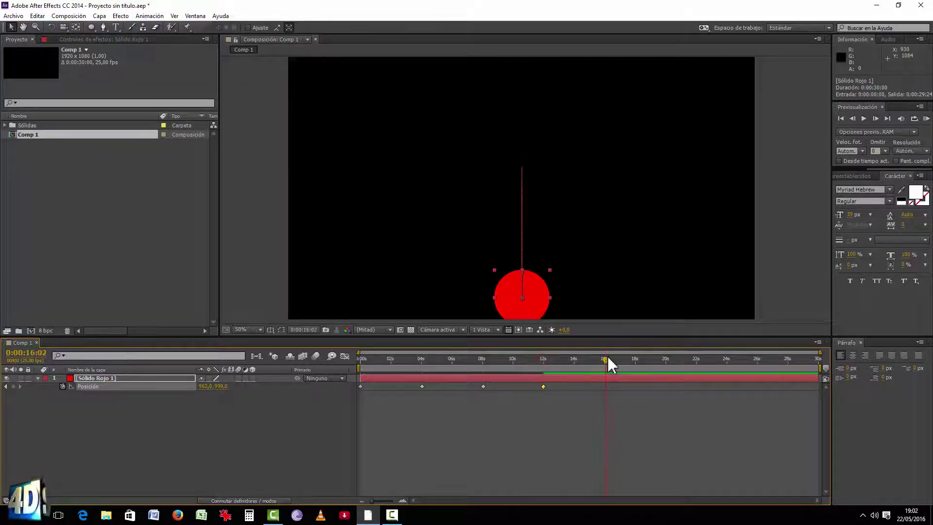
{"action": "left_click_drag", "start_coordinate": [217, 387], "coordinate": [44, 378]}
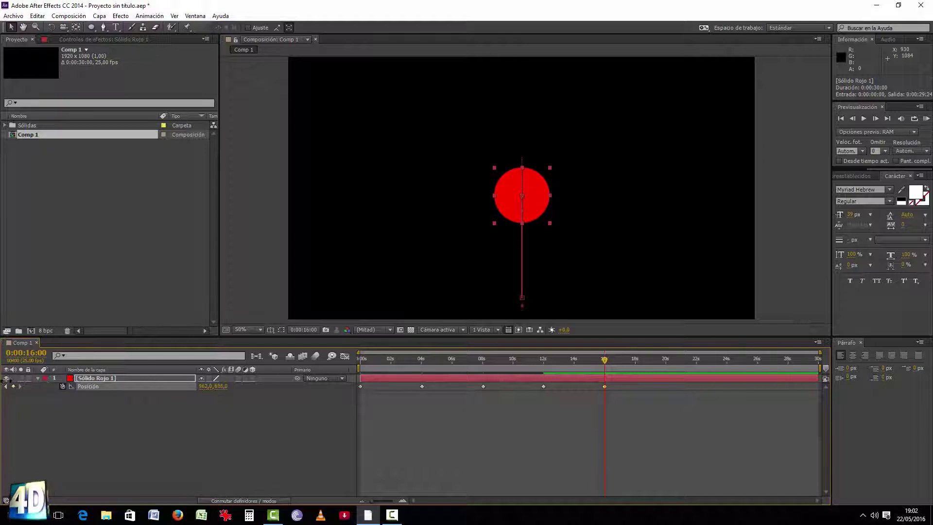
{"action": "left_click_drag", "start_coordinate": [44, 258], "coordinate": [55, 342]}
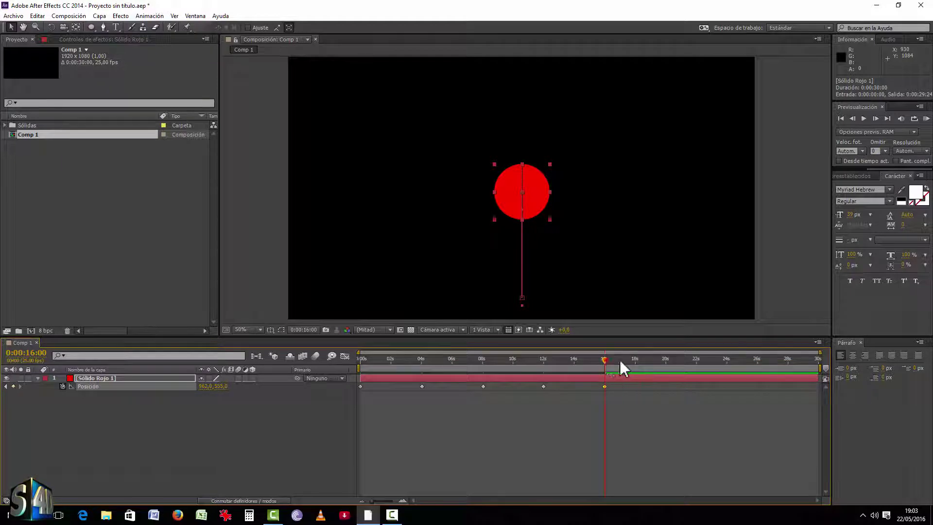
{"action": "left_click_drag", "start_coordinate": [620, 360], "coordinate": [667, 359]}
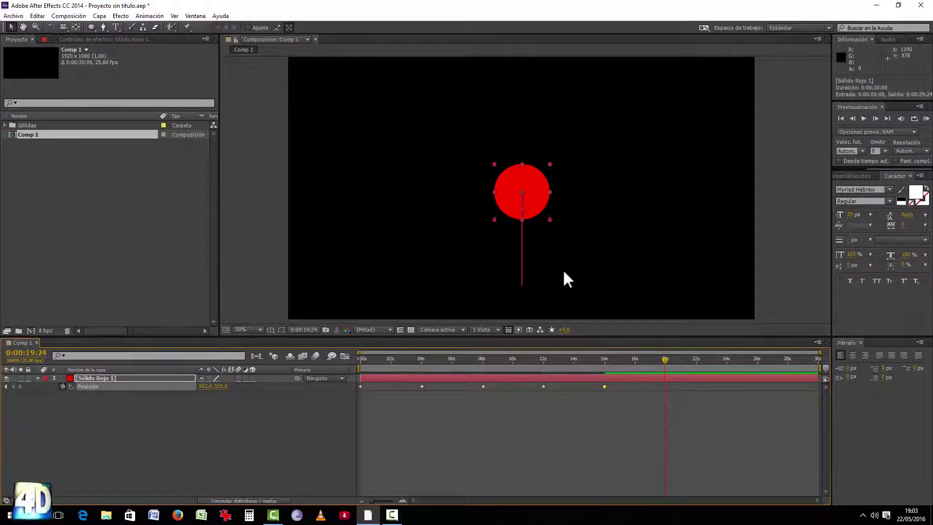
{"action": "left_click_drag", "start_coordinate": [220, 387], "coordinate": [438, 378]}
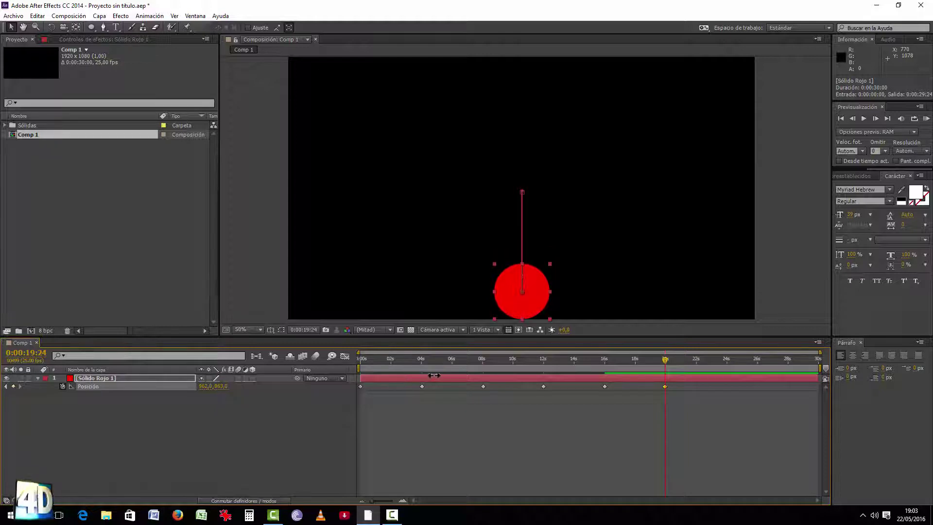
Add a lower peak at 24 s, bottom at 28 s, and a final height at 29:24
{"action": "left_click_drag", "start_coordinate": [696, 362], "coordinate": [727, 359]}
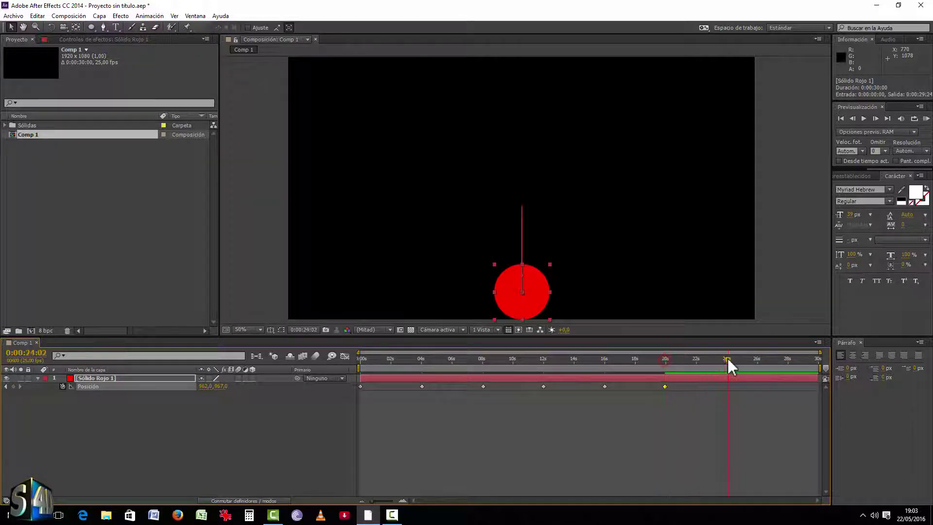
{"action": "left_click_drag", "start_coordinate": [220, 386], "coordinate": [115, 385]}
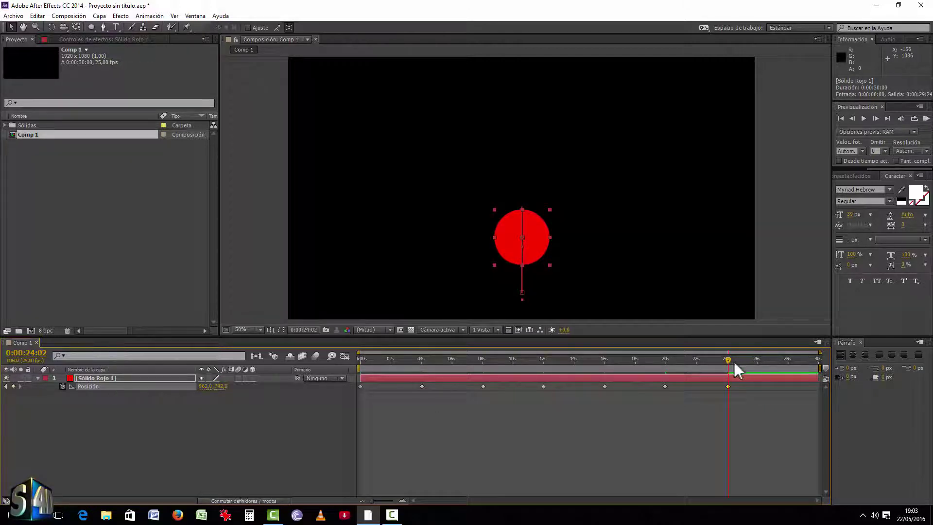
{"action": "left_click_drag", "start_coordinate": [736, 362], "coordinate": [789, 359]}
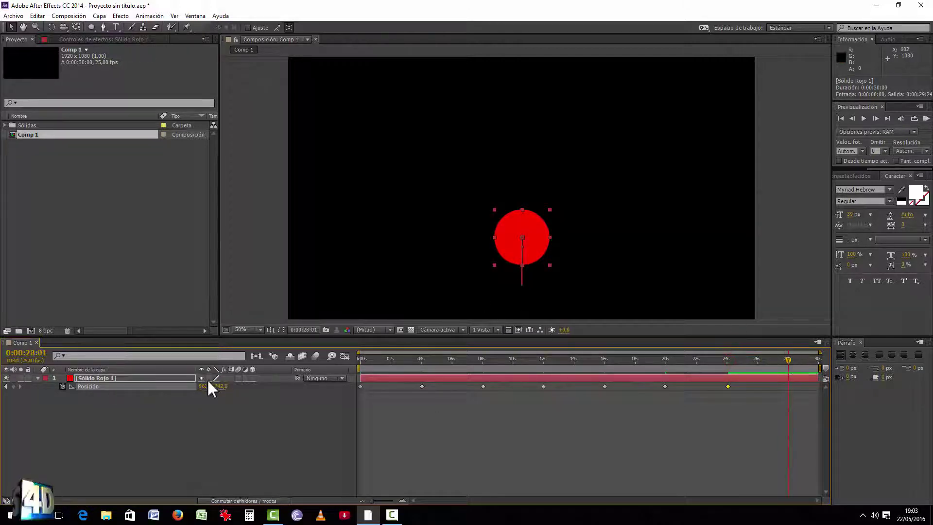
{"action": "left_click_drag", "start_coordinate": [214, 386], "coordinate": [335, 386]}
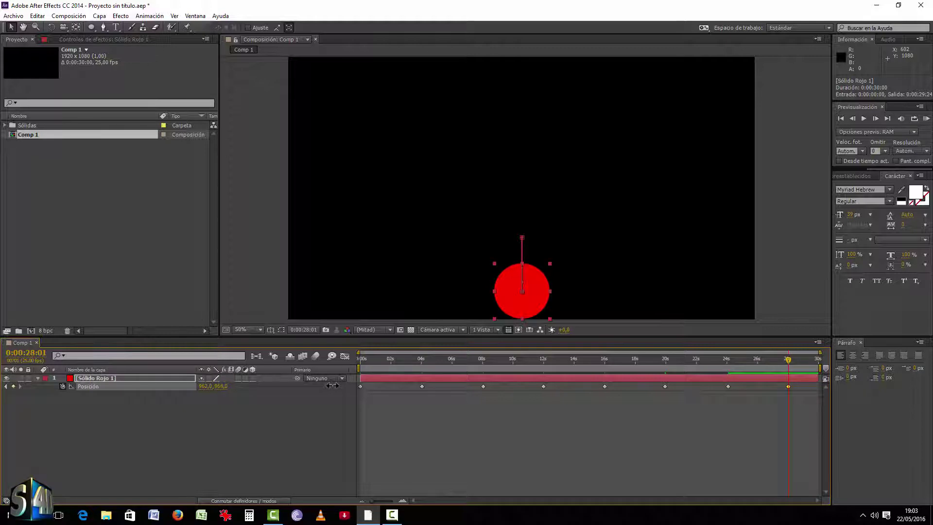
{"action": "left_click_drag", "start_coordinate": [797, 360], "coordinate": [820, 357]}
{"action": "mouse_move", "coordinate": [222, 386]}
{"action": "left_mouse_down"}
{"action": "mouse_move", "coordinate": [239, 385]}
{"action": "mouse_move", "coordinate": [177, 385]}
{"action": "left_mouse_up"}
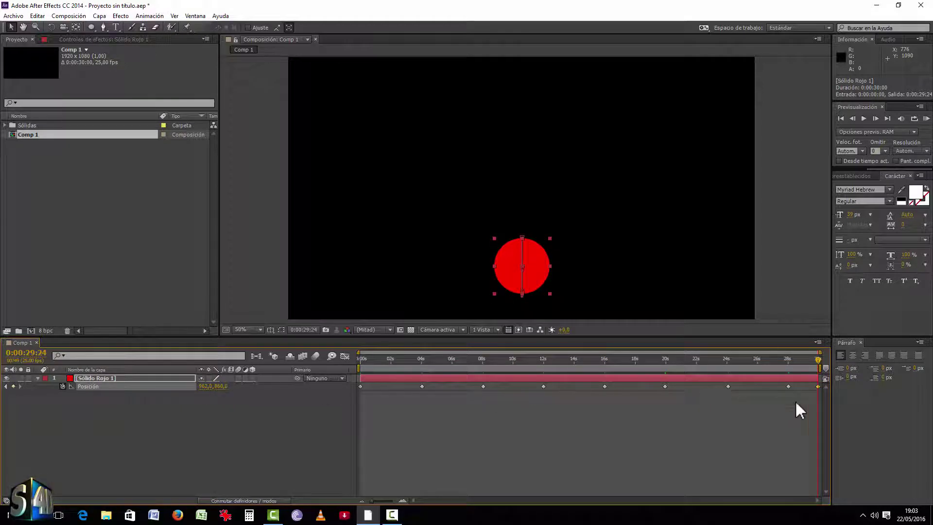
Slide the keyframes after 0 s about 1.5 s earlier and set the final Y to about 965
{"action": "left_click_drag", "start_coordinate": [408, 410], "coordinate": [835, 379]}
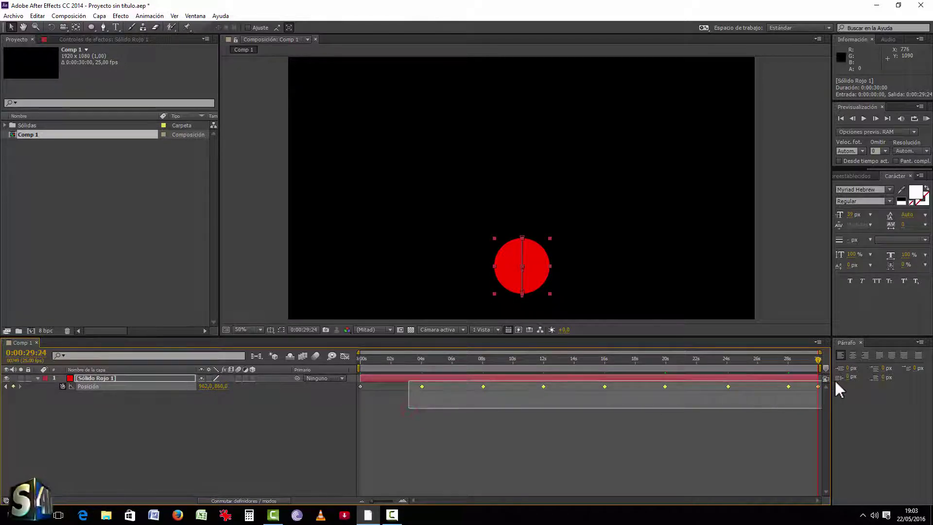
{"action": "left_click", "coordinate": [789, 386]}
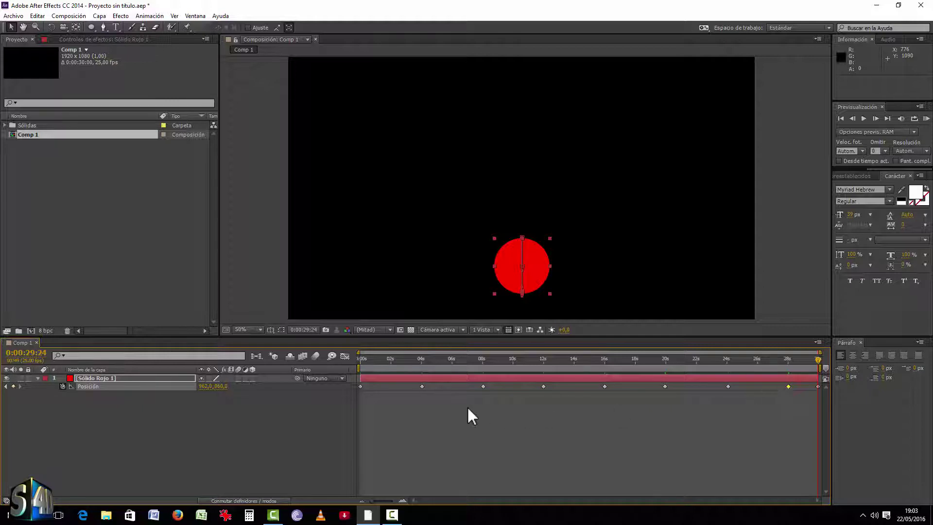
{"action": "mouse_move", "coordinate": [410, 406]}
{"action": "left_mouse_down"}
{"action": "mouse_move", "coordinate": [827, 381]}
{"action": "mouse_move", "coordinate": [767, 386]}
{"action": "left_mouse_up"}
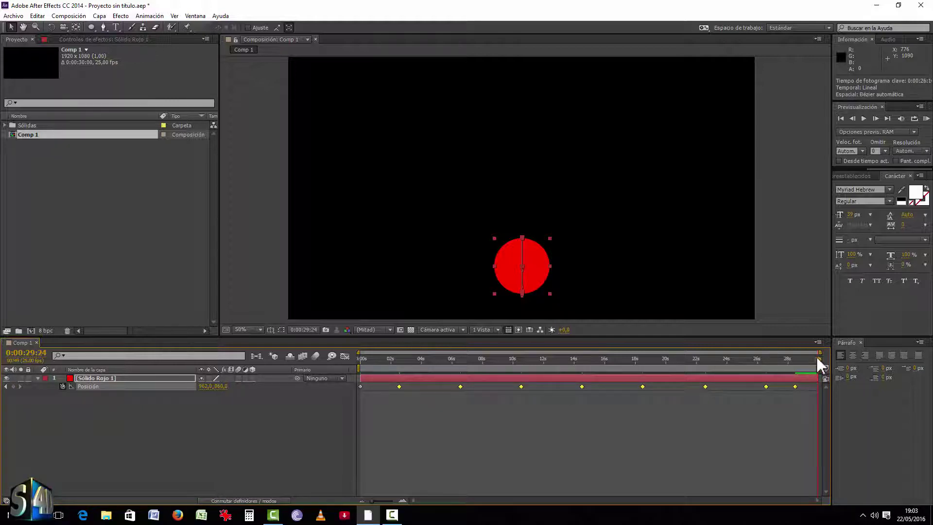
{"action": "left_click", "coordinate": [663, 416]}
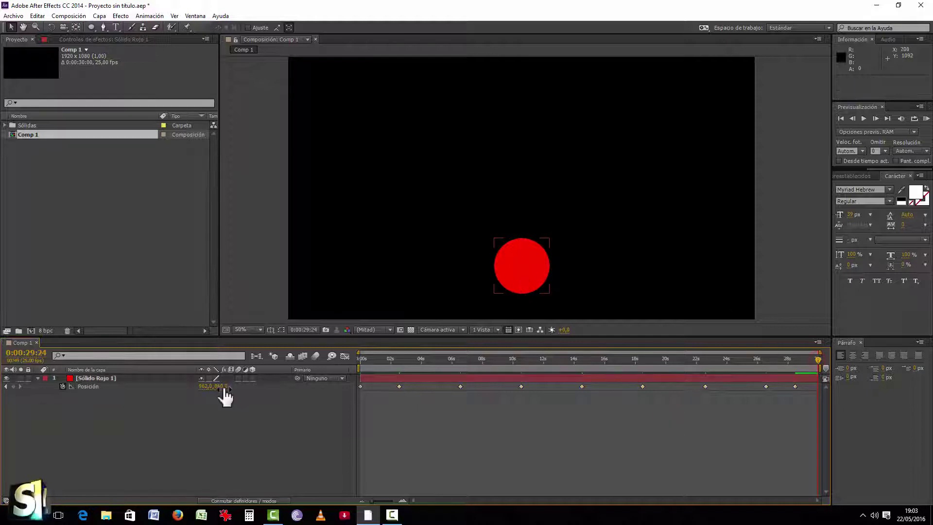
{"action": "left_click_drag", "start_coordinate": [223, 388], "coordinate": [275, 387]}
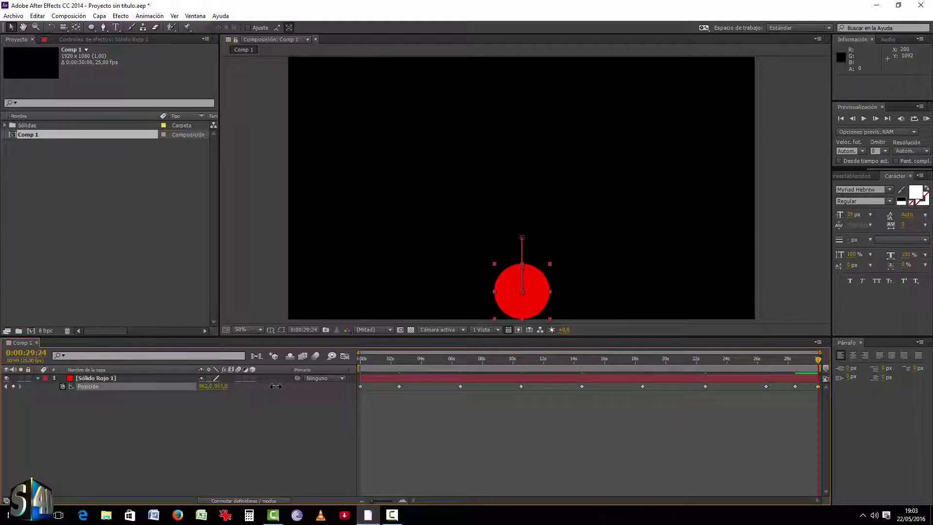
{"action": "left_click", "coordinate": [640, 416]}
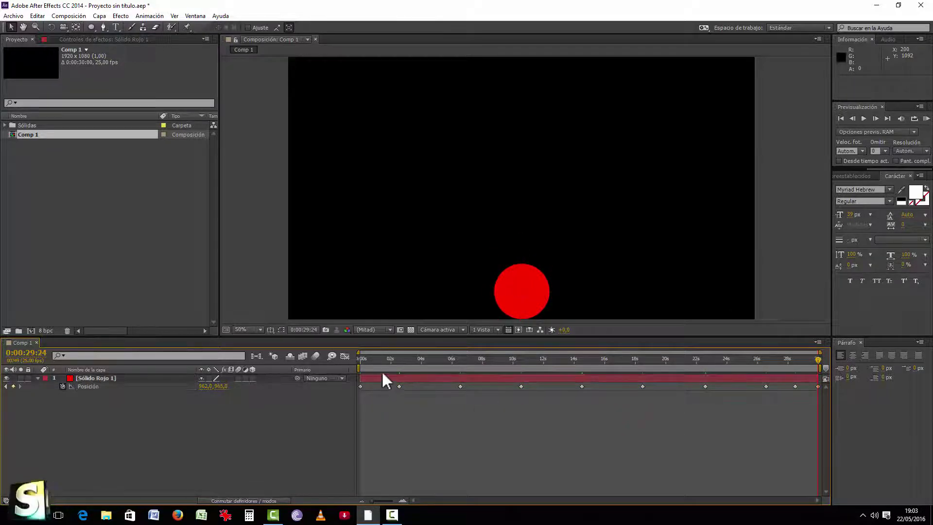
{"action": "left_click", "coordinate": [364, 360]}
{"action": "key", "text": "space"}
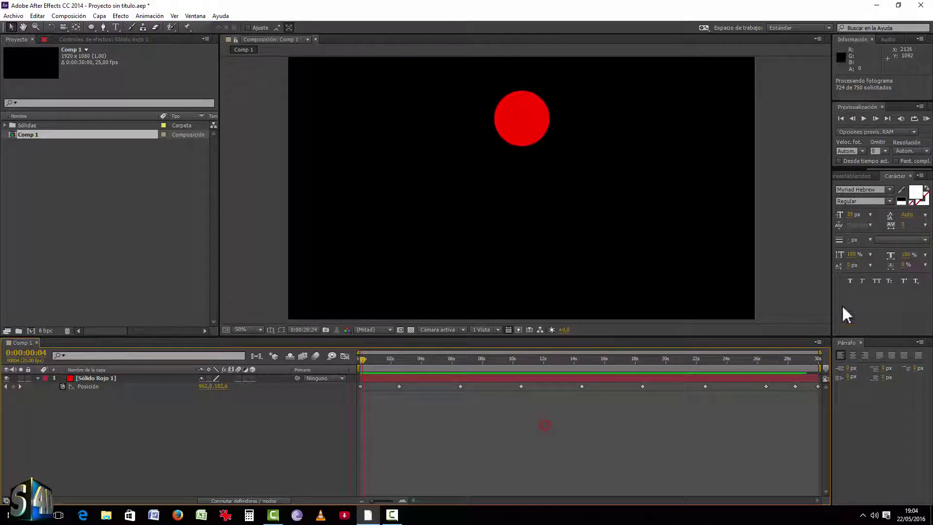
{"action": "left_click", "coordinate": [599, 424]}
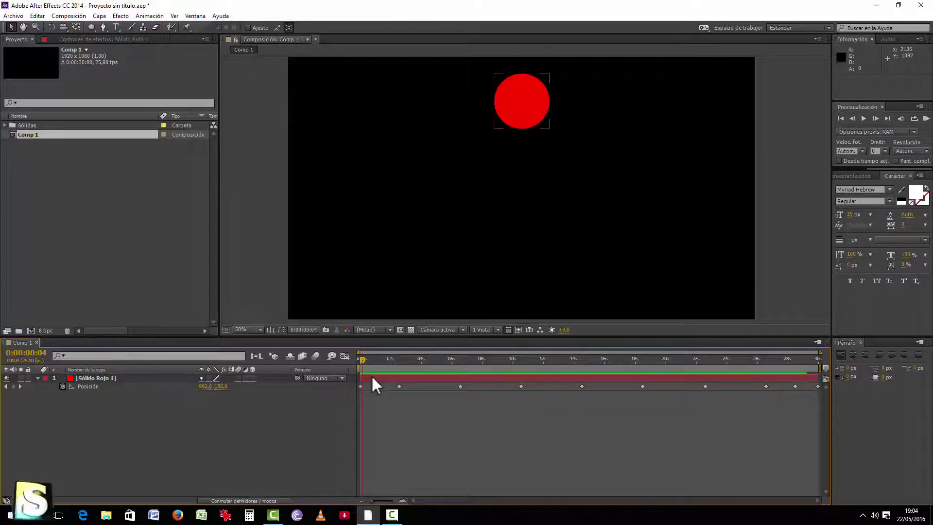
{"action": "left_click", "coordinate": [436, 385]}
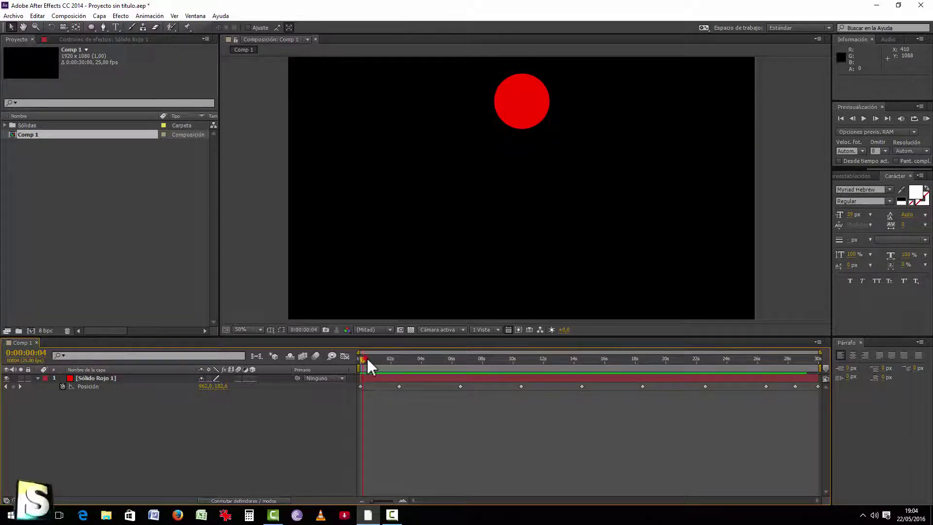
Pull the early bounce keyframes back to around 2–3 seconds
{"action": "mouse_move", "coordinate": [366, 356]}
{"action": "left_mouse_down"}
{"action": "mouse_move", "coordinate": [613, 377]}
{"action": "mouse_move", "coordinate": [360, 361]}
{"action": "left_mouse_up"}
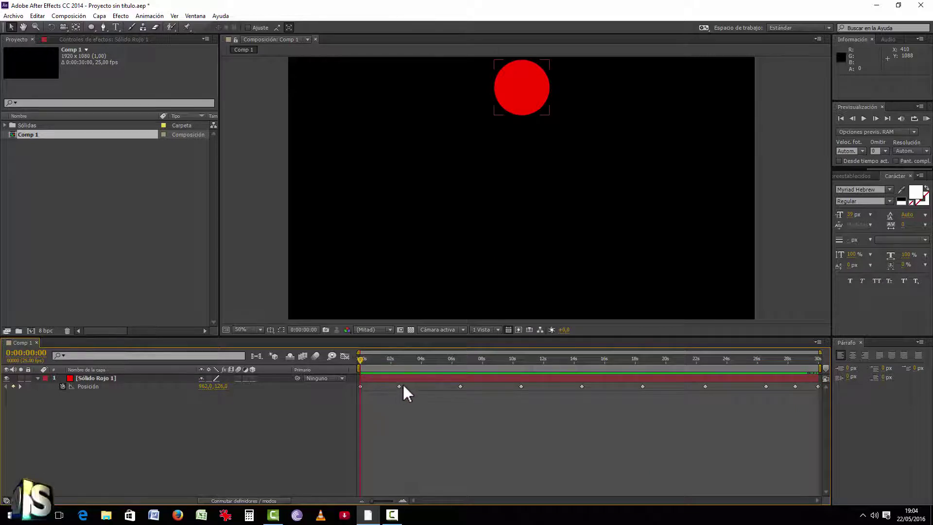
{"action": "left_click_drag", "start_coordinate": [400, 386], "coordinate": [389, 386]}
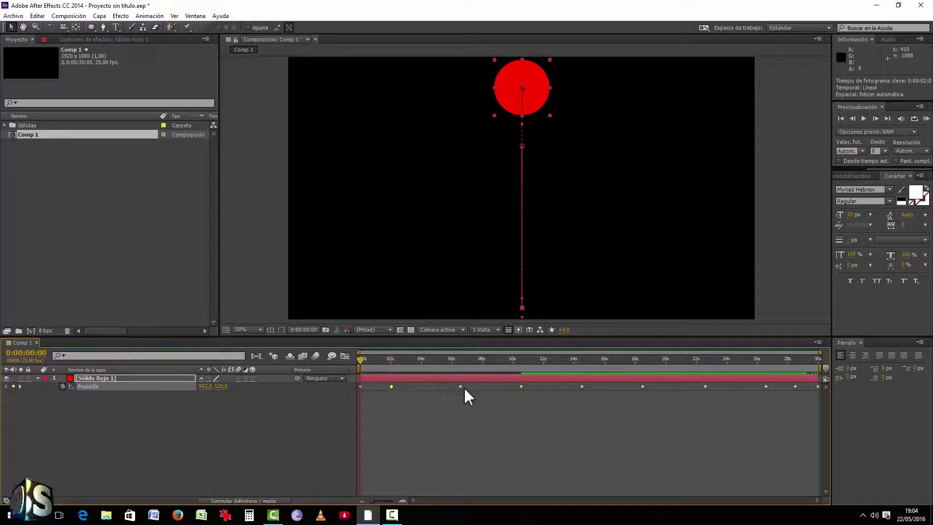
{"action": "left_click_drag", "start_coordinate": [427, 387], "coordinate": [408, 390]}
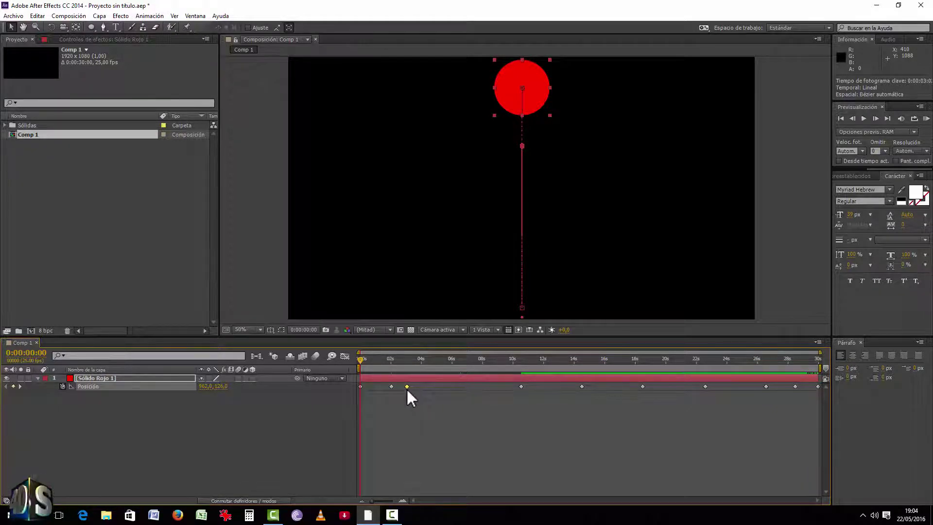
{"action": "left_click_drag", "start_coordinate": [521, 386], "coordinate": [418, 386]}
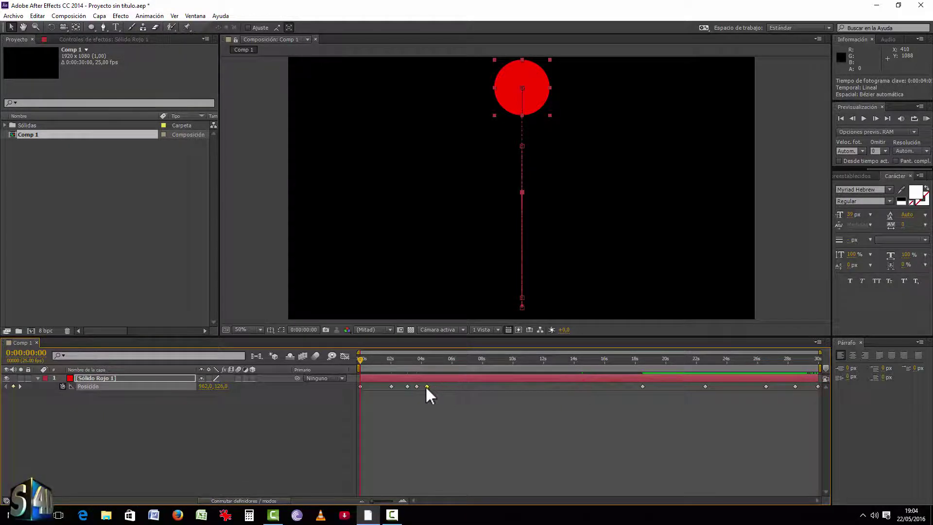
{"action": "left_click_drag", "start_coordinate": [423, 386], "coordinate": [422, 385]}
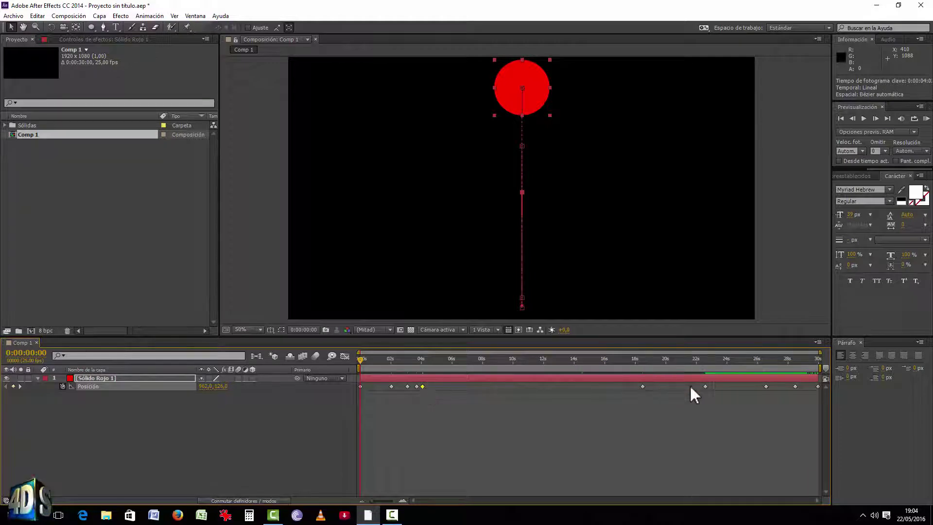
{"action": "left_click_drag", "start_coordinate": [445, 387], "coordinate": [425, 387]}
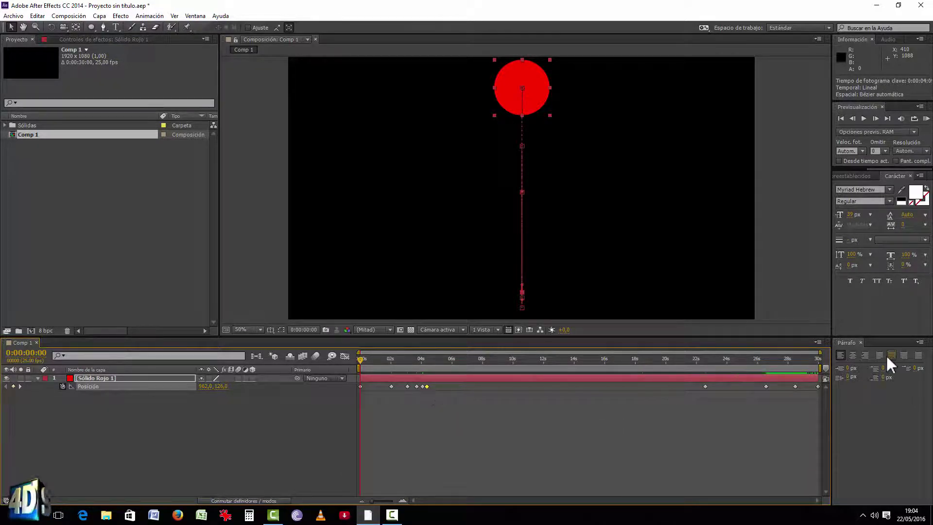
Move the last four Position keyframes in to bunch around 5–6 seconds
{"action": "left_click_drag", "start_coordinate": [694, 391], "coordinate": [821, 383]}
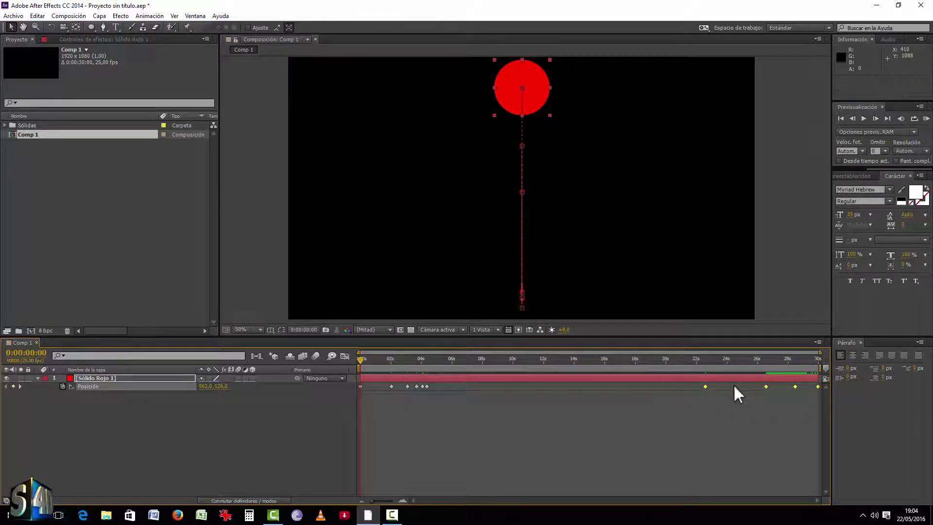
{"action": "left_click_drag", "start_coordinate": [704, 386], "coordinate": [441, 387]}
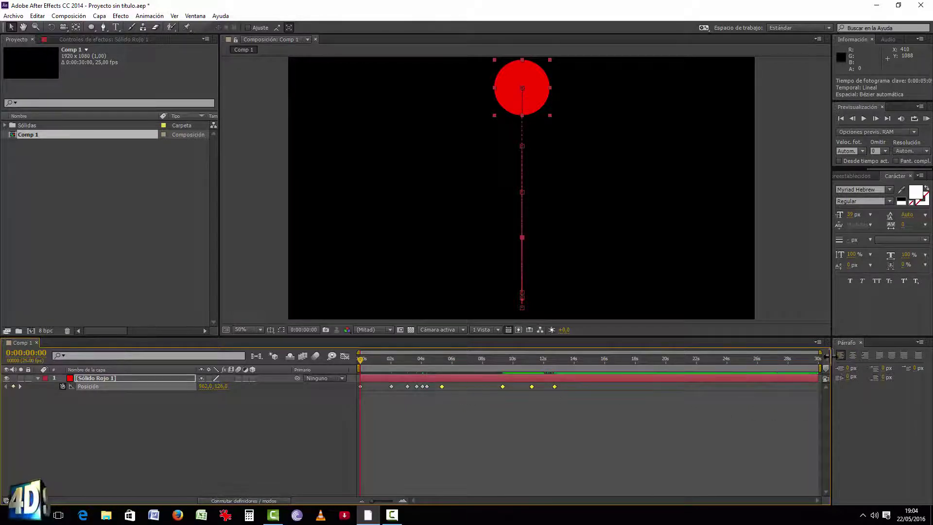
{"action": "left_click_drag", "start_coordinate": [820, 351], "coordinate": [567, 343]}
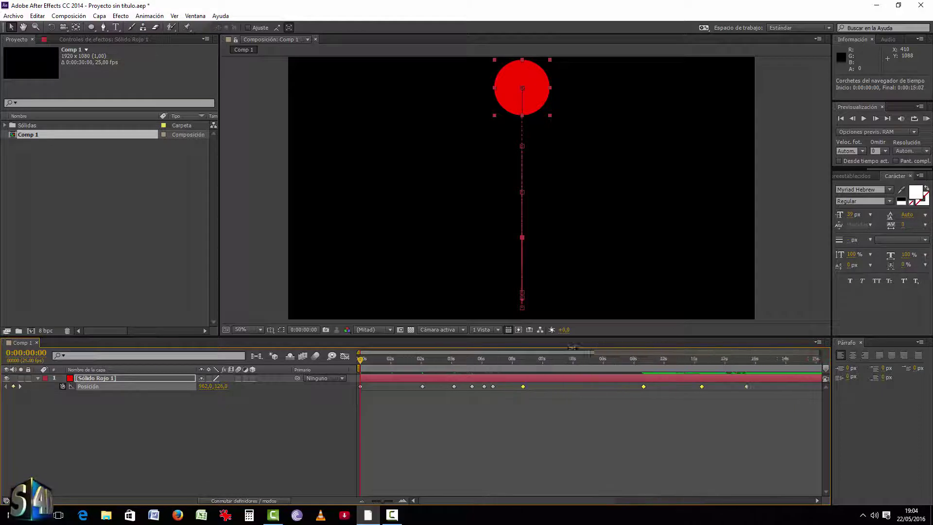
{"action": "left_click", "coordinate": [591, 414]}
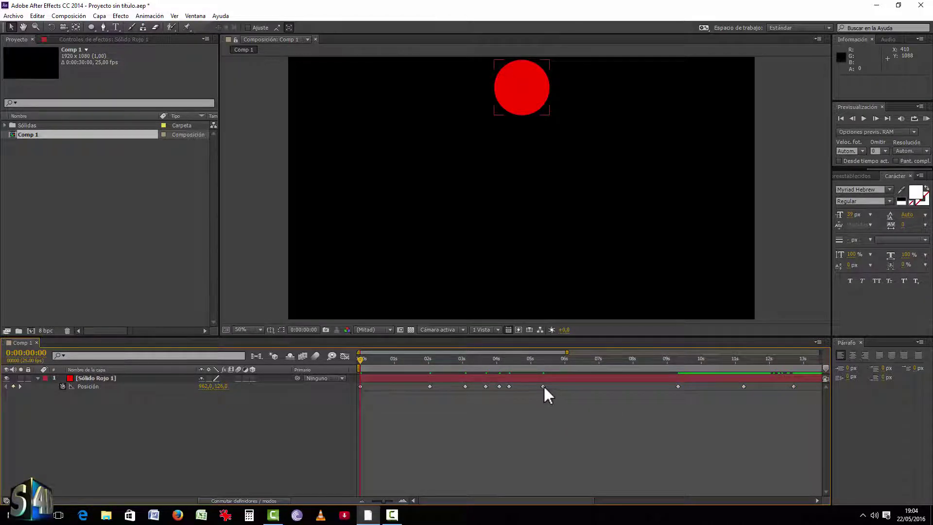
{"action": "left_click_drag", "start_coordinate": [543, 386], "coordinate": [518, 386]}
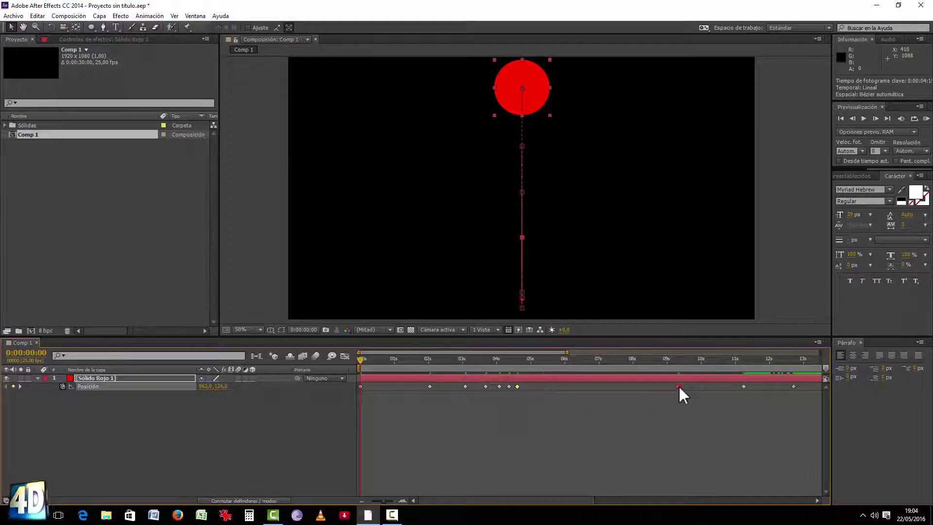
{"action": "left_click_drag", "start_coordinate": [679, 387], "coordinate": [524, 387]}
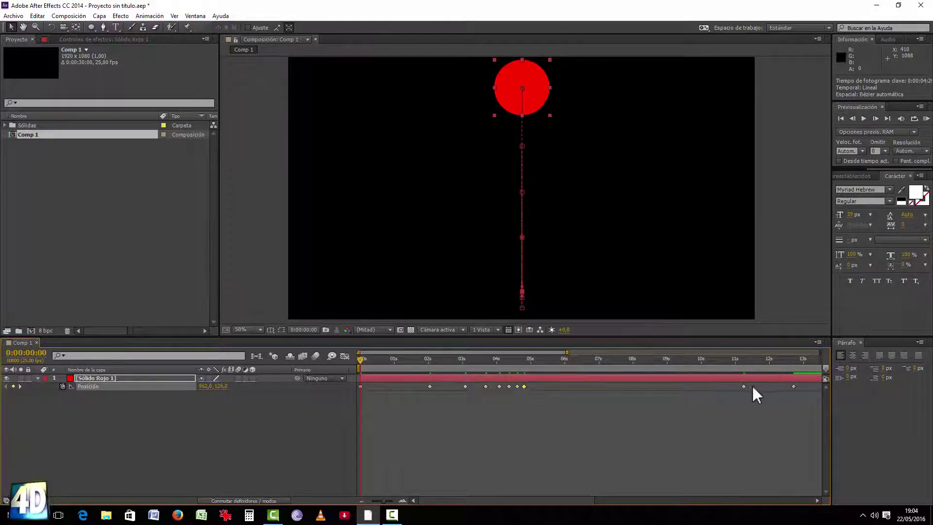
{"action": "left_click_drag", "start_coordinate": [744, 386], "coordinate": [531, 387]}
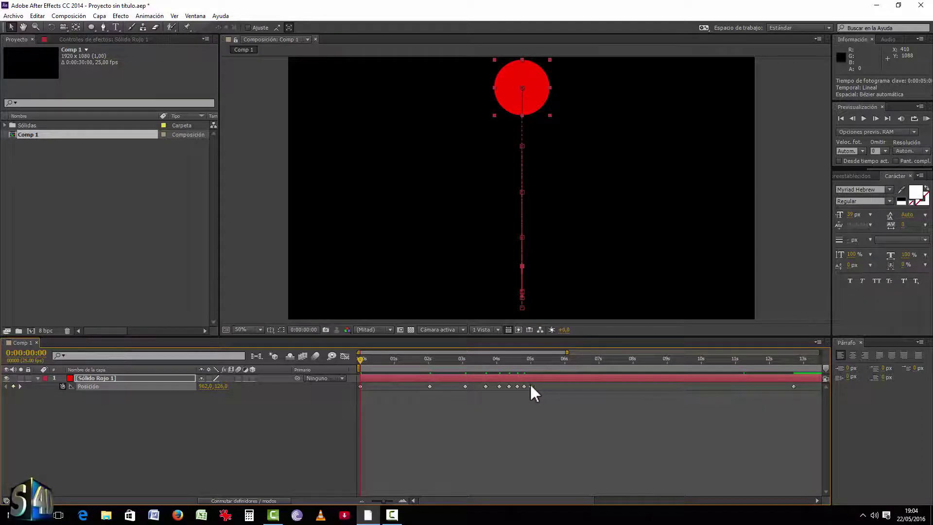
{"action": "left_click_drag", "start_coordinate": [794, 387], "coordinate": [560, 387]}
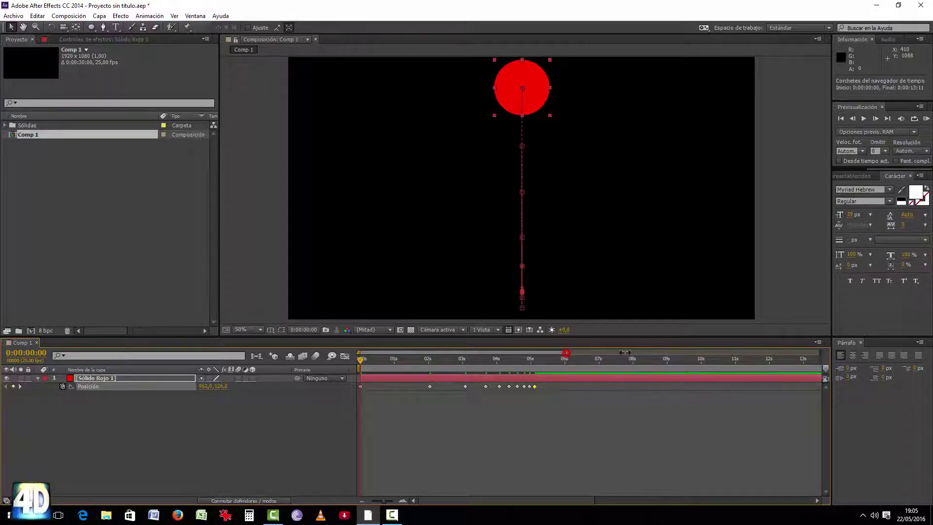
Zoom the timeline out to 30 seconds and RAM preview the bounce
{"action": "mouse_move", "coordinate": [565, 352]}
{"action": "left_mouse_down"}
{"action": "mouse_move", "coordinate": [822, 352]}
{"action": "mouse_move", "coordinate": [446, 368]}
{"action": "left_mouse_up"}
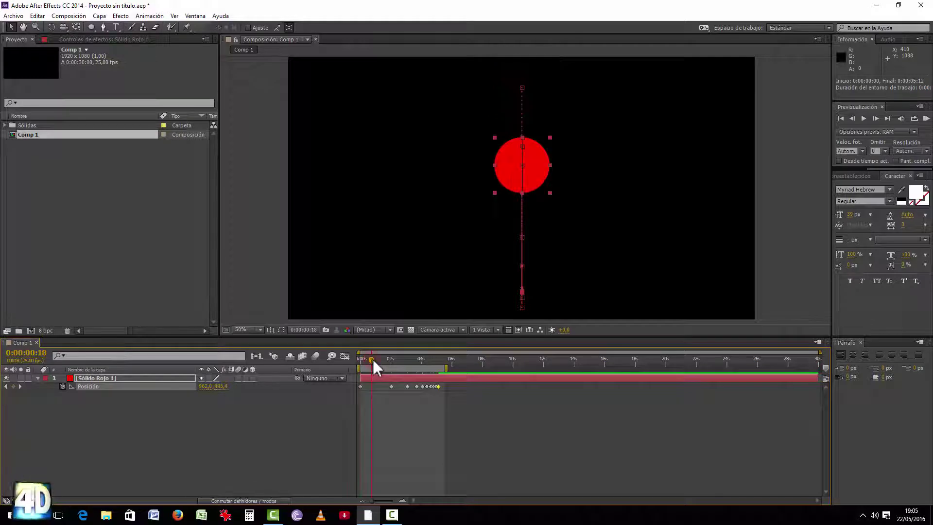
{"action": "key", "text": "KP_0"}
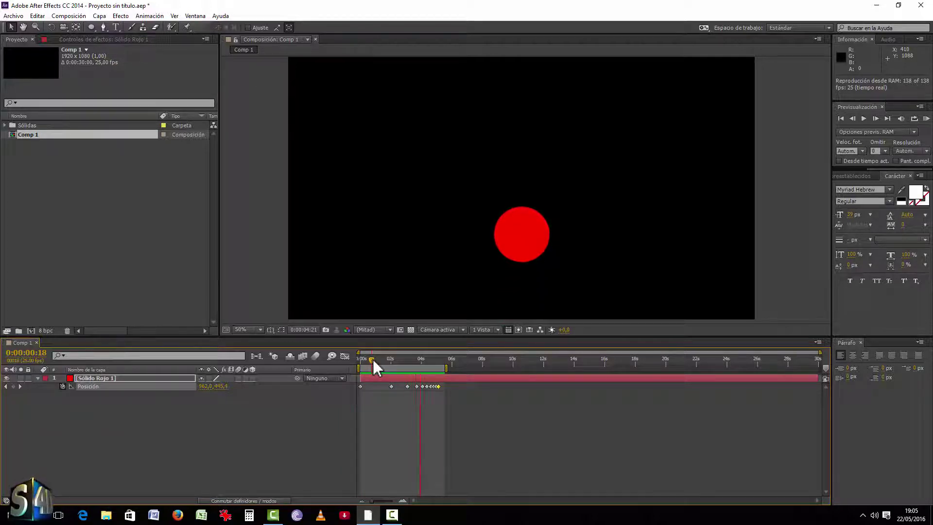
{"action": "key", "text": "space"}
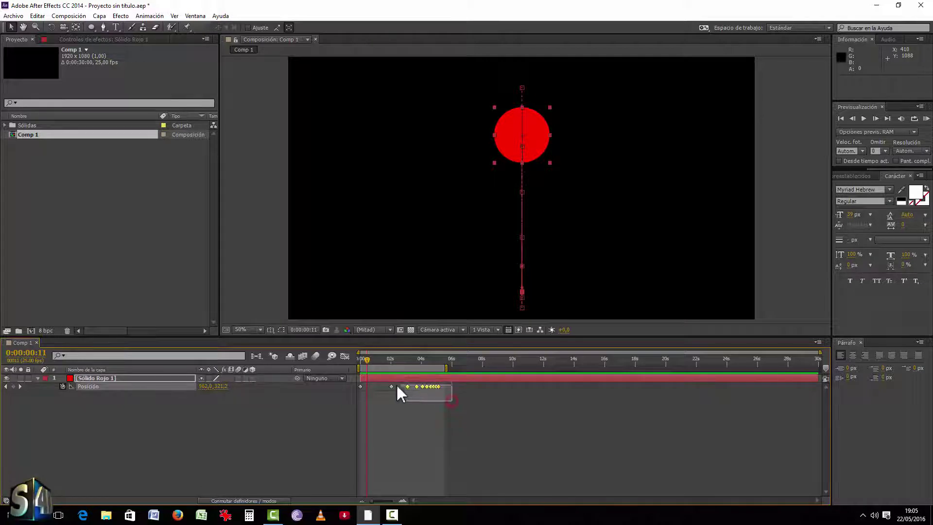
Pack the later keyframes into roughly the first two seconds and preview again
{"action": "mouse_move", "coordinate": [451, 400]}
{"action": "left_mouse_down"}
{"action": "mouse_move", "coordinate": [387, 380]}
{"action": "mouse_move", "coordinate": [372, 387]}
{"action": "left_mouse_up"}
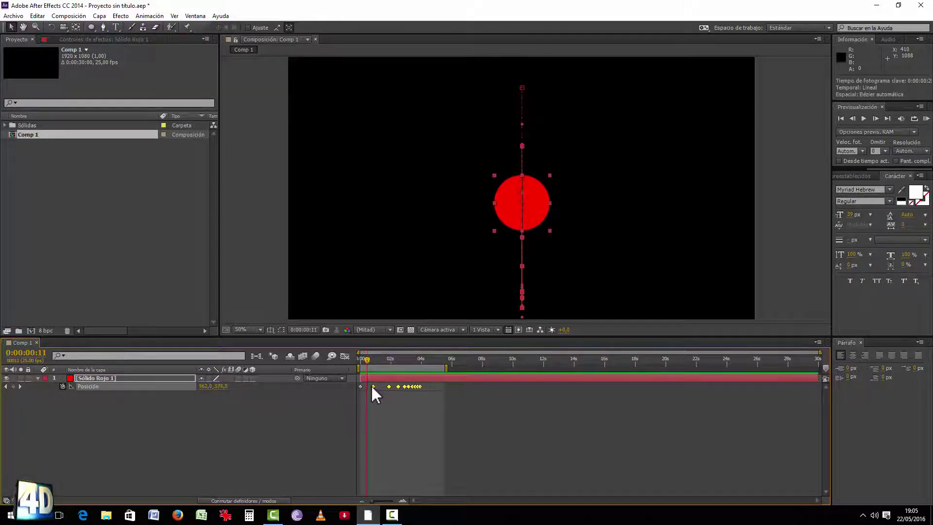
{"action": "mouse_move", "coordinate": [427, 395]}
{"action": "left_mouse_down"}
{"action": "mouse_move", "coordinate": [378, 387]}
{"action": "mouse_move", "coordinate": [402, 390]}
{"action": "mouse_move", "coordinate": [386, 381]}
{"action": "left_mouse_up"}
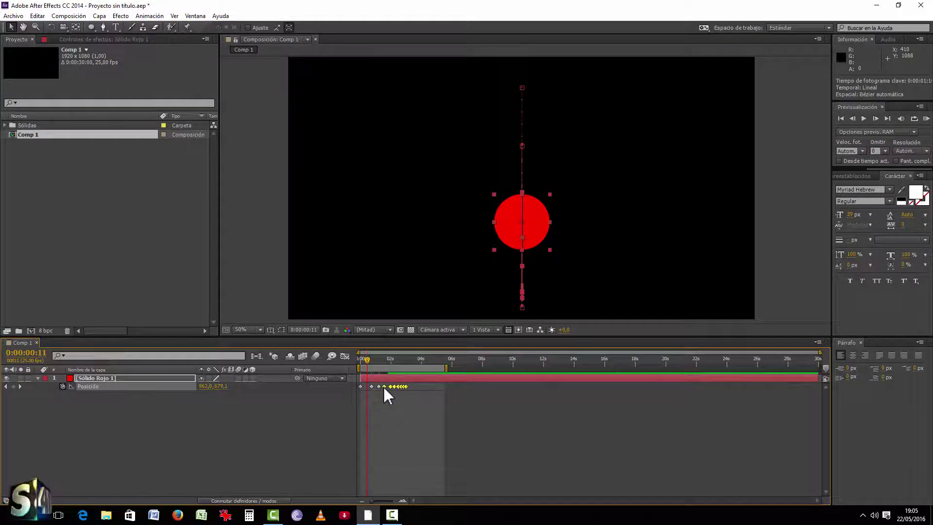
{"action": "key", "text": "KP_0"}
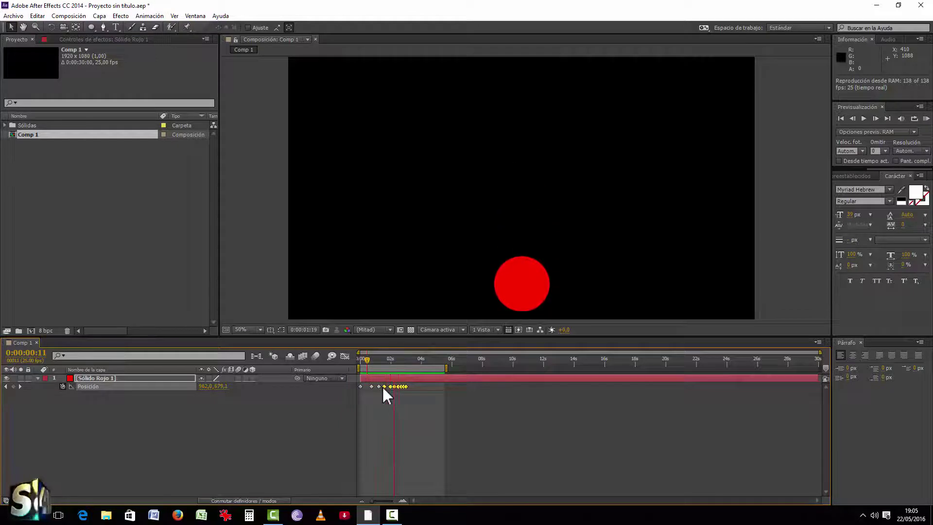
{"action": "key", "text": "space"}
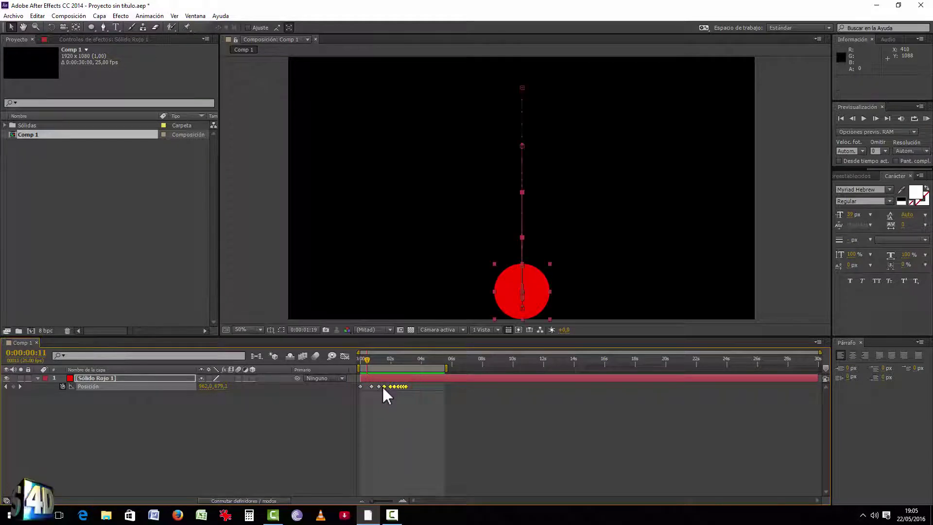
Compress the later Position keyframes toward the first, within the first 3 seconds
{"action": "left_click_drag", "start_coordinate": [821, 351], "coordinate": [444, 351]}
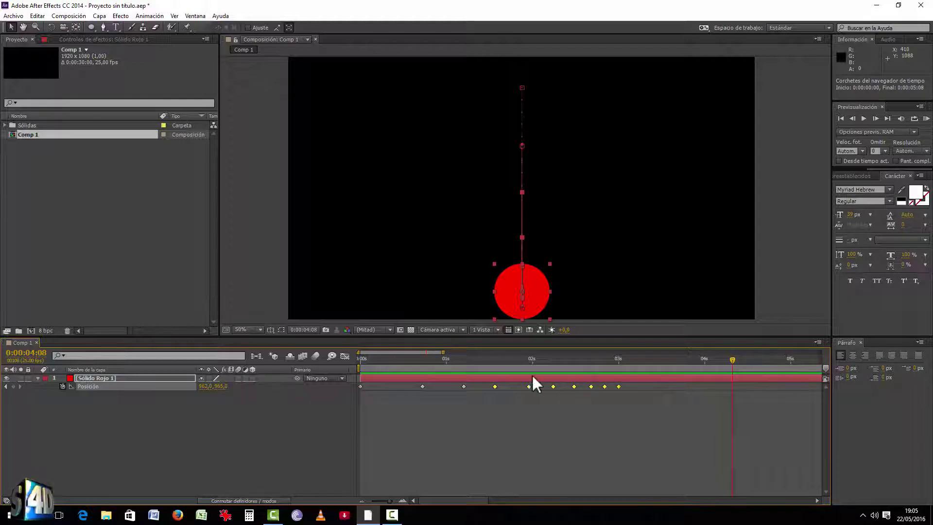
{"action": "left_click_drag", "start_coordinate": [636, 408], "coordinate": [402, 378]}
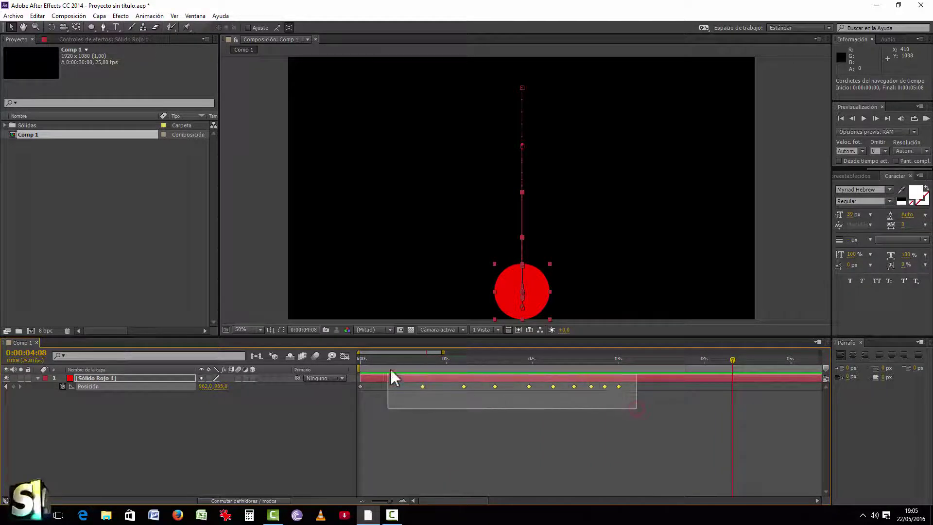
{"action": "mouse_move", "coordinate": [618, 387]}
{"action": "left_mouse_down"}
{"action": "mouse_move", "coordinate": [413, 375]}
{"action": "mouse_move", "coordinate": [384, 386]}
{"action": "left_mouse_up"}
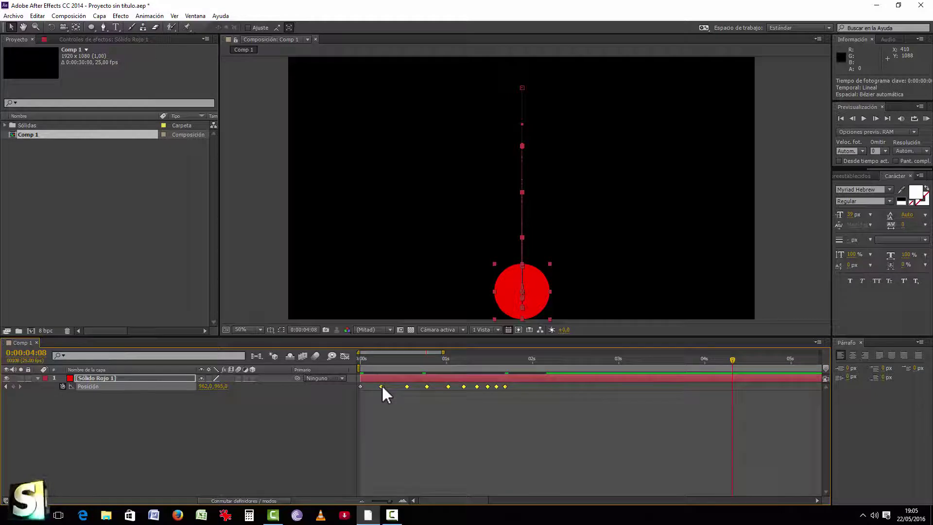
{"action": "left_click_drag", "start_coordinate": [381, 384], "coordinate": [515, 383]}
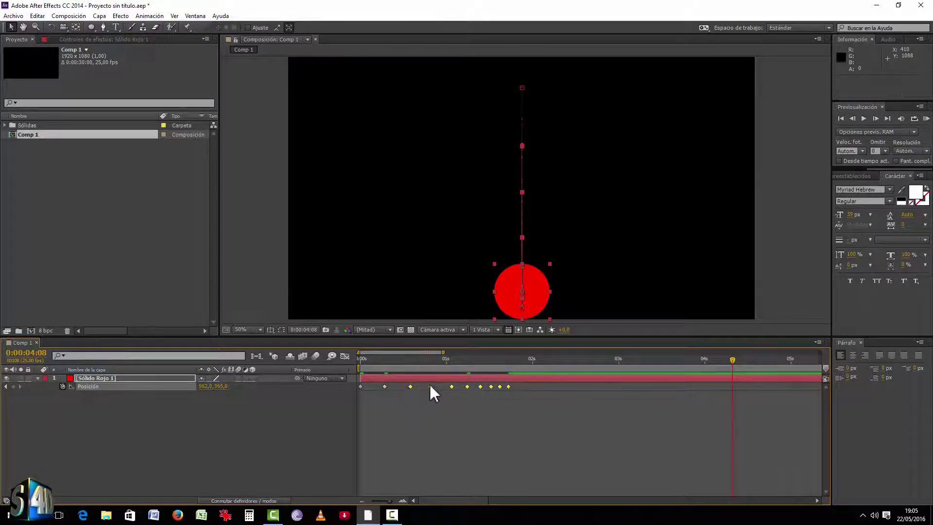
{"action": "mouse_move", "coordinate": [410, 384]}
{"action": "left_mouse_down"}
{"action": "mouse_move", "coordinate": [398, 385]}
{"action": "mouse_move", "coordinate": [515, 380]}
{"action": "left_mouse_up"}
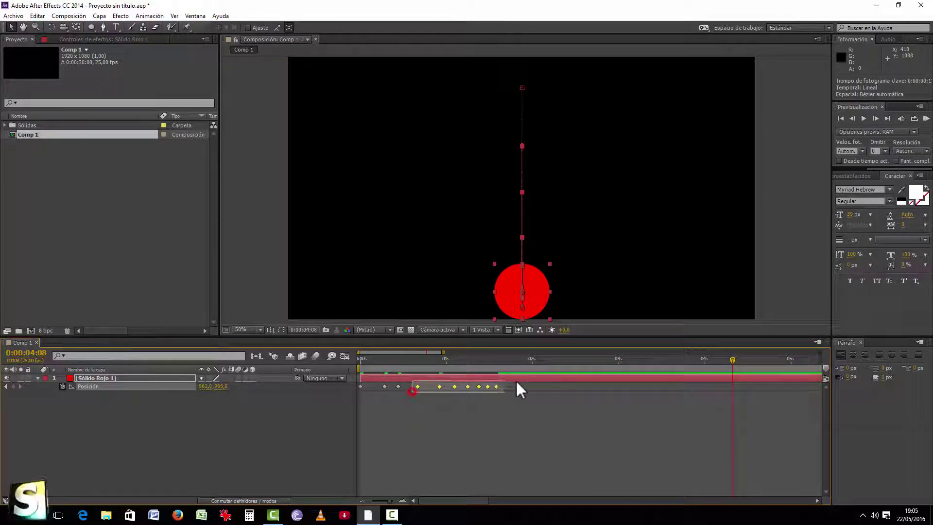
{"action": "left_click_drag", "start_coordinate": [417, 386], "coordinate": [422, 386]}
{"action": "left_click", "coordinate": [412, 386], "text": "shift"}
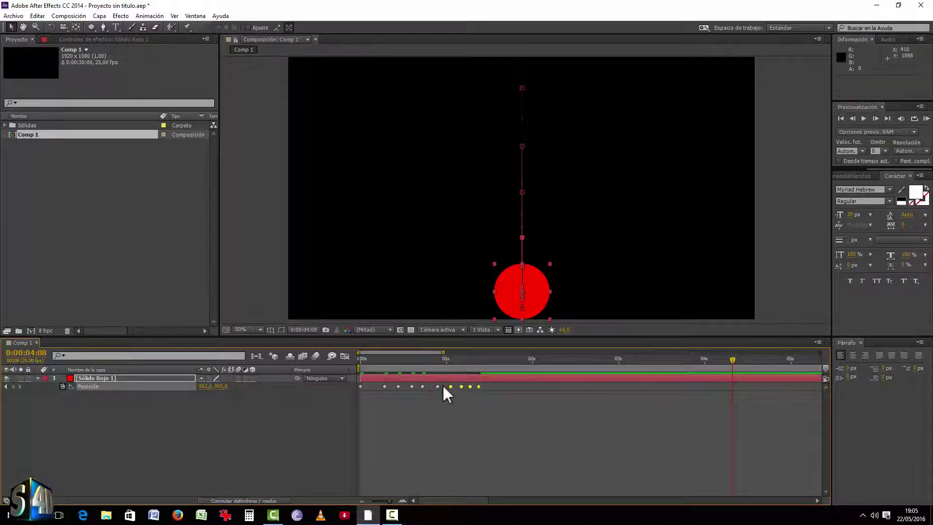
{"action": "mouse_move", "coordinate": [435, 395]}
{"action": "left_mouse_down"}
{"action": "mouse_move", "coordinate": [501, 381]}
{"action": "mouse_move", "coordinate": [432, 385]}
{"action": "left_mouse_up"}
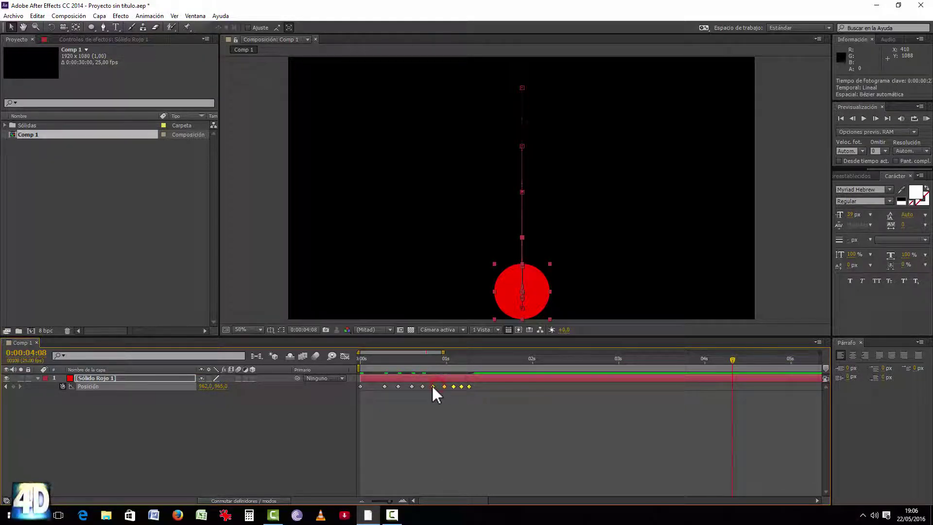
Preview the tightened bounce from the start, zoomed out to about 12 seconds
{"action": "left_click", "coordinate": [369, 357]}
{"action": "key", "text": "space"}
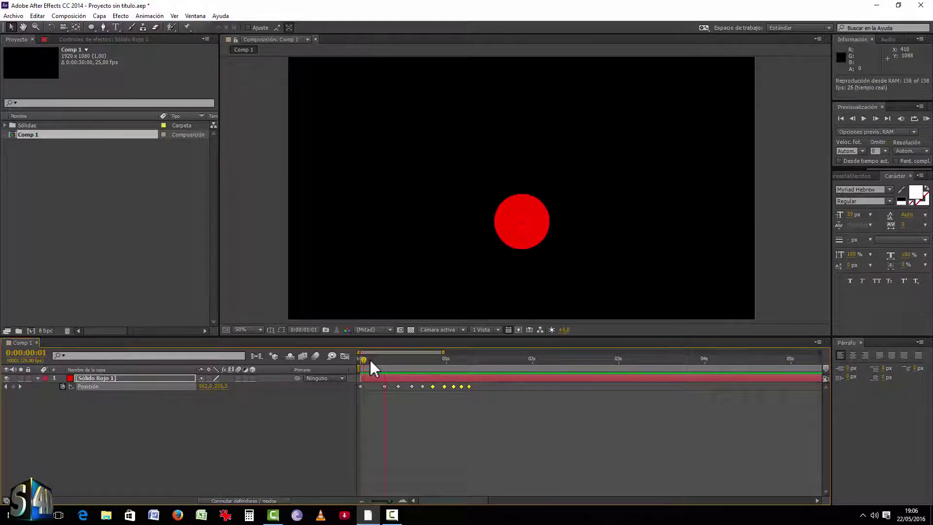
{"action": "key", "text": "space"}
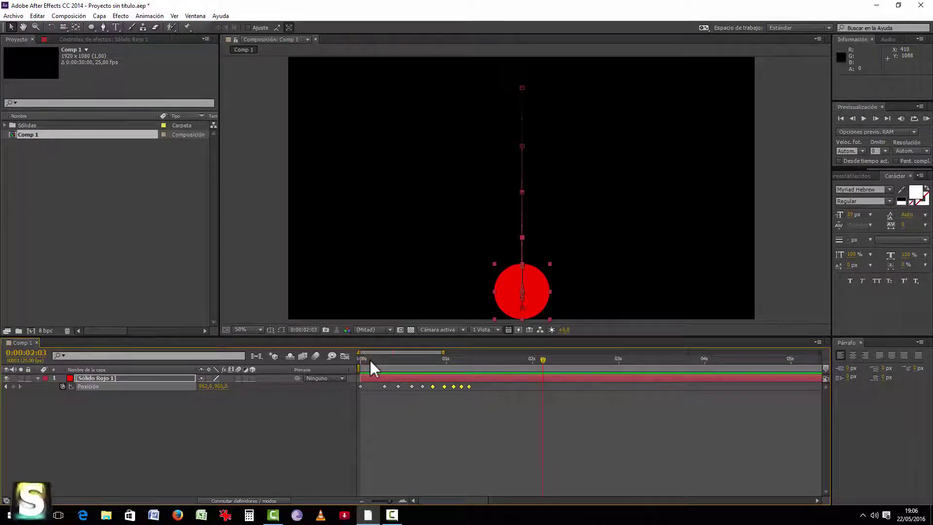
{"action": "mouse_move", "coordinate": [444, 352]}
{"action": "left_mouse_down"}
{"action": "mouse_move", "coordinate": [553, 352]}
{"action": "mouse_move", "coordinate": [416, 368]}
{"action": "left_mouse_up"}
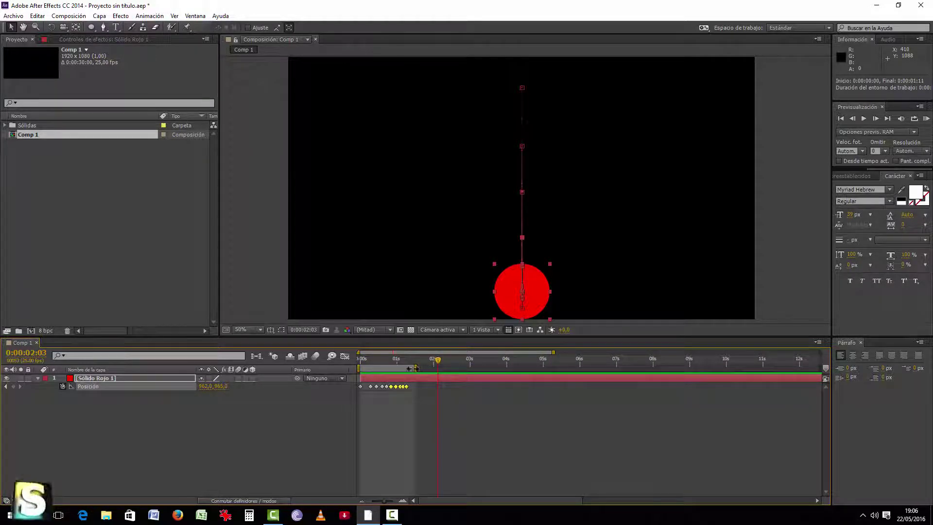
{"action": "left_click", "coordinate": [360, 360]}
{"action": "left_click", "coordinate": [290, 434]}
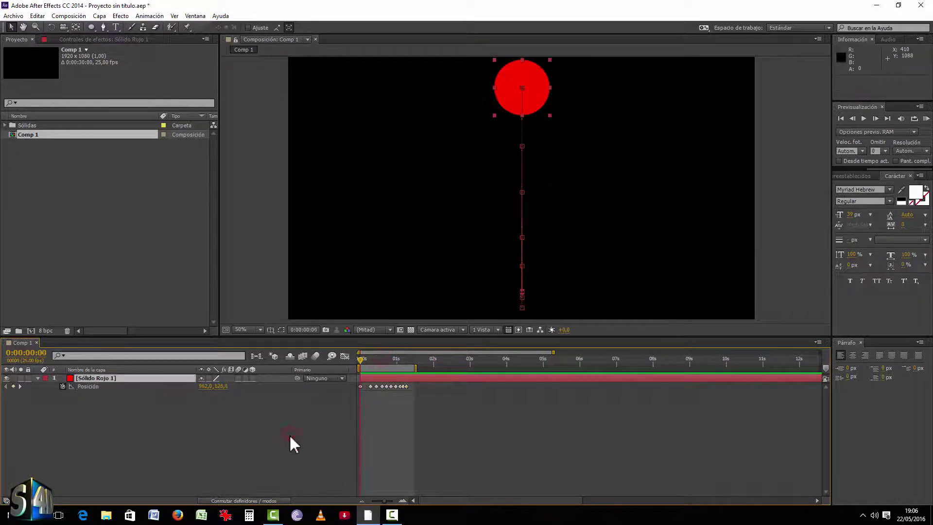
{"action": "key", "text": "ctrl+a"}
{"action": "key", "text": "KP_0"}
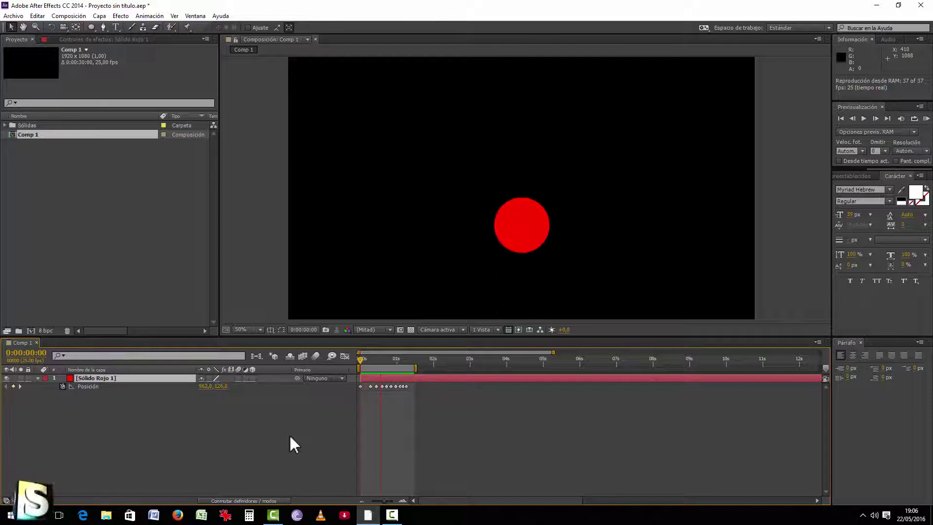
{"action": "key", "text": "space"}
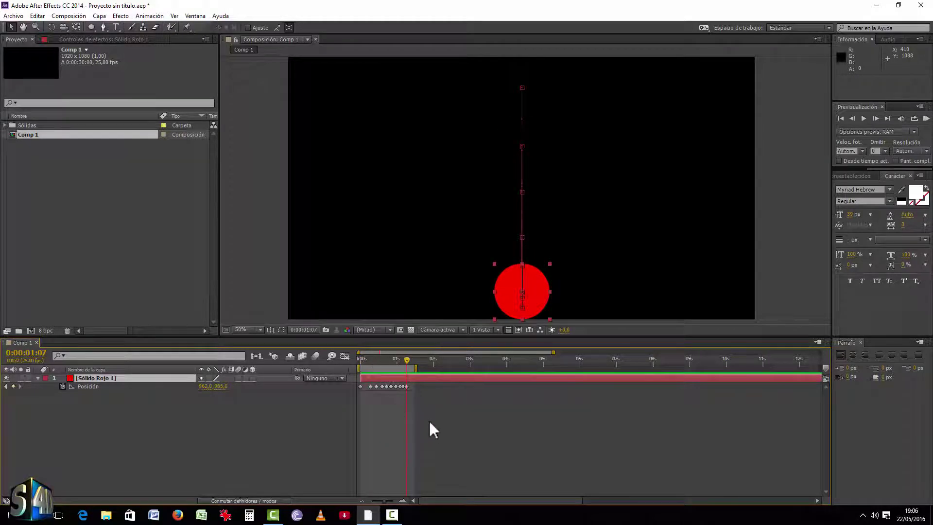
Select all Position keyframes and RAM preview the bounce
{"action": "mouse_move", "coordinate": [421, 401]}
{"action": "left_mouse_down"}
{"action": "mouse_move", "coordinate": [355, 383]}
{"action": "mouse_move", "coordinate": [471, 388]}
{"action": "mouse_move", "coordinate": [442, 381]}
{"action": "mouse_move", "coordinate": [513, 370]}
{"action": "left_mouse_up"}
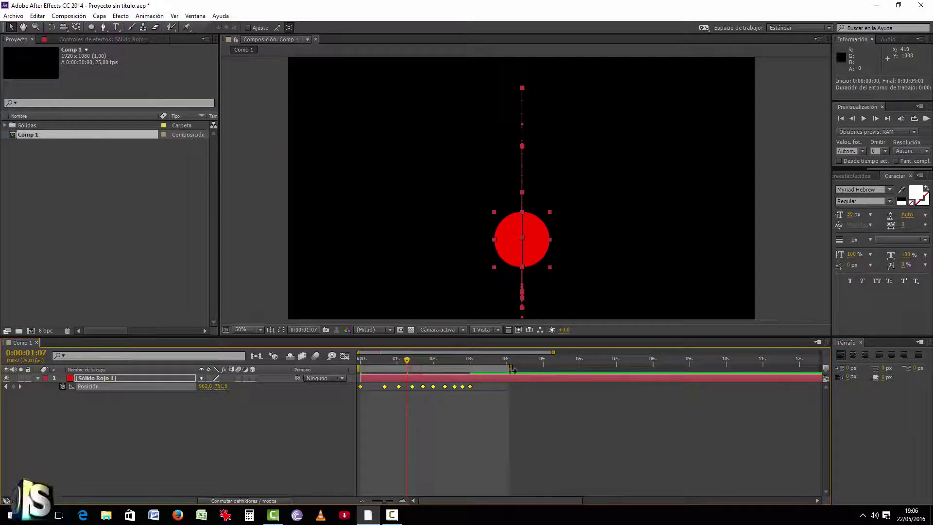
{"action": "key", "text": "KP_0"}
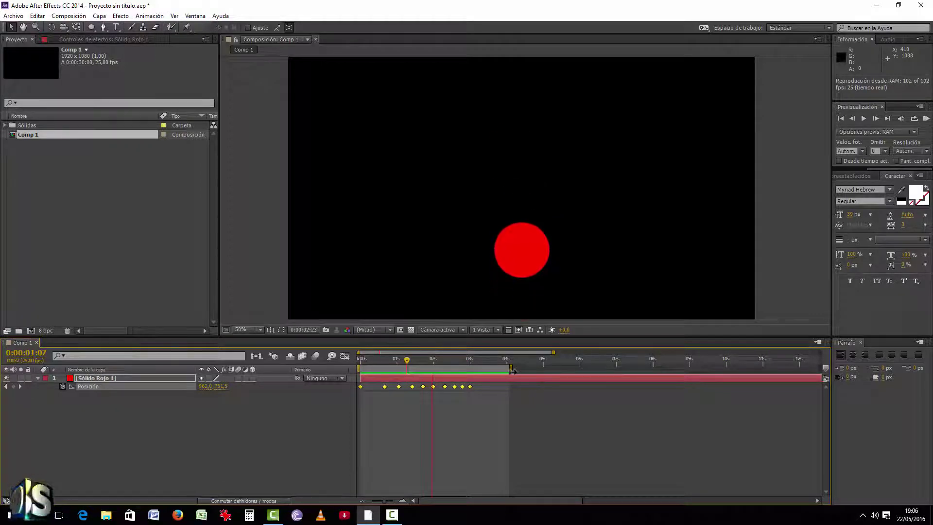
{"action": "left_click", "coordinate": [504, 376]}
Apply Easy Ease to every Position keyframe after the first
{"action": "left_click_drag", "start_coordinate": [487, 411], "coordinate": [384, 385]}
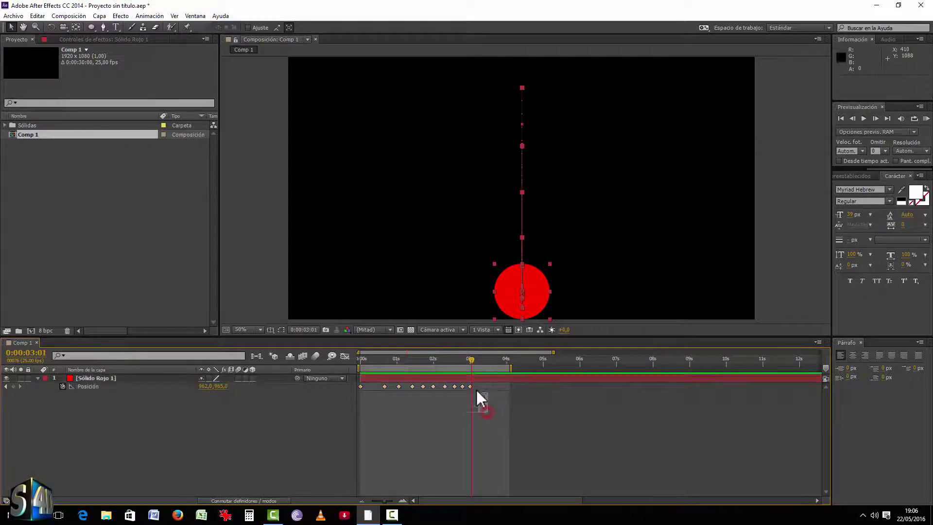
{"action": "right_click", "coordinate": [384, 385]}
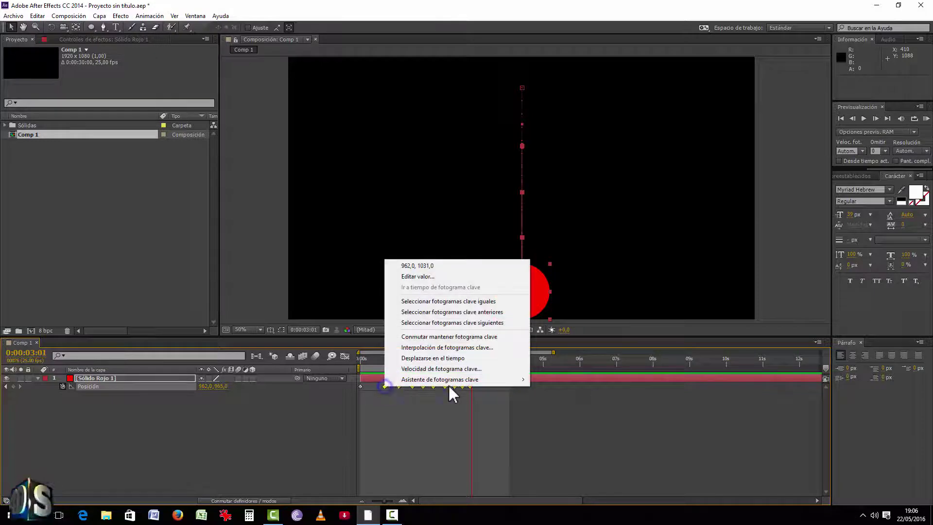
{"action": "mouse_move", "coordinate": [480, 381]}
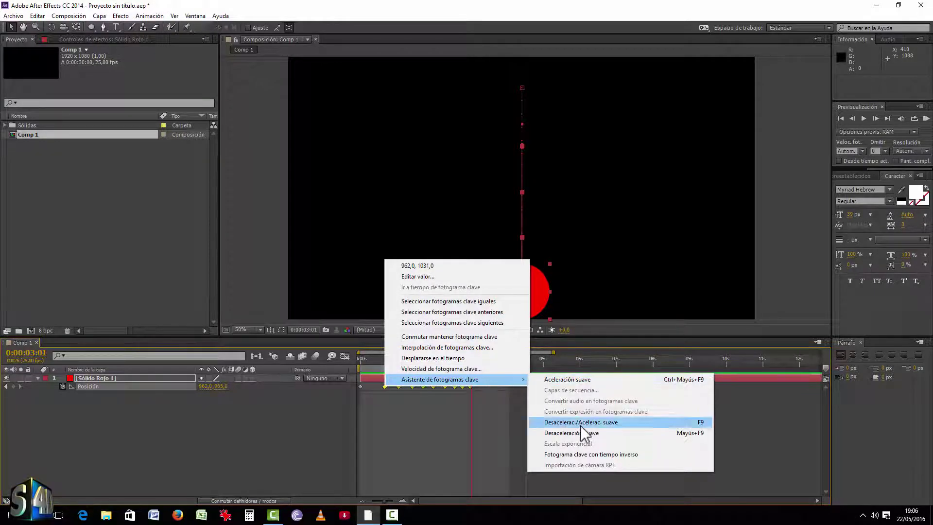
{"action": "left_click", "coordinate": [578, 422]}
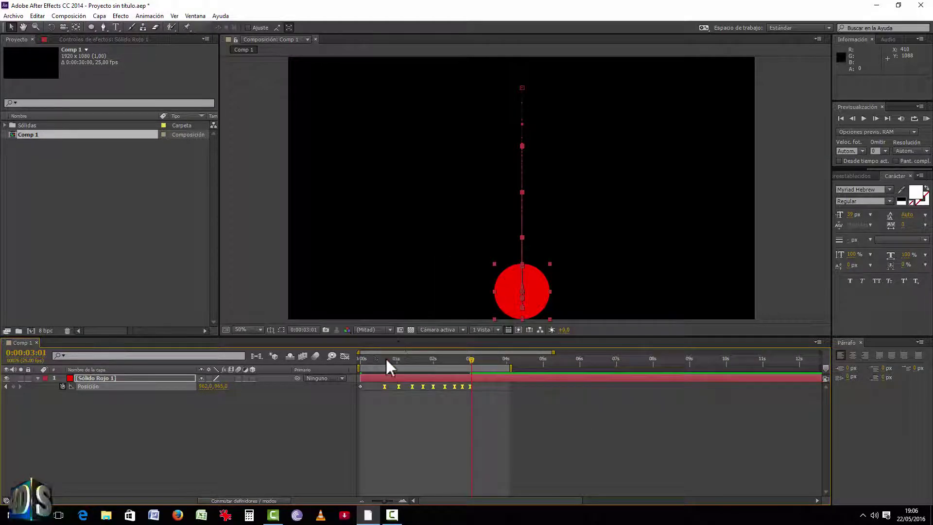
Preview the eased bounce and shift the Position keyframes slightly earlier, within about 3 seconds
{"action": "left_click_drag", "start_coordinate": [443, 359], "coordinate": [359, 360]}
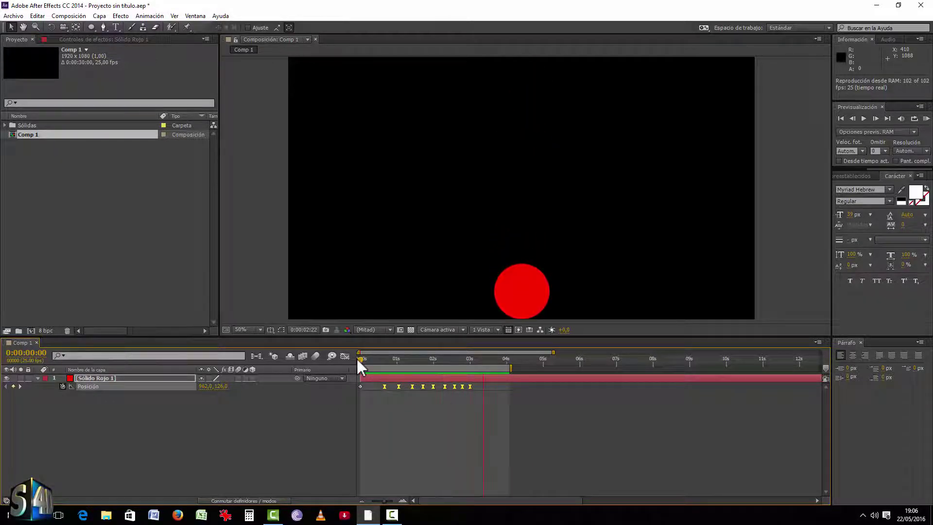
{"action": "key", "text": "space"}
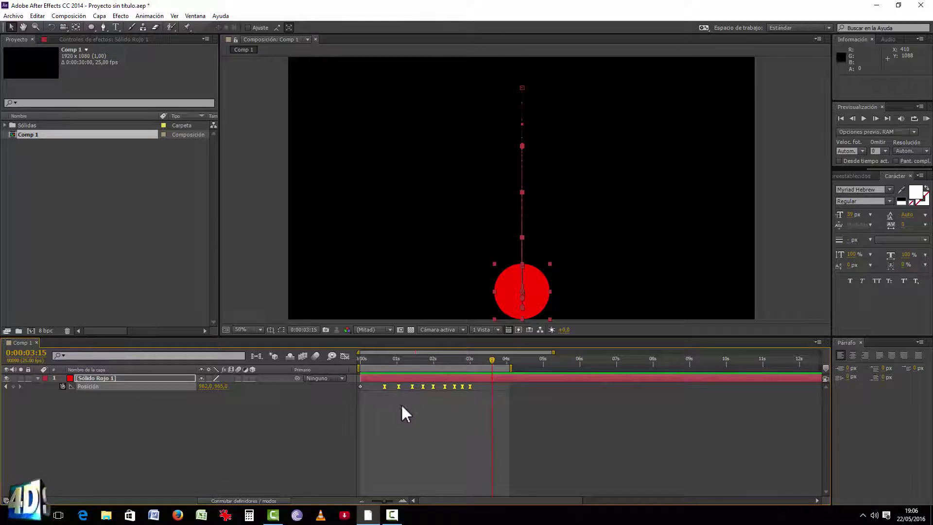
{"action": "mouse_move", "coordinate": [471, 403]}
{"action": "left_mouse_down"}
{"action": "mouse_move", "coordinate": [382, 378]}
{"action": "mouse_move", "coordinate": [380, 387]}
{"action": "left_mouse_up"}
{"action": "left_click", "coordinate": [398, 404]}
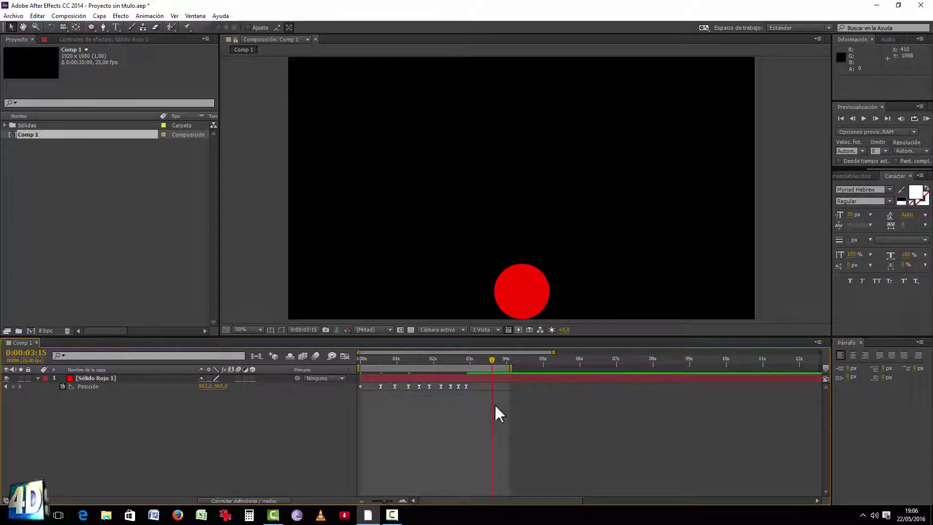
{"action": "left_click_drag", "start_coordinate": [471, 405], "coordinate": [353, 378]}
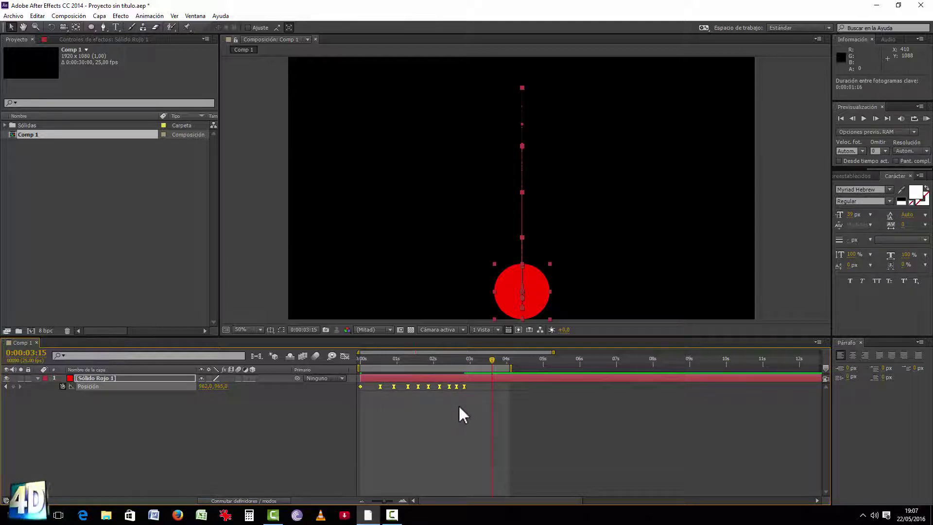
{"action": "mouse_move", "coordinate": [458, 404]}
{"action": "left_mouse_down"}
{"action": "mouse_move", "coordinate": [407, 372]}
{"action": "mouse_move", "coordinate": [363, 372]}
{"action": "mouse_move", "coordinate": [360, 361]}
{"action": "left_mouse_up"}
{"action": "left_click", "coordinate": [441, 402]}
RAM-preview the bounce from the start, then return to the first frame
{"action": "left_click", "coordinate": [366, 360]}
{"action": "key", "text": "KP_0"}
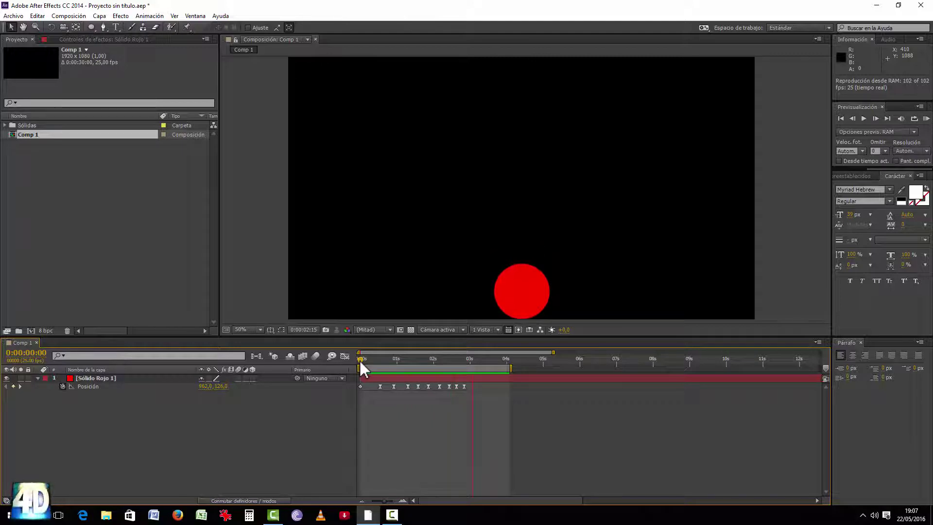
{"action": "key", "text": "space"}
{"action": "left_click", "coordinate": [519, 379]}
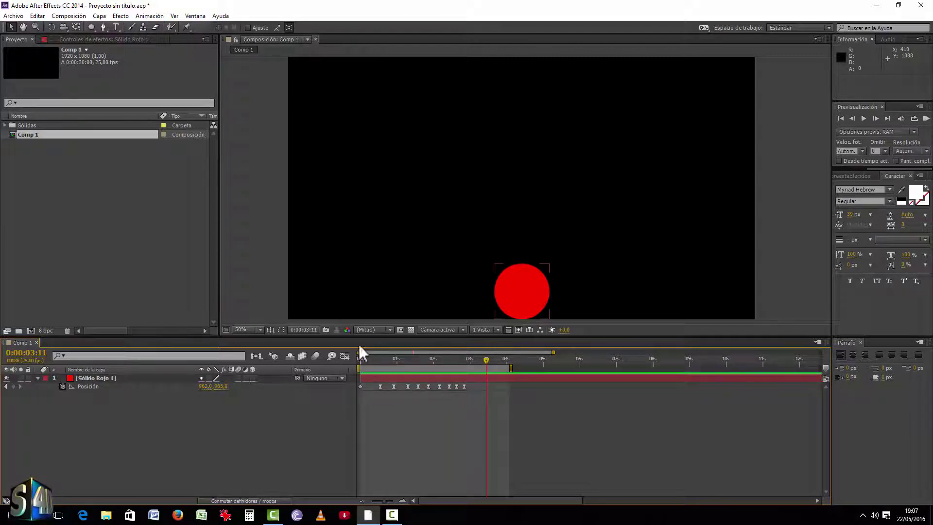
{"action": "left_click_drag", "start_coordinate": [375, 359], "coordinate": [360, 359]}
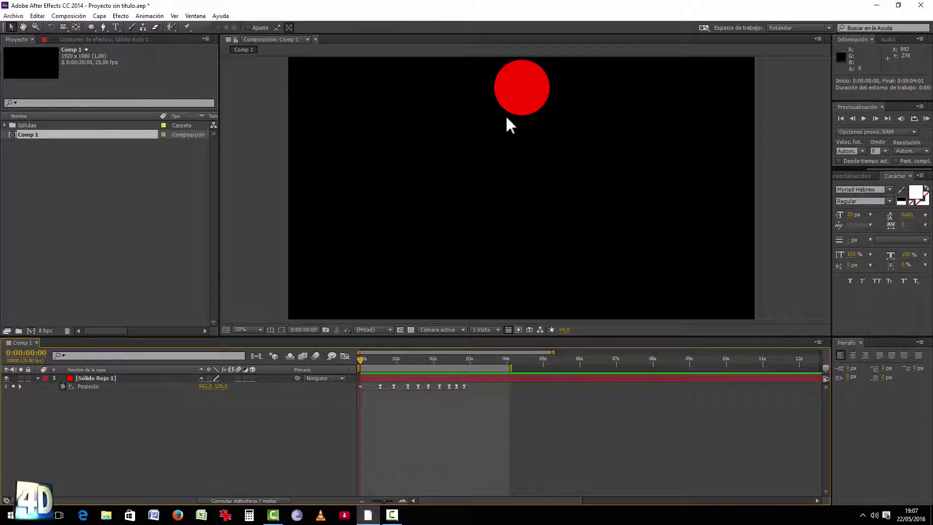
{"action": "left_click", "coordinate": [512, 86]}
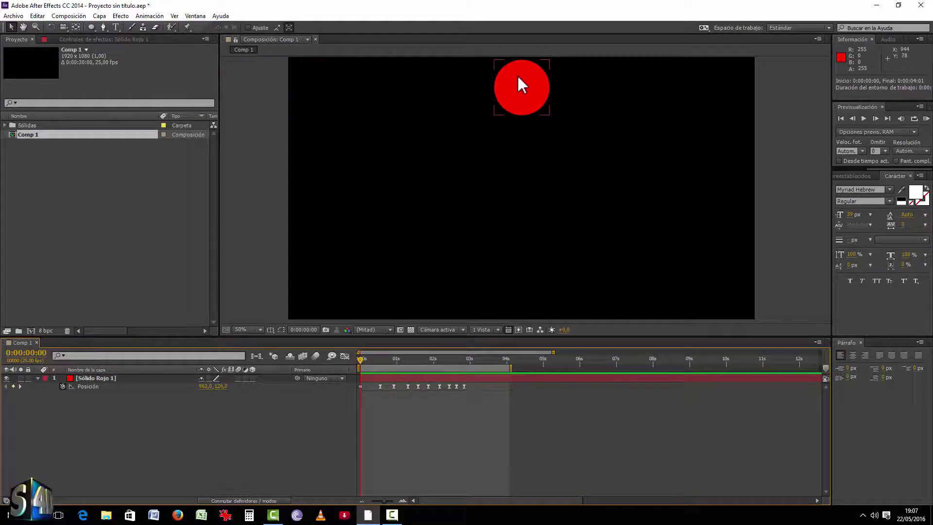
{"action": "left_click", "coordinate": [521, 189]}
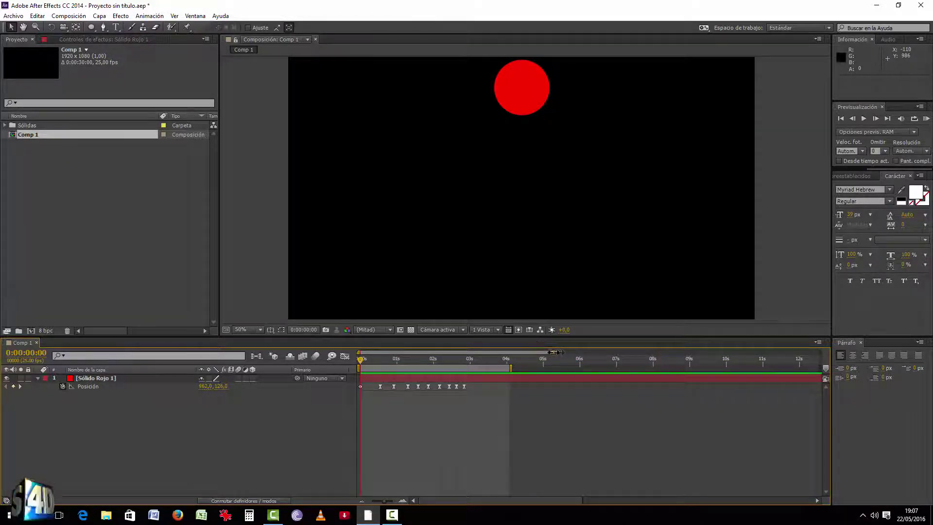
Stretch the Position keyframes out to about 10 s and extend the work area to 10 s
{"action": "mouse_move", "coordinate": [553, 352]}
{"action": "left_mouse_down"}
{"action": "mouse_move", "coordinate": [662, 353]}
{"action": "mouse_move", "coordinate": [626, 352]}
{"action": "left_mouse_up"}
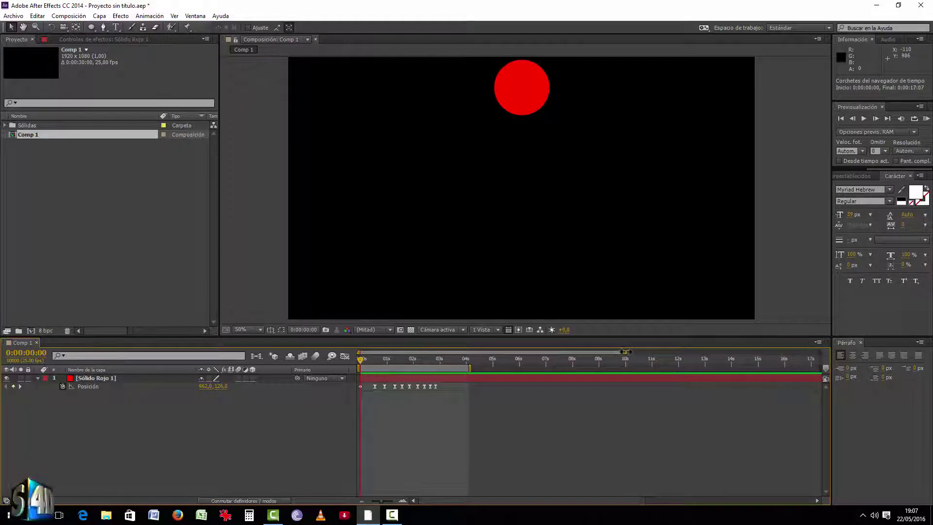
{"action": "left_click_drag", "start_coordinate": [417, 382], "coordinate": [350, 382]}
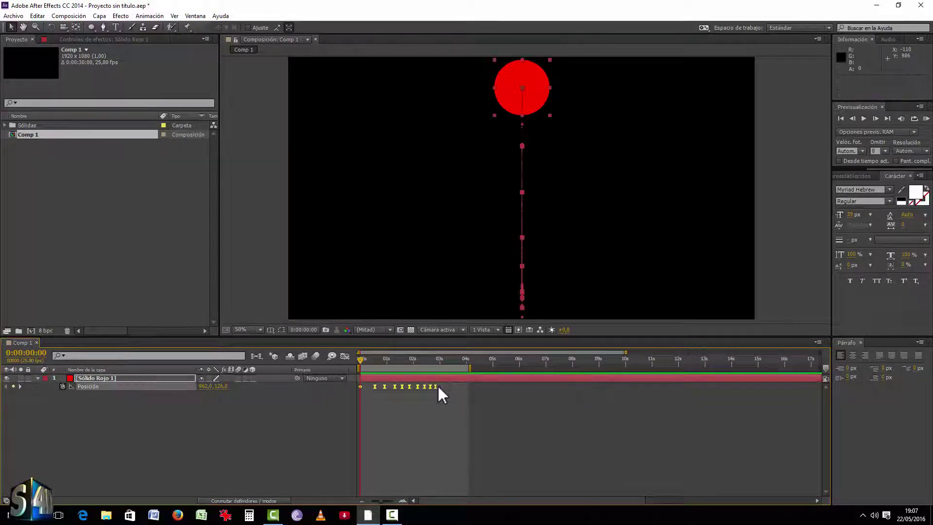
{"action": "left_click_drag", "start_coordinate": [436, 387], "coordinate": [627, 387]}
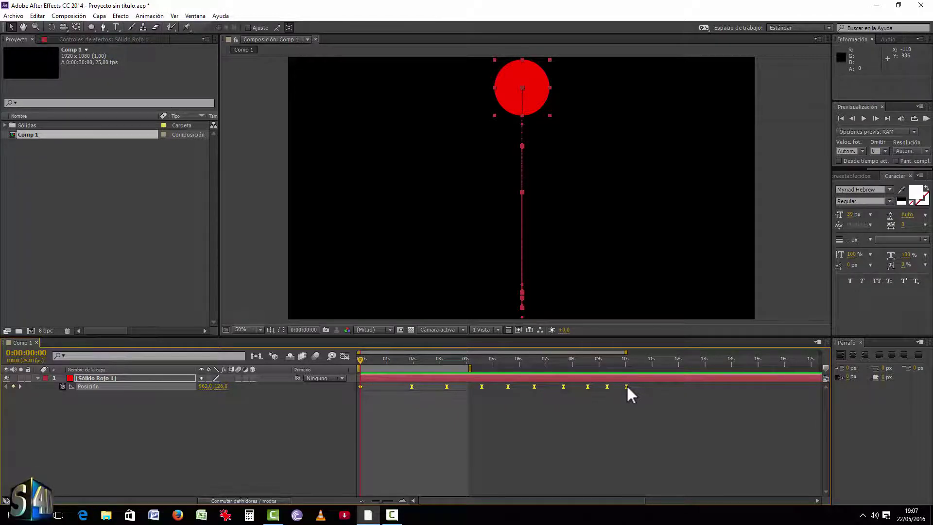
{"action": "left_click_drag", "start_coordinate": [470, 368], "coordinate": [639, 368]}
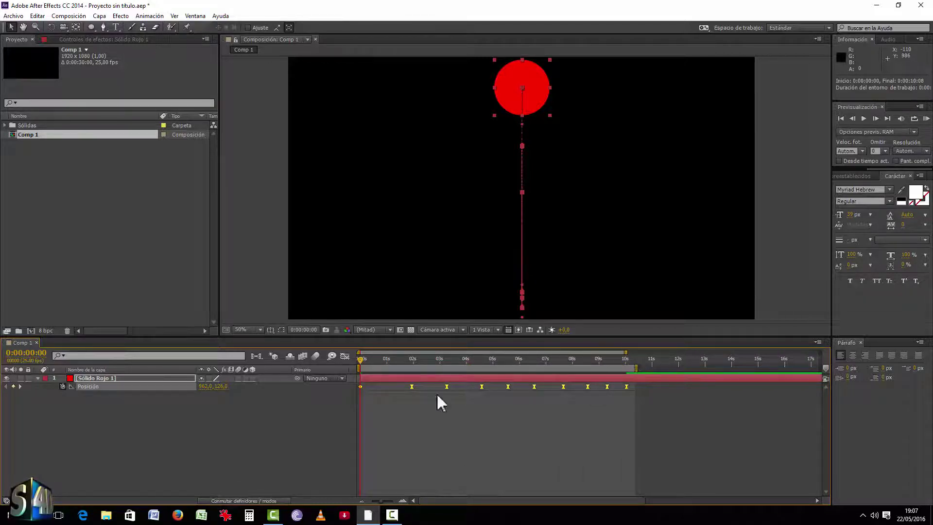
{"action": "left_click", "coordinate": [219, 453]}
Add Deformación to the ball with warp style Apretar and Curvar about -10
{"action": "right_click", "coordinate": [93, 377]}
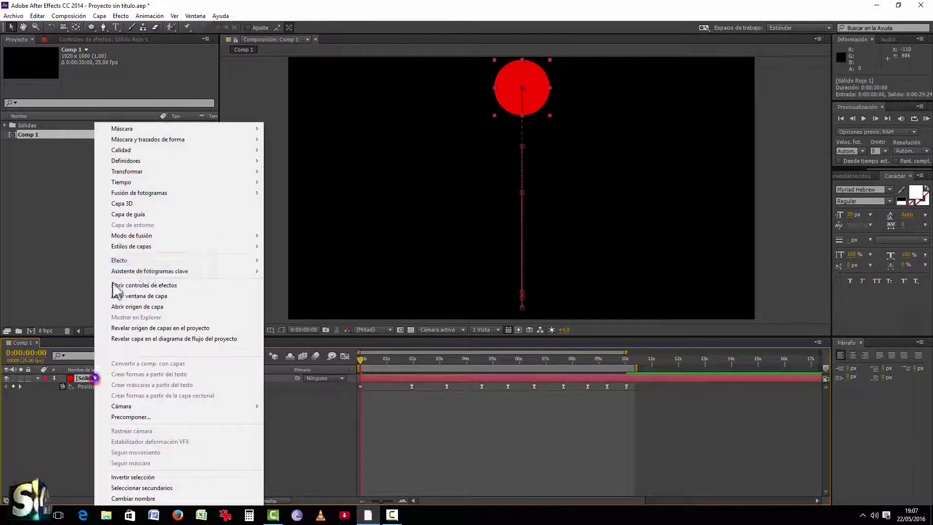
{"action": "mouse_move", "coordinate": [173, 265]}
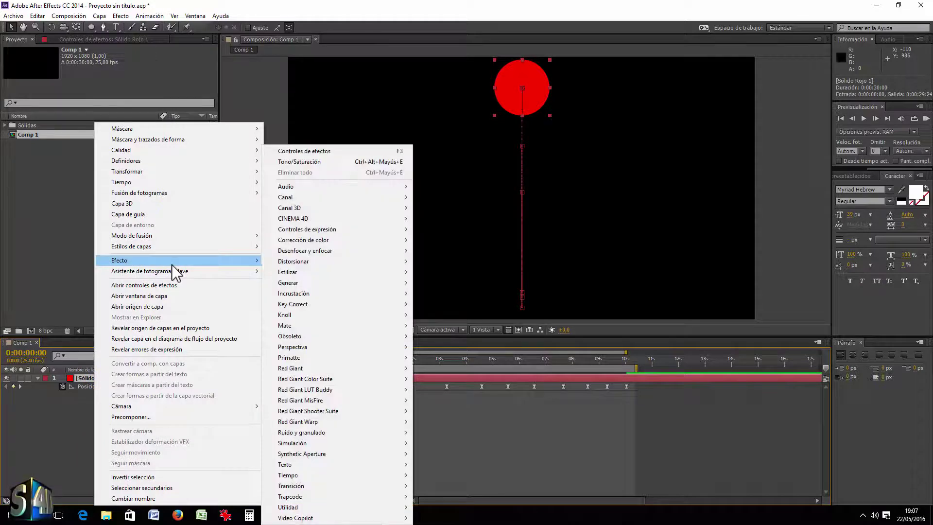
{"action": "mouse_move", "coordinate": [318, 262]}
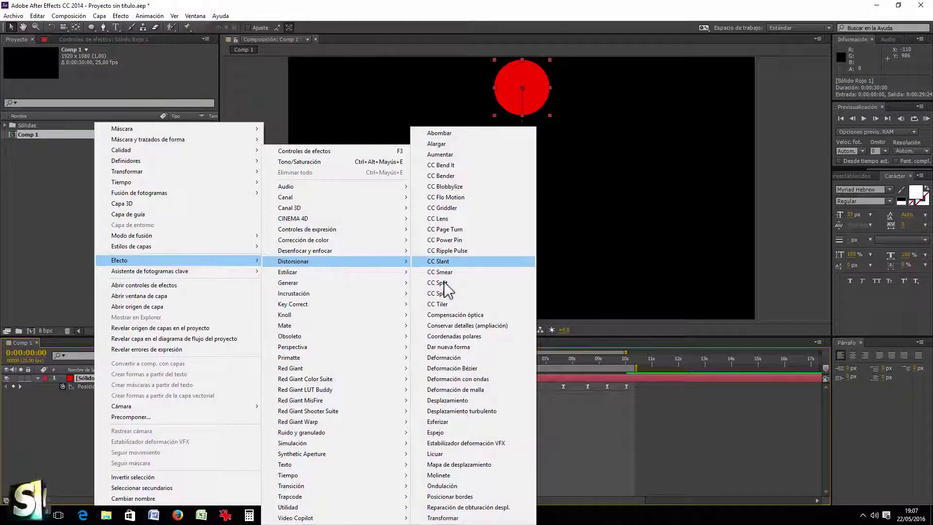
{"action": "left_click", "coordinate": [459, 359]}
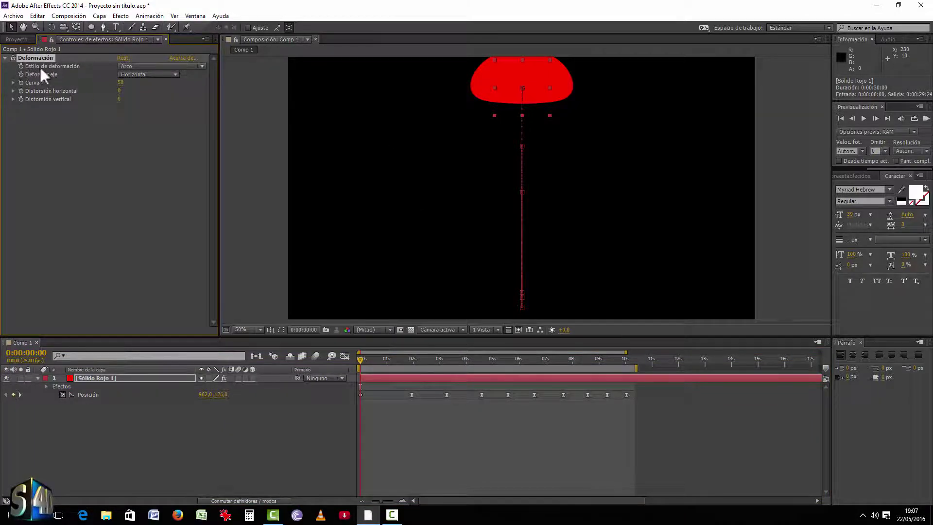
{"action": "left_click", "coordinate": [126, 66]}
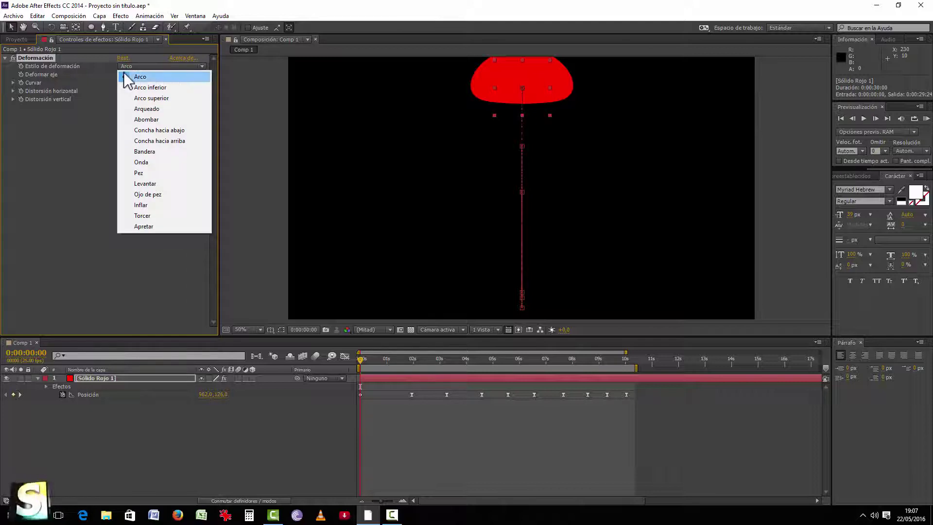
{"action": "left_click", "coordinate": [149, 226]}
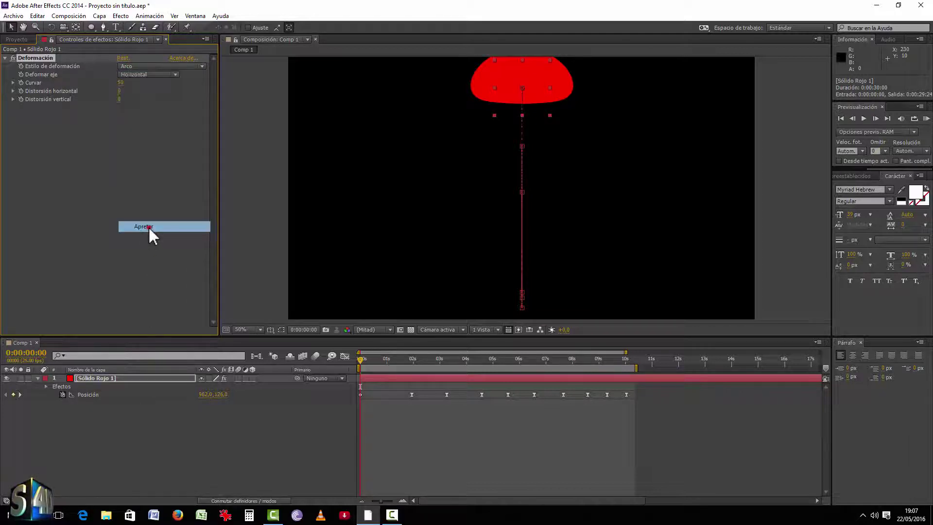
{"action": "mouse_move", "coordinate": [123, 90]}
{"action": "left_mouse_down"}
{"action": "mouse_move", "coordinate": [77, 77]}
{"action": "mouse_move", "coordinate": [13, 78]}
{"action": "mouse_move", "coordinate": [63, 74]}
{"action": "mouse_move", "coordinate": [50, 74]}
{"action": "left_mouse_up"}
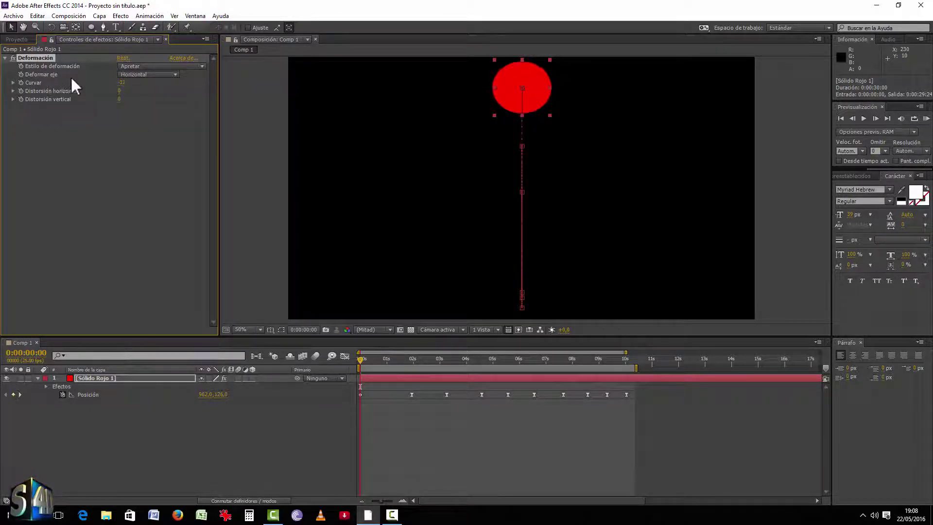
Set Curvar to 0 at the start so the ball is round
{"action": "left_click", "coordinate": [123, 84]}
{"action": "type", "text": "0"}
{"action": "key", "text": "Return"}
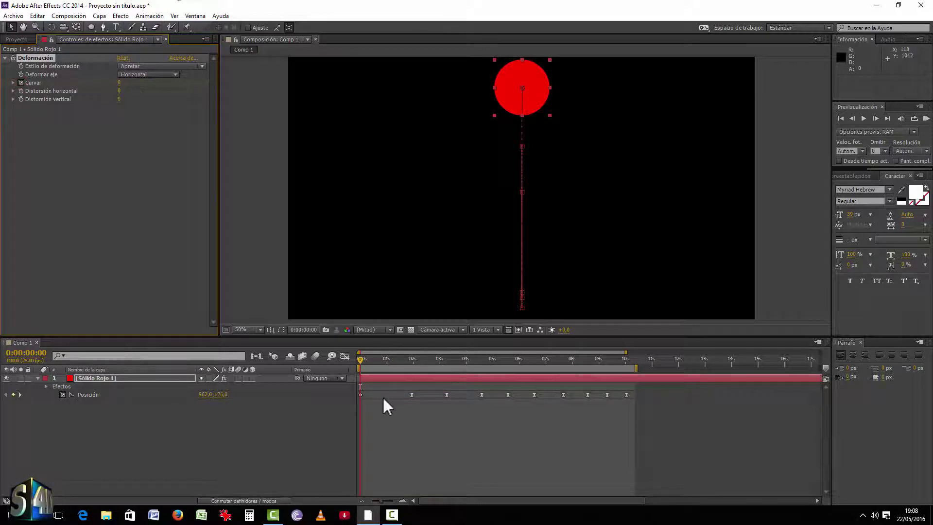
At the floor-impact frame, key Curvar to about -79 to squash the ball flat
{"action": "left_click_drag", "start_coordinate": [361, 358], "coordinate": [400, 361]}
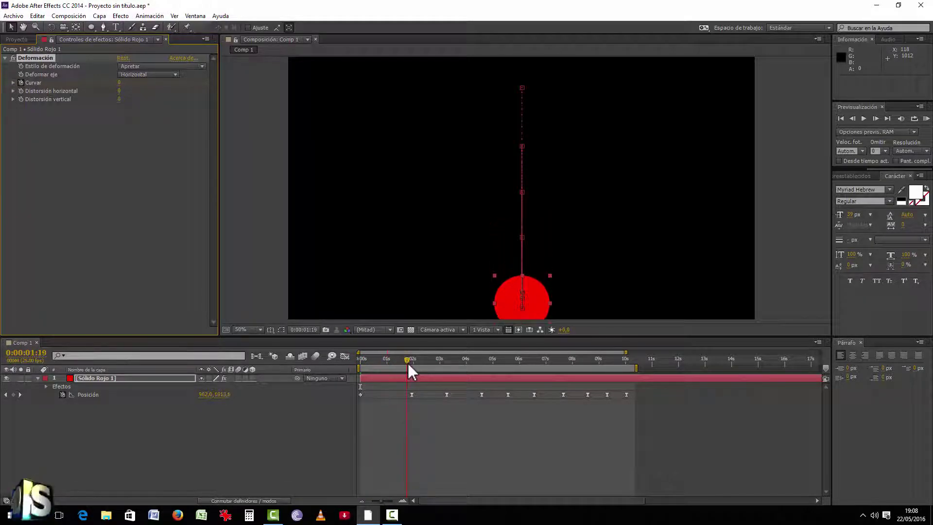
{"action": "left_click_drag", "start_coordinate": [401, 366], "coordinate": [412, 361]}
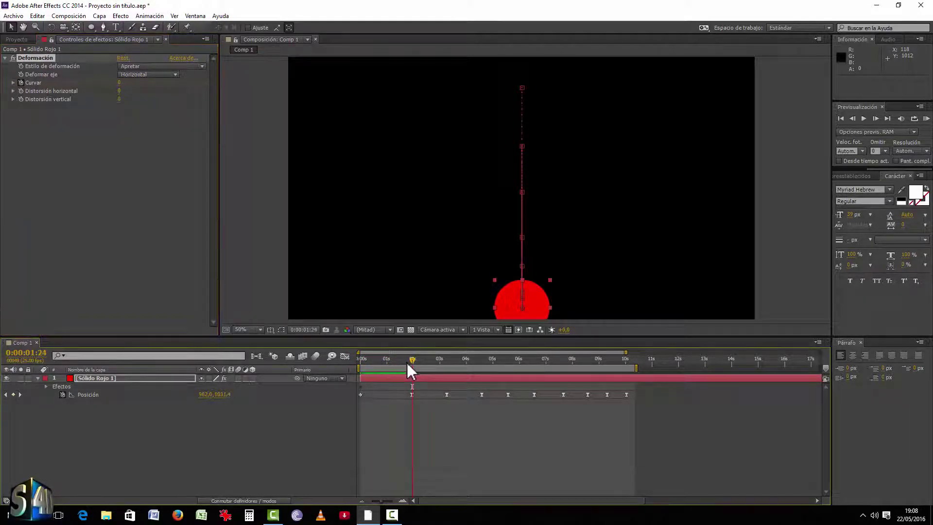
{"action": "mouse_move", "coordinate": [121, 86]}
{"action": "left_mouse_down"}
{"action": "mouse_move", "coordinate": [84, 86]}
{"action": "mouse_move", "coordinate": [92, 85]}
{"action": "left_mouse_up"}
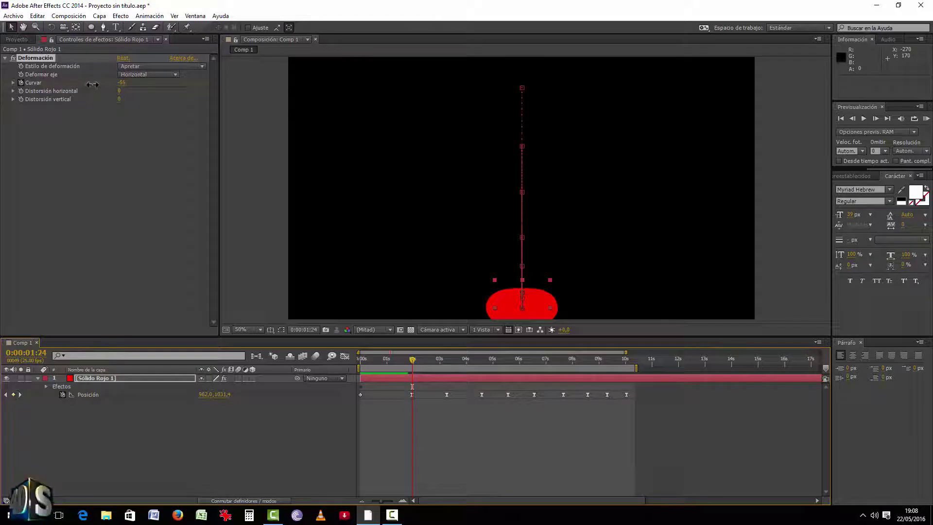
{"action": "left_click", "coordinate": [124, 82]}
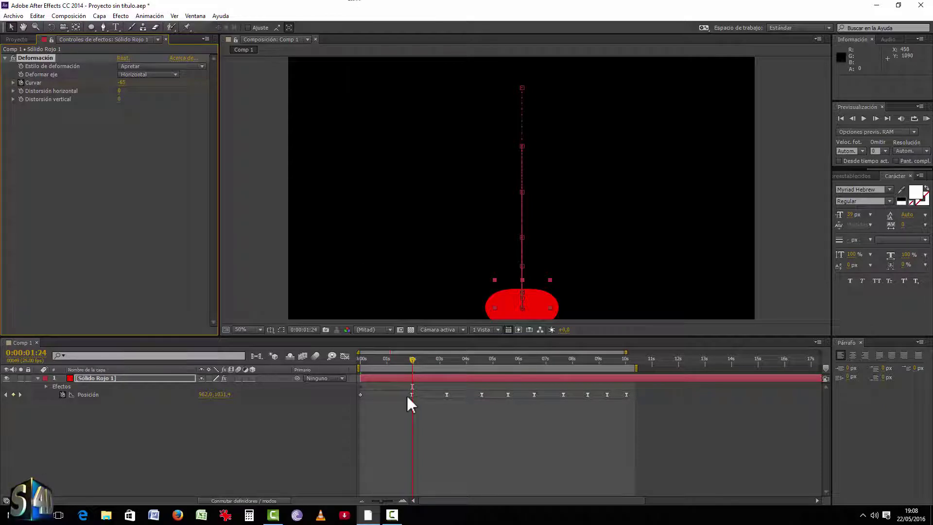
Relax Curvar to nearly round near the start of the fall and check the landing shape
{"action": "mouse_move", "coordinate": [412, 359]}
{"action": "left_mouse_down"}
{"action": "mouse_move", "coordinate": [360, 359]}
{"action": "mouse_move", "coordinate": [387, 358]}
{"action": "left_mouse_up"}
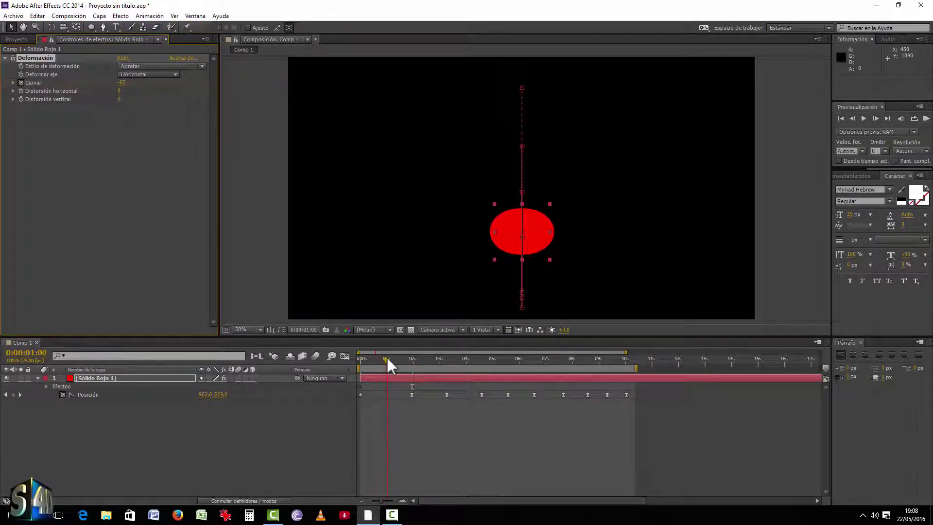
{"action": "mouse_move", "coordinate": [388, 359]}
{"action": "left_mouse_down"}
{"action": "mouse_move", "coordinate": [368, 360]}
{"action": "mouse_move", "coordinate": [402, 360]}
{"action": "left_mouse_up"}
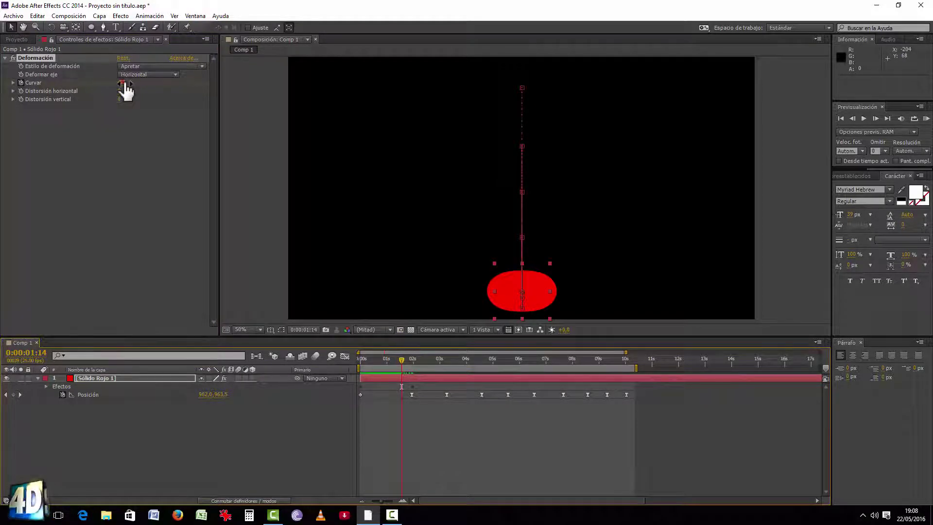
{"action": "left_click_drag", "start_coordinate": [124, 83], "coordinate": [171, 79]}
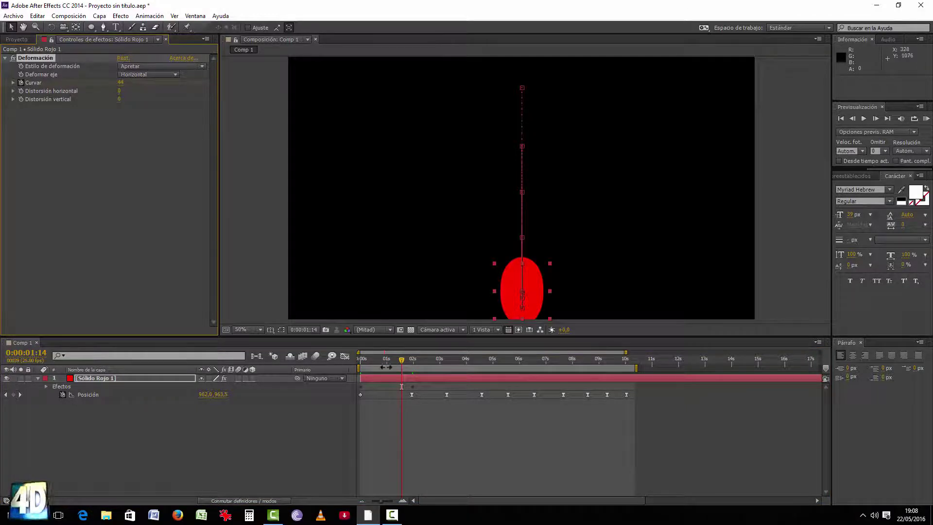
{"action": "mouse_move", "coordinate": [375, 363]}
{"action": "left_mouse_down"}
{"action": "mouse_move", "coordinate": [396, 359]}
{"action": "mouse_move", "coordinate": [357, 360]}
{"action": "mouse_move", "coordinate": [413, 359]}
{"action": "left_mouse_up"}
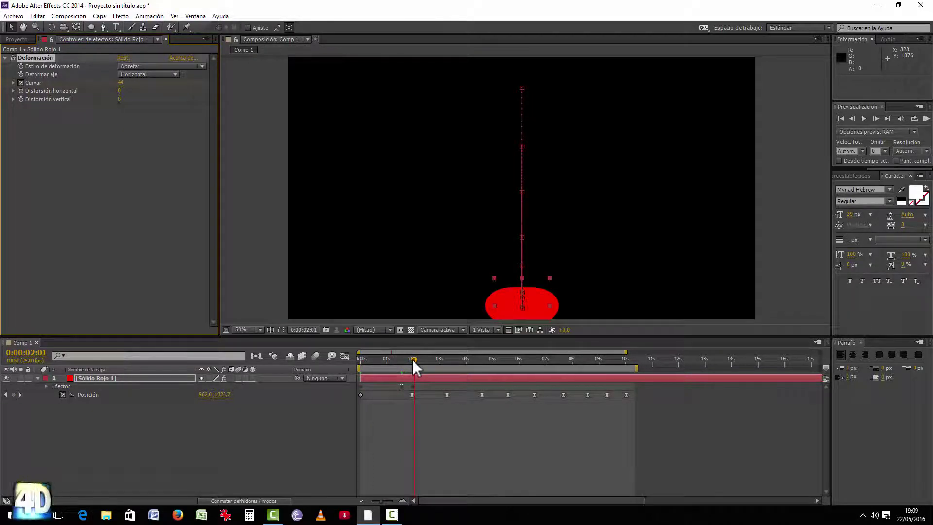
{"action": "mouse_move", "coordinate": [413, 357]}
{"action": "left_mouse_down"}
{"action": "mouse_move", "coordinate": [448, 359]}
{"action": "mouse_move", "coordinate": [439, 359]}
{"action": "left_mouse_up"}
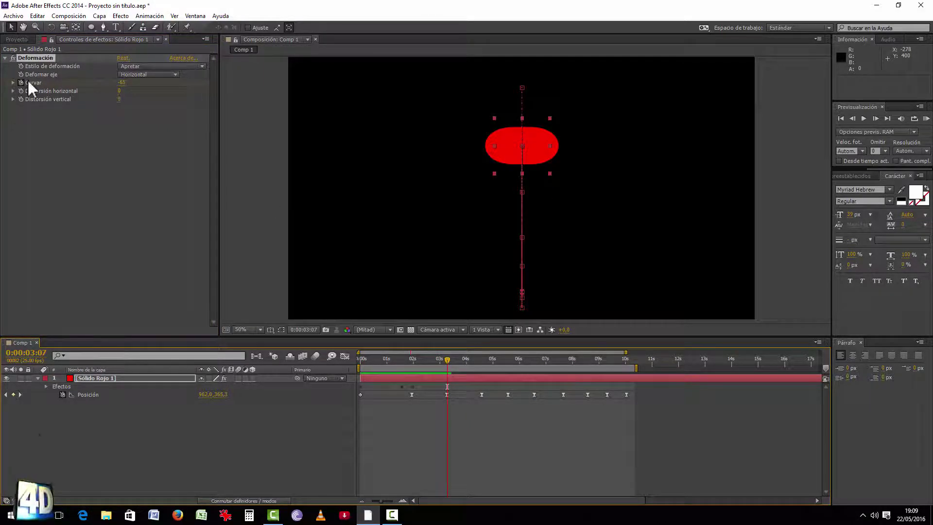
Toggle a Position keyframe at the current time, then undo the addition
{"action": "left_click", "coordinate": [13, 393]}
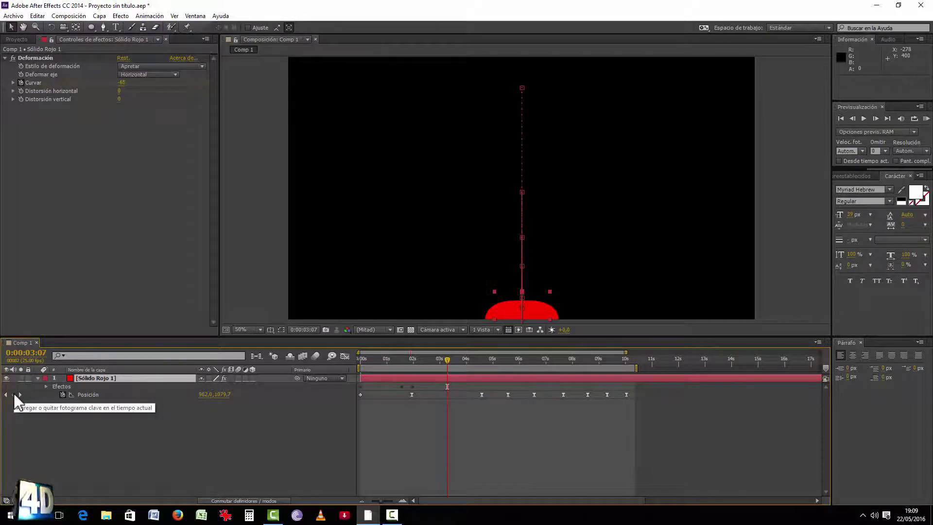
{"action": "left_click", "coordinate": [13, 393]}
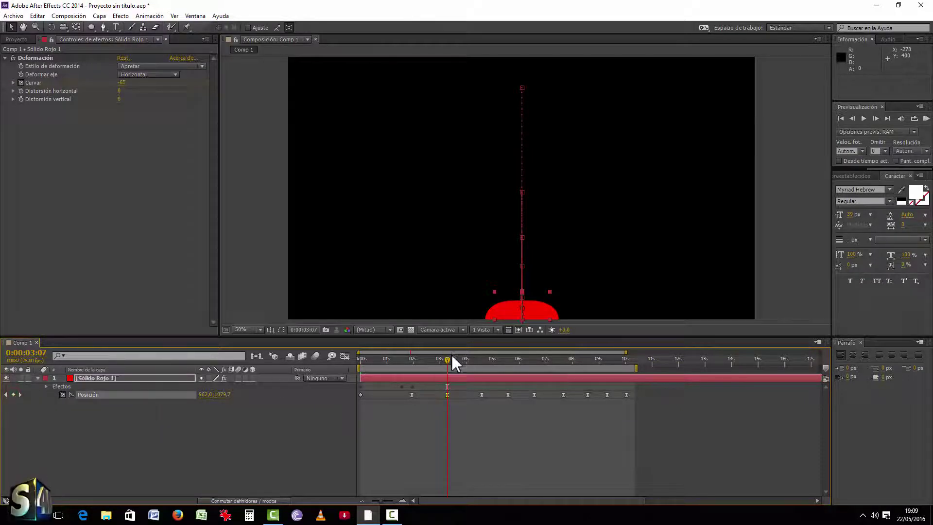
{"action": "left_click_drag", "start_coordinate": [448, 359], "coordinate": [357, 358]}
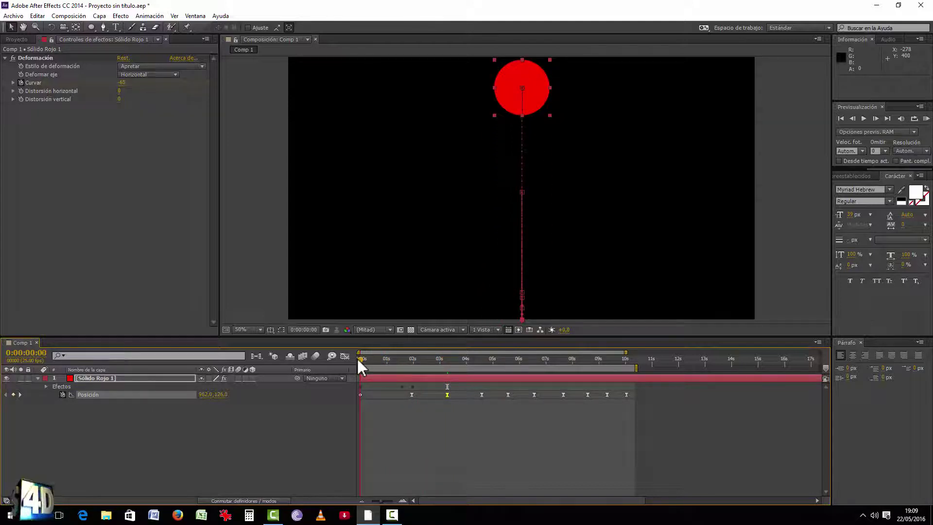
{"action": "key", "text": "ctrl+z"}
Show the ball's keyframes with U, select the Curvar keyframe near 1:14, and go to the second impact
{"action": "left_click", "coordinate": [99, 382]}
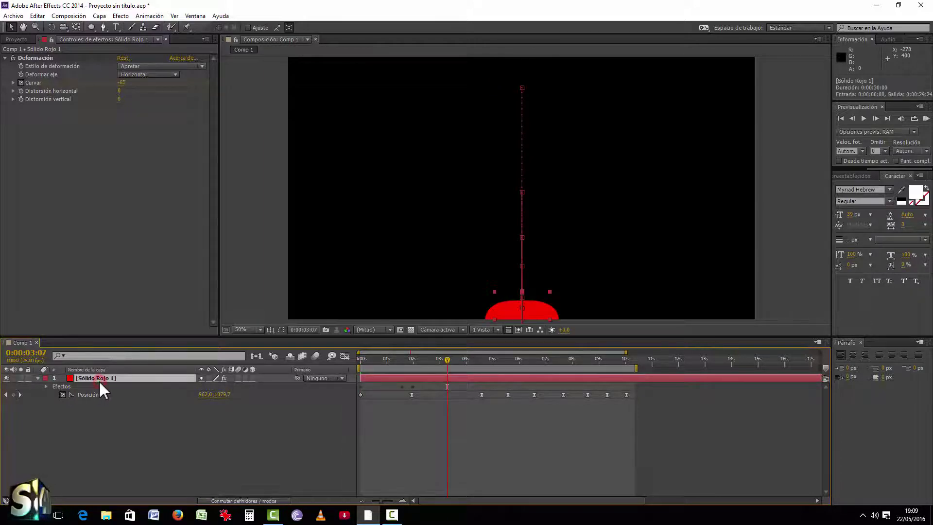
{"action": "key", "text": "u"}
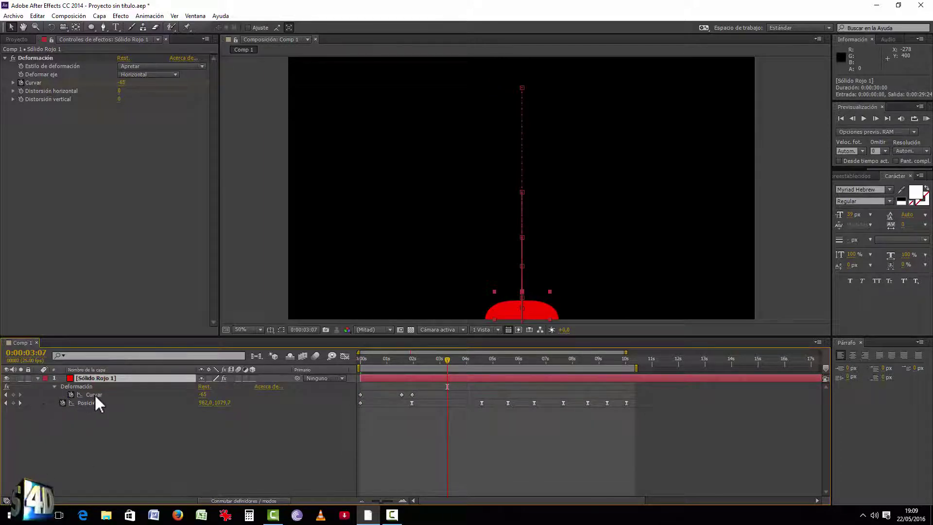
{"action": "mouse_move", "coordinate": [446, 359]}
{"action": "left_mouse_down"}
{"action": "mouse_move", "coordinate": [314, 365]}
{"action": "mouse_move", "coordinate": [412, 362]}
{"action": "mouse_move", "coordinate": [424, 373]}
{"action": "left_mouse_up"}
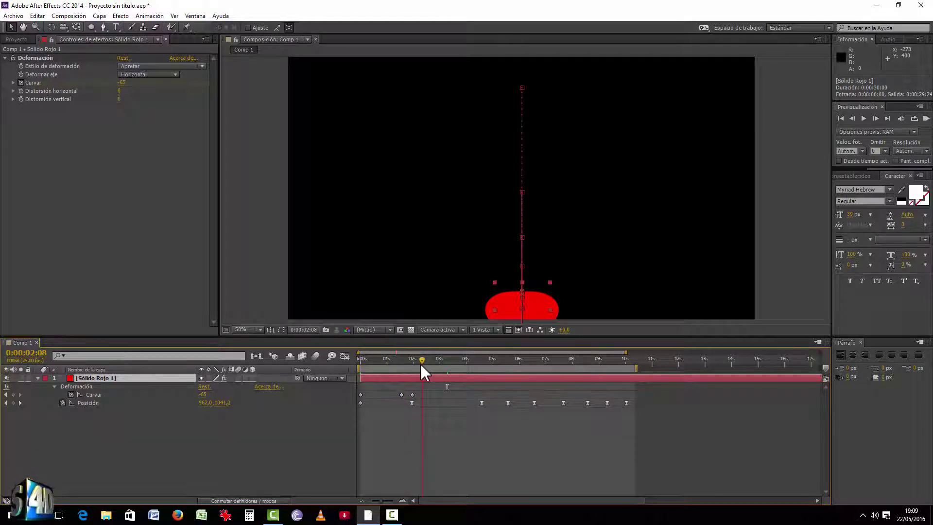
{"action": "left_click", "coordinate": [402, 394]}
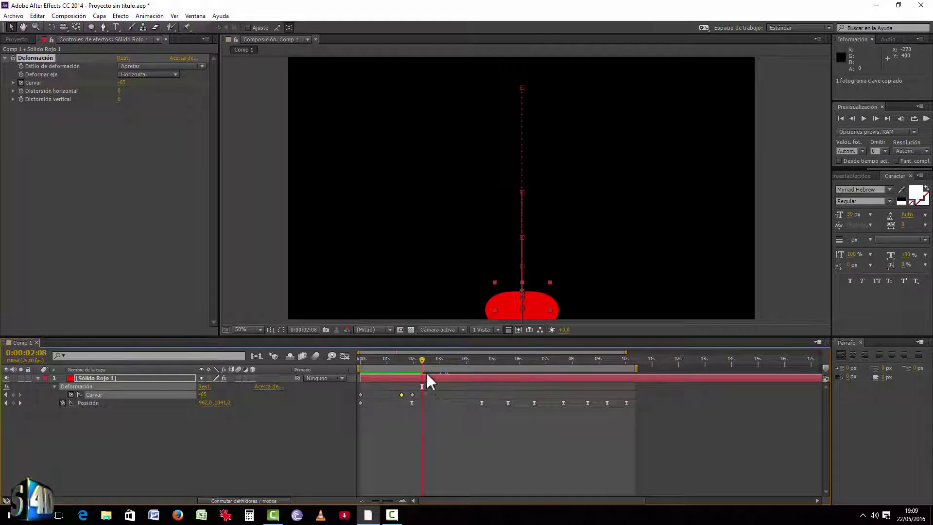
{"action": "left_click_drag", "start_coordinate": [421, 359], "coordinate": [423, 361]}
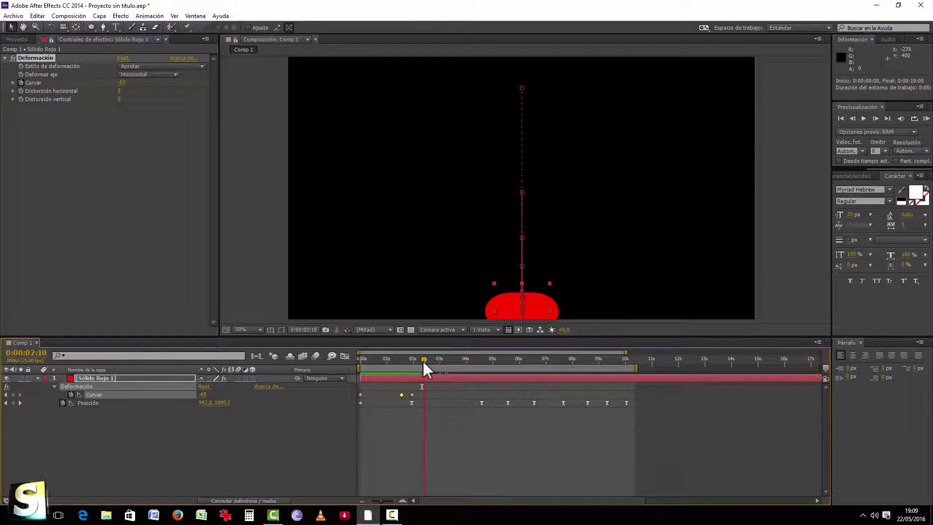
{"action": "left_click", "coordinate": [123, 83]}
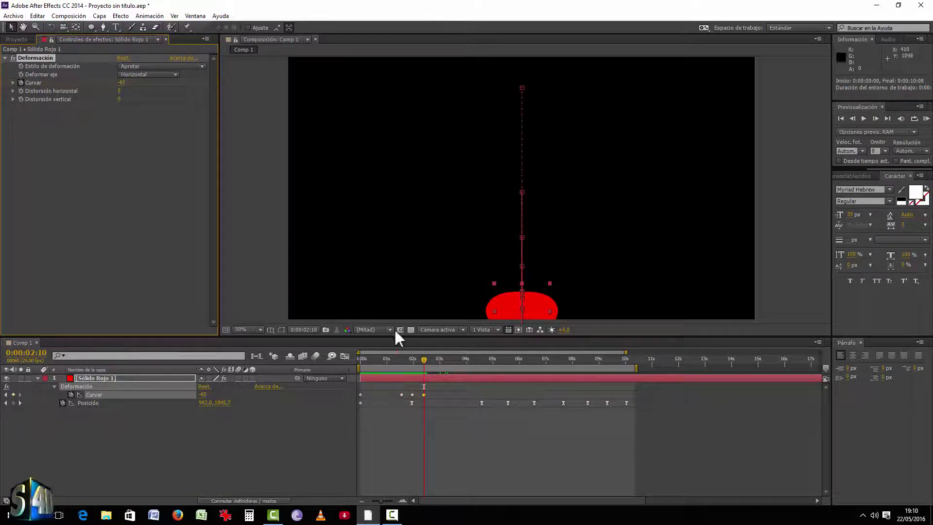
{"action": "mouse_move", "coordinate": [424, 368]}
{"action": "left_mouse_down"}
{"action": "mouse_move", "coordinate": [411, 371]}
{"action": "mouse_move", "coordinate": [424, 365]}
{"action": "left_mouse_up"}
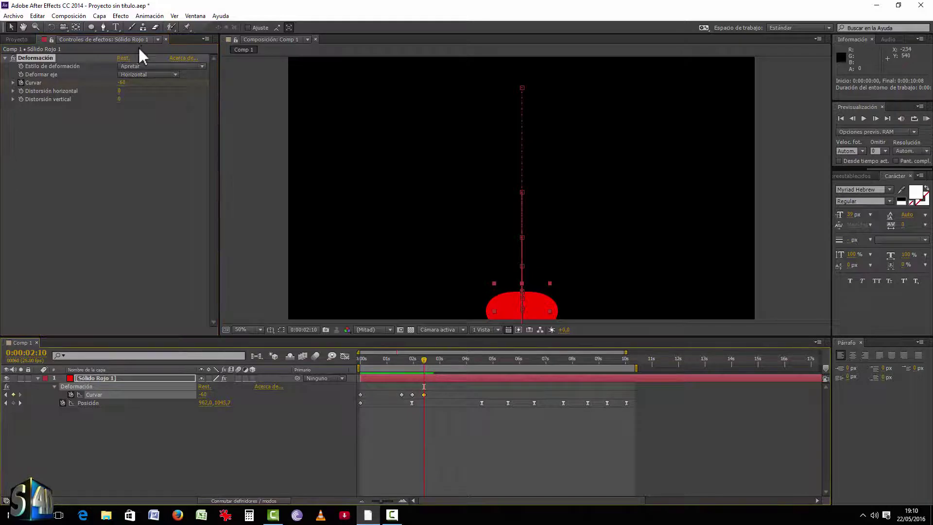
Bend the ball taller and move the Curvar keyframe later, then undo both changes
{"action": "left_click_drag", "start_coordinate": [122, 82], "coordinate": [170, 82]}
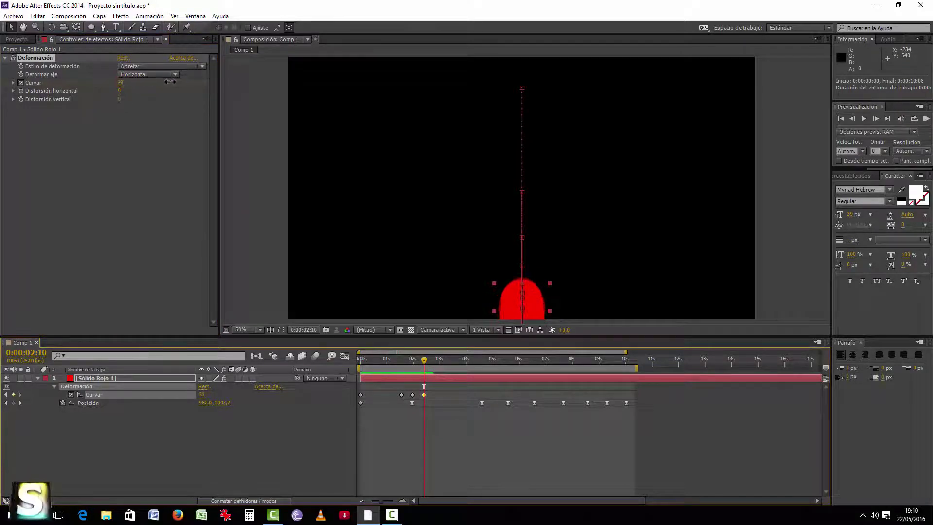
{"action": "left_click", "coordinate": [123, 81]}
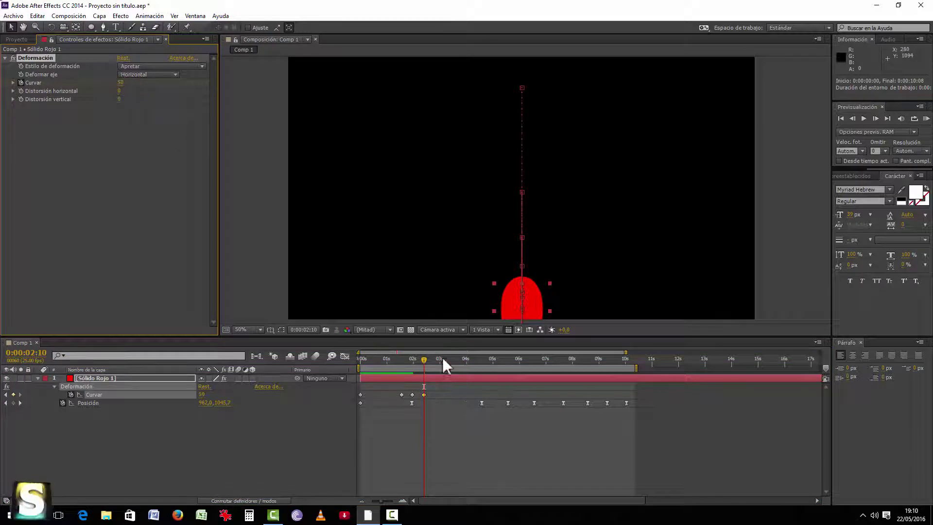
{"action": "mouse_move", "coordinate": [424, 367]}
{"action": "left_mouse_down"}
{"action": "mouse_move", "coordinate": [415, 360]}
{"action": "mouse_move", "coordinate": [428, 361]}
{"action": "left_mouse_up"}
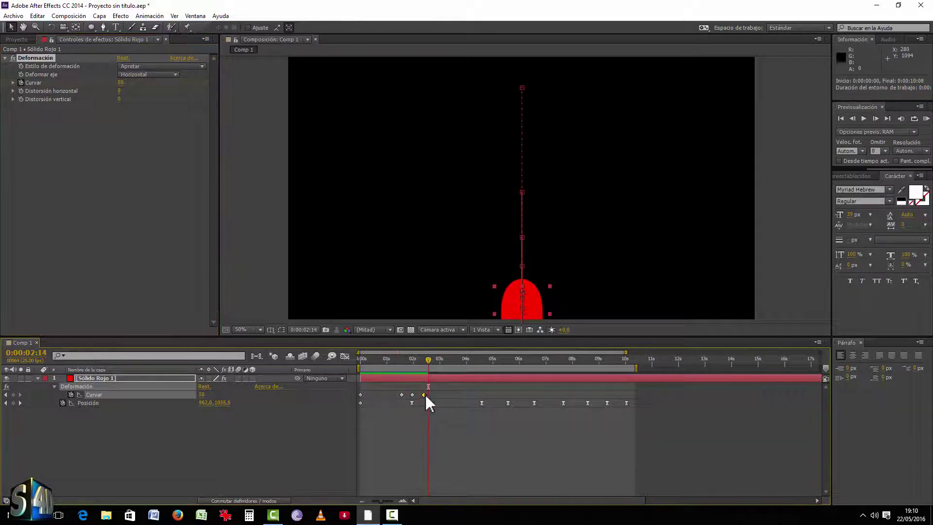
{"action": "left_click_drag", "start_coordinate": [423, 395], "coordinate": [445, 394]}
{"action": "mouse_move", "coordinate": [428, 360]}
{"action": "left_mouse_down"}
{"action": "mouse_move", "coordinate": [414, 365]}
{"action": "mouse_move", "coordinate": [454, 363]}
{"action": "left_mouse_up"}
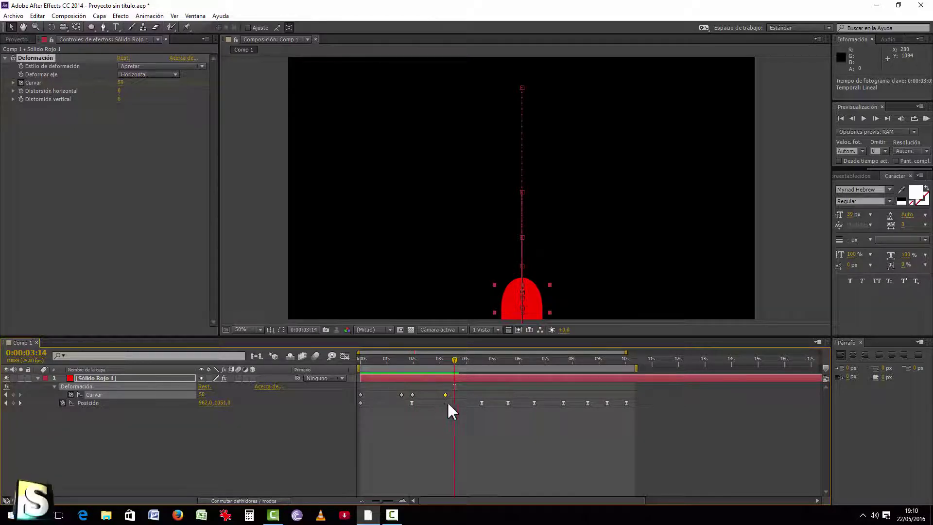
{"action": "key", "text": "ctrl+z"}
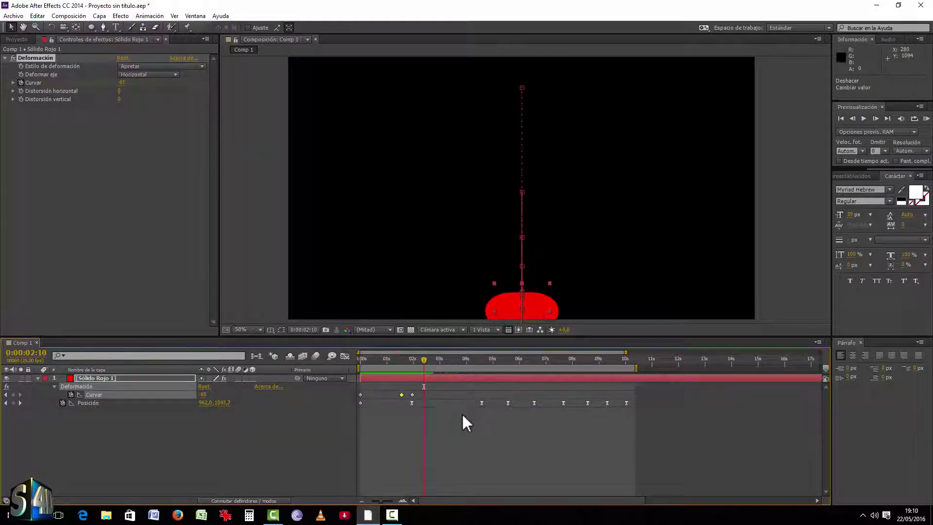
{"action": "key", "text": "ctrl+z"}
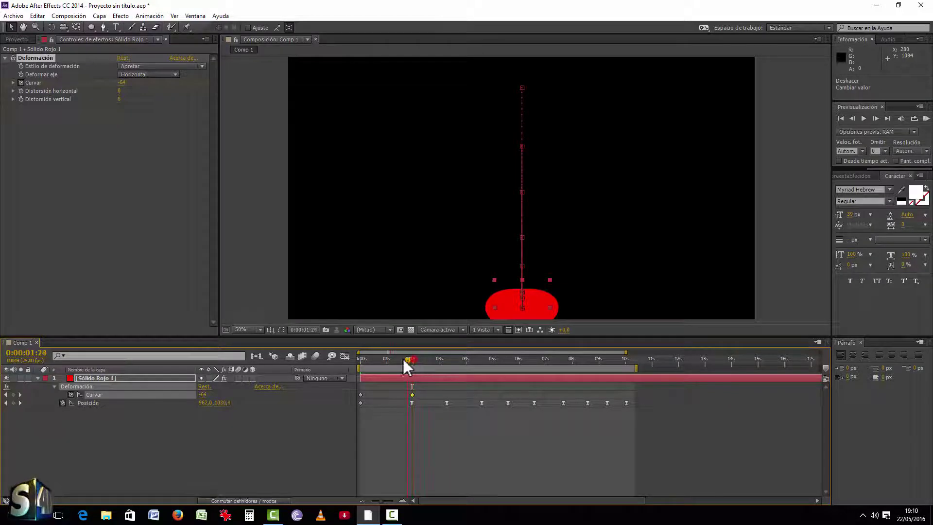
Return to frame 0 and collapse and re-expand the layer and effect properties
{"action": "left_click_drag", "start_coordinate": [403, 359], "coordinate": [341, 358]}
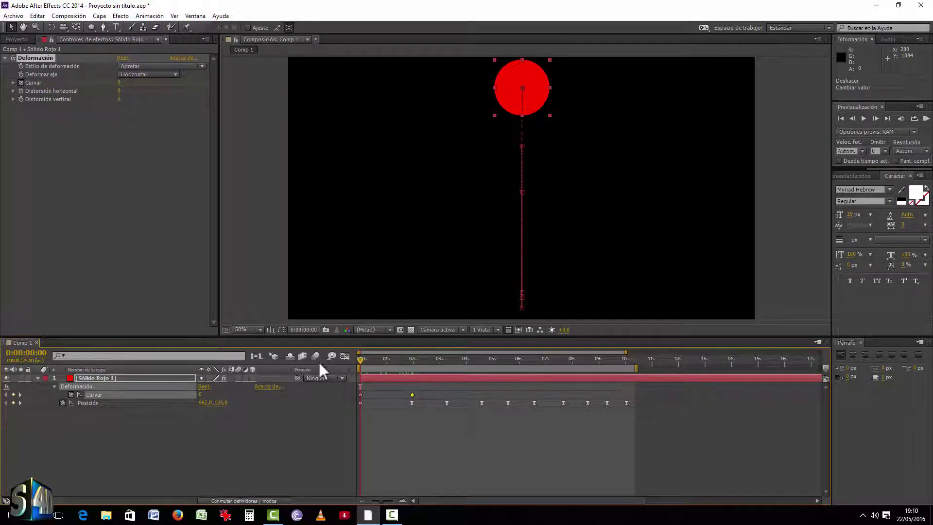
{"action": "left_click", "coordinate": [55, 387]}
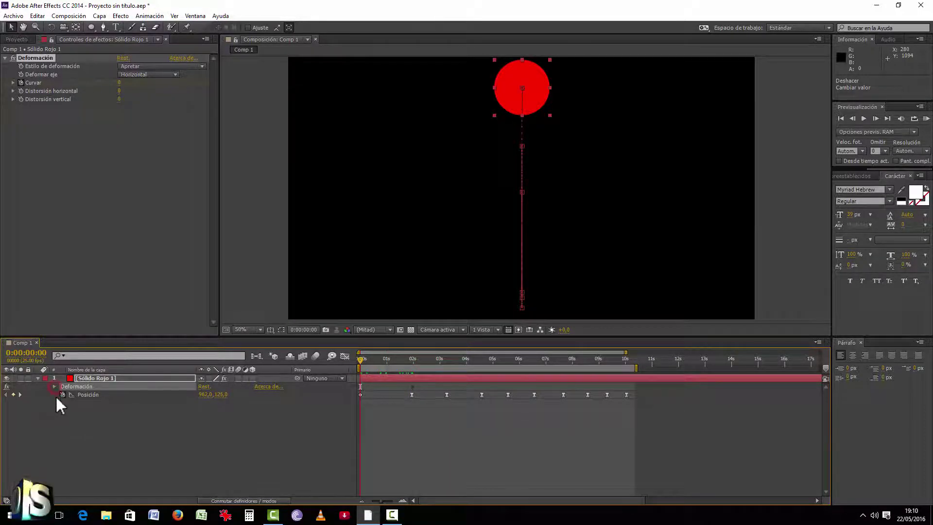
{"action": "left_click", "coordinate": [57, 405]}
{"action": "left_click", "coordinate": [54, 387]}
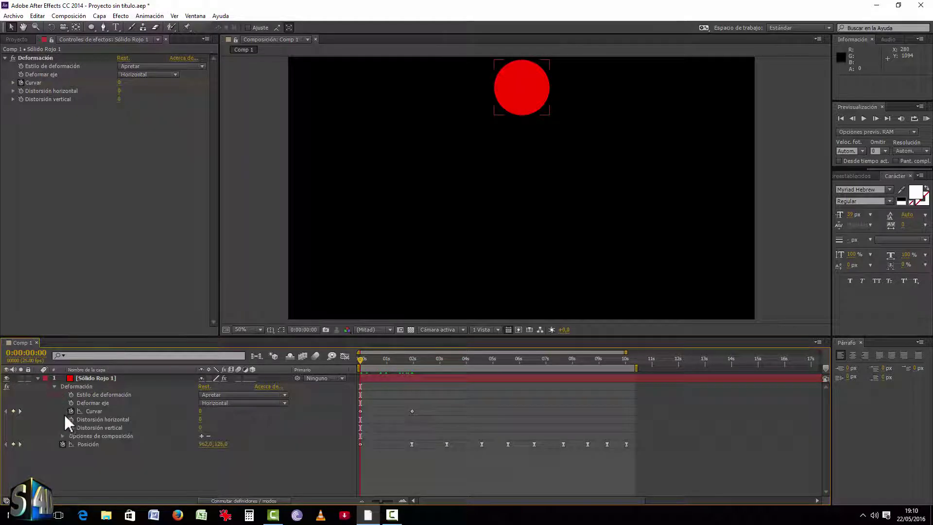
{"action": "left_click", "coordinate": [39, 377]}
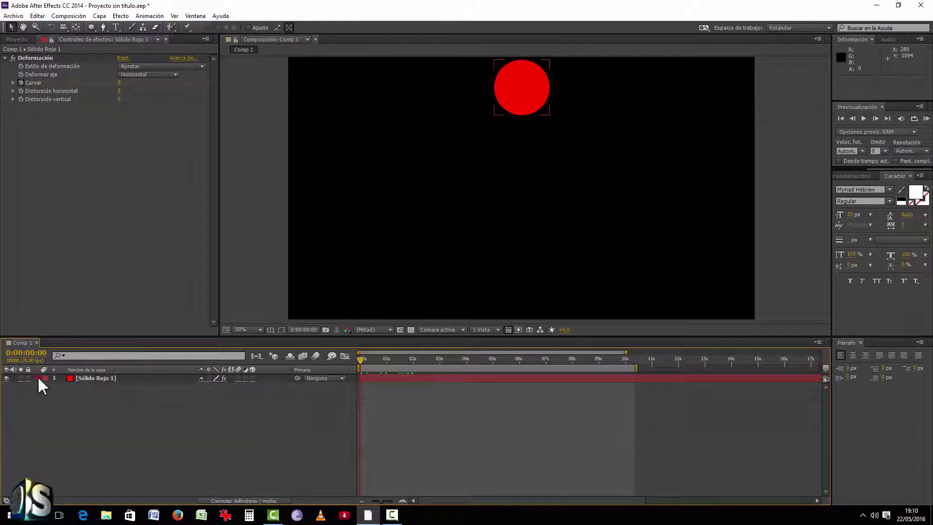
{"action": "left_click", "coordinate": [37, 377]}
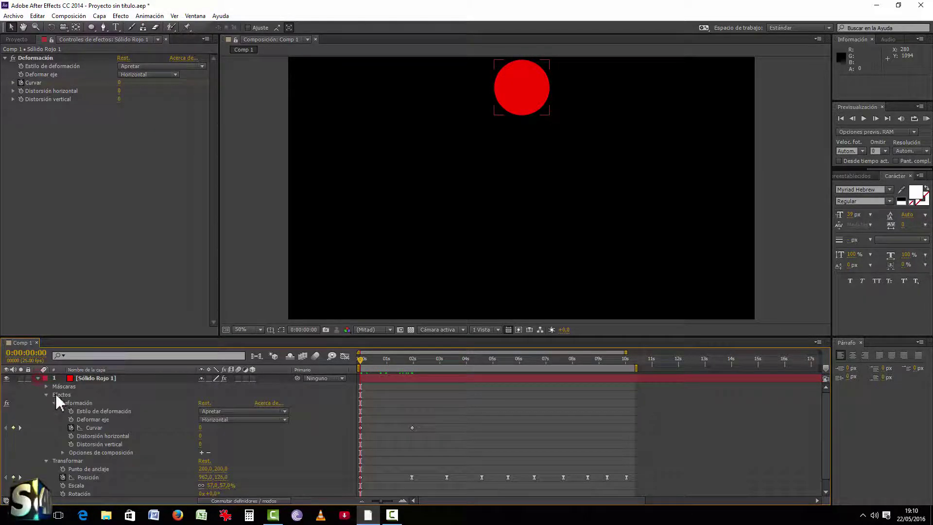
Select the ball layer's Curvar property and press U to show only animated properties
{"action": "left_click", "coordinate": [49, 460]}
{"action": "left_click", "coordinate": [91, 427]}
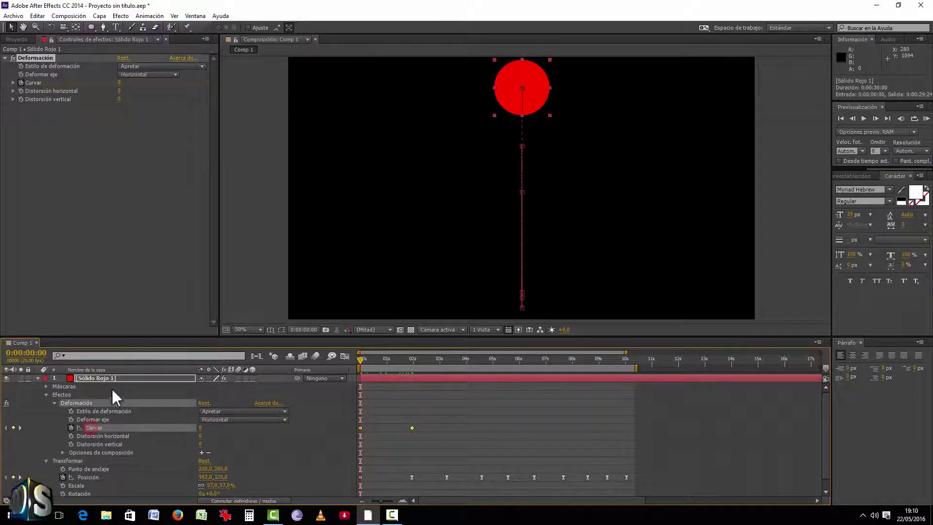
{"action": "key", "text": "u"}
{"action": "left_click", "coordinate": [95, 423]}
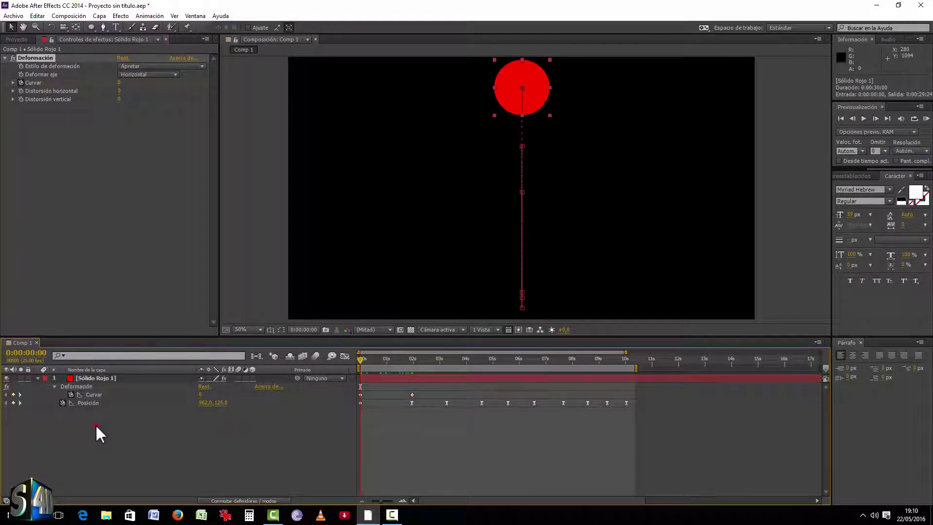
{"action": "left_click", "coordinate": [92, 395]}
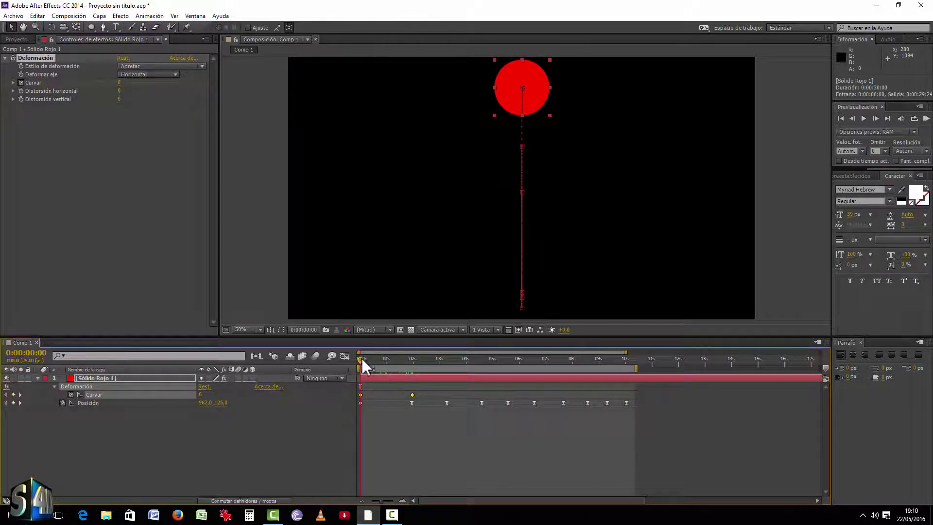
Key Curvar stretches around the first bounce and make the ball round at the next peak
{"action": "left_click_drag", "start_coordinate": [362, 358], "coordinate": [404, 360]}
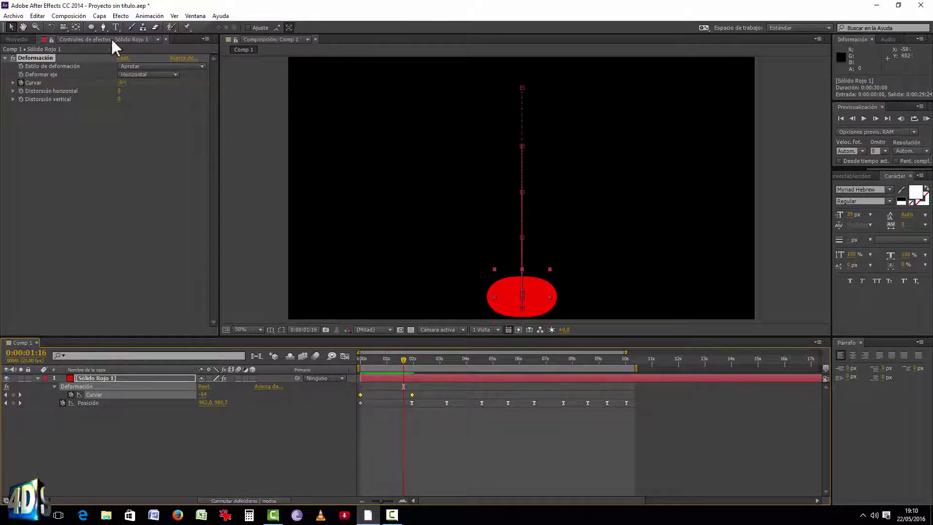
{"action": "mouse_move", "coordinate": [123, 84]}
{"action": "left_mouse_down"}
{"action": "mouse_move", "coordinate": [182, 75]}
{"action": "mouse_move", "coordinate": [171, 75]}
{"action": "left_mouse_up"}
{"action": "mouse_move", "coordinate": [412, 360]}
{"action": "left_mouse_down"}
{"action": "mouse_move", "coordinate": [390, 360]}
{"action": "mouse_move", "coordinate": [422, 360]}
{"action": "left_mouse_up"}
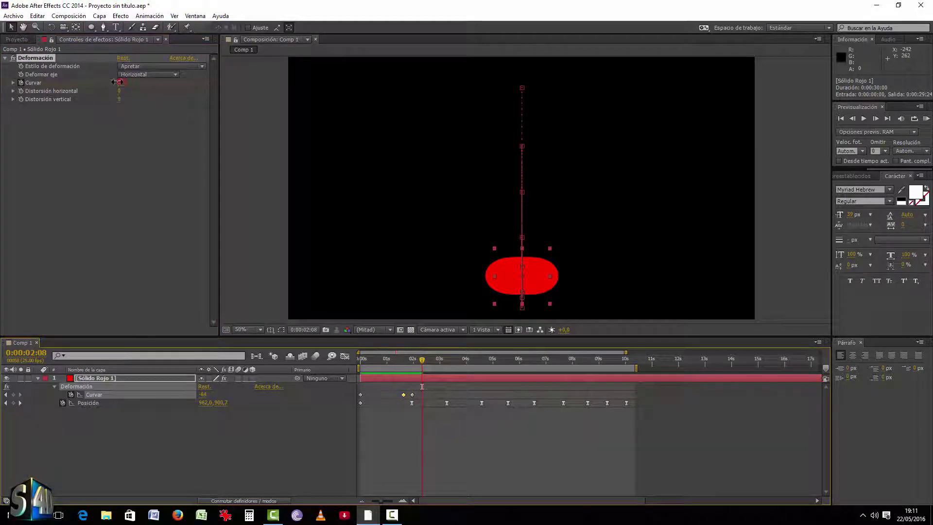
{"action": "left_click_drag", "start_coordinate": [126, 82], "coordinate": [171, 84]}
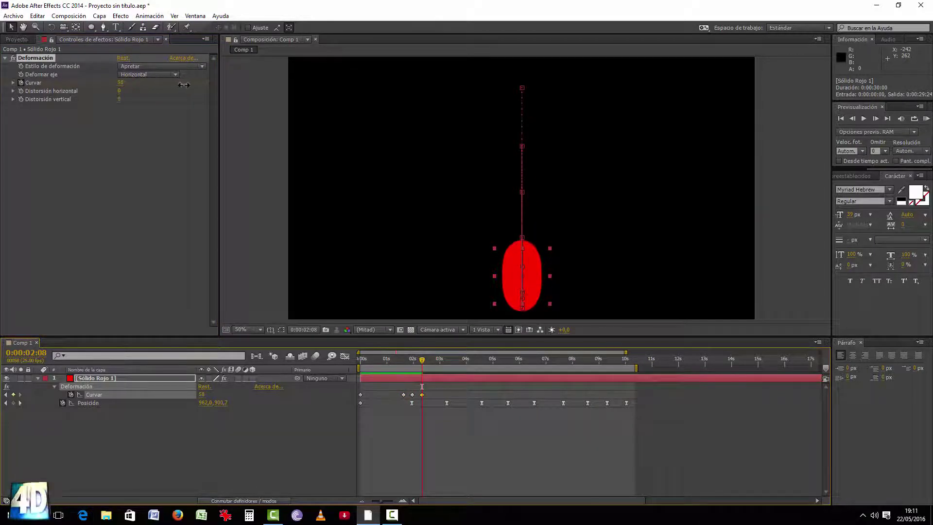
{"action": "left_click_drag", "start_coordinate": [421, 360], "coordinate": [442, 361]}
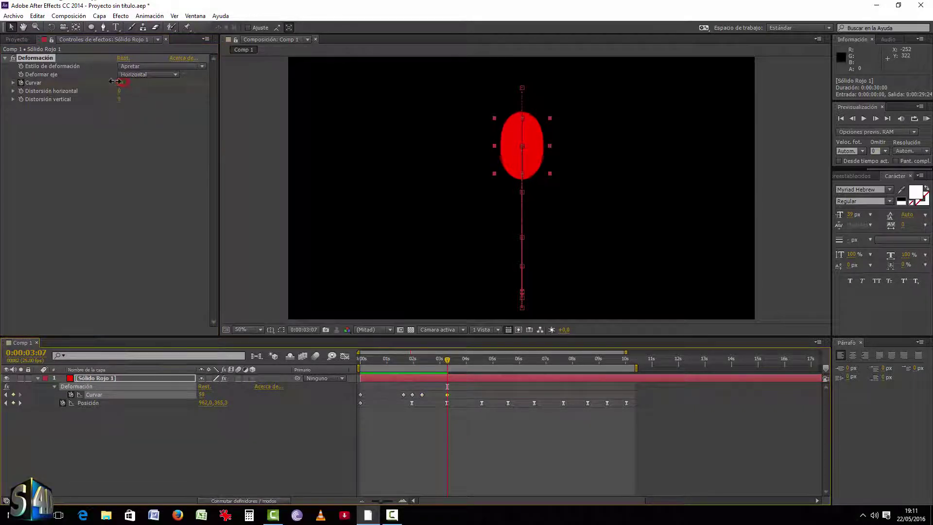
{"action": "left_click_drag", "start_coordinate": [116, 81], "coordinate": [100, 82]}
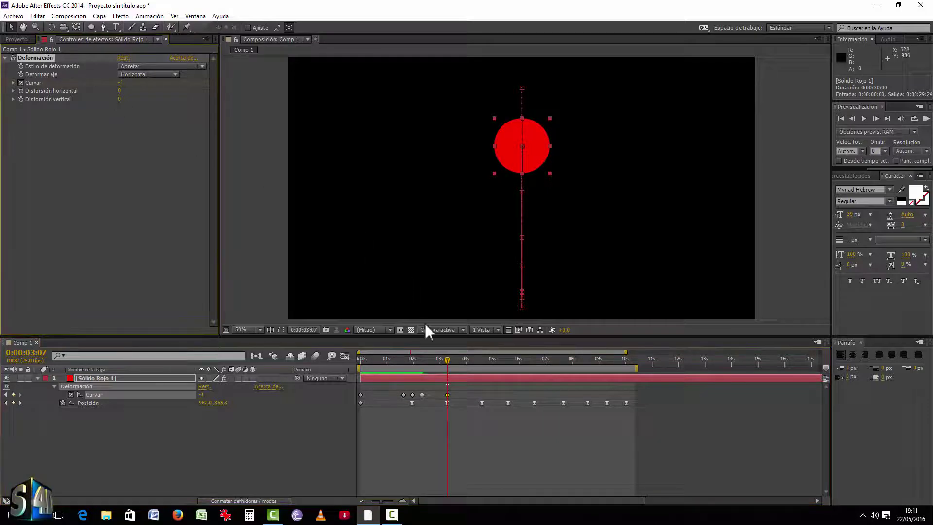
{"action": "mouse_move", "coordinate": [447, 365]}
{"action": "left_mouse_down"}
{"action": "mouse_move", "coordinate": [391, 361]}
{"action": "mouse_move", "coordinate": [453, 353]}
{"action": "left_mouse_up"}
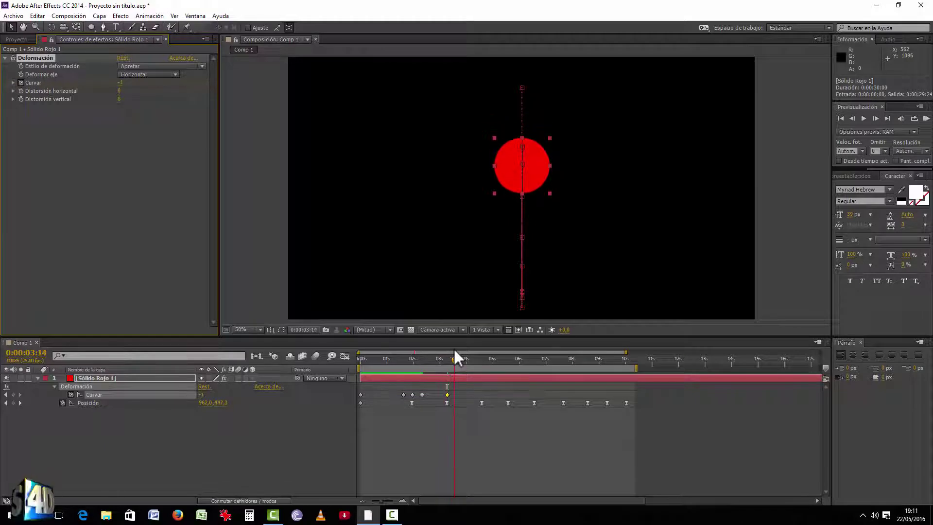
At the impact near 4.5 s, key Curvar at -28 to squash, then 31 to stretch on rebound
{"action": "left_click_drag", "start_coordinate": [452, 348], "coordinate": [474, 340]}
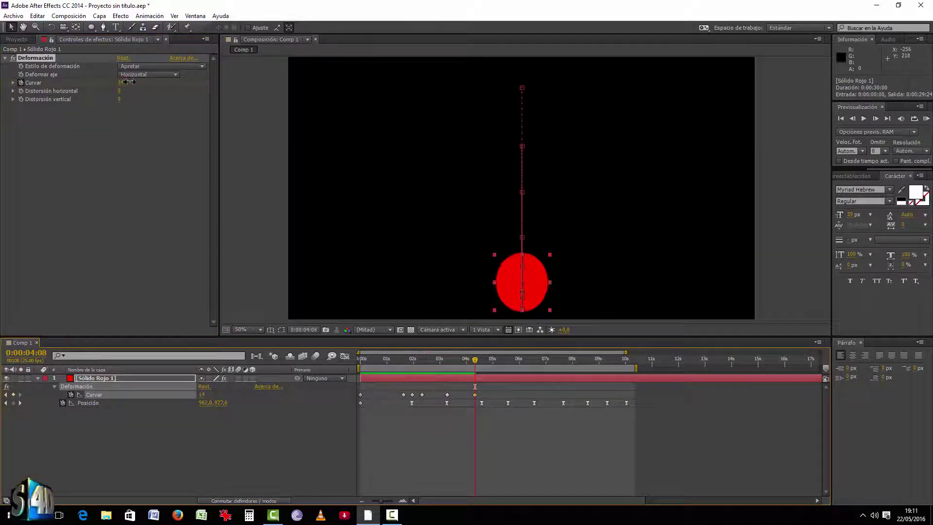
{"action": "left_click", "coordinate": [144, 82]}
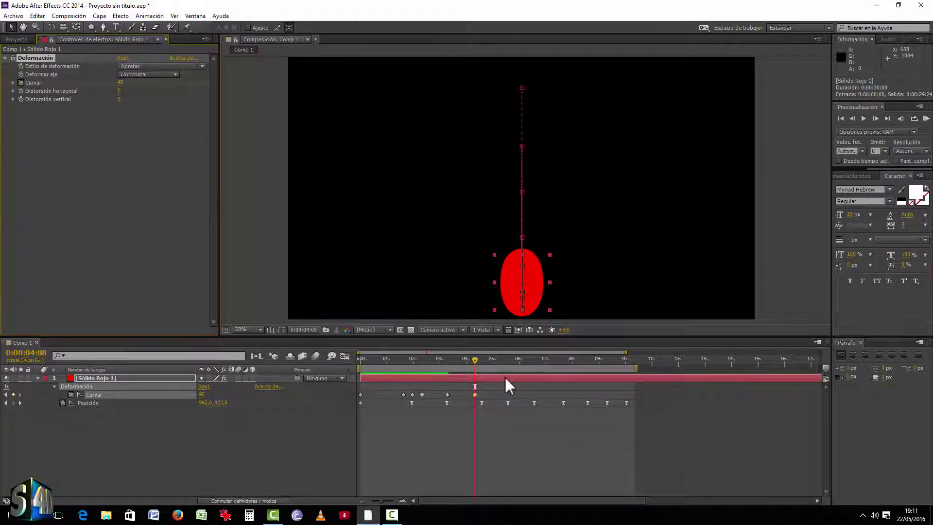
{"action": "left_click_drag", "start_coordinate": [477, 362], "coordinate": [482, 363]}
{"action": "left_click_drag", "start_coordinate": [121, 82], "coordinate": [91, 94]}
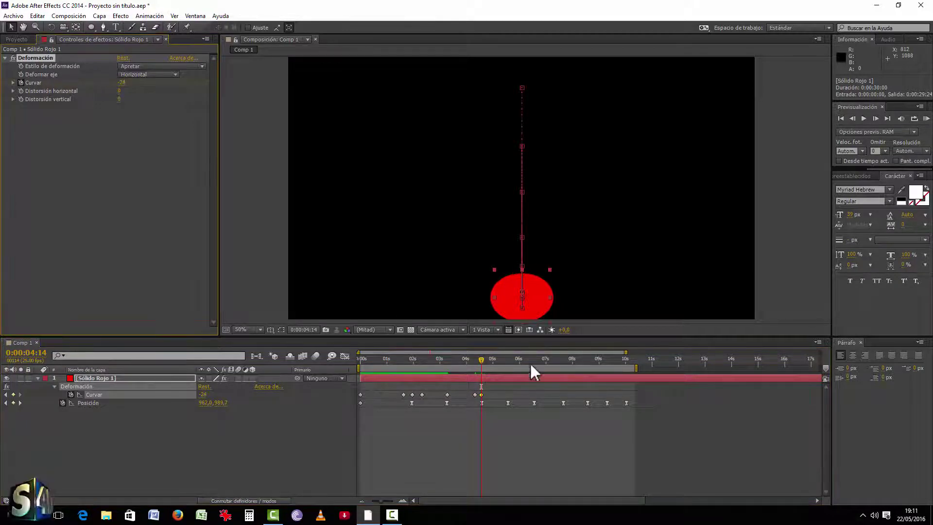
{"action": "left_click_drag", "start_coordinate": [482, 360], "coordinate": [489, 360]}
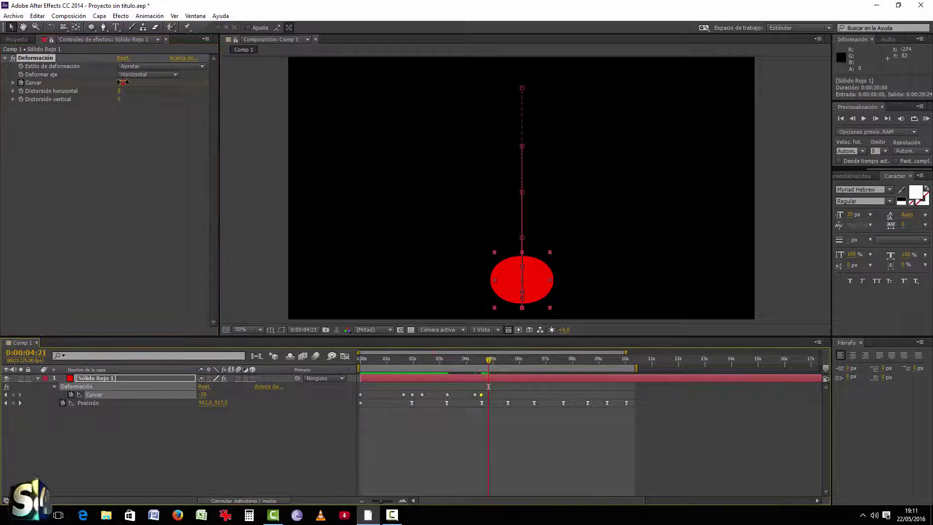
{"action": "left_click_drag", "start_coordinate": [123, 82], "coordinate": [144, 81]}
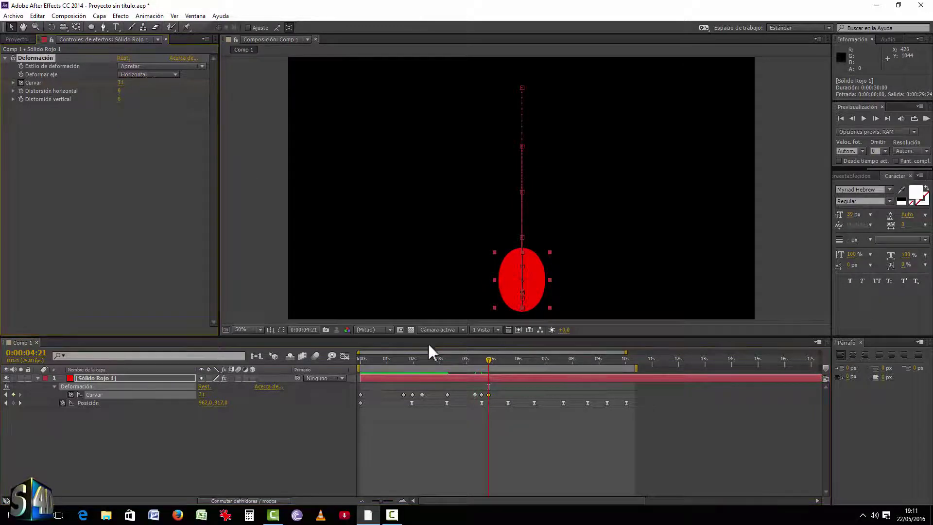
Key Curvar 0 mid-rise near 0:00:05:14 to make the ball round again
{"action": "left_click_drag", "start_coordinate": [494, 359], "coordinate": [508, 359]}
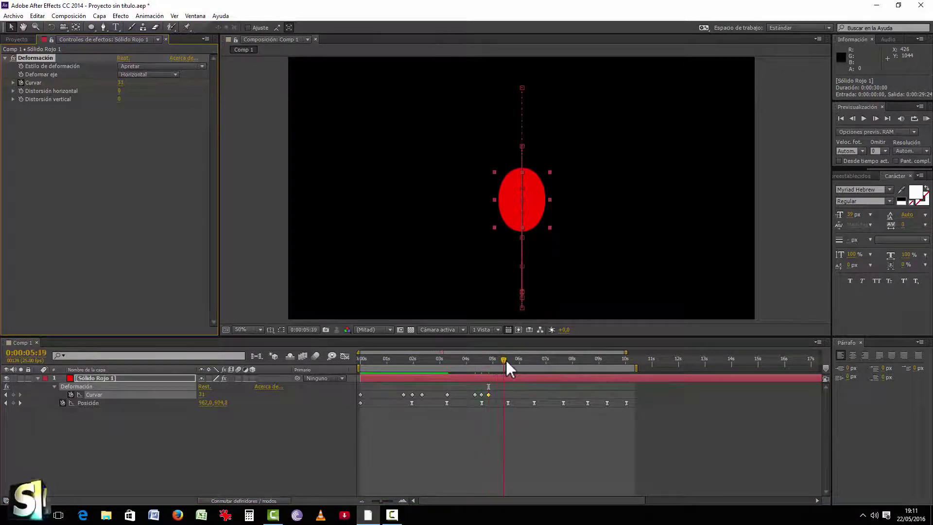
{"action": "left_click", "coordinate": [120, 83]}
{"action": "type", "text": "0"}
{"action": "key", "text": "Return"}
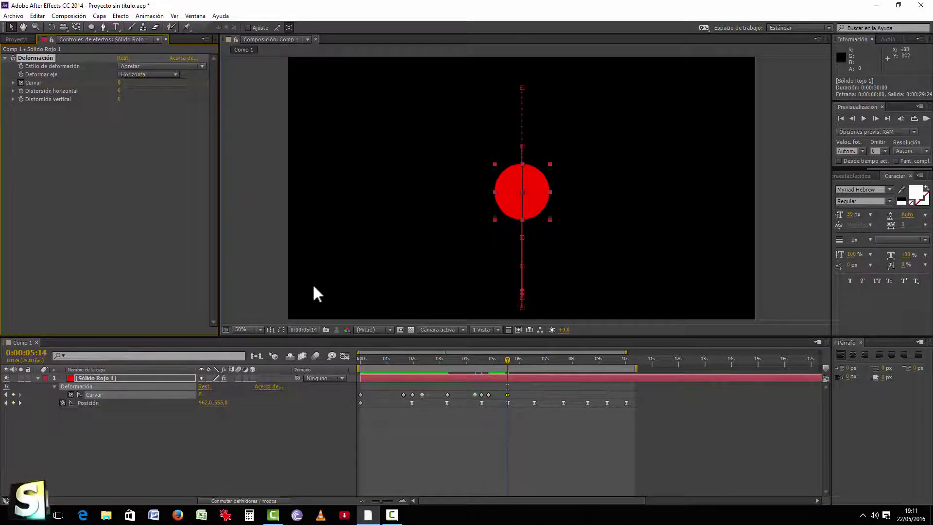
{"action": "left_click_drag", "start_coordinate": [509, 359], "coordinate": [363, 359]}
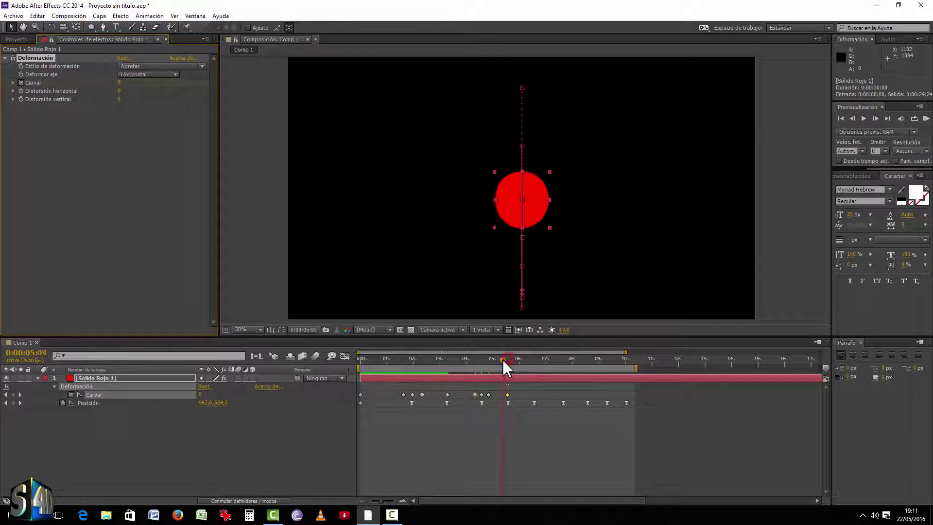
{"action": "key", "text": "KP_0"}
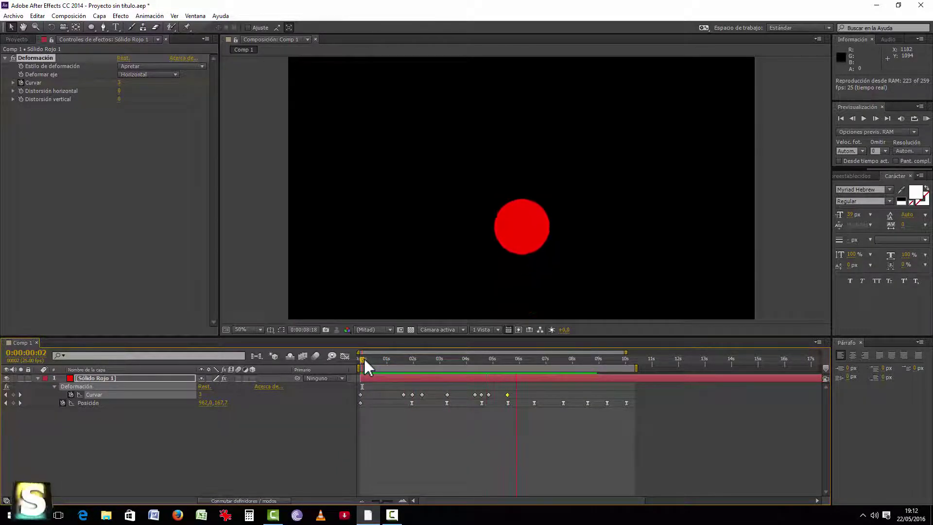
{"action": "left_click", "coordinate": [363, 359]}
{"action": "left_click_drag", "start_coordinate": [362, 357], "coordinate": [530, 362]}
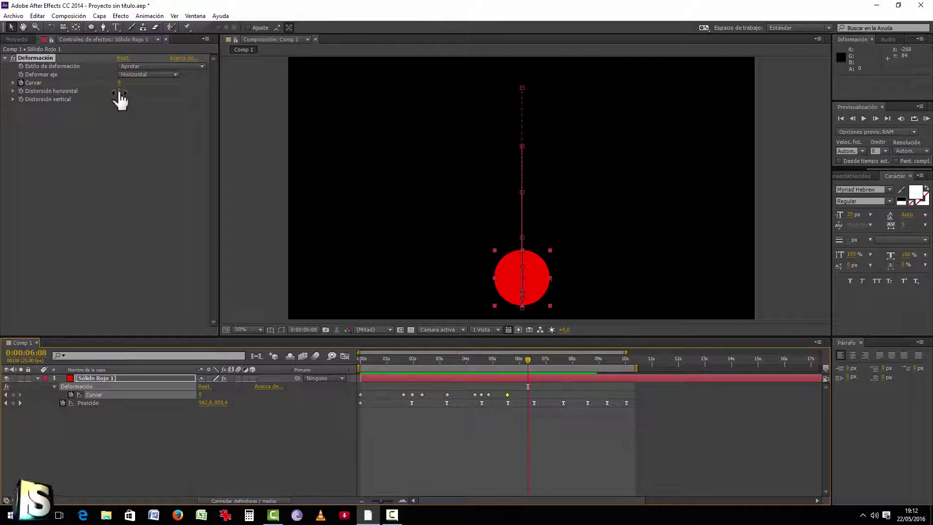
Stretch the ball upright with Curvar, then again as it rebounds after the next impact
{"action": "left_click_drag", "start_coordinate": [119, 90], "coordinate": [123, 89]}
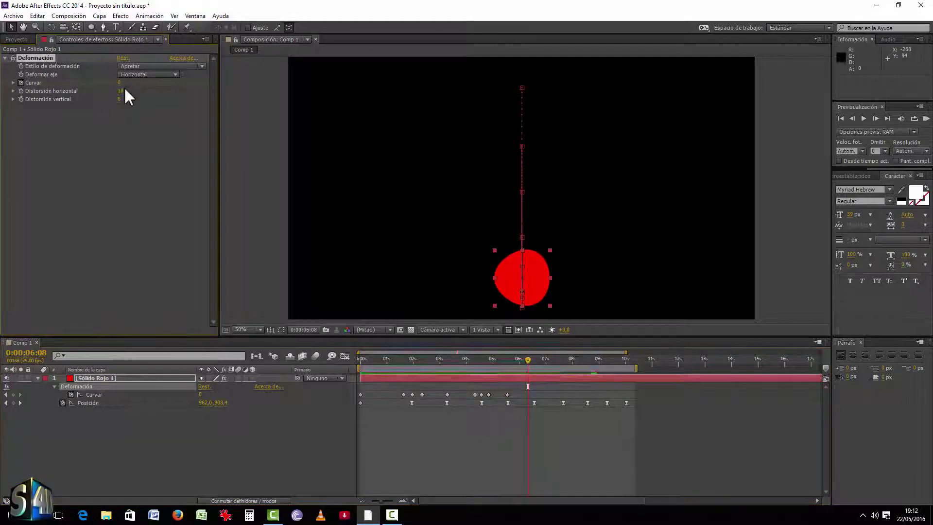
{"action": "left_click_drag", "start_coordinate": [119, 82], "coordinate": [134, 82]}
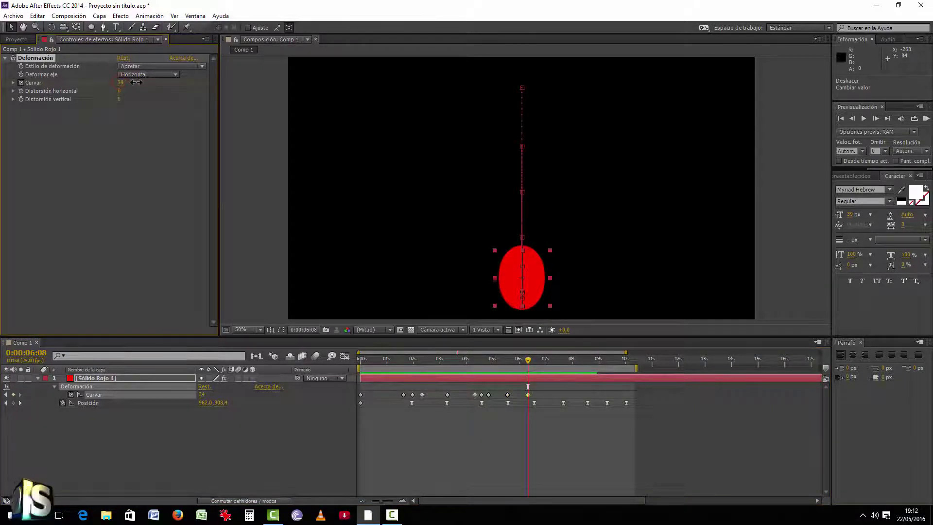
{"action": "left_click_drag", "start_coordinate": [521, 358], "coordinate": [535, 361]}
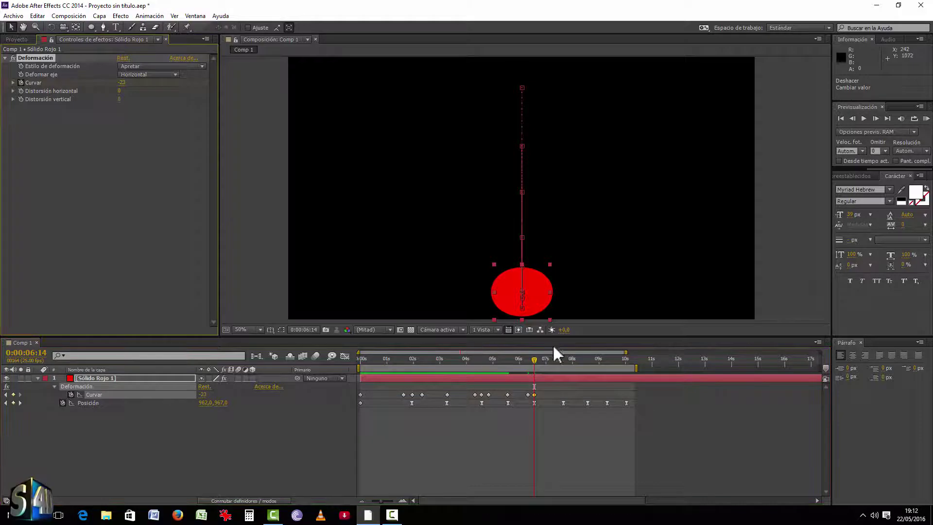
{"action": "left_click_drag", "start_coordinate": [536, 359], "coordinate": [541, 358]}
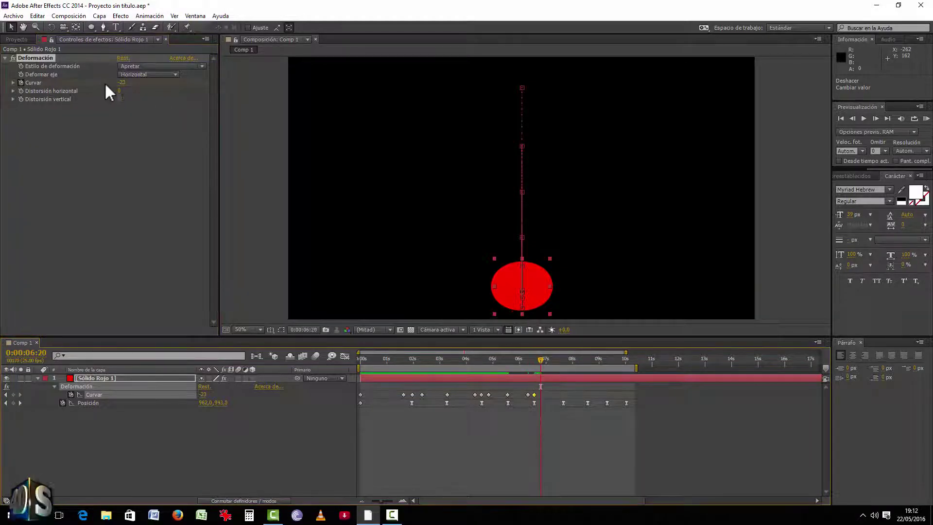
{"action": "left_click_drag", "start_coordinate": [122, 81], "coordinate": [139, 79]}
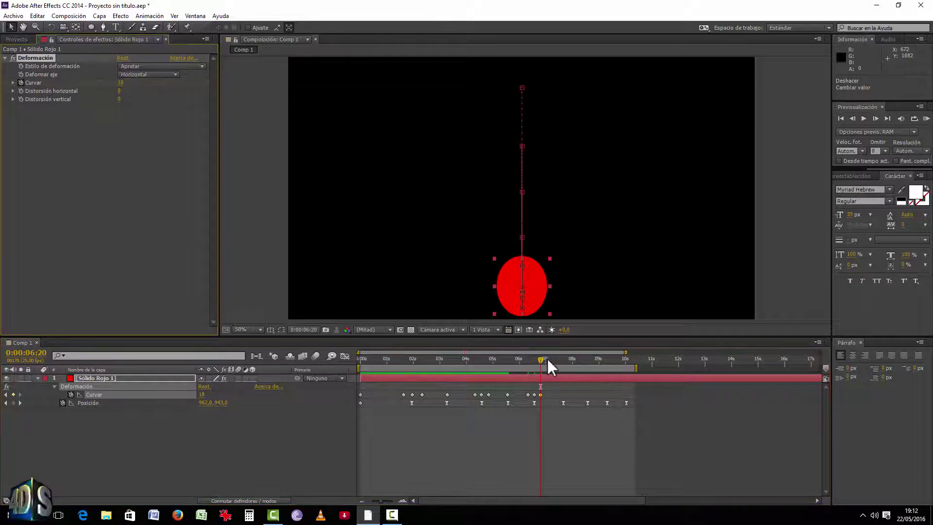
Key Curvar 0 at the next peak, then stretch the ball vertically toward the landing
{"action": "left_click_drag", "start_coordinate": [549, 361], "coordinate": [560, 362]}
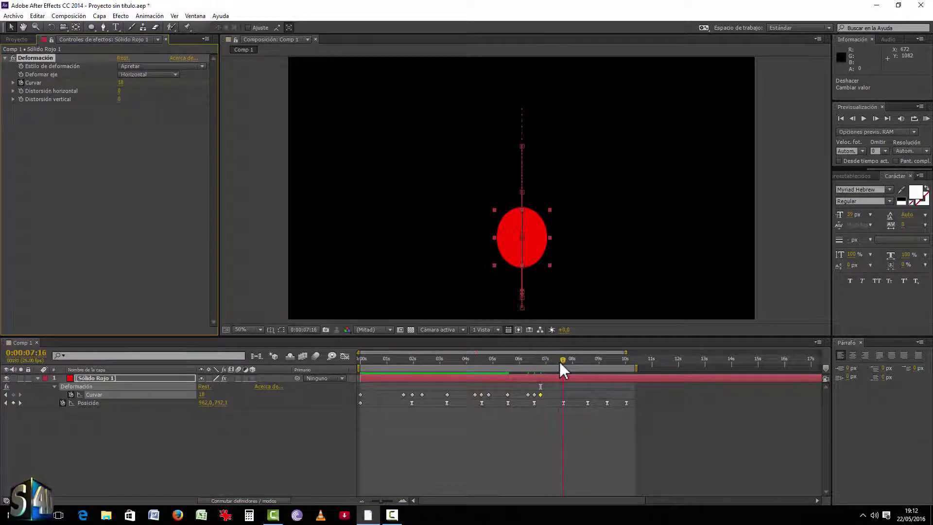
{"action": "left_click", "coordinate": [120, 83]}
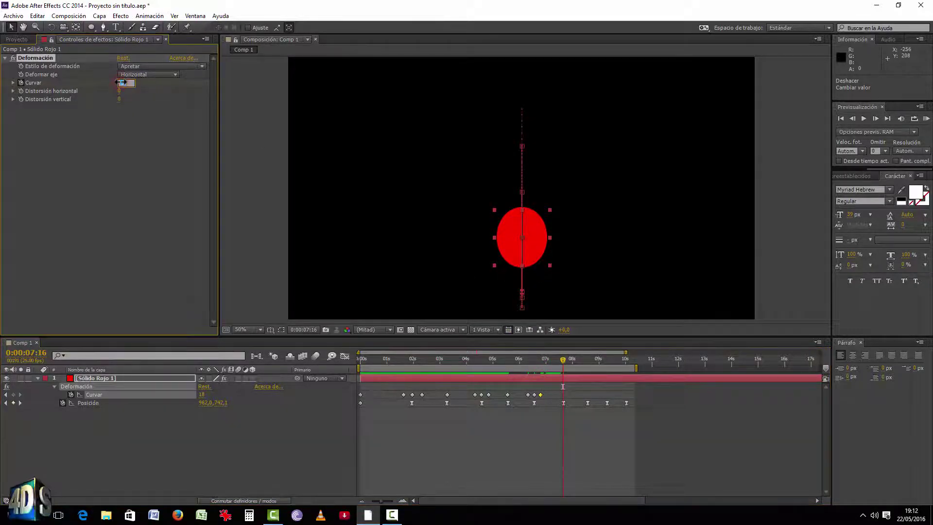
{"action": "type", "text": "0"}
{"action": "key", "text": "Return"}
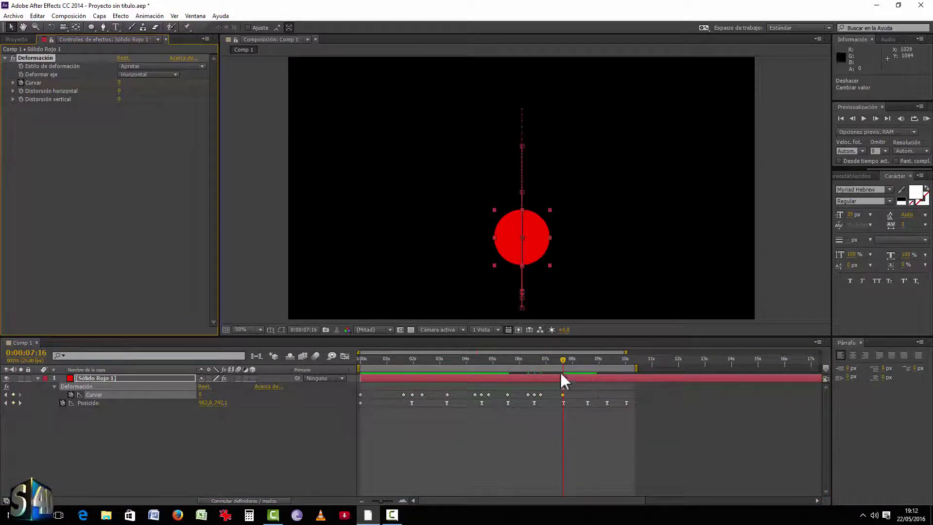
{"action": "left_click_drag", "start_coordinate": [565, 358], "coordinate": [583, 359]}
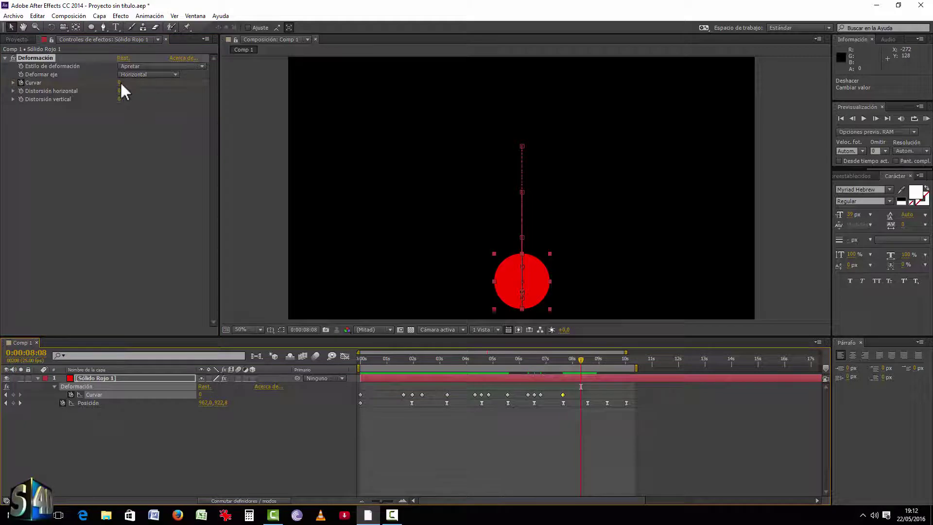
{"action": "left_click_drag", "start_coordinate": [120, 80], "coordinate": [131, 81]}
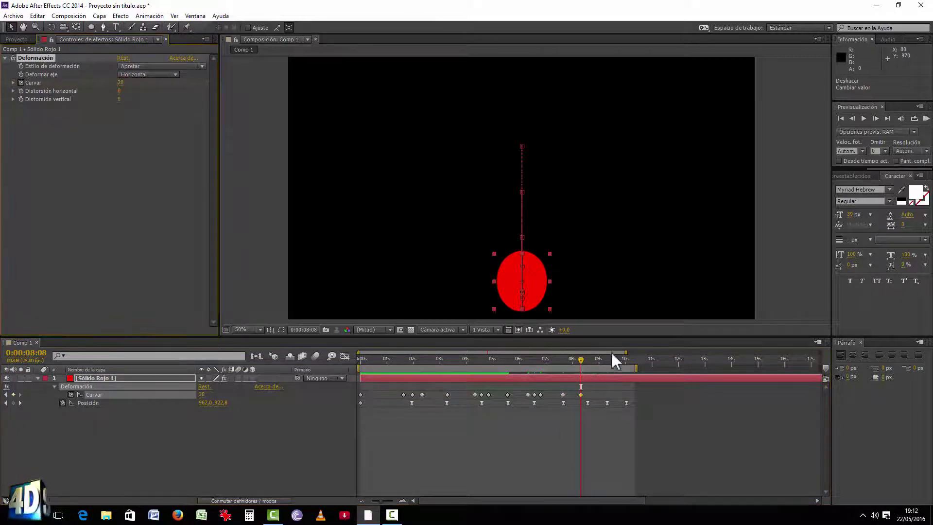
Squash the ball wide on impact, then return it to round a few frames later
{"action": "left_click_drag", "start_coordinate": [582, 358], "coordinate": [587, 359]}
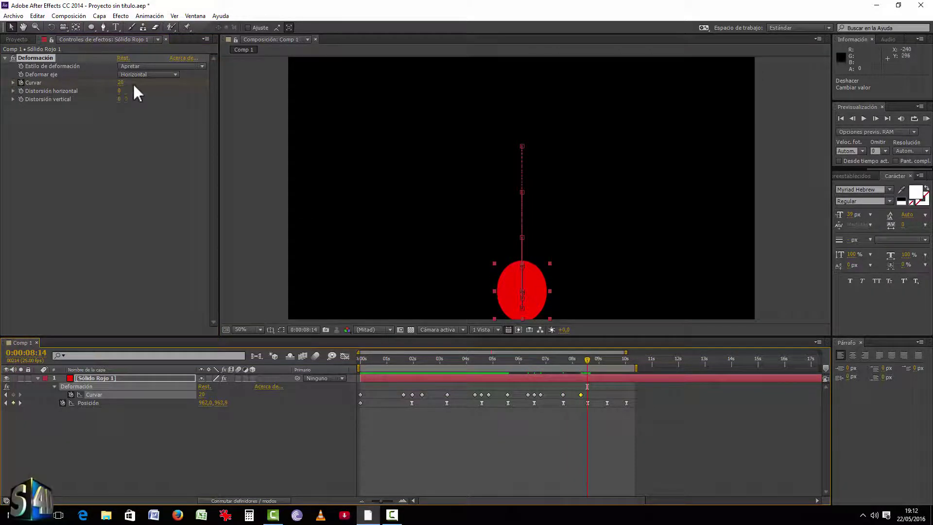
{"action": "left_click_drag", "start_coordinate": [120, 82], "coordinate": [102, 84]}
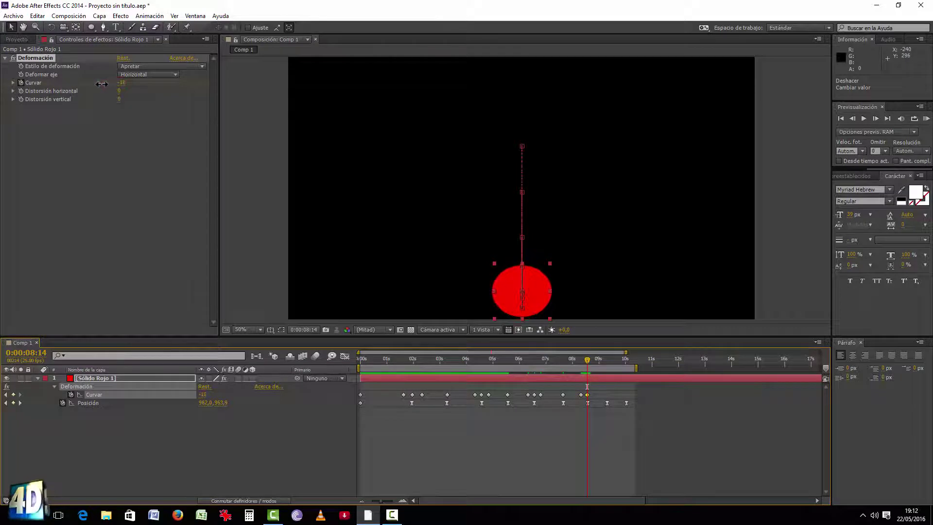
{"action": "left_click_drag", "start_coordinate": [589, 357], "coordinate": [593, 357]}
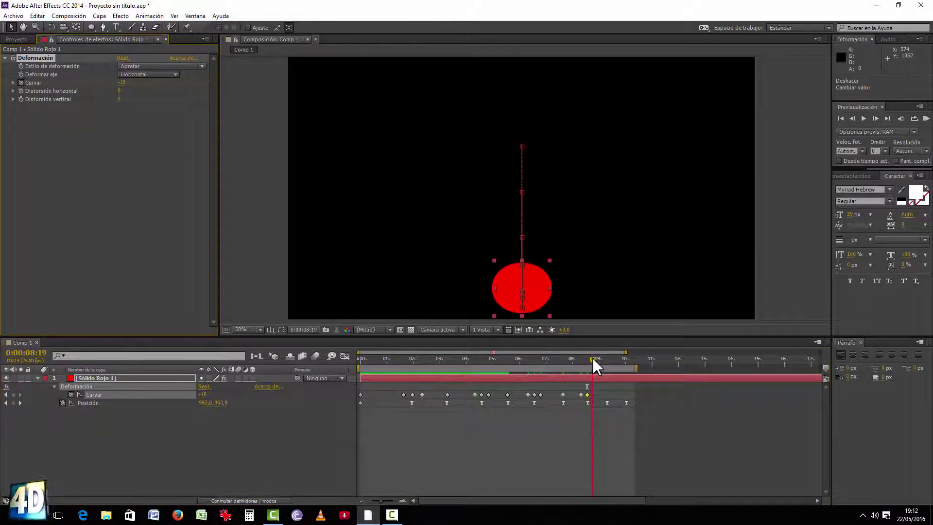
{"action": "left_click_drag", "start_coordinate": [119, 82], "coordinate": [132, 82]}
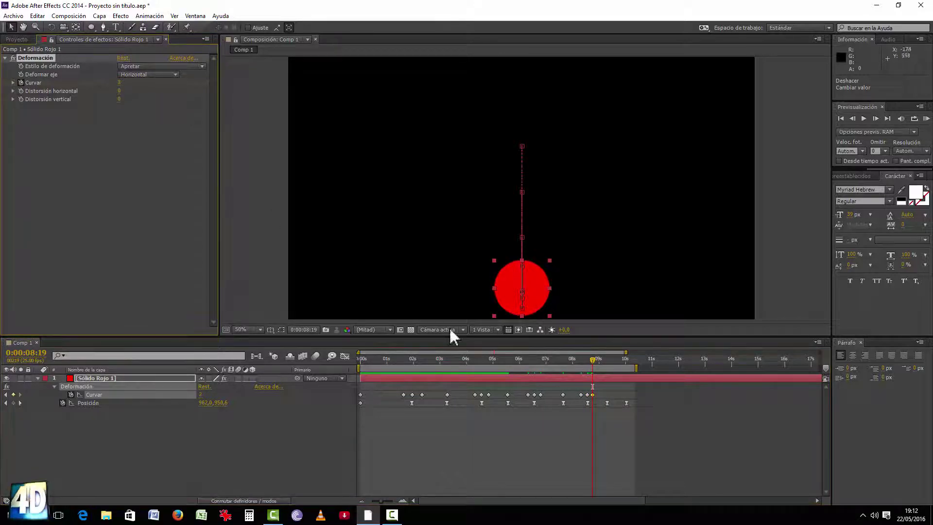
Key Curvar 0, 12 and -9 at 9:08, 9:20 and 10:01, and end the work area at 11:02
{"action": "left_click_drag", "start_coordinate": [592, 360], "coordinate": [608, 359]}
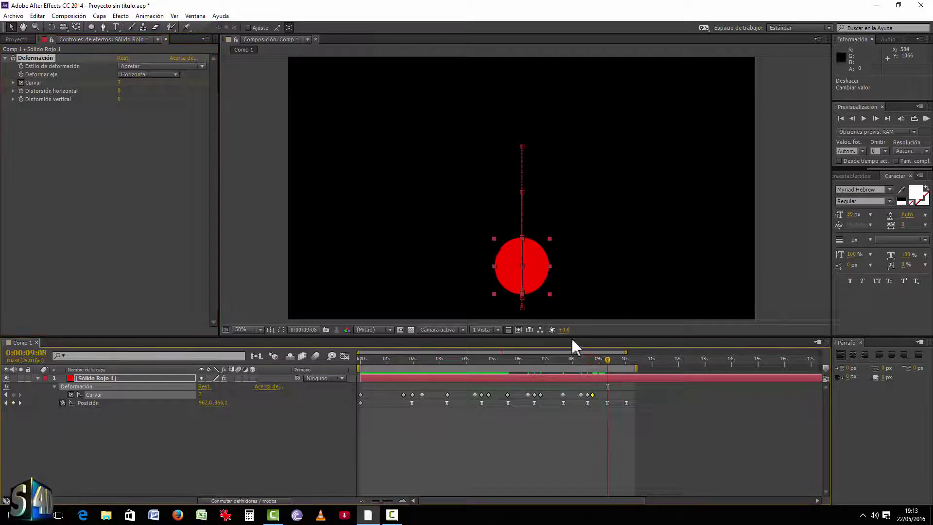
{"action": "left_click", "coordinate": [120, 82]}
{"action": "left_click_drag", "start_coordinate": [121, 82], "coordinate": [120, 82]}
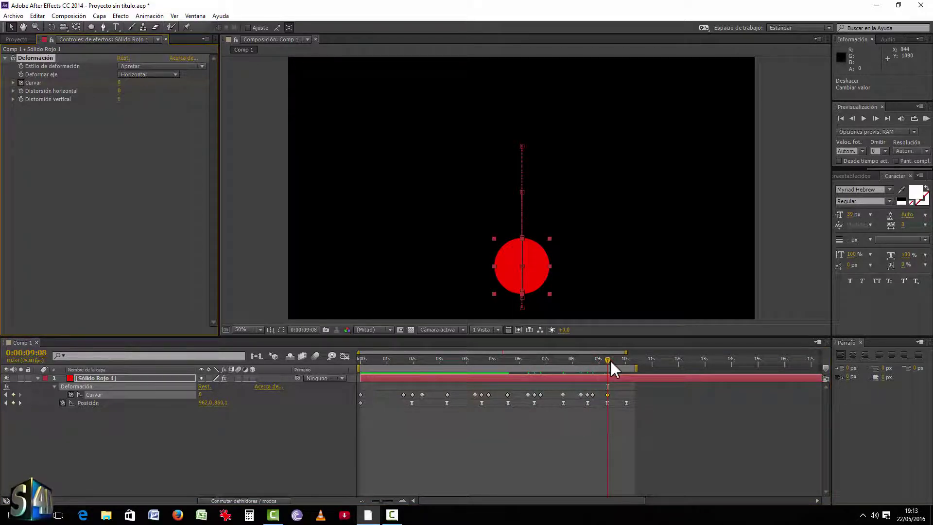
{"action": "left_click_drag", "start_coordinate": [610, 359], "coordinate": [626, 370]}
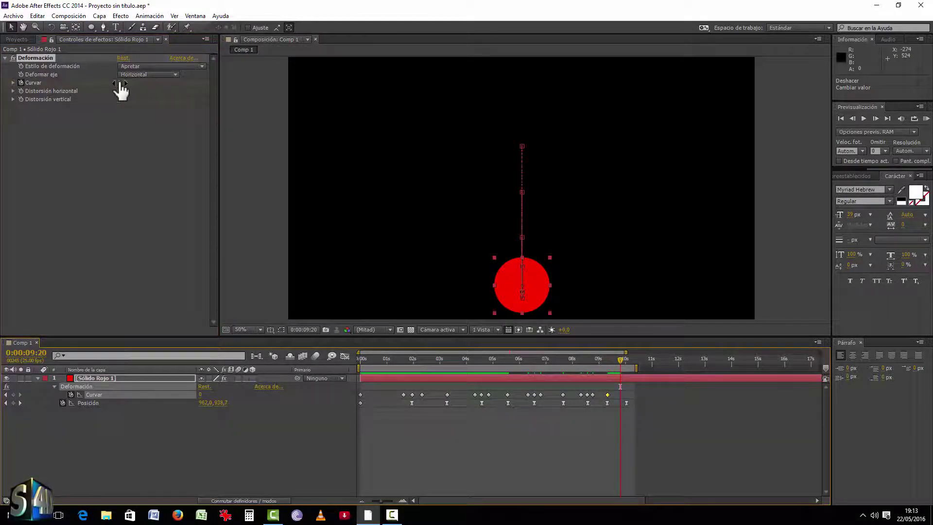
{"action": "left_click_drag", "start_coordinate": [118, 83], "coordinate": [126, 82]}
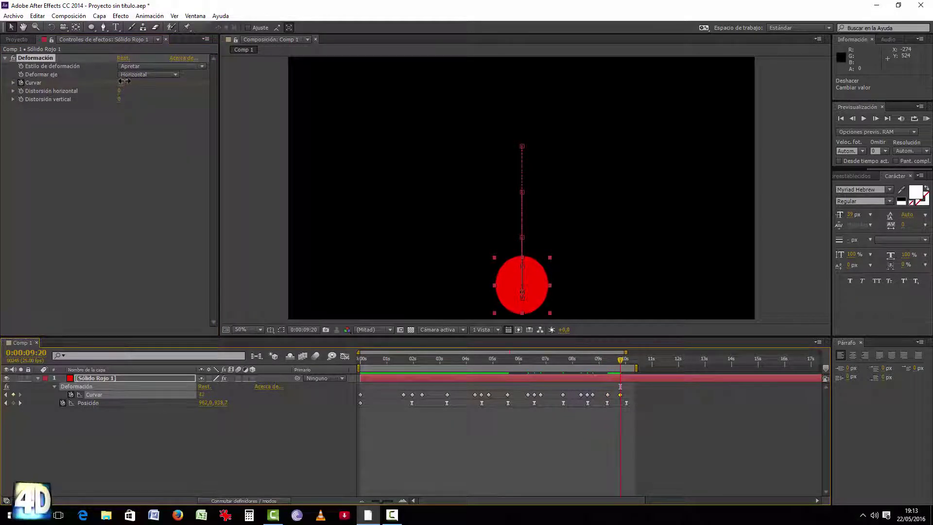
{"action": "left_click_drag", "start_coordinate": [620, 359], "coordinate": [627, 359]}
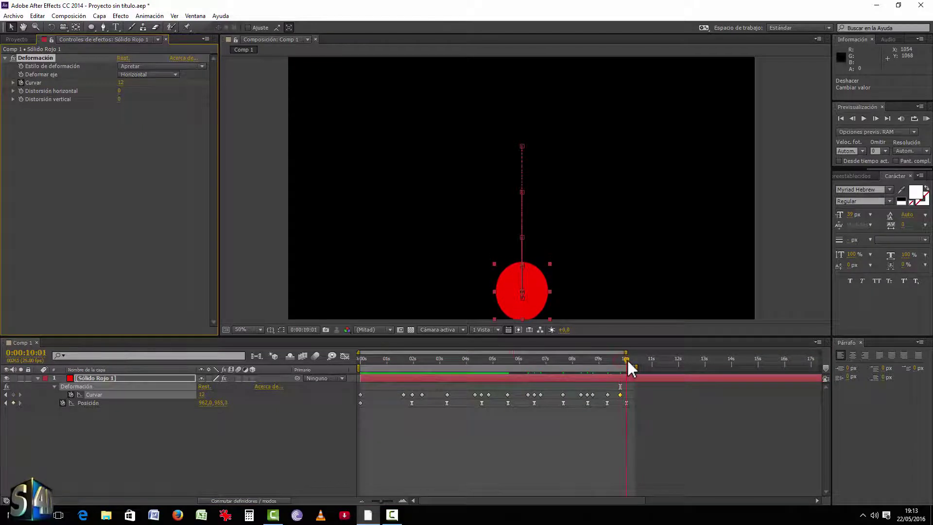
{"action": "left_click_drag", "start_coordinate": [119, 82], "coordinate": [109, 82]}
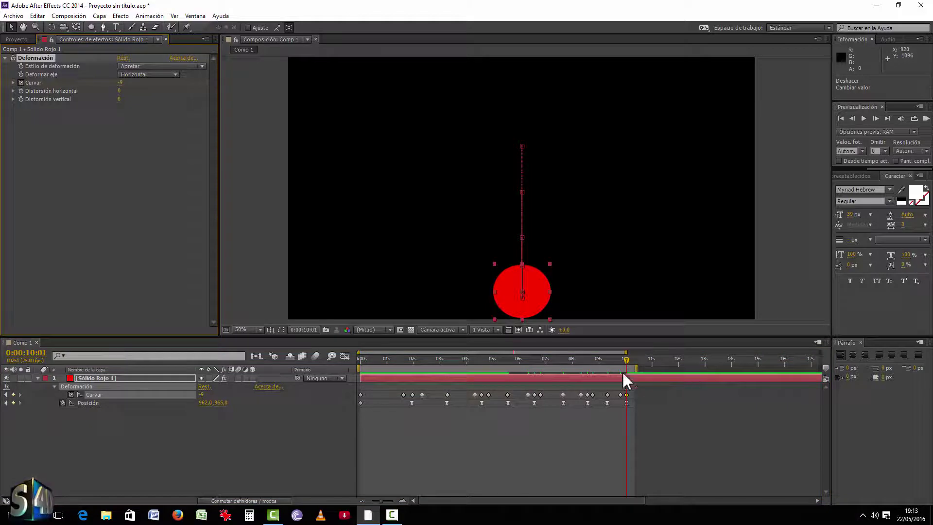
{"action": "left_click_drag", "start_coordinate": [637, 369], "coordinate": [658, 369]}
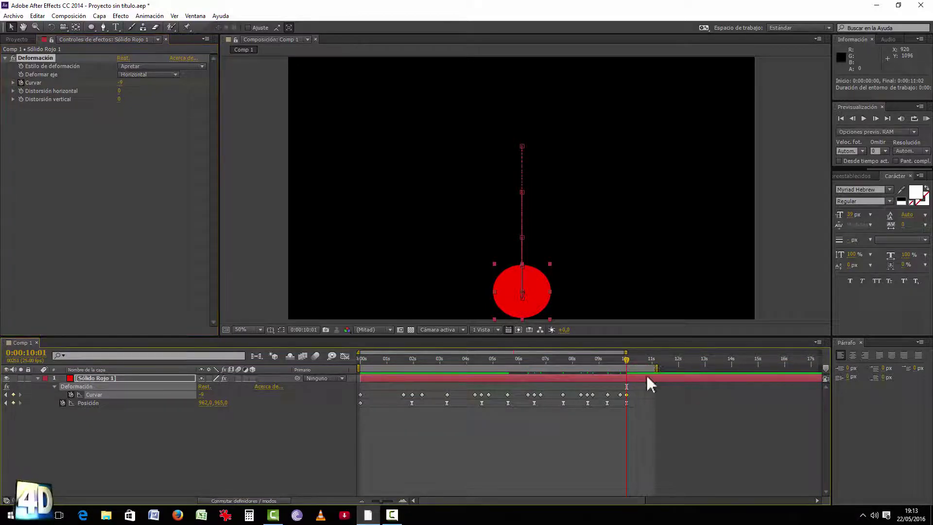
{"action": "left_click", "coordinate": [362, 359]}
{"action": "key", "text": "KP_0"}
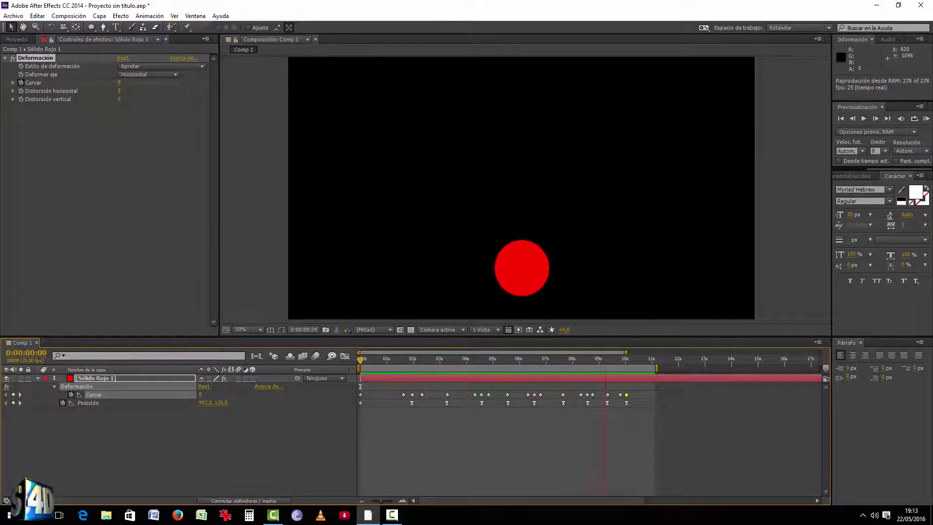
Marquee-select all Curvar and Posición keyframes and Alt-drag the last one to scale them toward 0 s
{"action": "key", "text": "space"}
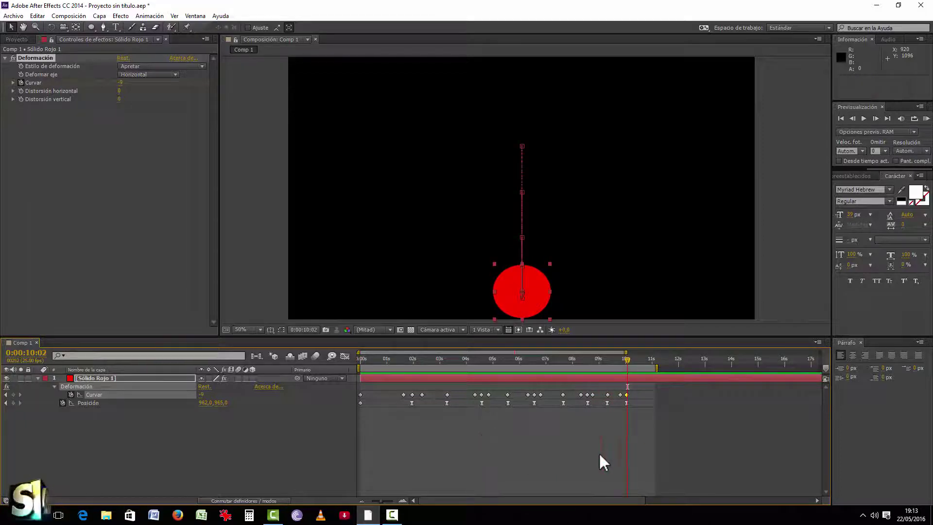
{"action": "left_click_drag", "start_coordinate": [644, 438], "coordinate": [607, 389]}
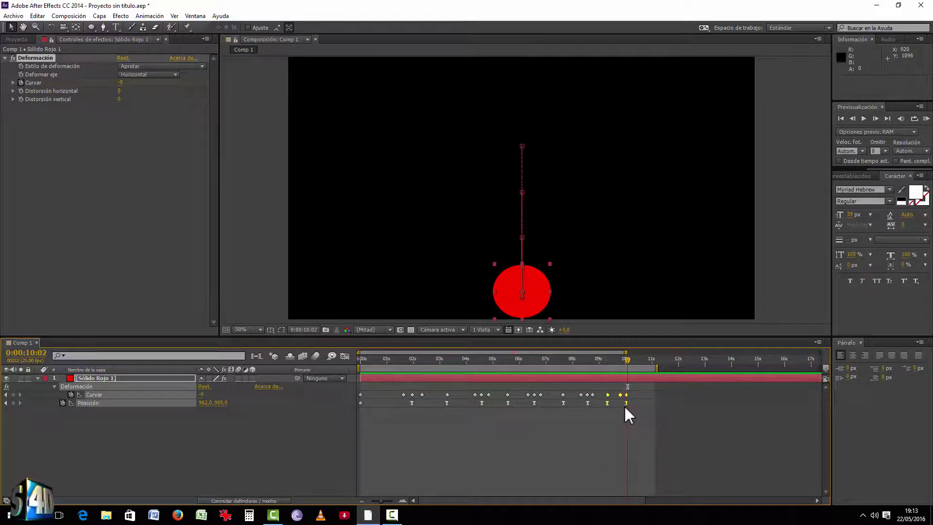
{"action": "left_click", "coordinate": [626, 404]}
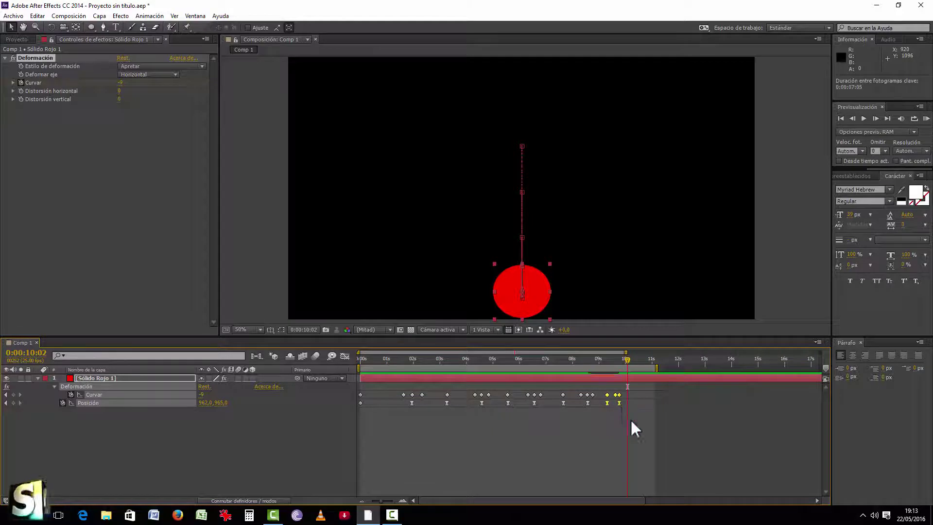
{"action": "mouse_move", "coordinate": [631, 418]}
{"action": "left_mouse_down"}
{"action": "mouse_move", "coordinate": [609, 389]}
{"action": "mouse_move", "coordinate": [617, 402]}
{"action": "left_mouse_up"}
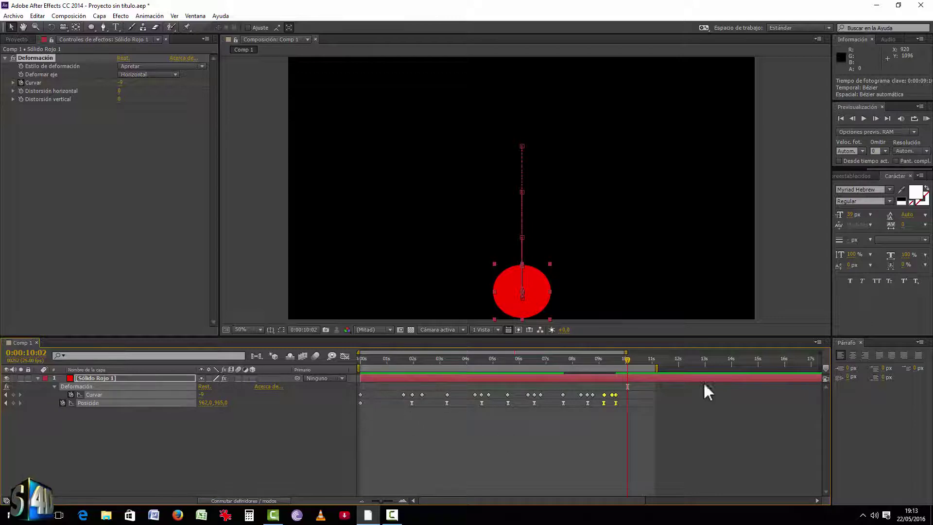
{"action": "left_click_drag", "start_coordinate": [637, 418], "coordinate": [355, 384]}
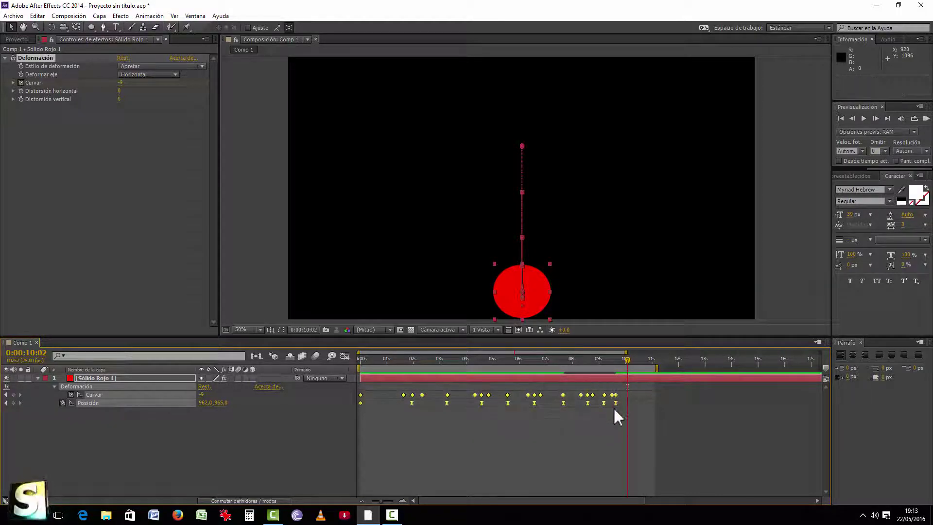
{"action": "left_click_drag", "start_coordinate": [615, 403], "coordinate": [427, 404], "text": "alt"}
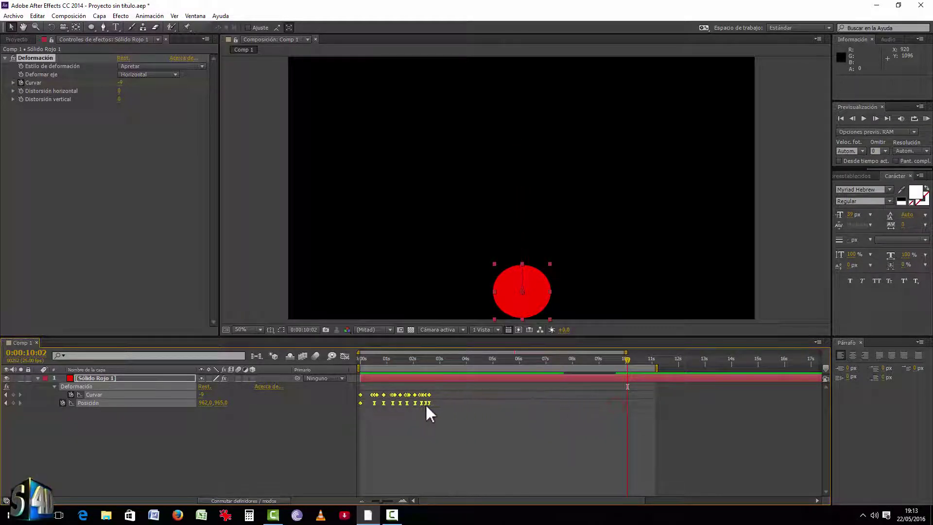
Compress the keyframes slightly further, end the work area at 3:00, and RAM-preview the bounce
{"action": "left_click_drag", "start_coordinate": [425, 404], "coordinate": [423, 401], "text": "alt"}
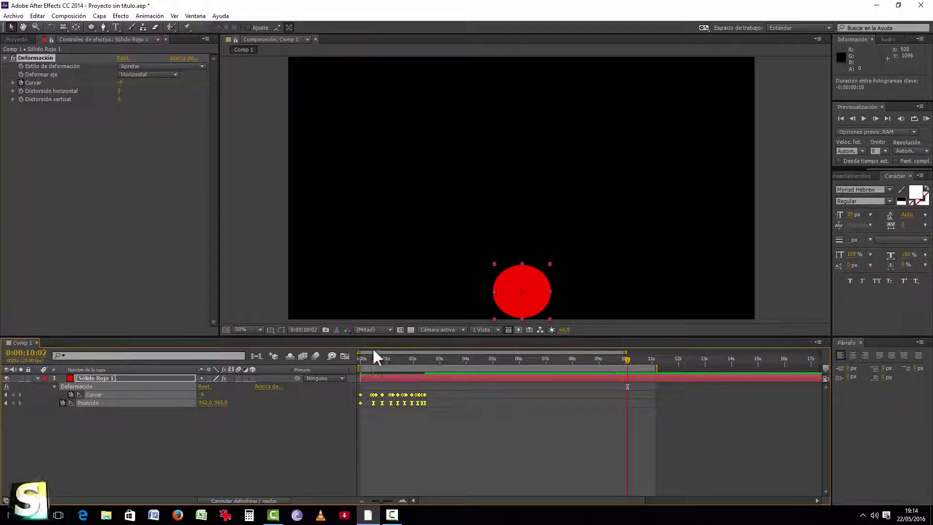
{"action": "left_click_drag", "start_coordinate": [657, 368], "coordinate": [442, 368]}
{"action": "left_click", "coordinate": [354, 359]}
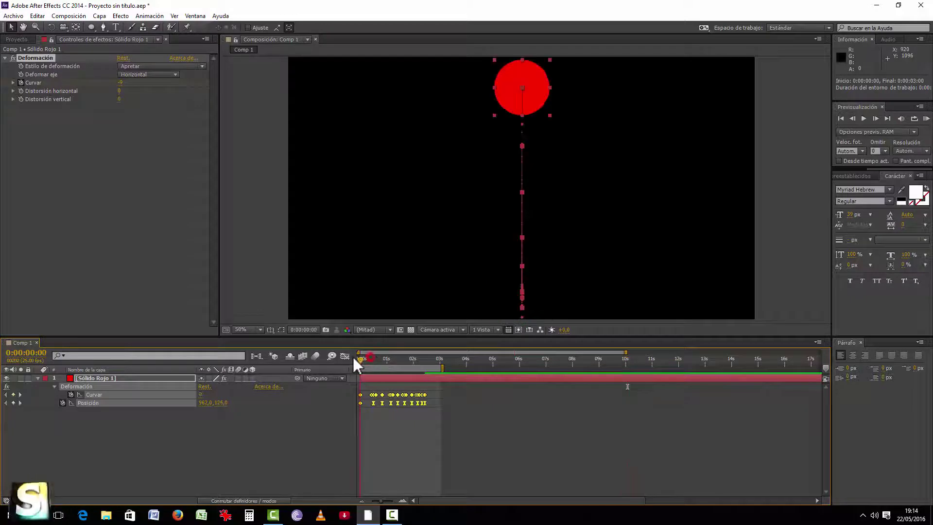
{"action": "key", "text": "KP_0"}
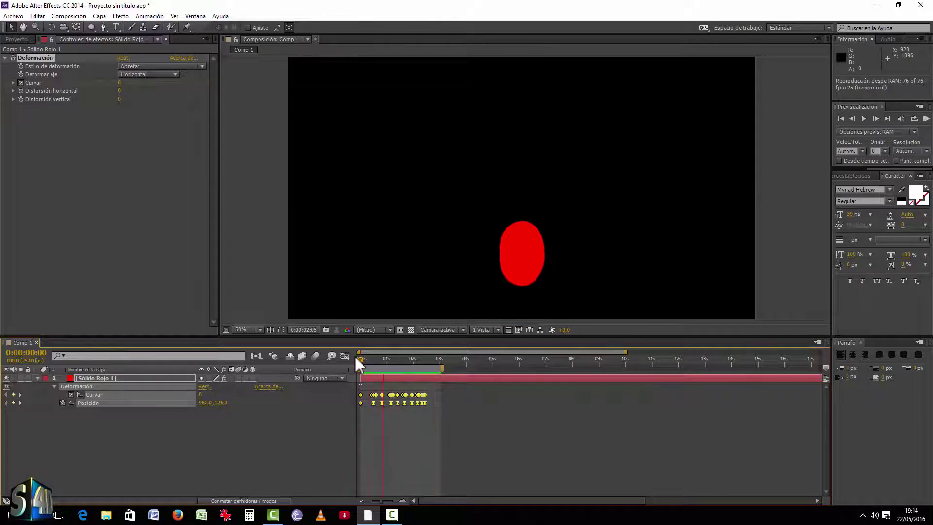
Stop the preview and Alt-stretch the bounce keyframes back out to about 7.7 s
{"action": "key", "text": "space"}
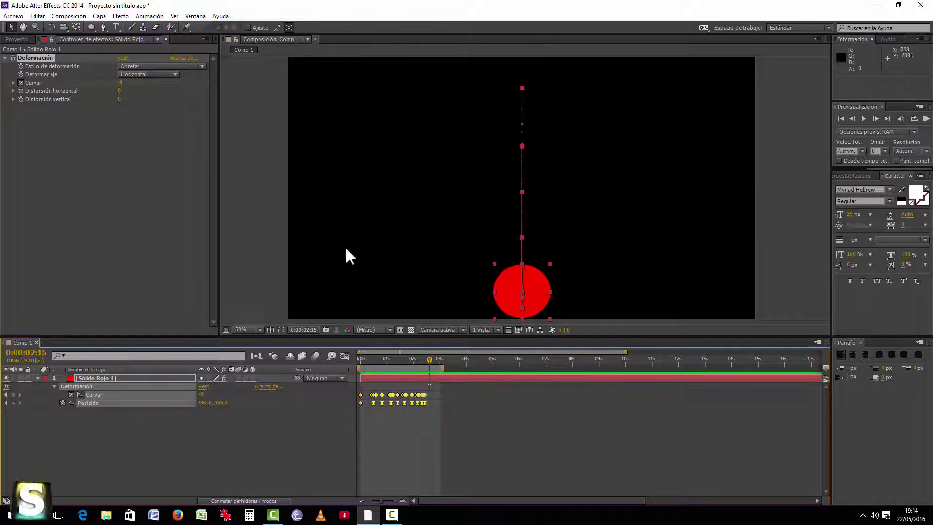
{"action": "left_click", "coordinate": [447, 420]}
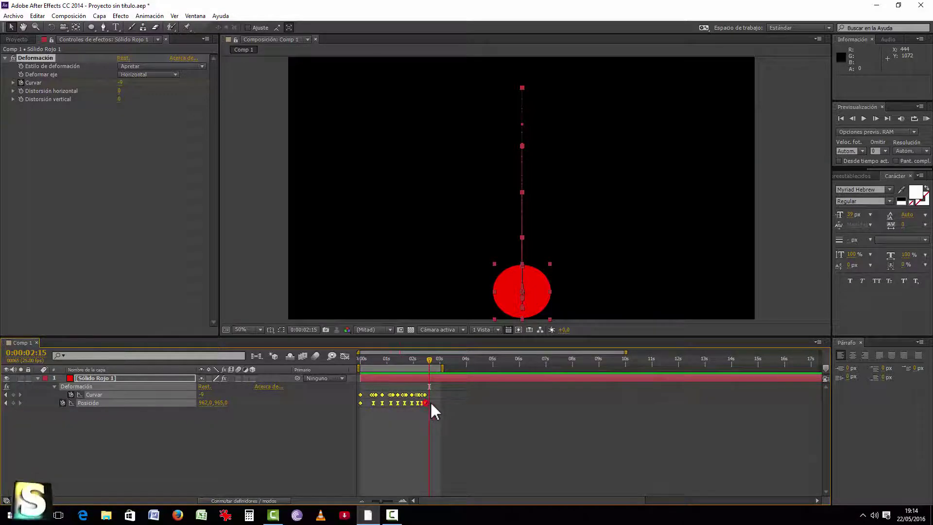
{"action": "mouse_move", "coordinate": [426, 403]}
{"action": "left_mouse_down", "text": "alt"}
{"action": "mouse_move", "coordinate": [584, 395]}
{"action": "mouse_move", "coordinate": [358, 397]}
{"action": "left_mouse_up", "text": "alt"}
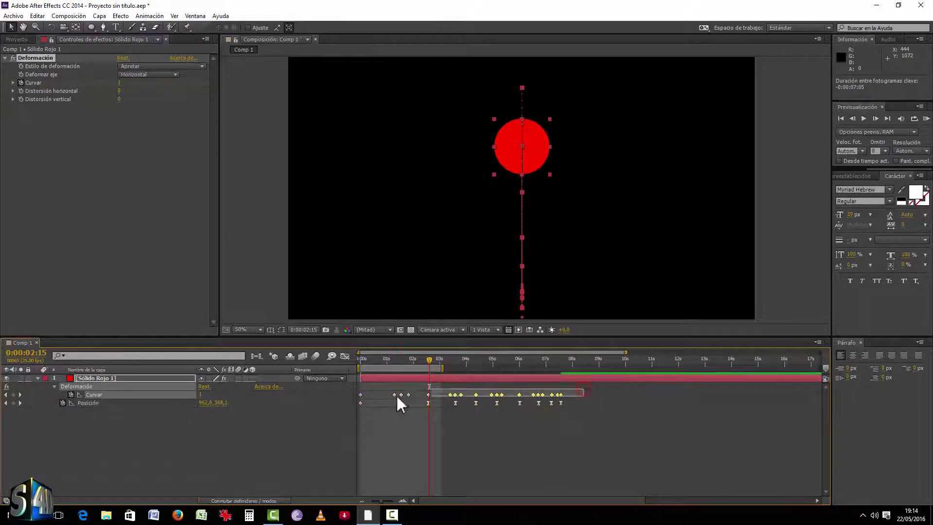
Apply Desacelerac./Aceleración suave to the keyframes, extend the work area to 0:00:07:18, and RAM-preview
{"action": "right_click", "coordinate": [409, 394]}
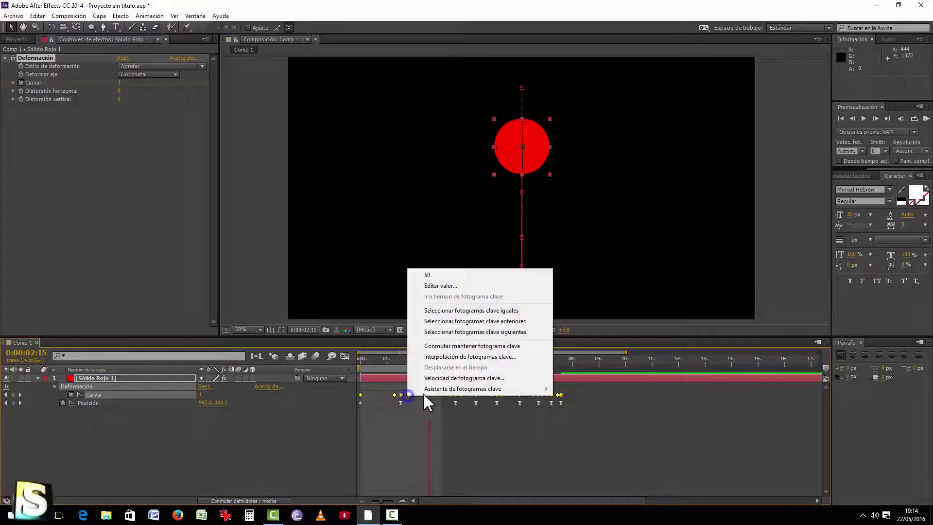
{"action": "mouse_move", "coordinate": [431, 388]}
{"action": "left_click", "coordinate": [618, 431]}
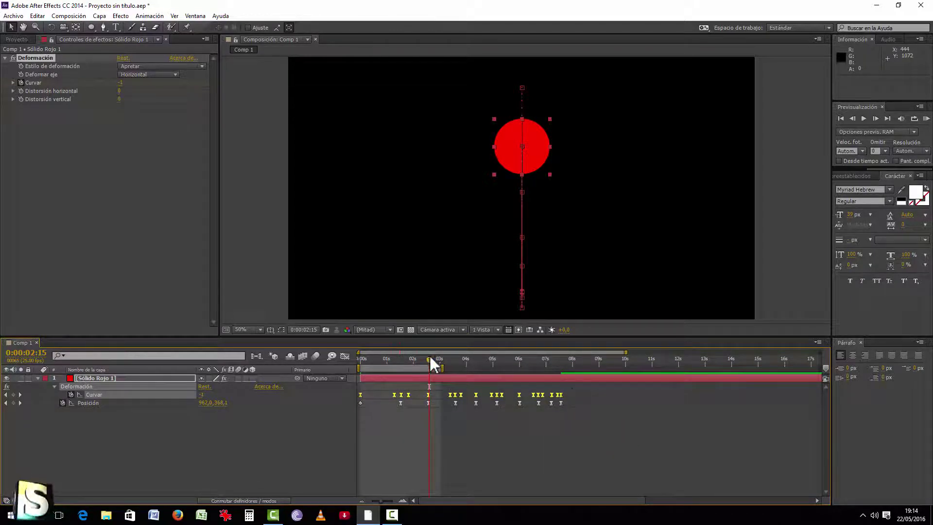
{"action": "left_click_drag", "start_coordinate": [444, 365], "coordinate": [570, 368]}
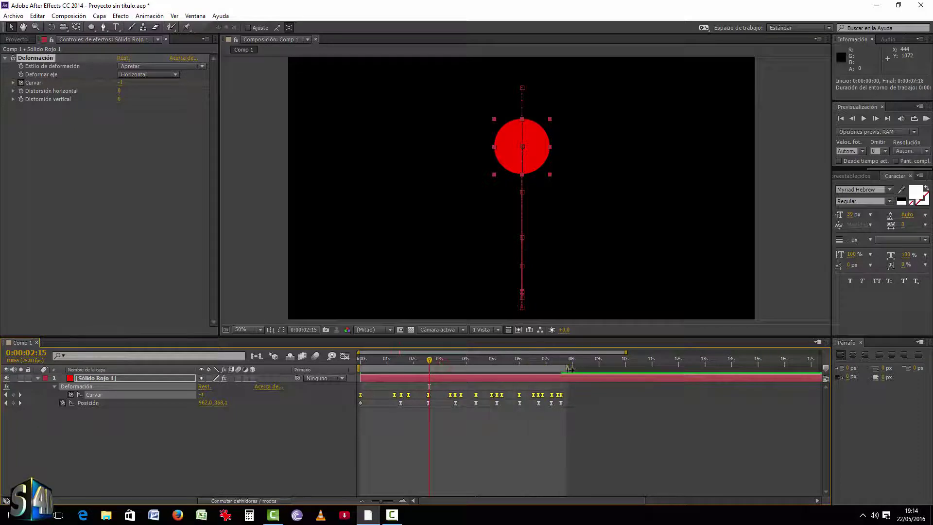
{"action": "key", "text": "KP_0"}
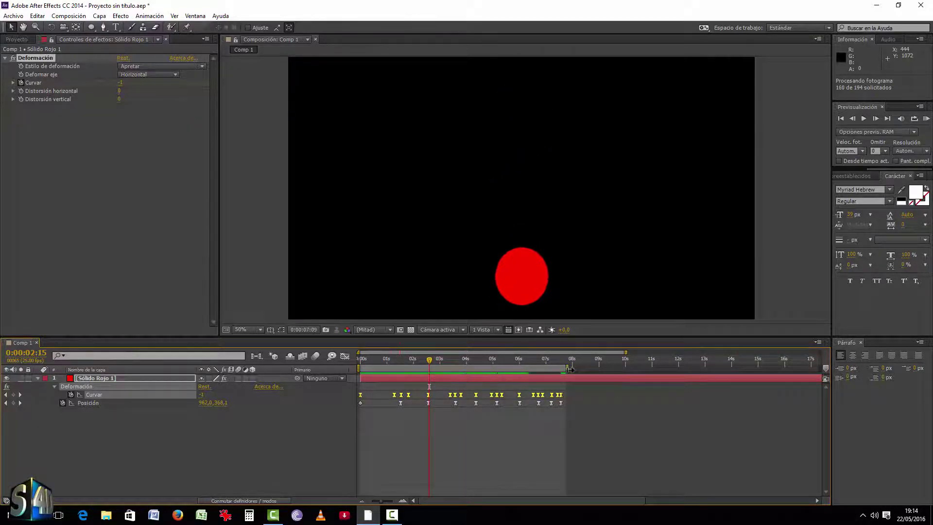
Squeeze the Curvar and Posición keyframes to end around 2 s, shorten the work area, and preview
{"action": "left_click", "coordinate": [583, 396]}
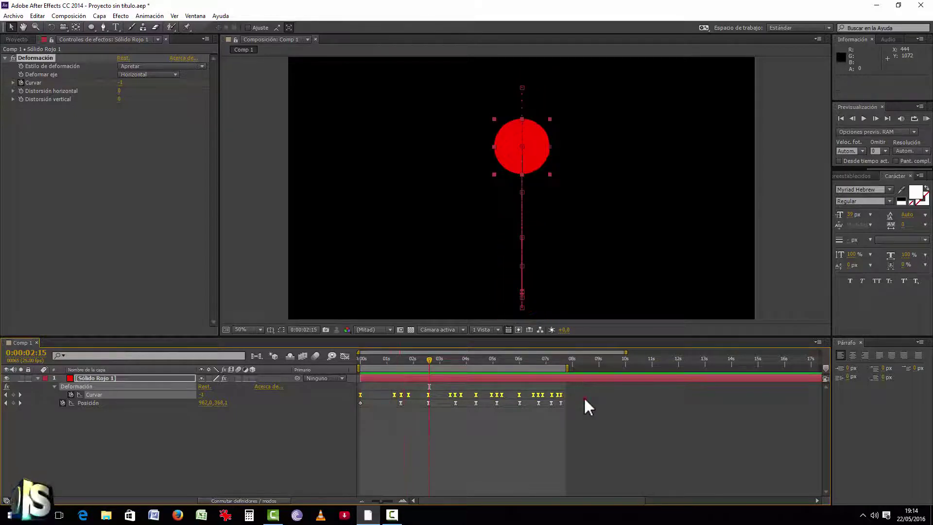
{"action": "left_click_drag", "start_coordinate": [488, 390], "coordinate": [361, 387]}
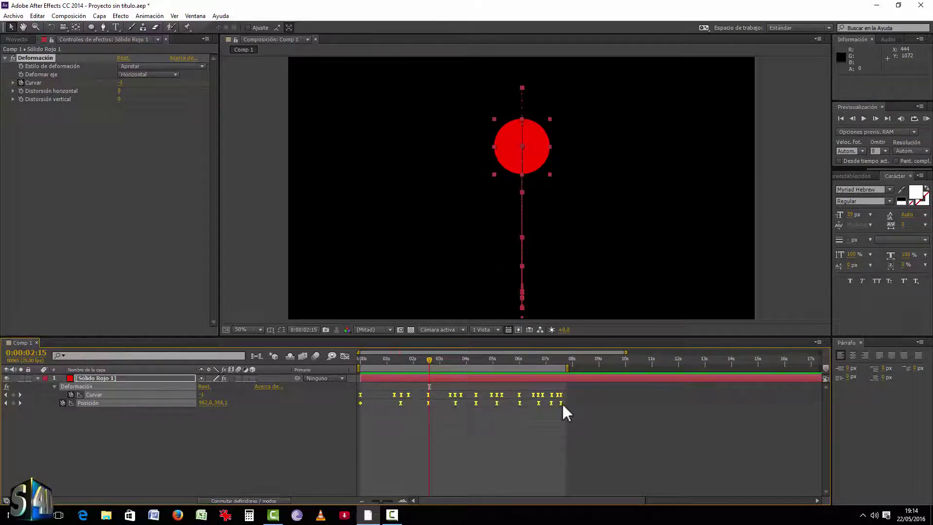
{"action": "left_click_drag", "start_coordinate": [562, 403], "coordinate": [418, 401]}
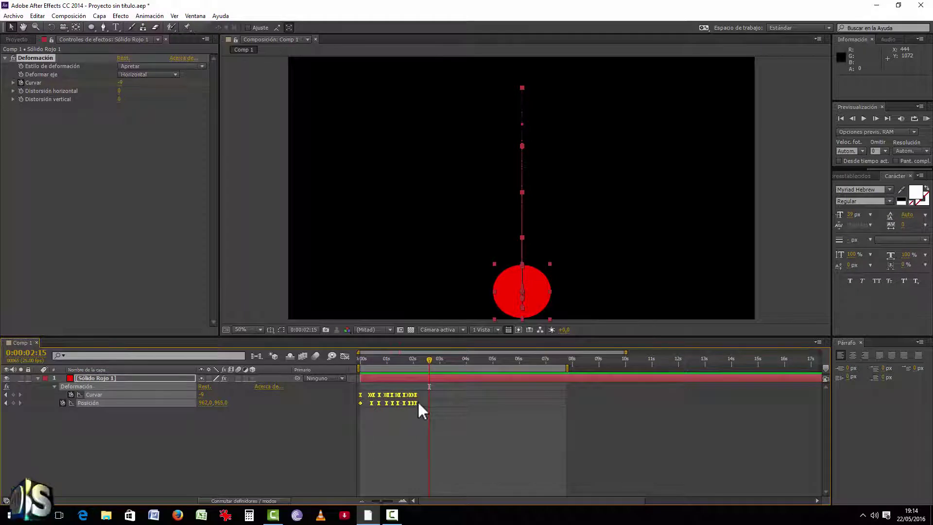
{"action": "left_click_drag", "start_coordinate": [568, 368], "coordinate": [541, 368]}
{"action": "left_click", "coordinate": [357, 361]}
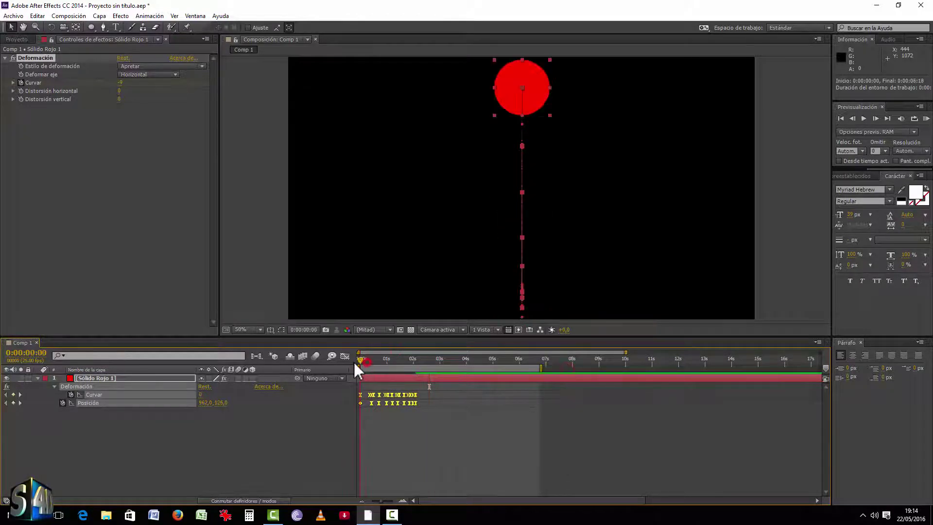
{"action": "key", "text": "KP_0"}
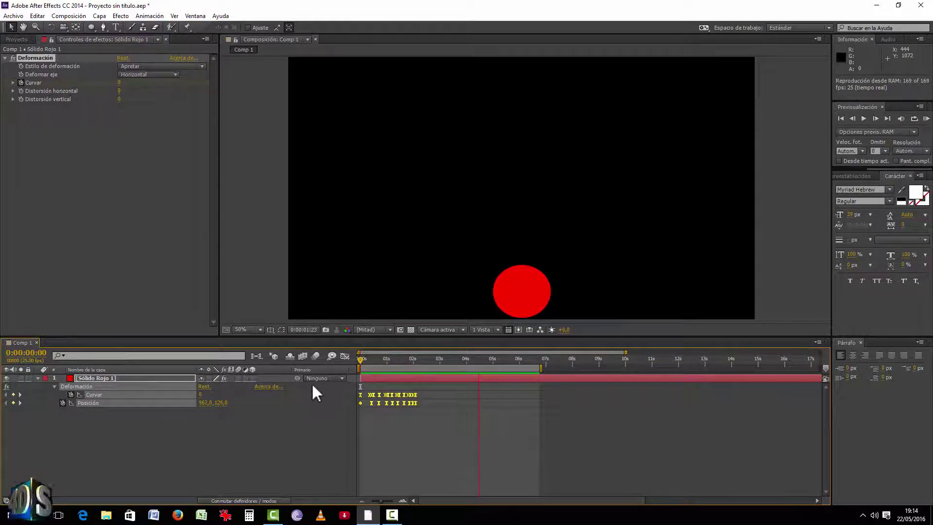
Scrub through the squash and landing, then zoom the timeline to the first three seconds
{"action": "left_click_drag", "start_coordinate": [389, 360], "coordinate": [479, 359]}
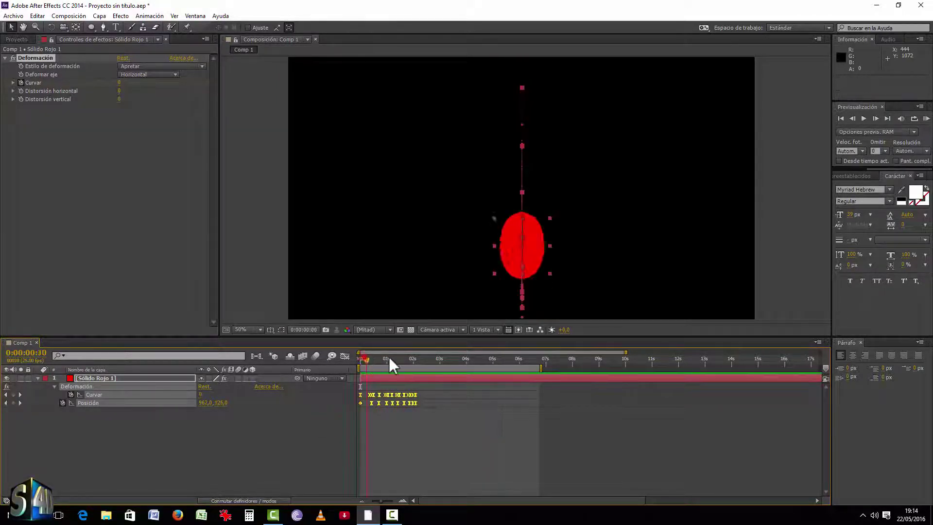
{"action": "left_click_drag", "start_coordinate": [360, 360], "coordinate": [419, 362]}
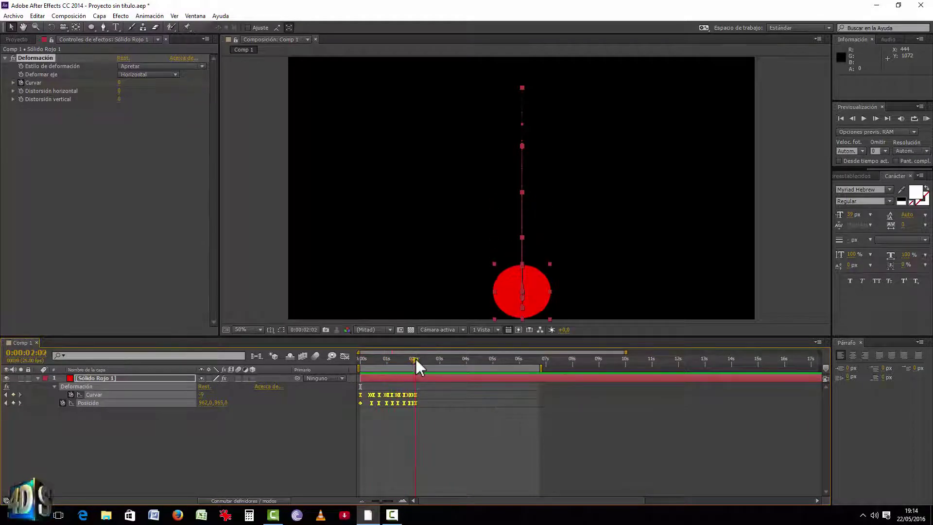
{"action": "left_click_drag", "start_coordinate": [627, 352], "coordinate": [422, 351]}
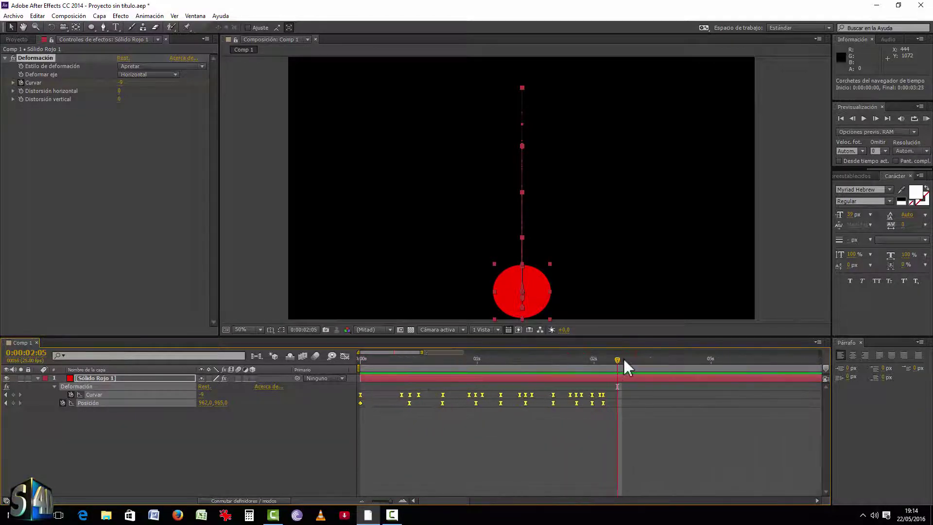
Shift the last Curvar keyframe from 0:00:02:02 to about 0:00:02:04, then zoom back out to 15 s
{"action": "mouse_move", "coordinate": [615, 358]}
{"action": "left_mouse_down"}
{"action": "mouse_move", "coordinate": [571, 361]}
{"action": "mouse_move", "coordinate": [603, 357]}
{"action": "left_mouse_up"}
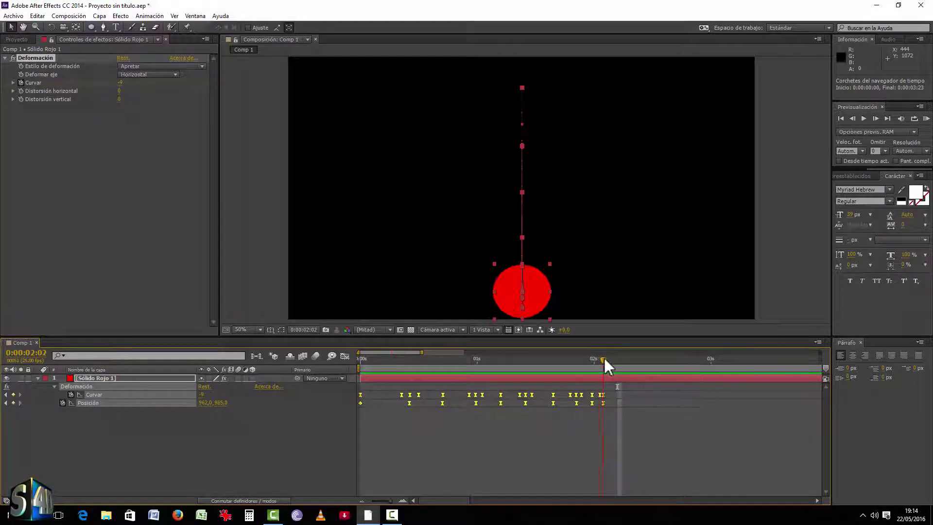
{"action": "left_click", "coordinate": [604, 395]}
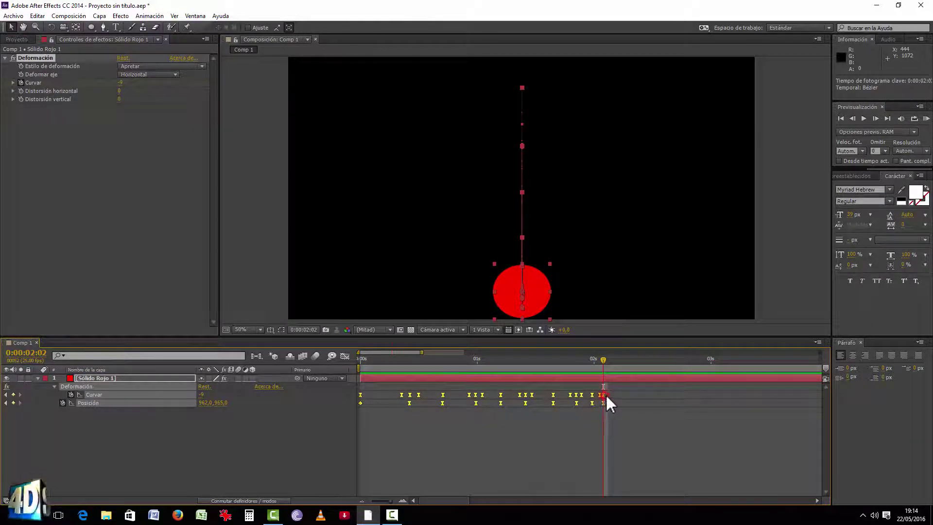
{"action": "left_click_drag", "start_coordinate": [606, 395], "coordinate": [616, 395]}
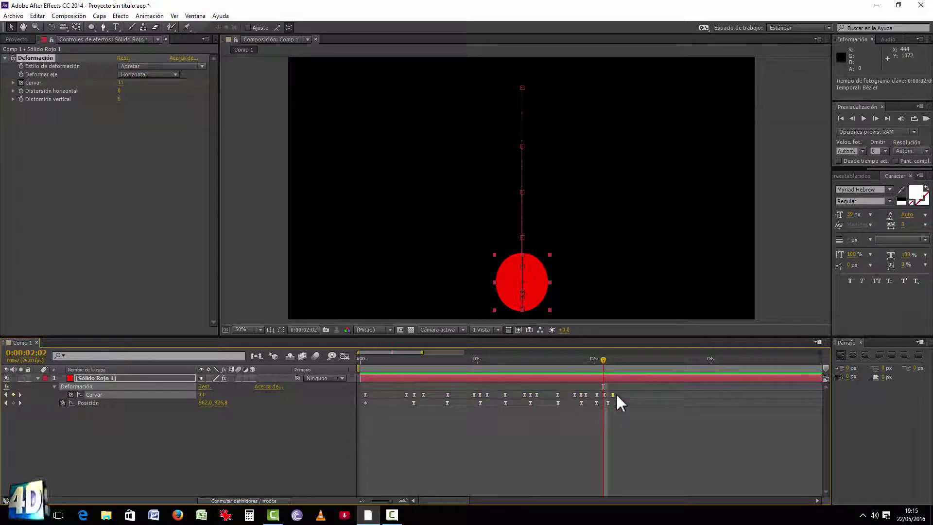
{"action": "mouse_move", "coordinate": [611, 359]}
{"action": "left_mouse_down"}
{"action": "mouse_move", "coordinate": [597, 369]}
{"action": "mouse_move", "coordinate": [618, 368]}
{"action": "mouse_move", "coordinate": [578, 368]}
{"action": "mouse_move", "coordinate": [622, 367]}
{"action": "left_mouse_up"}
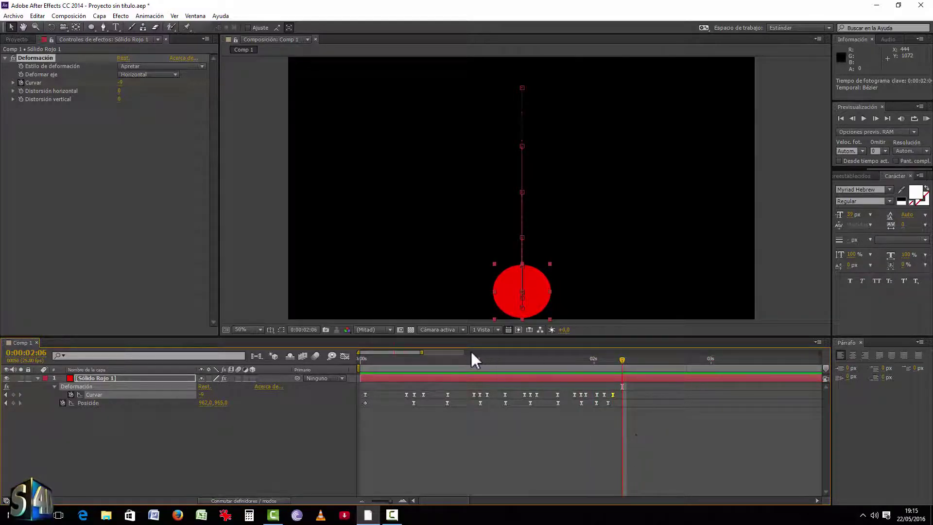
{"action": "left_click_drag", "start_coordinate": [422, 352], "coordinate": [603, 352]}
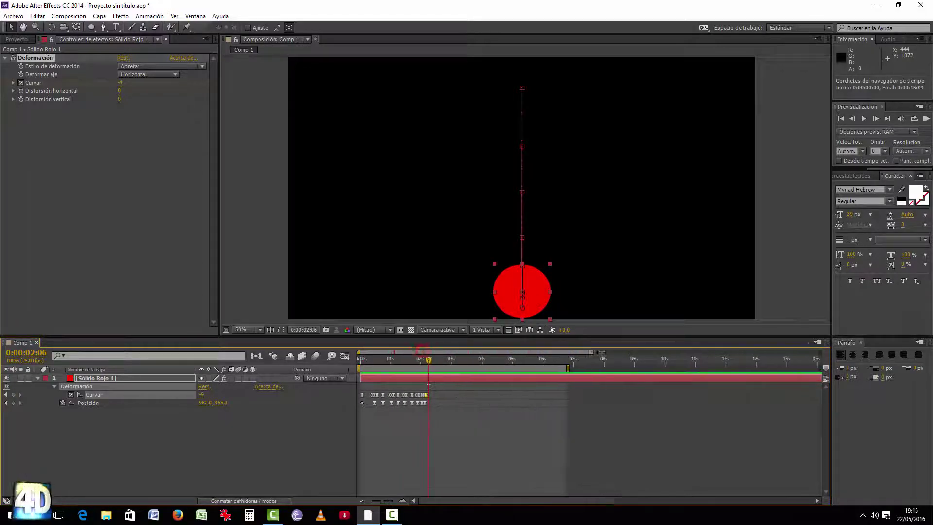
Turn on motion blur for the composition and the Sólido Rojo 1 layer
{"action": "left_click", "coordinate": [258, 425]}
{"action": "left_click", "coordinate": [315, 356]}
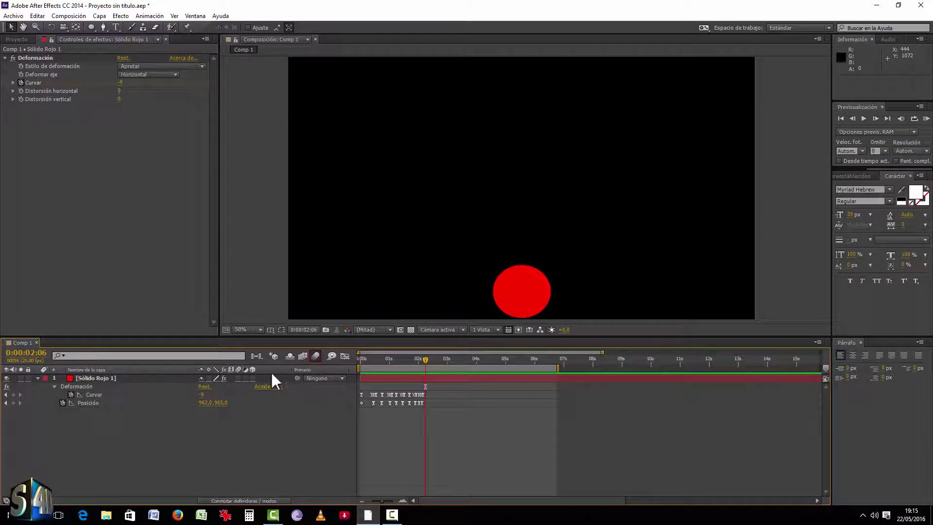
{"action": "left_click", "coordinate": [238, 378]}
RAM-preview the motion-blurred bounce from the start, then reselect the Sólido Rojo 1 layer
{"action": "left_click", "coordinate": [359, 358]}
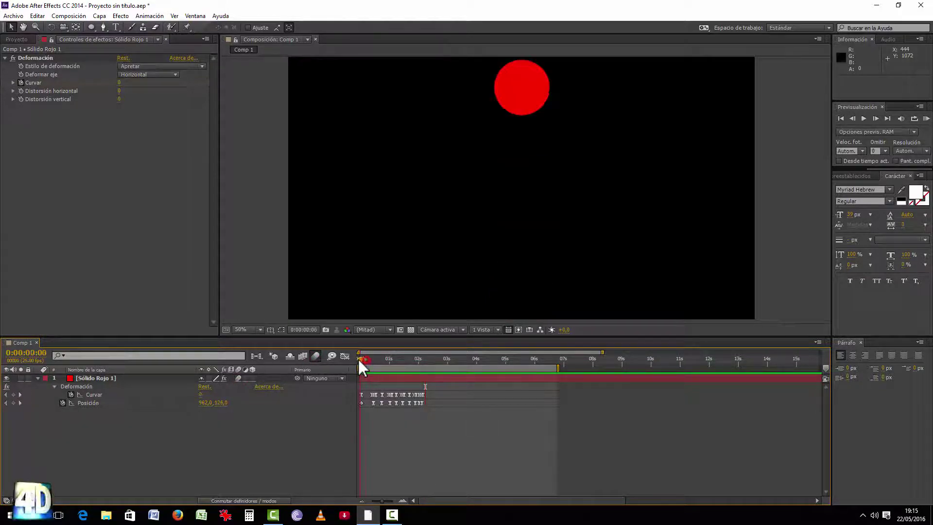
{"action": "key", "text": "KP_0"}
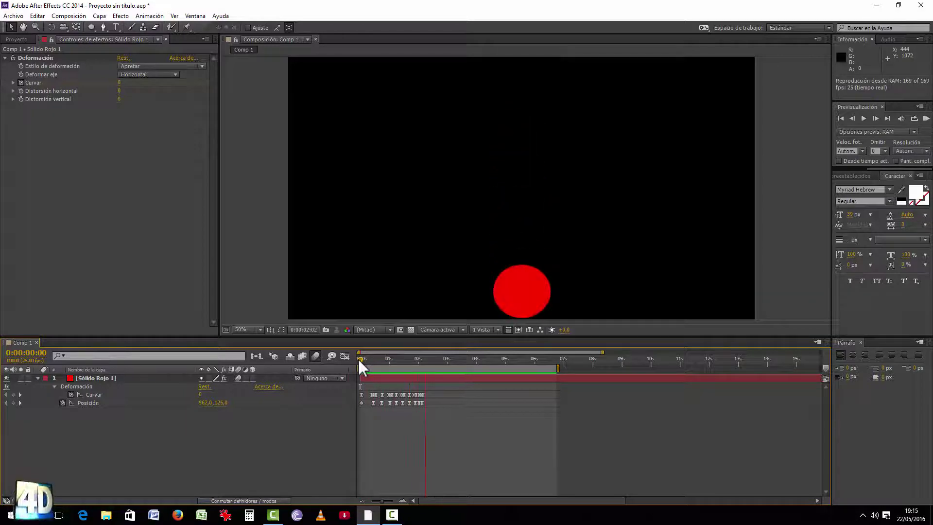
{"action": "key", "text": "space"}
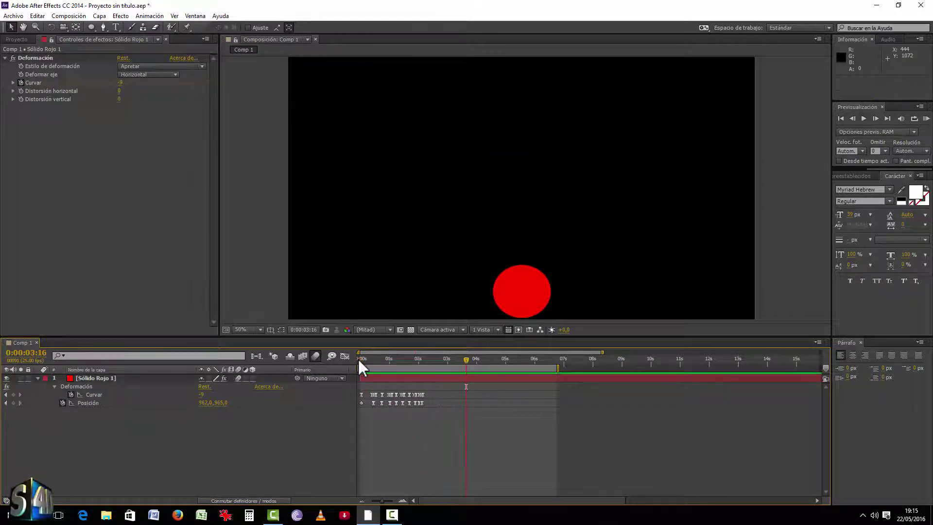
{"action": "key", "text": "KP_0"}
{"action": "left_click", "coordinate": [362, 360]}
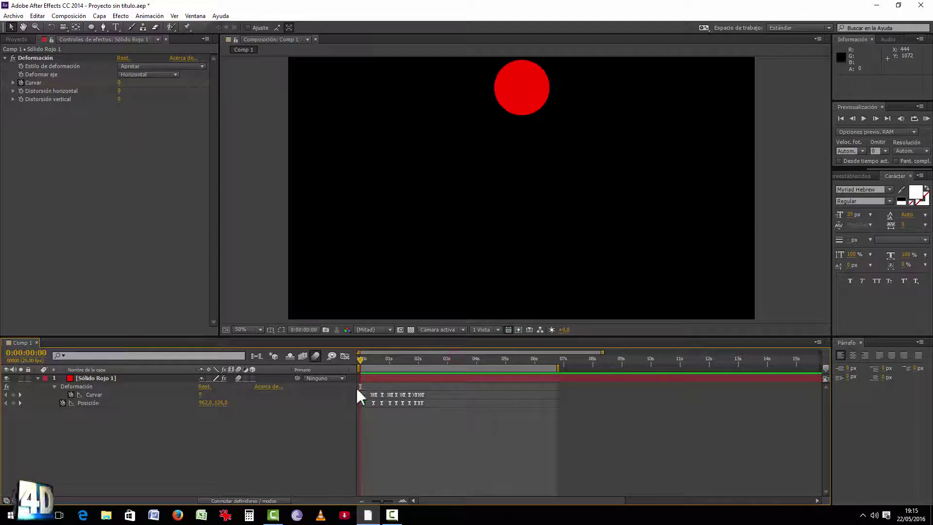
{"action": "left_click", "coordinate": [521, 80]}
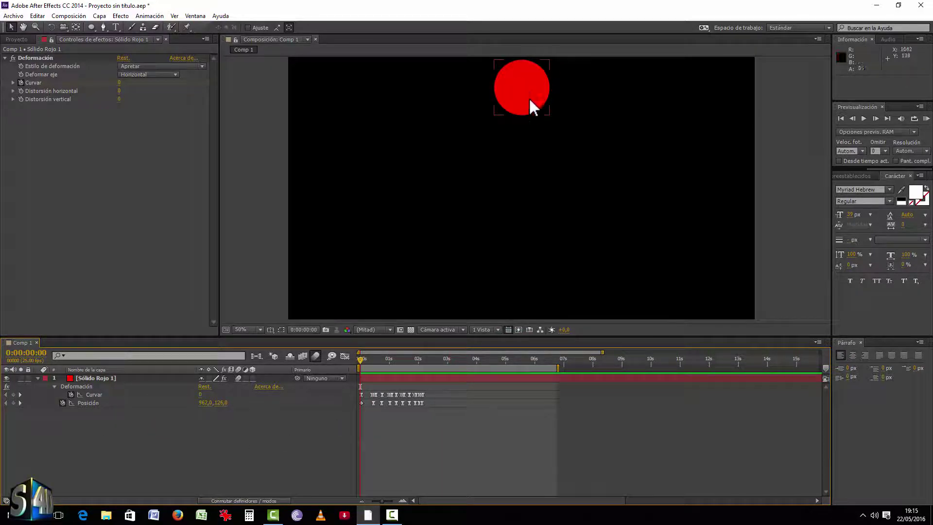
{"action": "left_click", "coordinate": [95, 379]}
Add a Gradación de degradado effect to the ball and set it to Pendiente radial
{"action": "right_click", "coordinate": [94, 378]}
{"action": "mouse_move", "coordinate": [159, 262]}
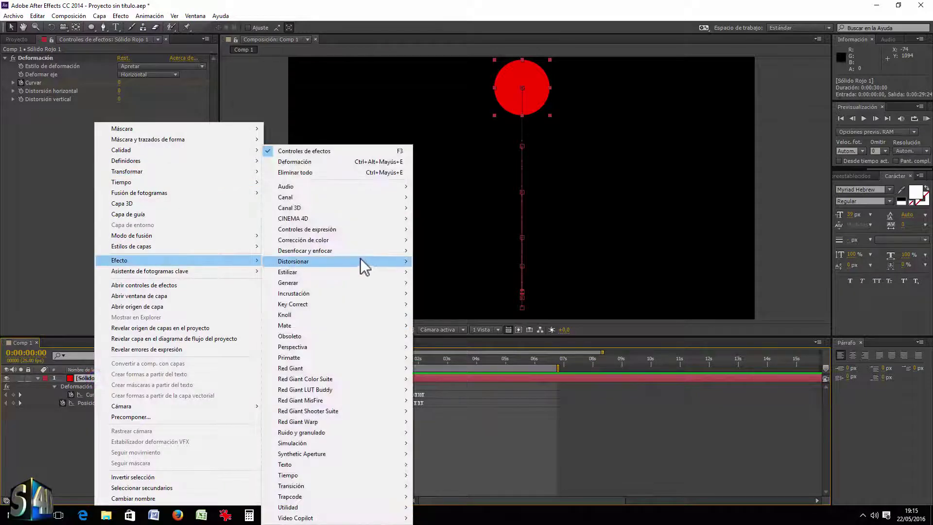
{"action": "mouse_move", "coordinate": [355, 252]}
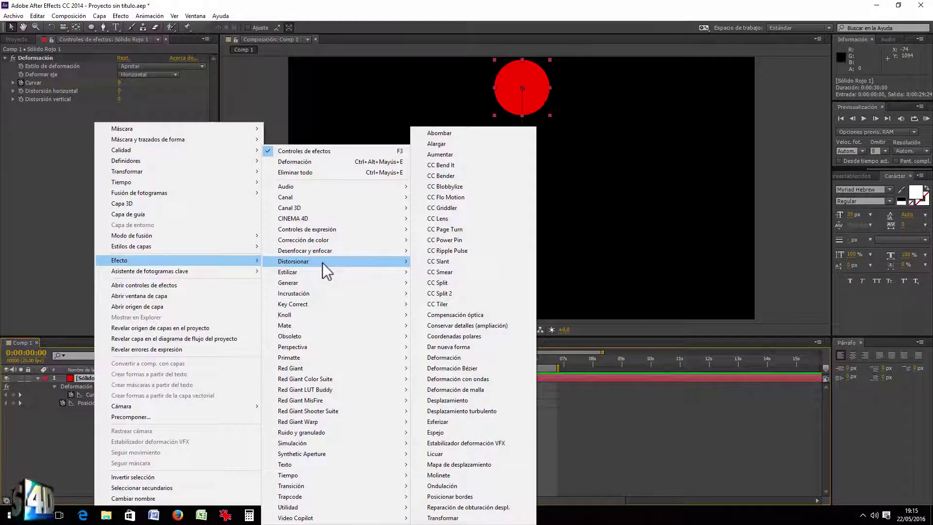
{"action": "mouse_move", "coordinate": [317, 281]}
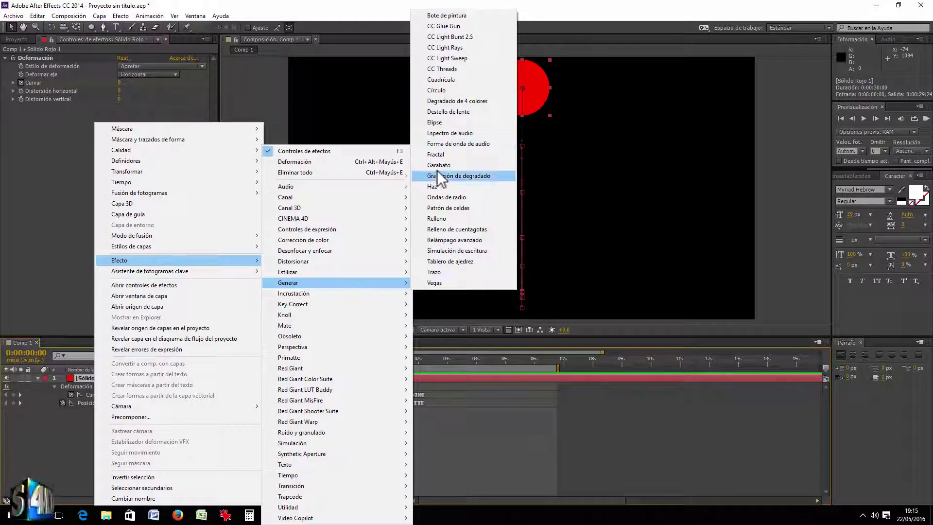
{"action": "left_click", "coordinate": [455, 176]}
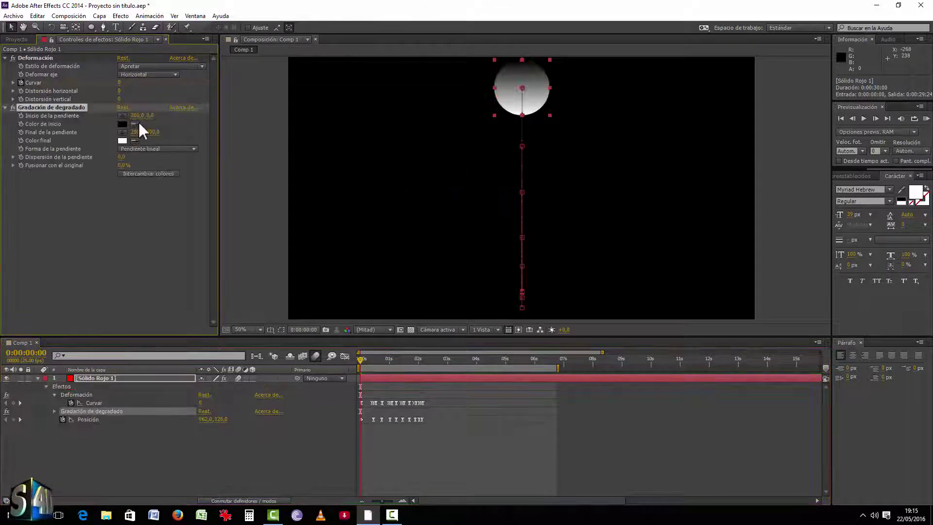
{"action": "left_click", "coordinate": [147, 150]}
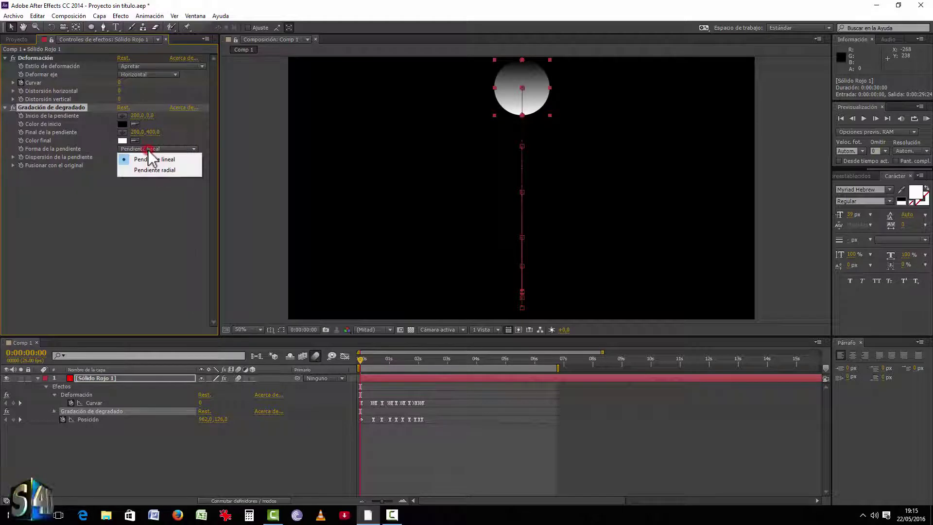
{"action": "left_click", "coordinate": [151, 169]}
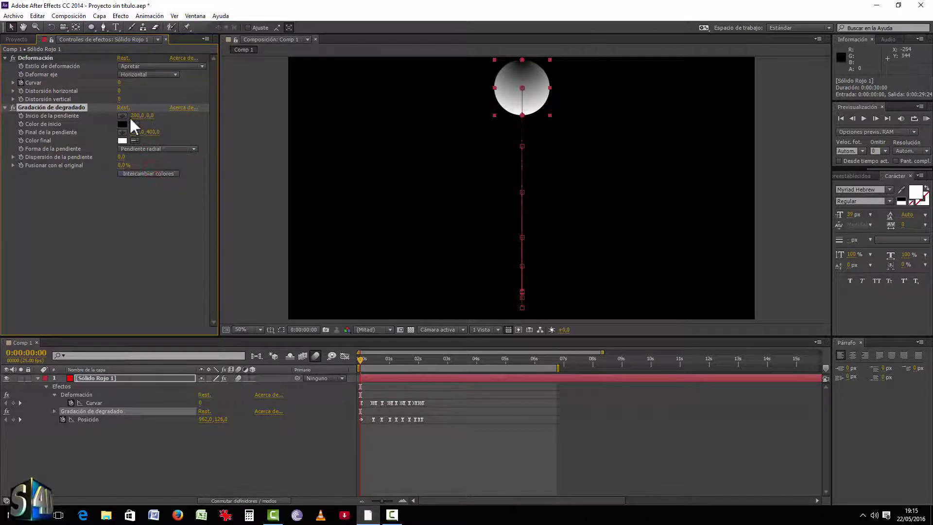
Swap the gradient colours, put the white highlight at upper left, and set the end colour to dark red 521818
{"action": "left_click", "coordinate": [141, 175]}
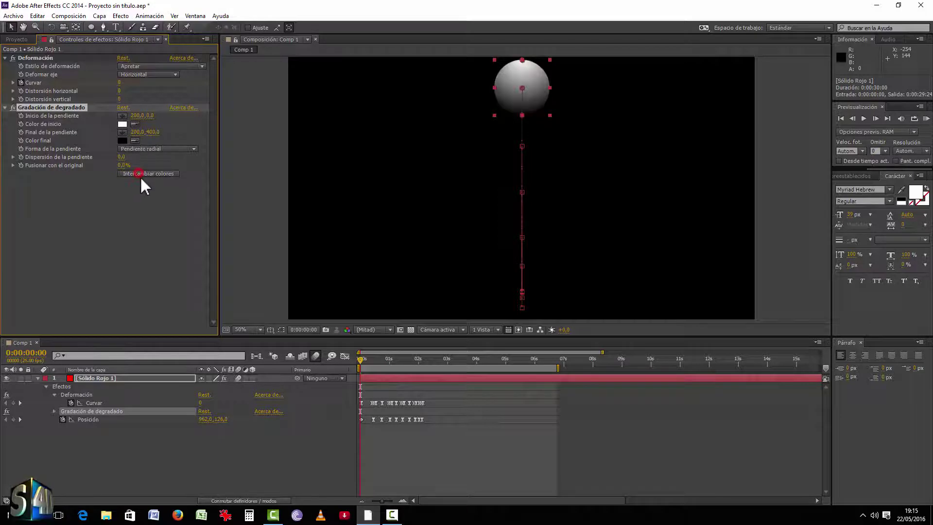
{"action": "left_click", "coordinate": [122, 116]}
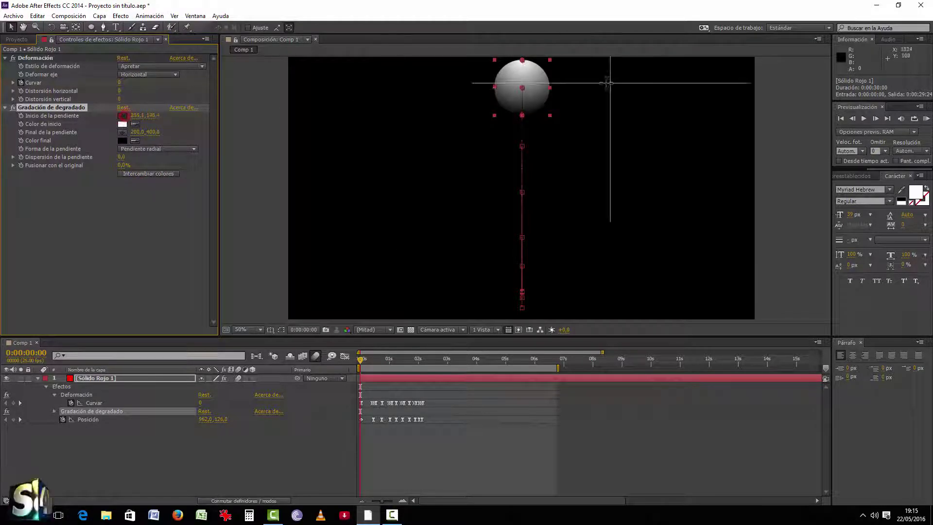
{"action": "left_click", "coordinate": [515, 85]}
{"action": "left_click_drag", "start_coordinate": [515, 88], "coordinate": [513, 80]}
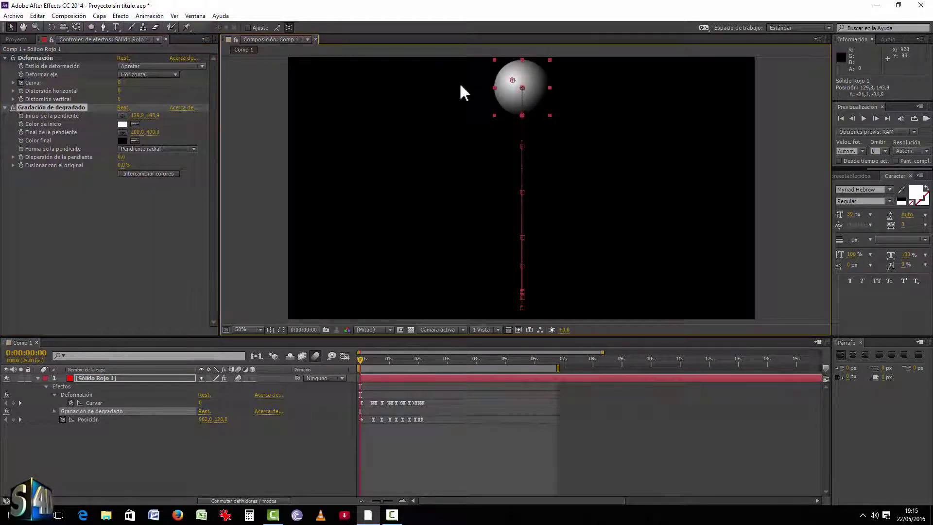
{"action": "left_click", "coordinate": [122, 140]}
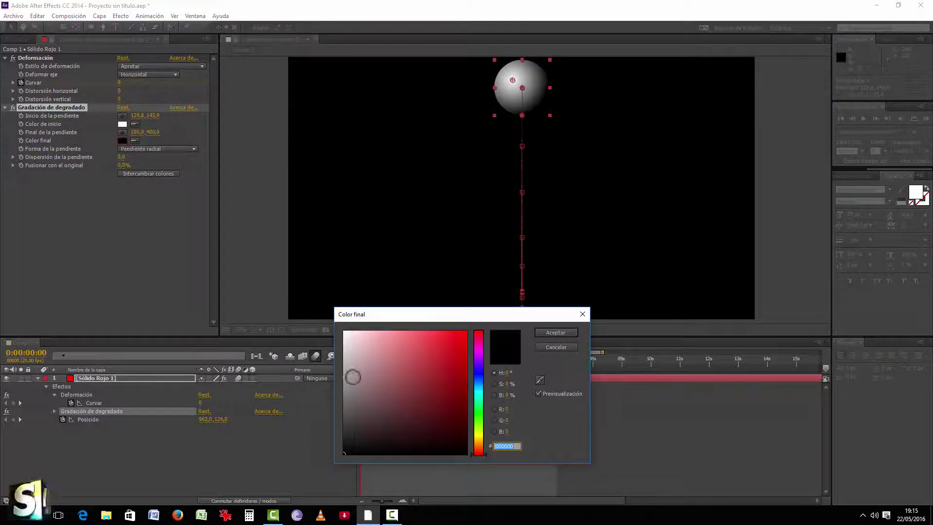
{"action": "left_click_drag", "start_coordinate": [353, 376], "coordinate": [416, 420]}
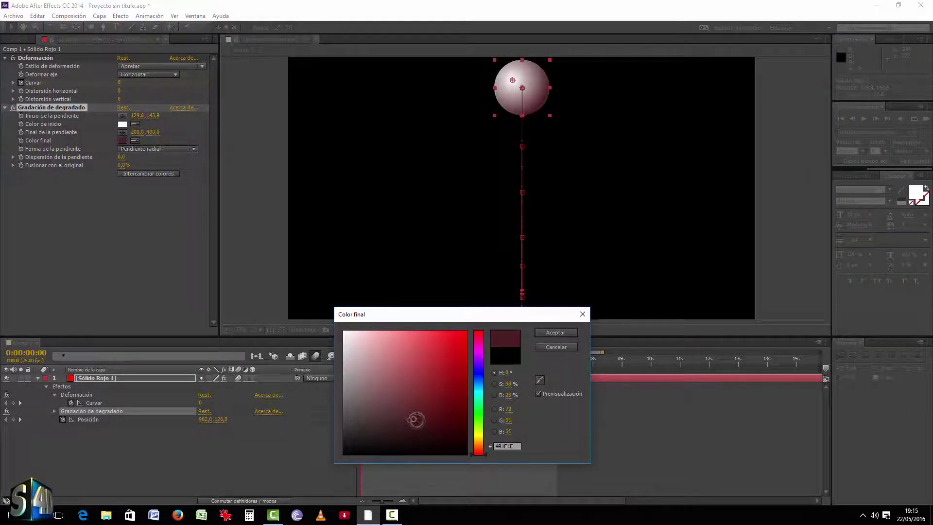
{"action": "left_click", "coordinate": [555, 332]}
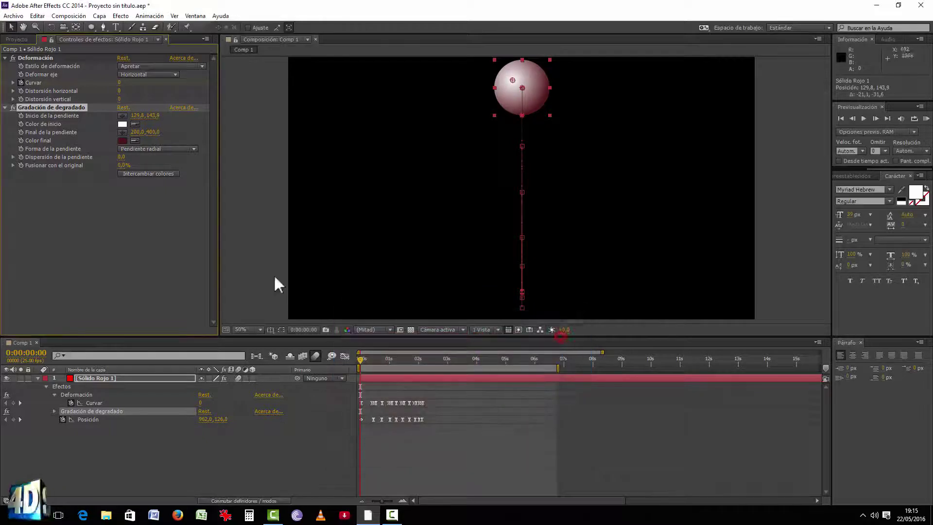
{"action": "left_click", "coordinate": [199, 466]}
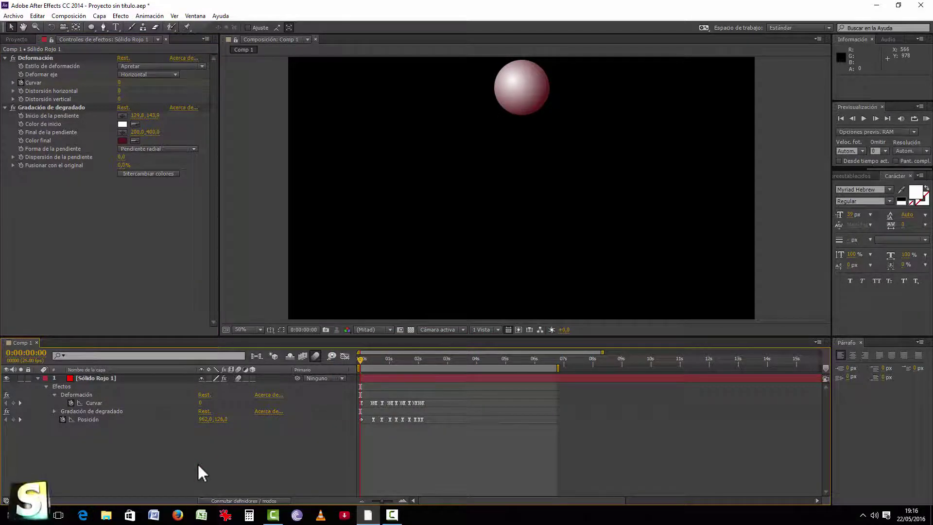
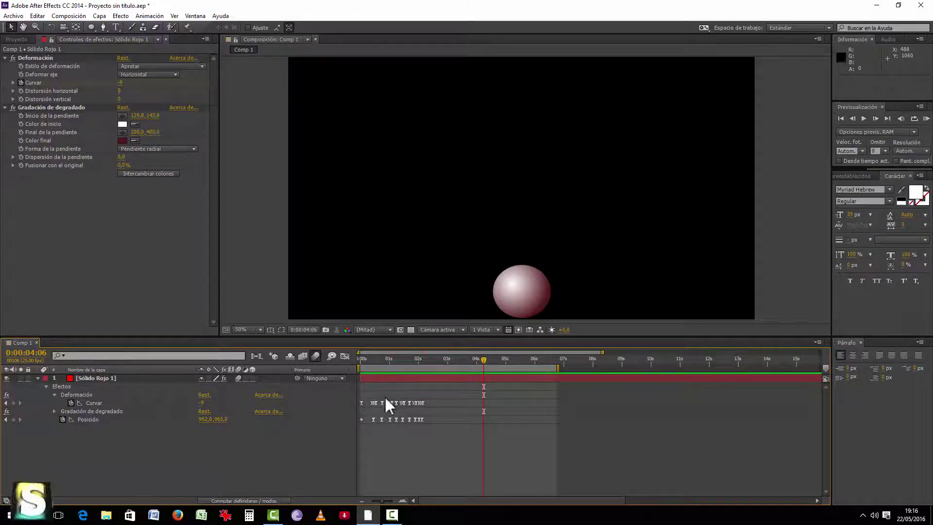
Preview the bouncing ball from the start and scrub through the opening frames
{"action": "left_click_drag", "start_coordinate": [374, 363], "coordinate": [360, 359]}
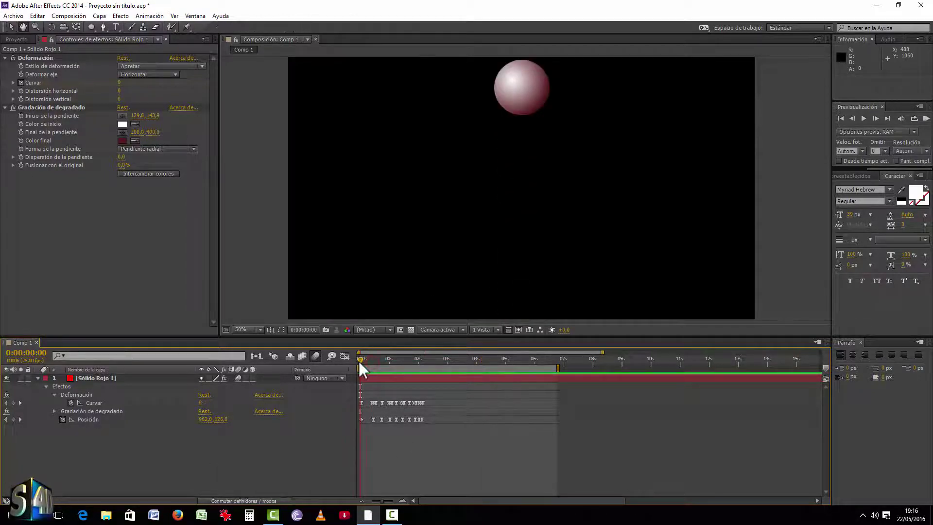
{"action": "key", "text": "space"}
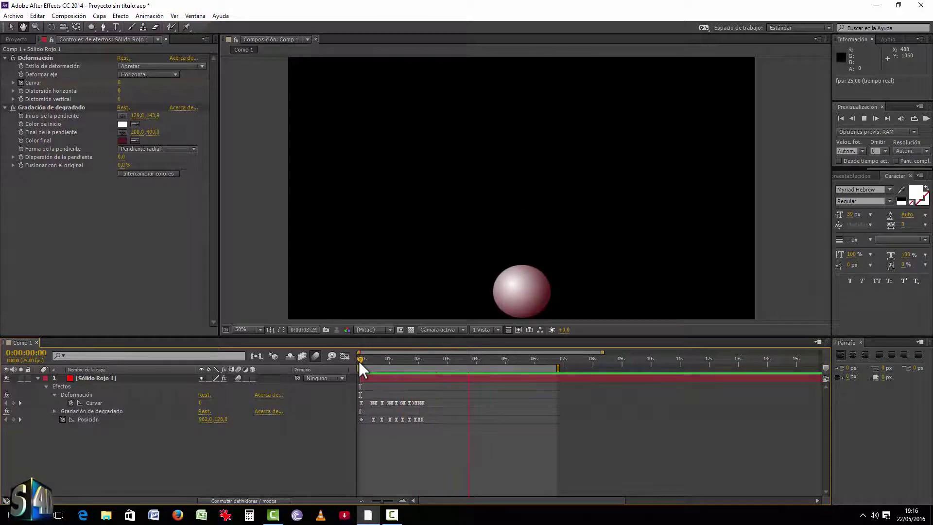
{"action": "left_click", "coordinate": [372, 359]}
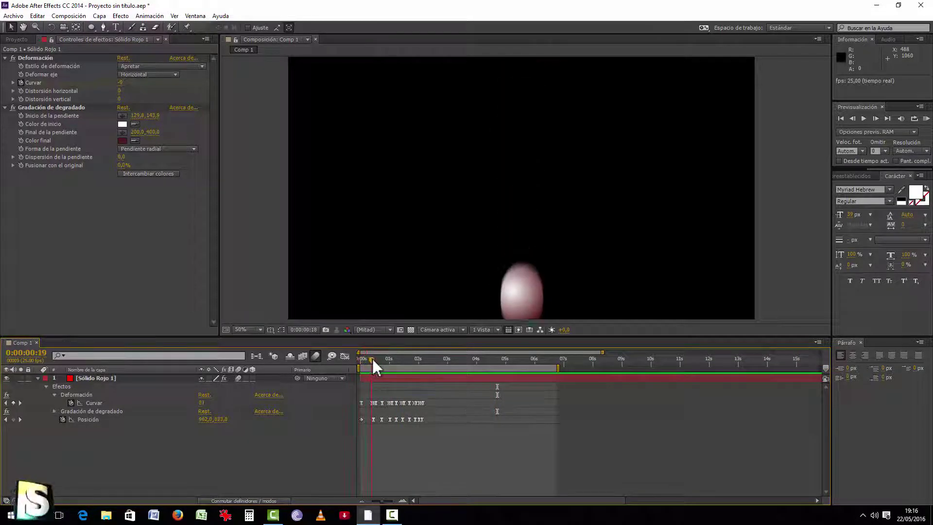
{"action": "mouse_move", "coordinate": [372, 359]}
{"action": "left_mouse_down"}
{"action": "mouse_move", "coordinate": [430, 359]}
{"action": "mouse_move", "coordinate": [306, 364]}
{"action": "left_mouse_up"}
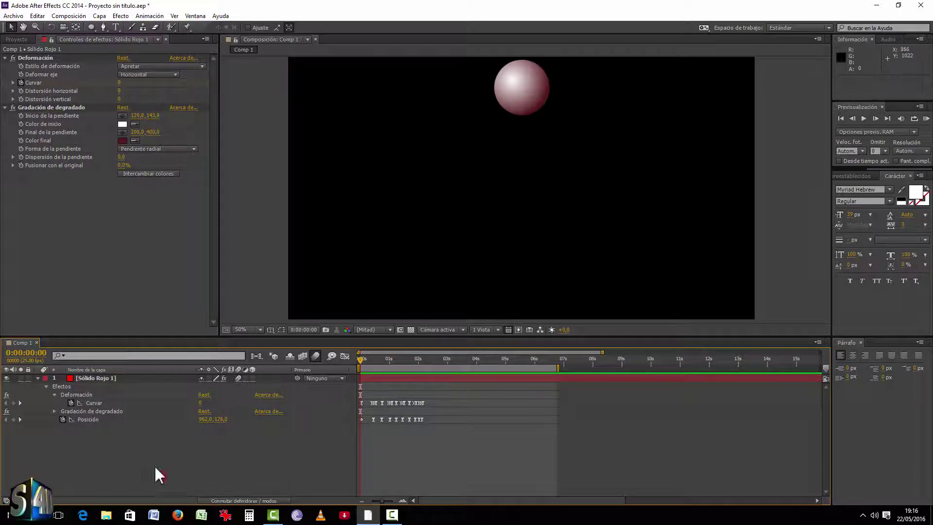
Select the ball layer and show only its keyframed properties with U
{"action": "left_click", "coordinate": [83, 396]}
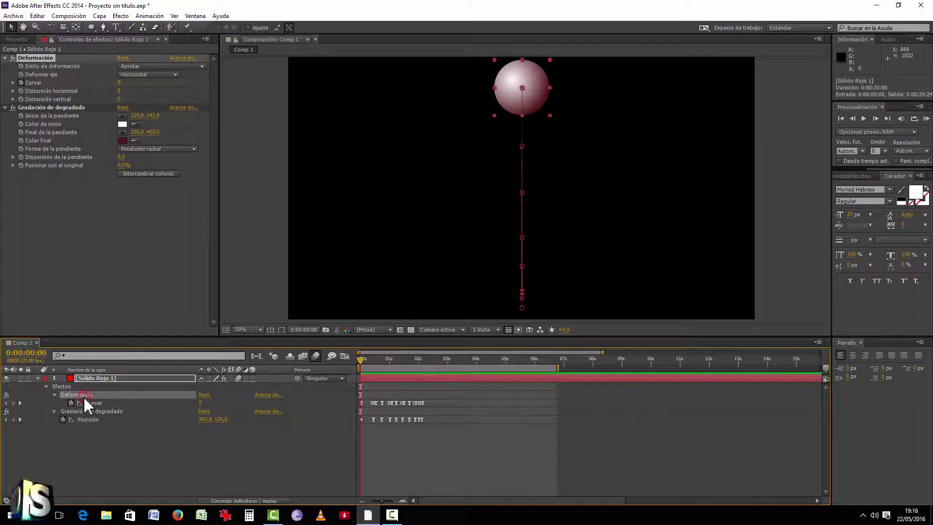
{"action": "left_click", "coordinate": [90, 456]}
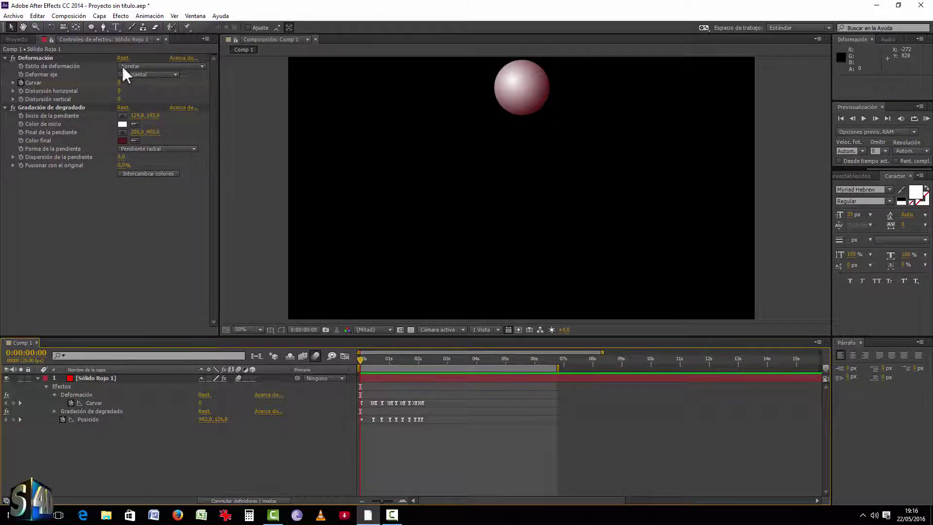
{"action": "left_click", "coordinate": [21, 65]}
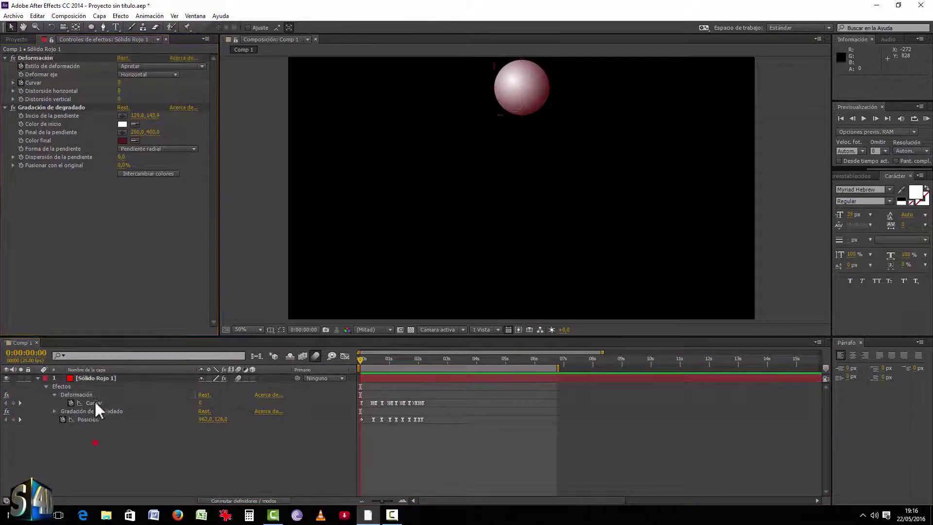
{"action": "left_click", "coordinate": [94, 379]}
{"action": "key", "text": "u"}
{"action": "key", "text": "u"}
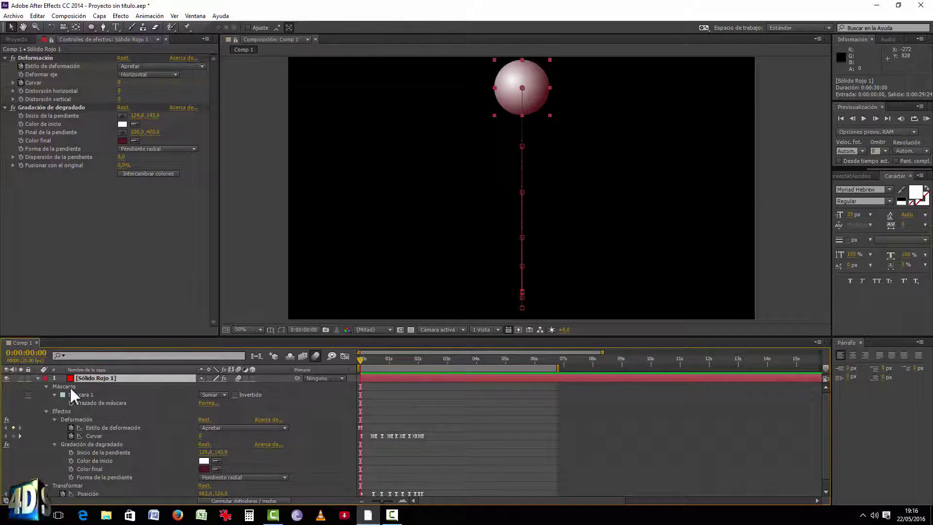
{"action": "key", "text": "u"}
{"action": "key", "text": "u"}
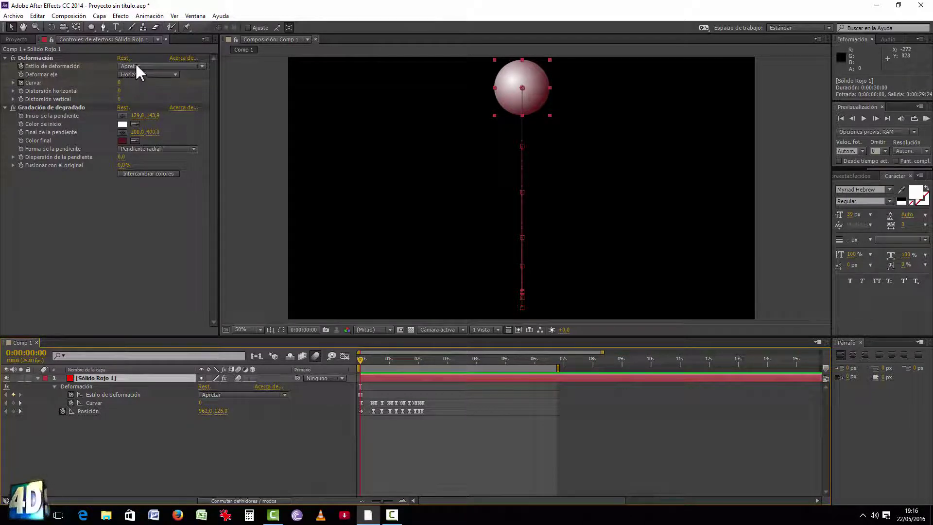
Select Estilo de deformación, Curvar and Posición together
{"action": "left_click", "coordinate": [104, 435]}
{"action": "left_click", "coordinate": [92, 413]}
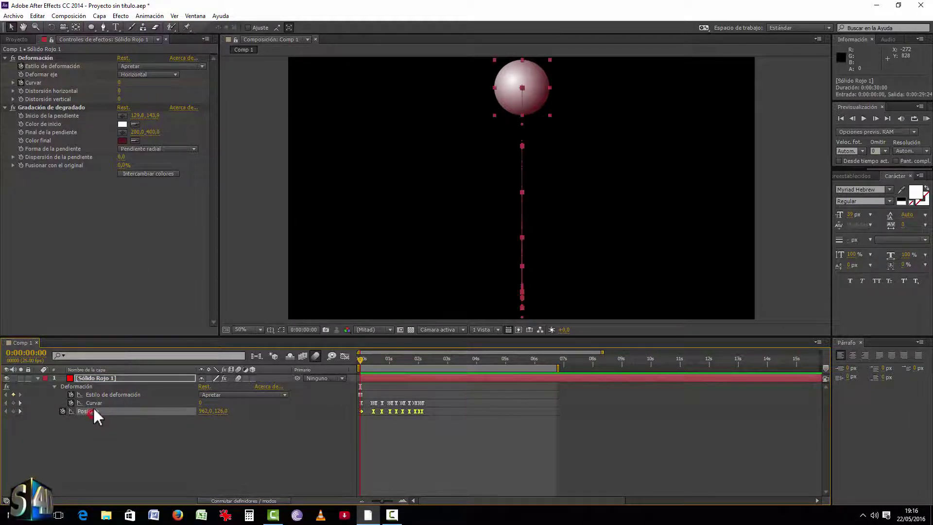
{"action": "left_click", "coordinate": [97, 402], "text": "shift"}
{"action": "left_click", "coordinate": [100, 394], "text": "shift"}
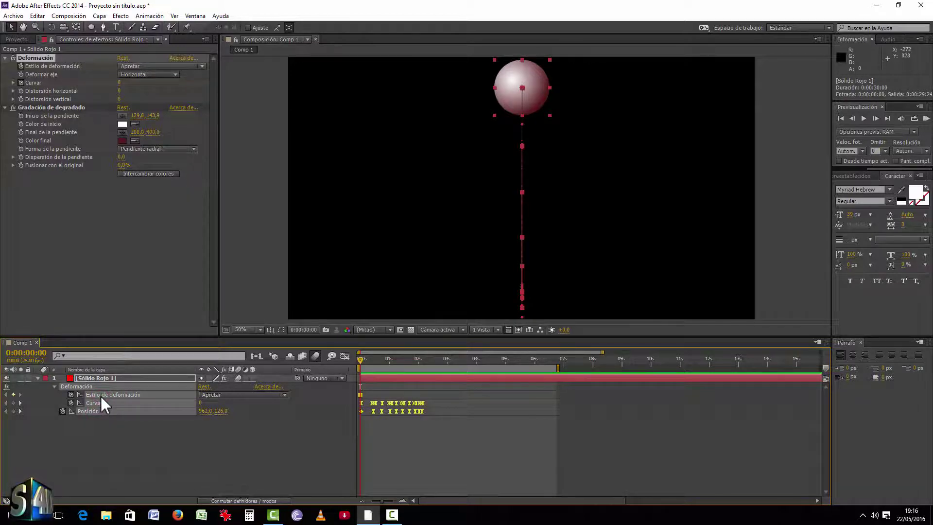
{"action": "left_click", "coordinate": [119, 15]}
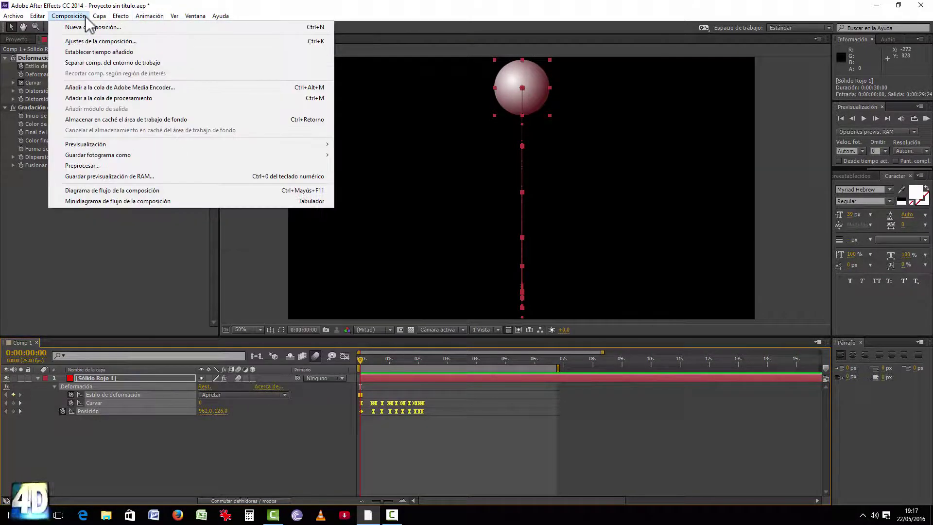
Save the selected ball properties as the animation preset 'BOING PELOTA'
{"action": "mouse_move", "coordinate": [96, 17]}
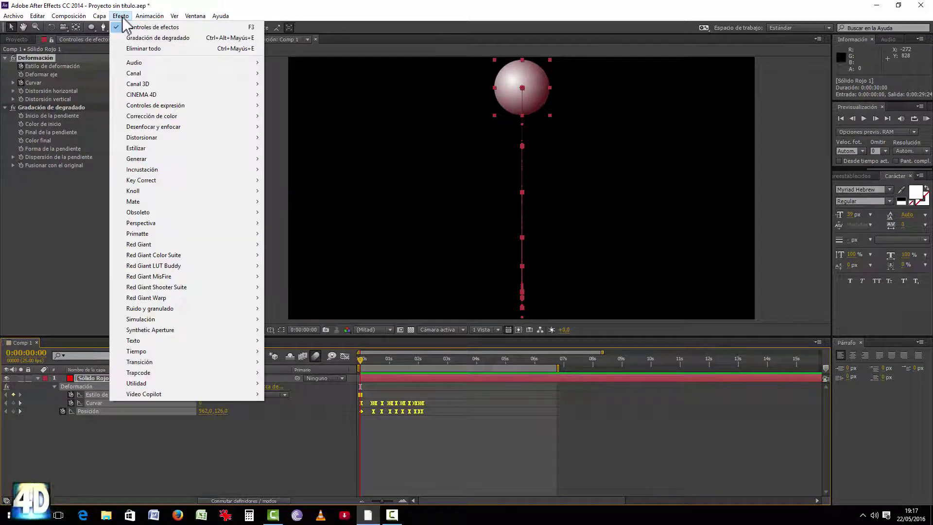
{"action": "mouse_move", "coordinate": [165, 21]}
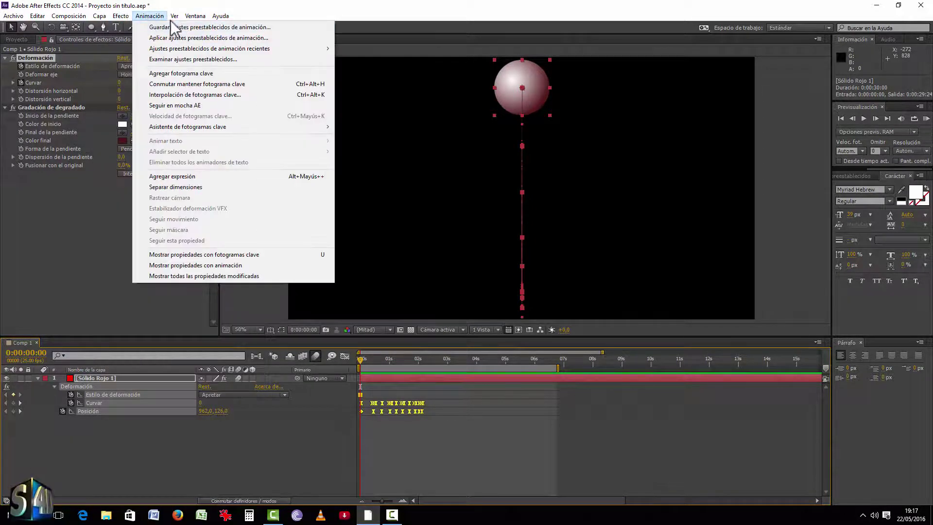
{"action": "left_click", "coordinate": [203, 27]}
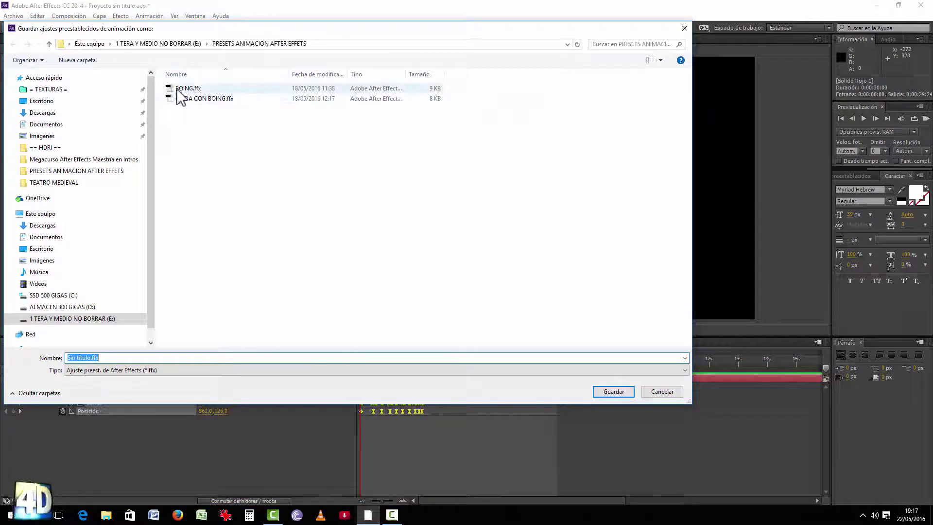
{"action": "left_click", "coordinate": [108, 359]}
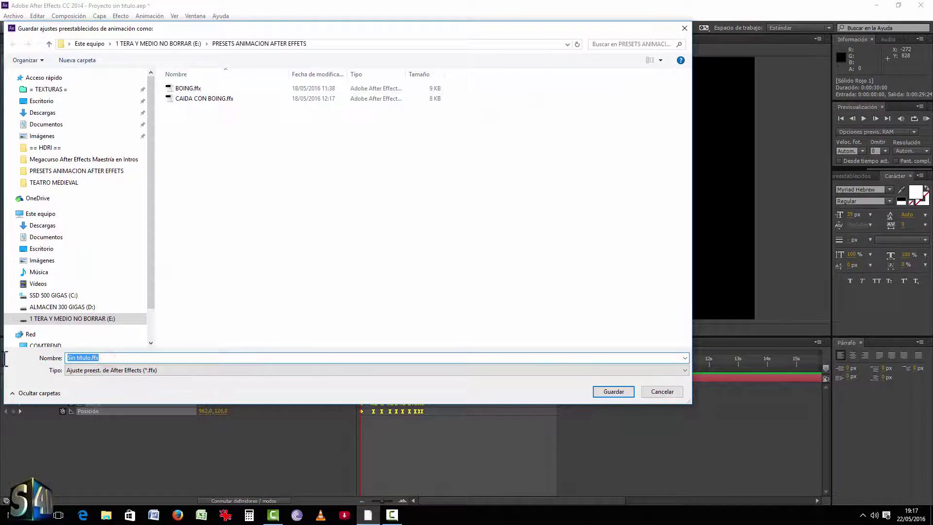
{"action": "type", "text": "BOIN"}
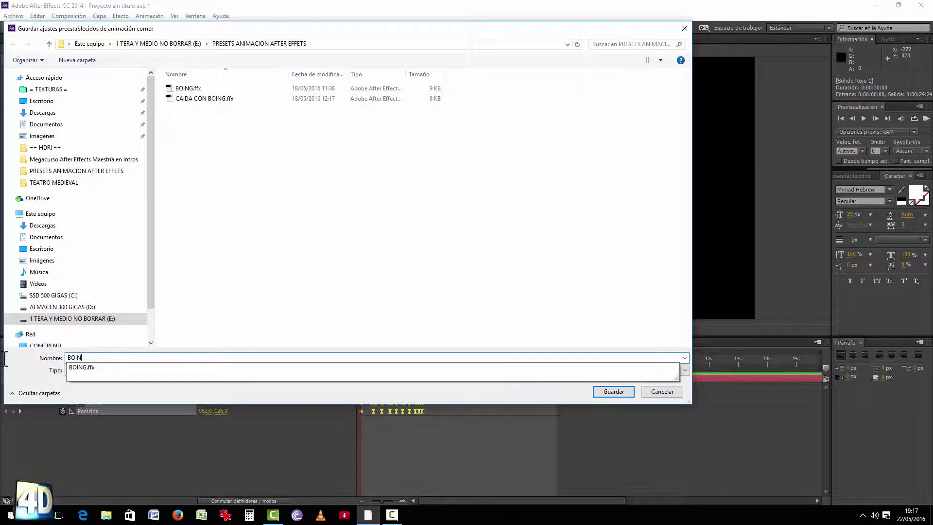
{"action": "type", "text": "H"}
{"action": "key", "text": "BackSpace"}
{"action": "type", "text": "G PELOTA"}
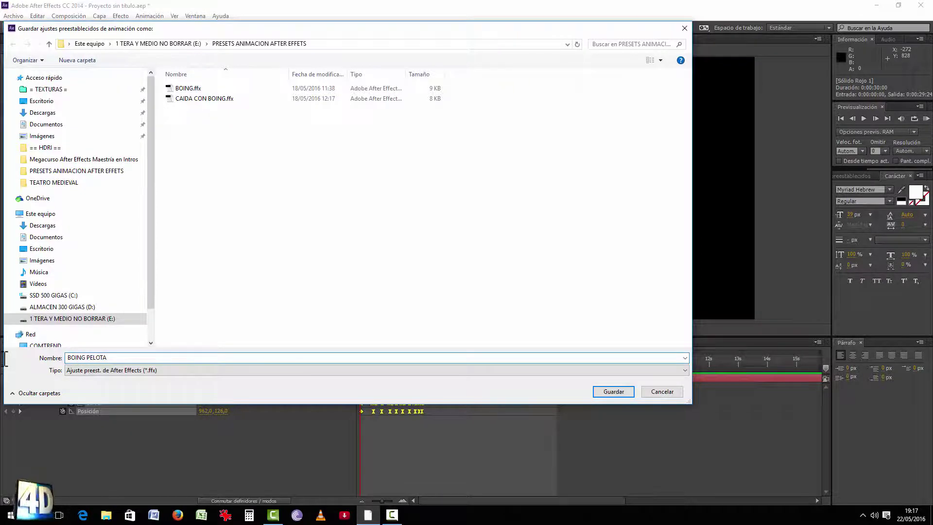
{"action": "left_click", "coordinate": [619, 391]}
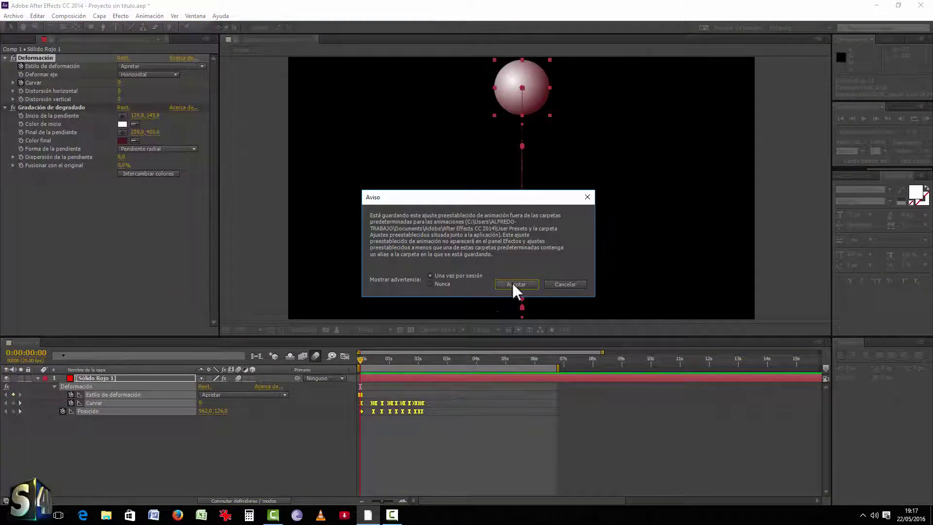
Dismiss the preset warning, delete Deformación and remove the ball's position keyframes
{"action": "left_click", "coordinate": [513, 283]}
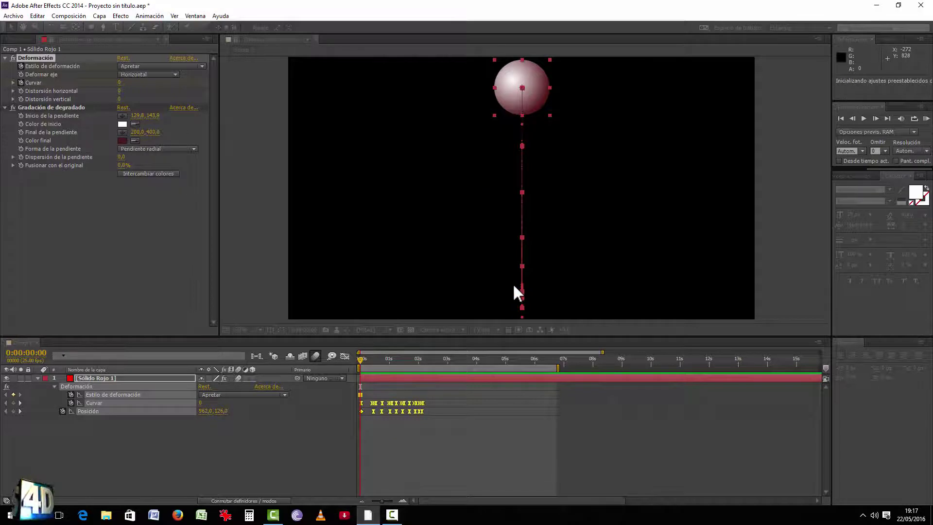
{"action": "left_click", "coordinate": [250, 445]}
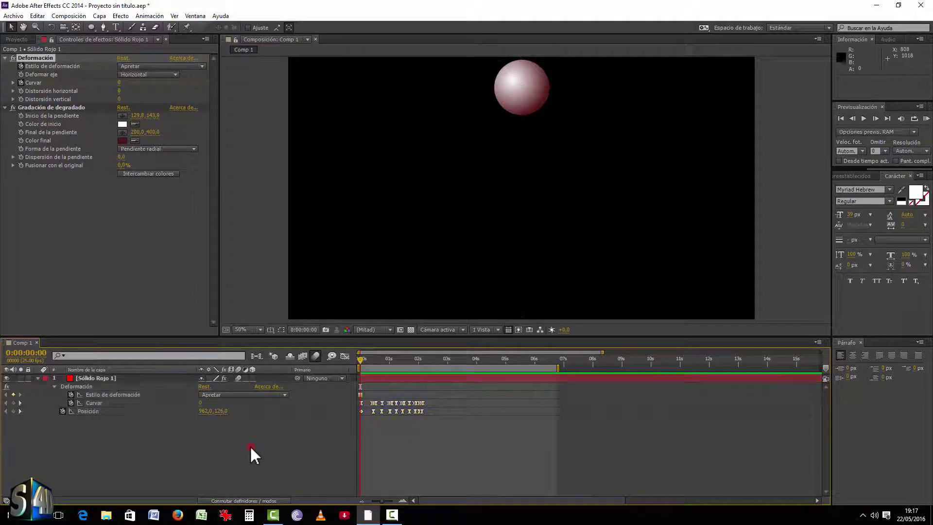
{"action": "left_click", "coordinate": [83, 389]}
{"action": "key", "text": "Delete"}
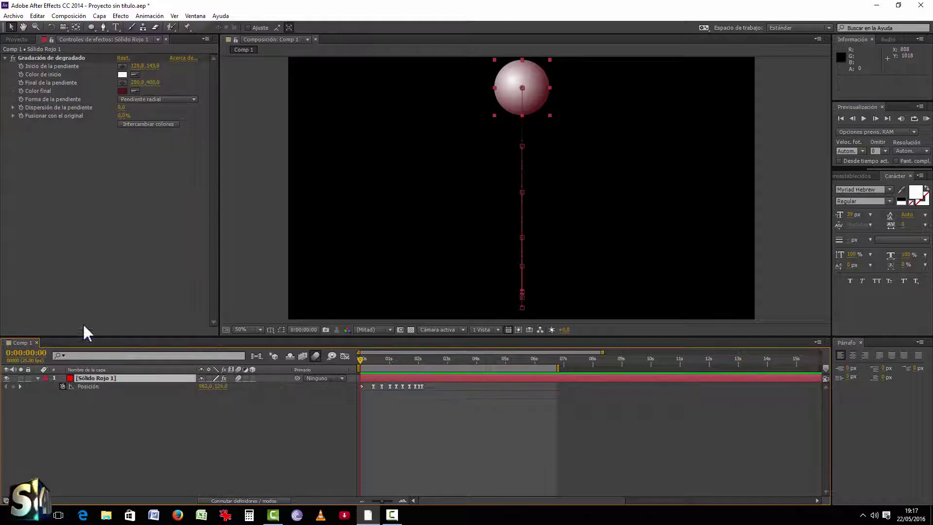
{"action": "left_click", "coordinate": [63, 386]}
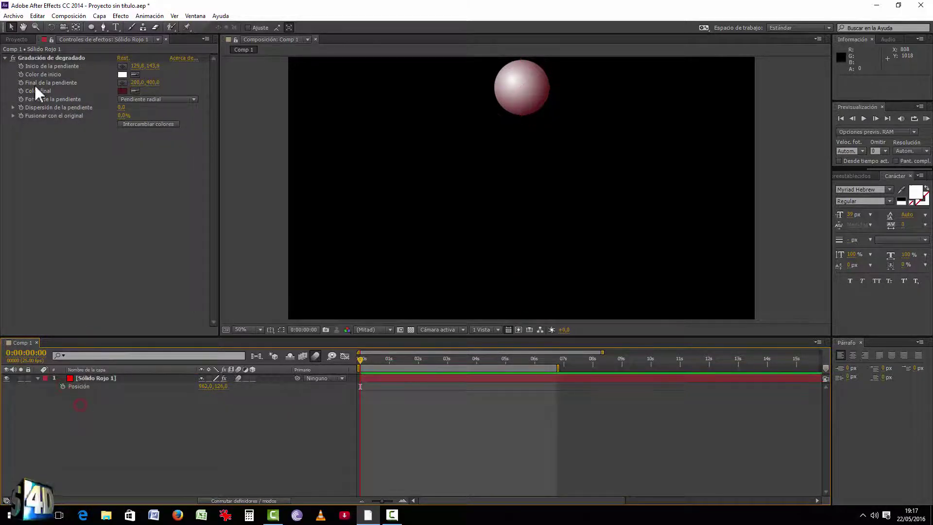
Collapse Gradación de degradado and move the static ball slightly left
{"action": "left_click", "coordinate": [28, 57]}
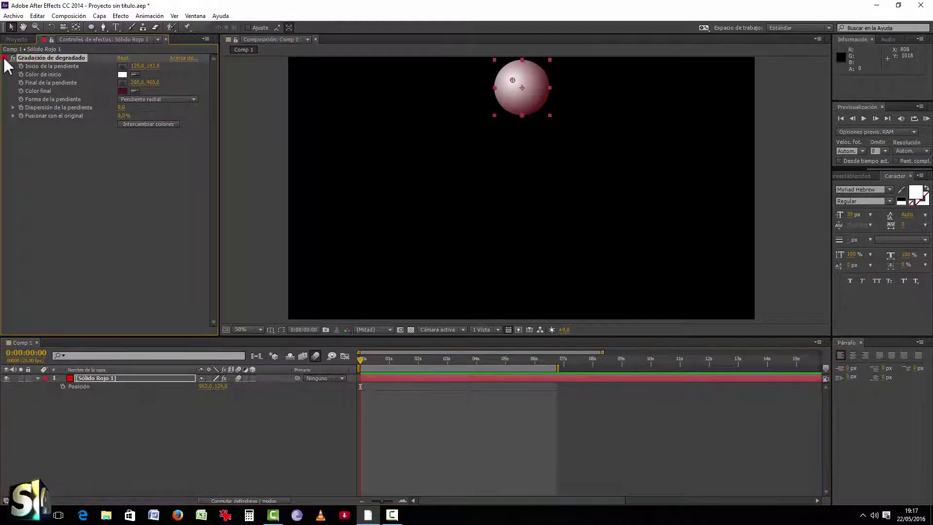
{"action": "left_click", "coordinate": [5, 58]}
{"action": "left_click_drag", "start_coordinate": [526, 85], "coordinate": [409, 83]}
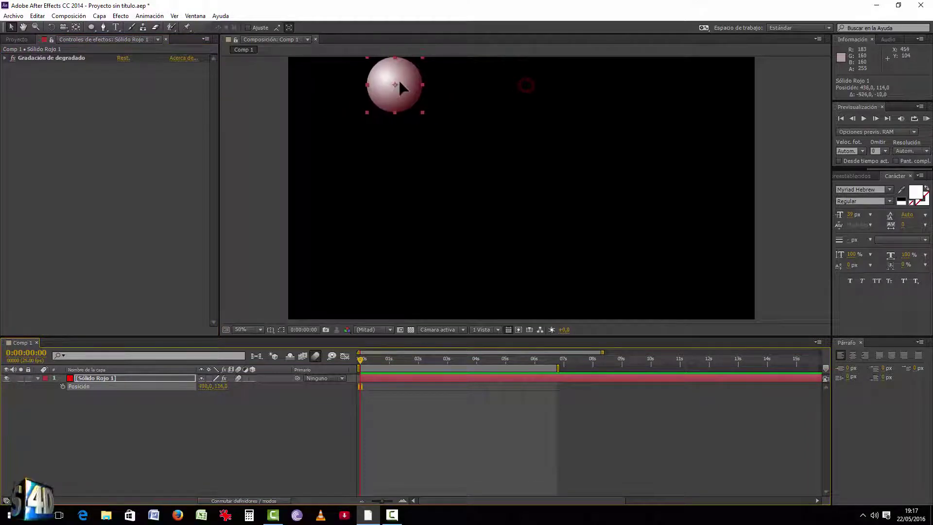
{"action": "left_click", "coordinate": [151, 438]}
{"action": "left_click", "coordinate": [39, 377]}
{"action": "left_click", "coordinate": [70, 397]}
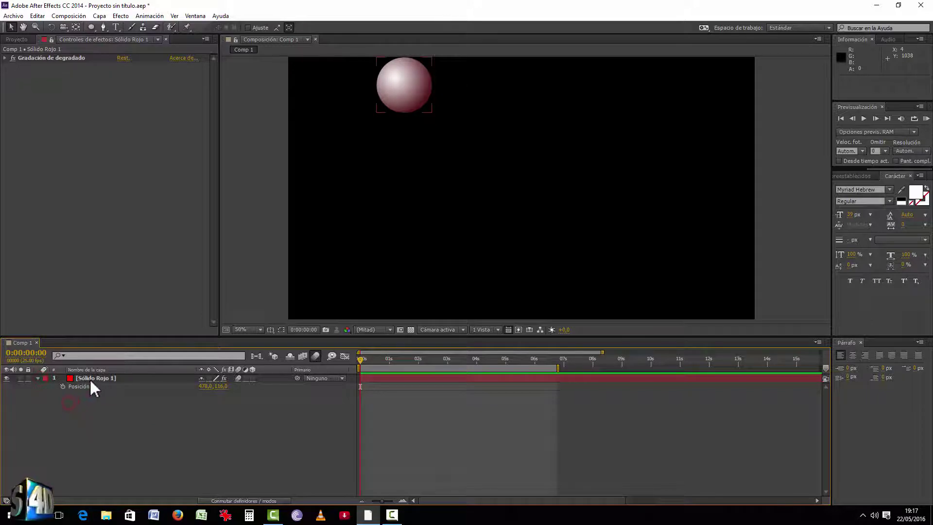
{"action": "left_click", "coordinate": [90, 378]}
Go to frame 24 and select the ball layer with its properties collapsed
{"action": "left_click", "coordinate": [379, 358]}
{"action": "left_click_drag", "start_coordinate": [379, 360], "coordinate": [364, 360]}
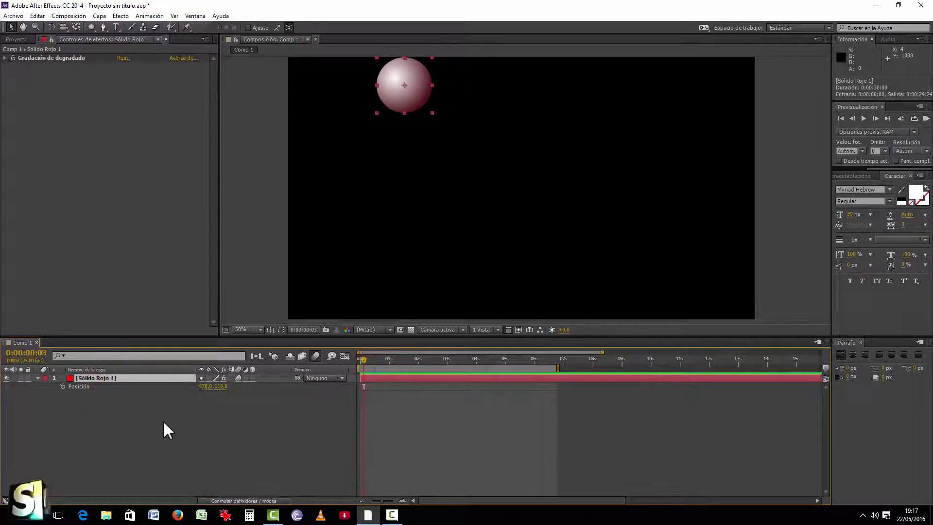
{"action": "left_click", "coordinate": [160, 422]}
{"action": "left_click", "coordinate": [388, 359]}
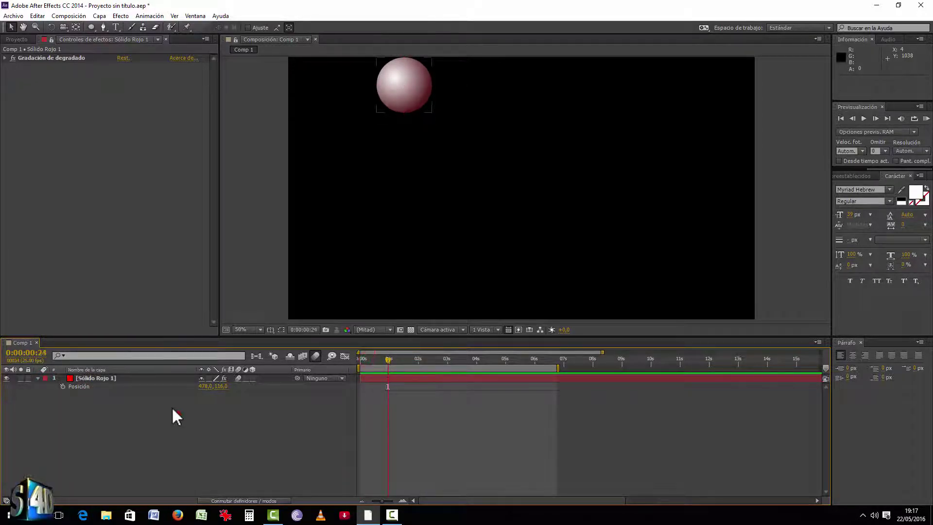
{"action": "left_click", "coordinate": [106, 387]}
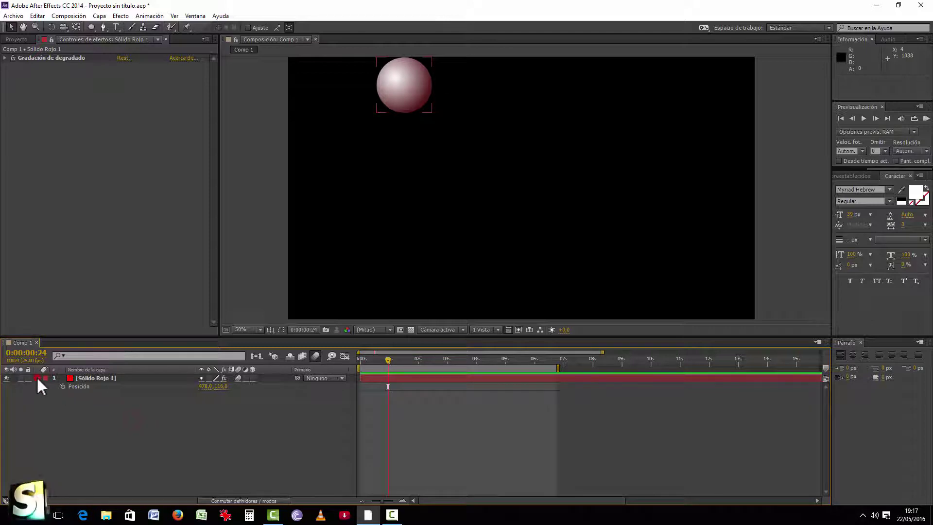
{"action": "left_click", "coordinate": [37, 378]}
{"action": "left_click", "coordinate": [77, 378]}
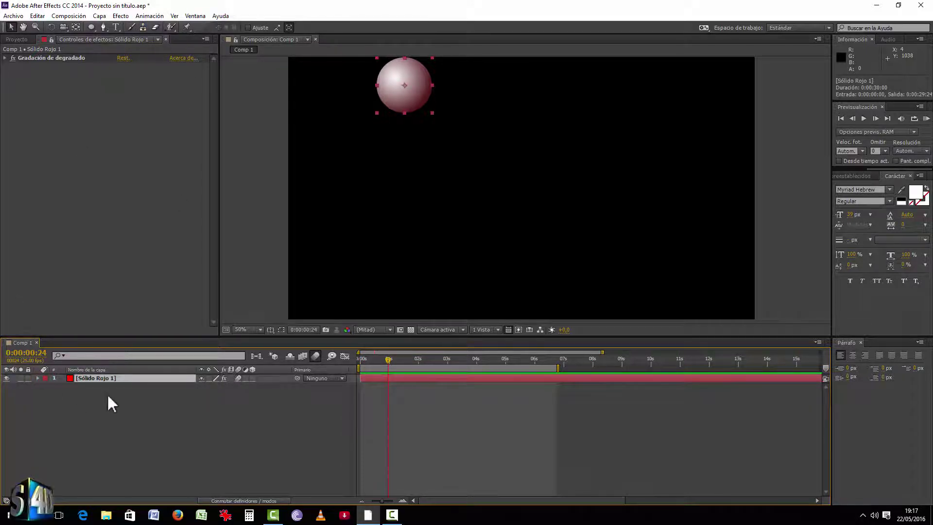
Apply the saved BOING PELOTA.ffx preset to the ball, restoring Deformación and the bounce path
{"action": "left_click", "coordinate": [146, 16]}
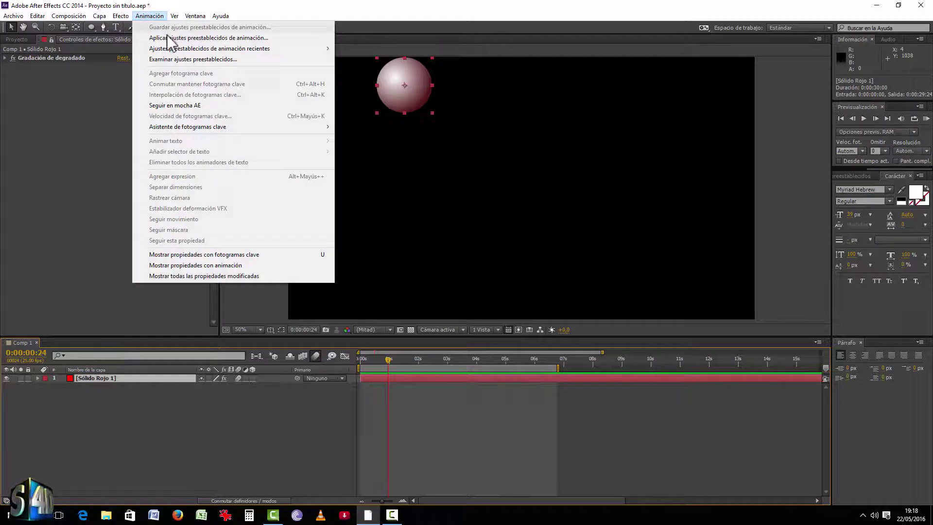
{"action": "left_click", "coordinate": [185, 59]}
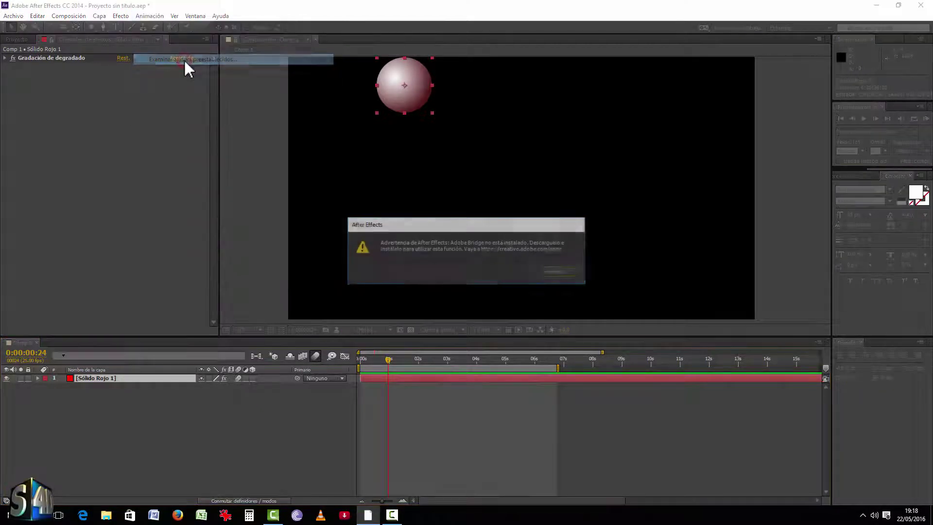
{"action": "left_click", "coordinate": [568, 275]}
{"action": "left_click", "coordinate": [149, 16]}
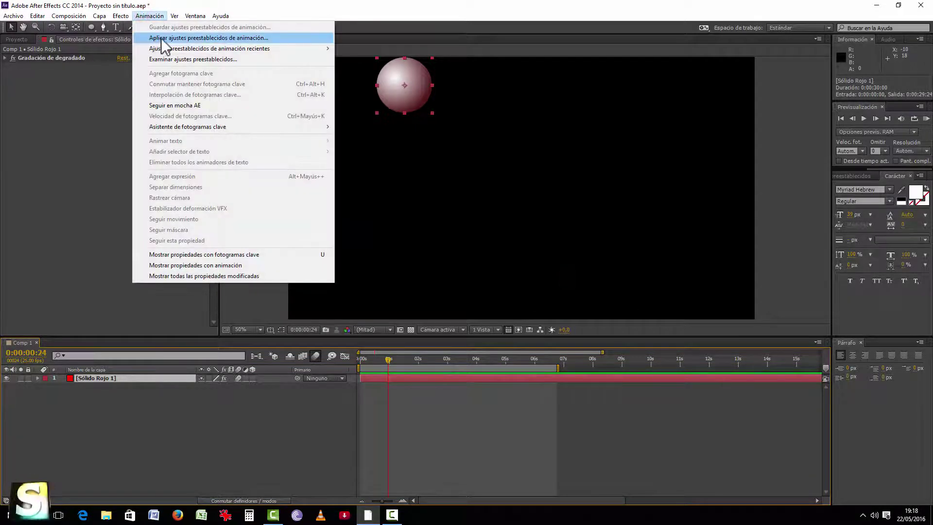
{"action": "left_click", "coordinate": [186, 39]}
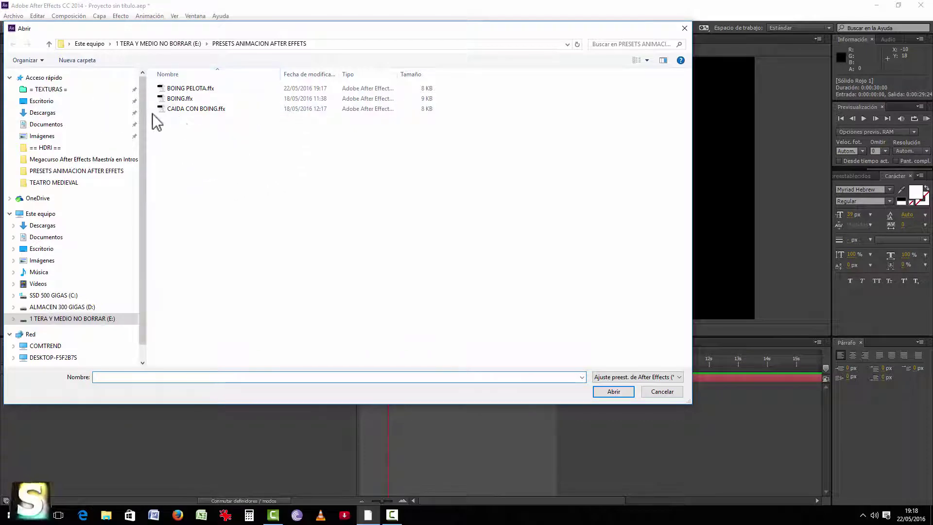
{"action": "left_click", "coordinate": [194, 89]}
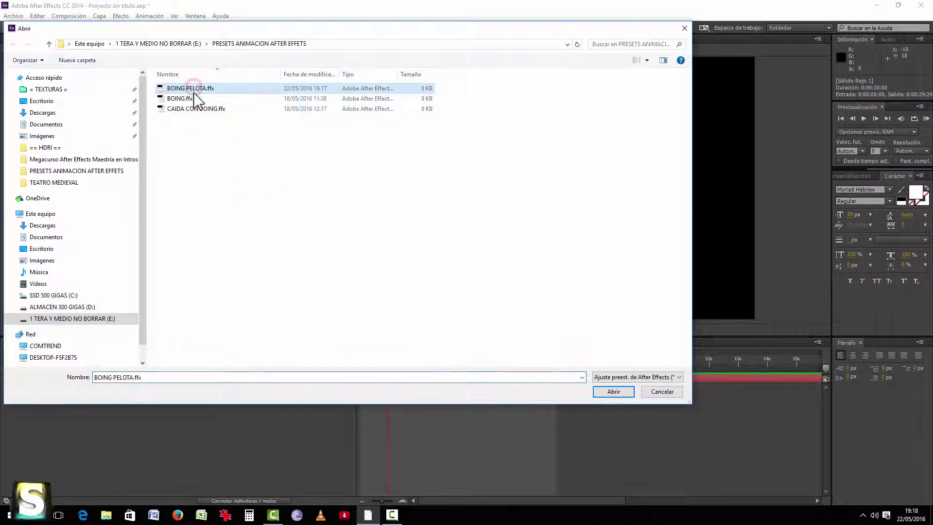
{"action": "left_click", "coordinate": [609, 391]}
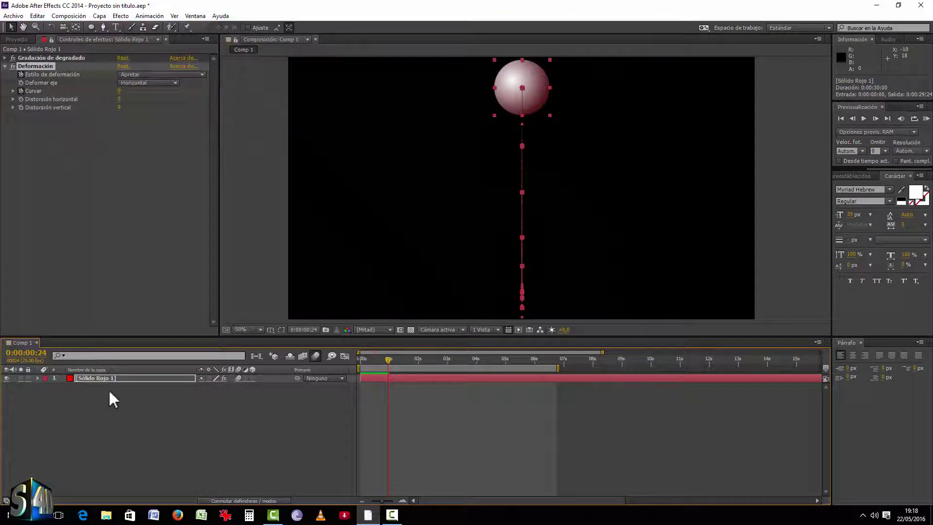
Preview the ball's bounce animation and move the current time forward
{"action": "left_click", "coordinate": [96, 379]}
{"action": "key", "text": "u"}
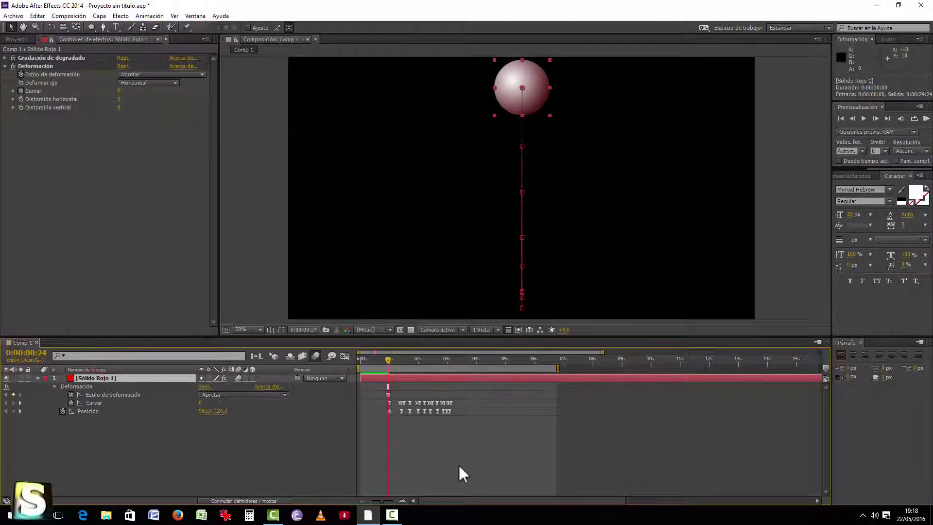
{"action": "key", "text": "u"}
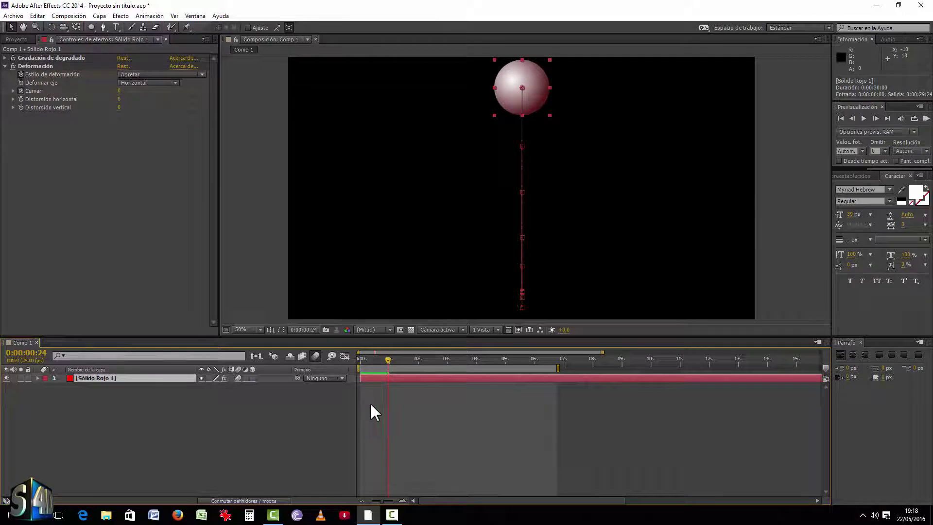
{"action": "left_click", "coordinate": [289, 437]}
{"action": "key", "text": "KP_0"}
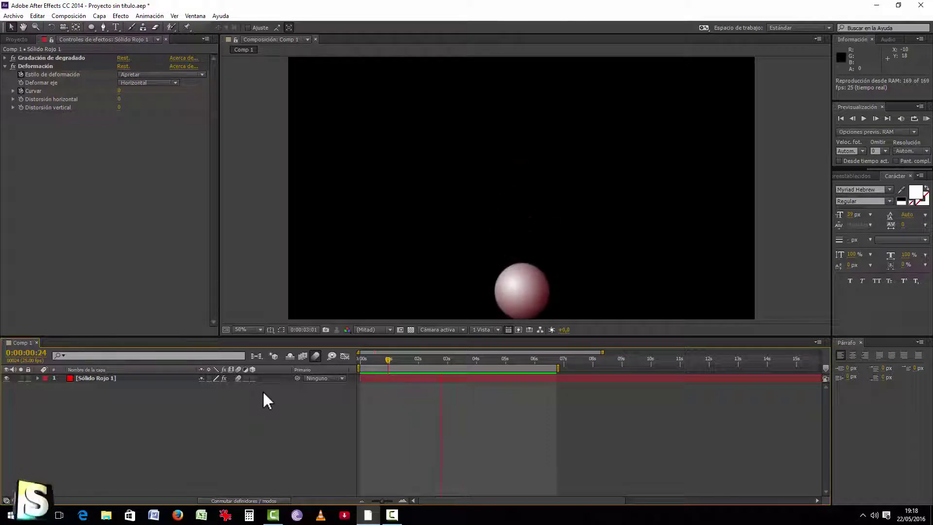
{"action": "key", "text": "space"}
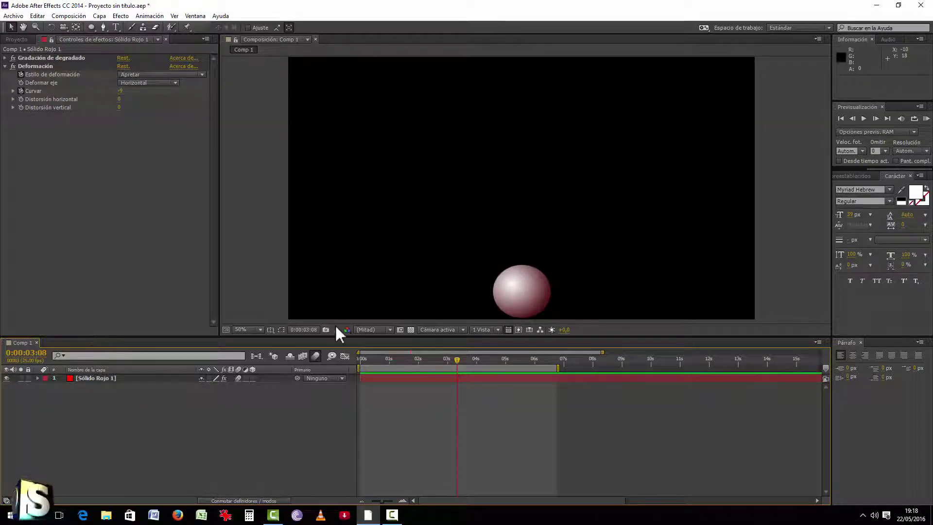
{"action": "left_click_drag", "start_coordinate": [369, 359], "coordinate": [464, 364]}
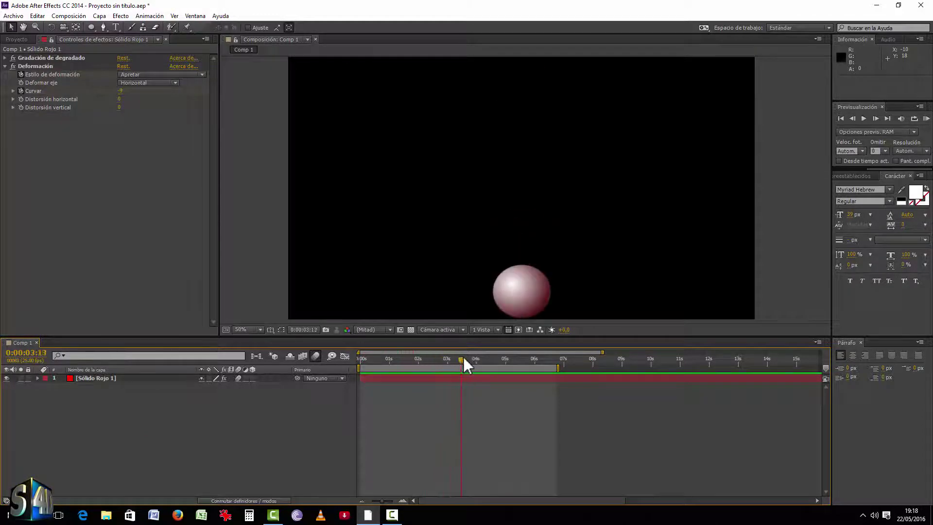
Reapply BOING PELOTA from recent presets to the ball and preview the doubled bounce
{"action": "left_click", "coordinate": [90, 378]}
{"action": "left_click", "coordinate": [156, 15]}
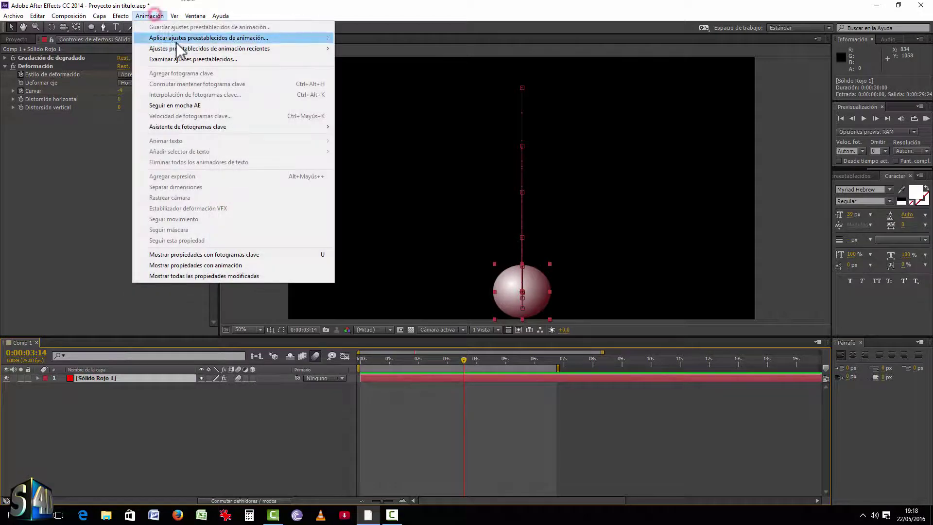
{"action": "mouse_move", "coordinate": [179, 48]}
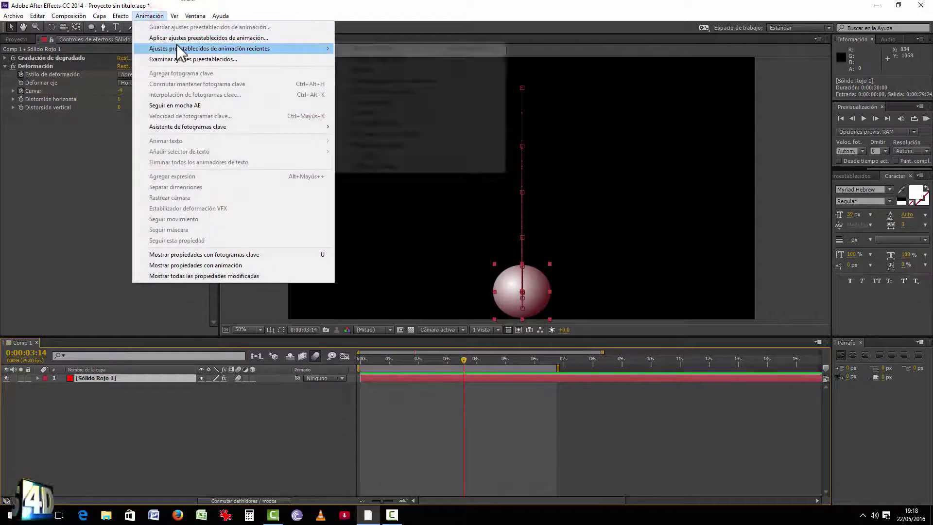
{"action": "left_click", "coordinate": [397, 49]}
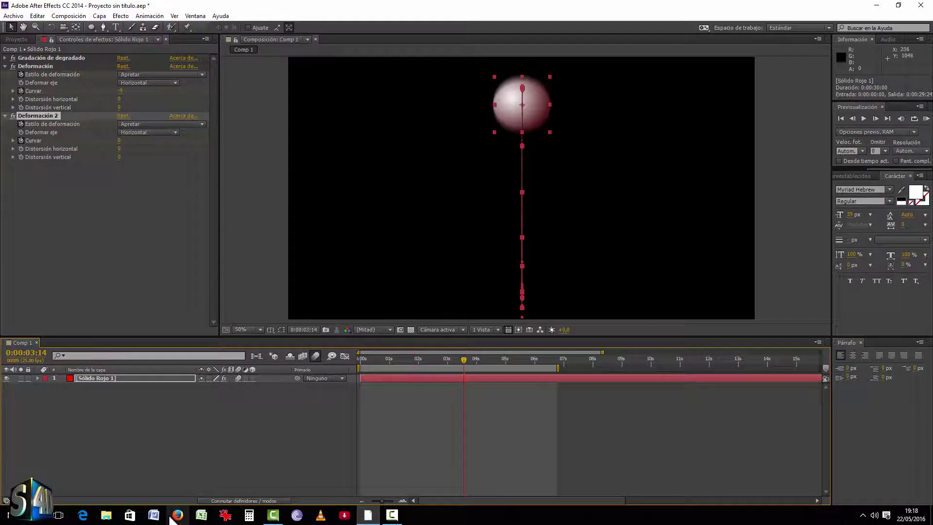
{"action": "key", "text": "KP_0"}
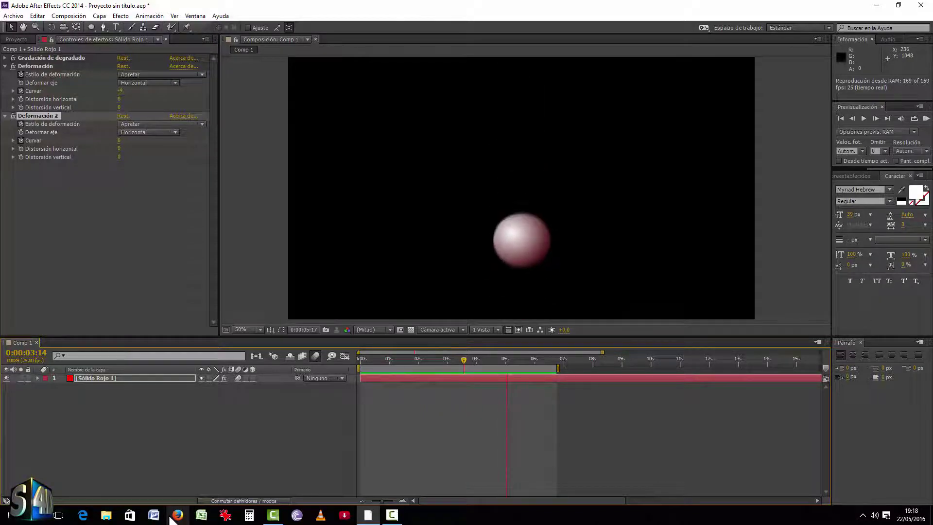
{"action": "key", "text": "space"}
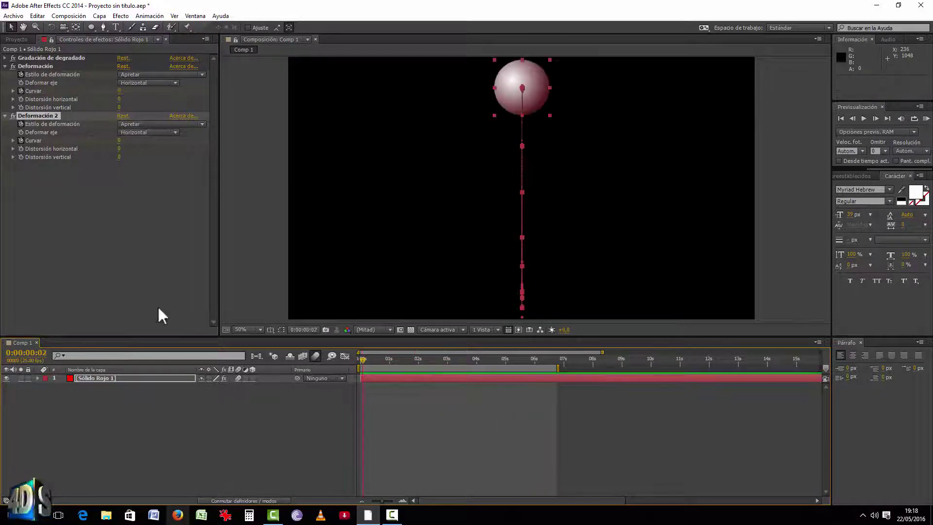
Delete the ball layer from Comp 1
{"action": "left_click", "coordinate": [180, 429]}
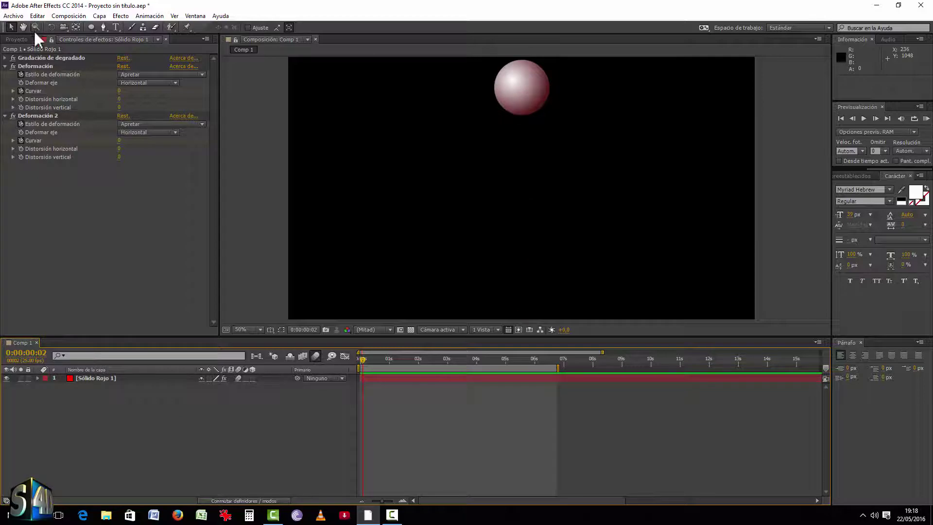
{"action": "left_click", "coordinate": [14, 38]}
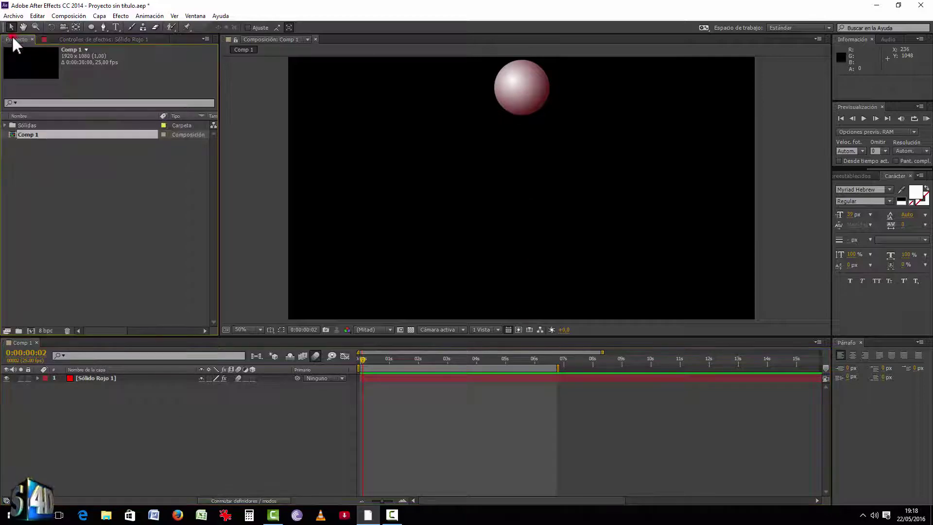
{"action": "left_click", "coordinate": [98, 378]}
{"action": "key", "text": "Delete"}
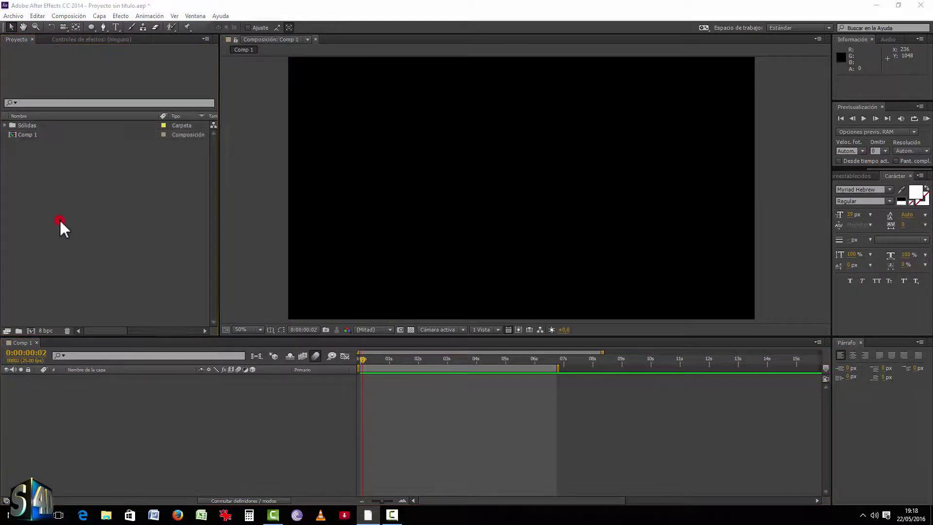
{"action": "double_click", "coordinate": [59, 223]}
{"action": "left_click_drag", "start_coordinate": [736, 137], "coordinate": [742, 156]}
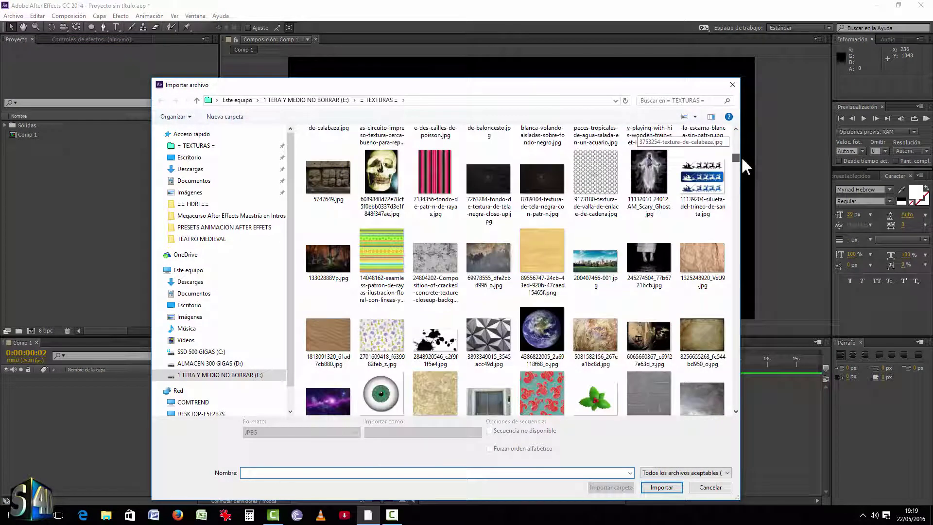
{"action": "double_click", "coordinate": [381, 396]}
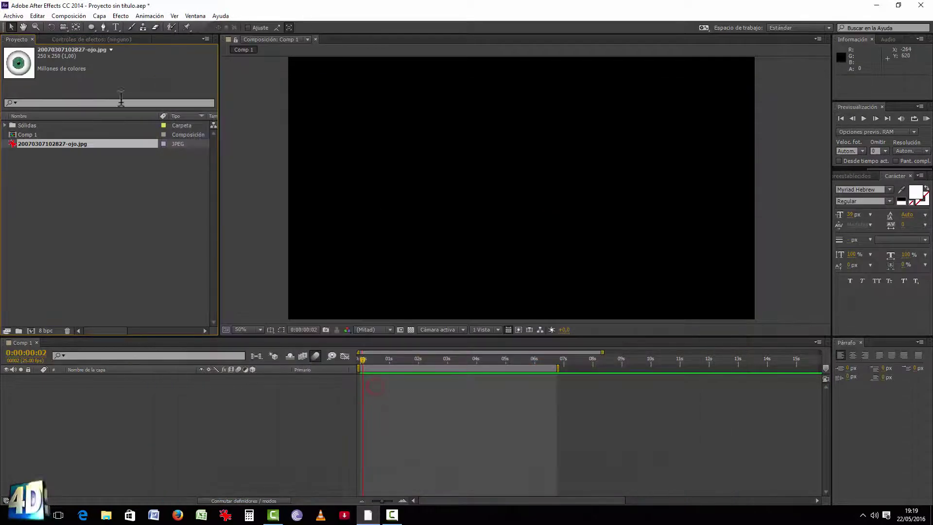
{"action": "mouse_move", "coordinate": [13, 145]}
{"action": "left_mouse_down"}
{"action": "mouse_move", "coordinate": [562, 214]}
{"action": "mouse_move", "coordinate": [523, 187]}
{"action": "left_mouse_up"}
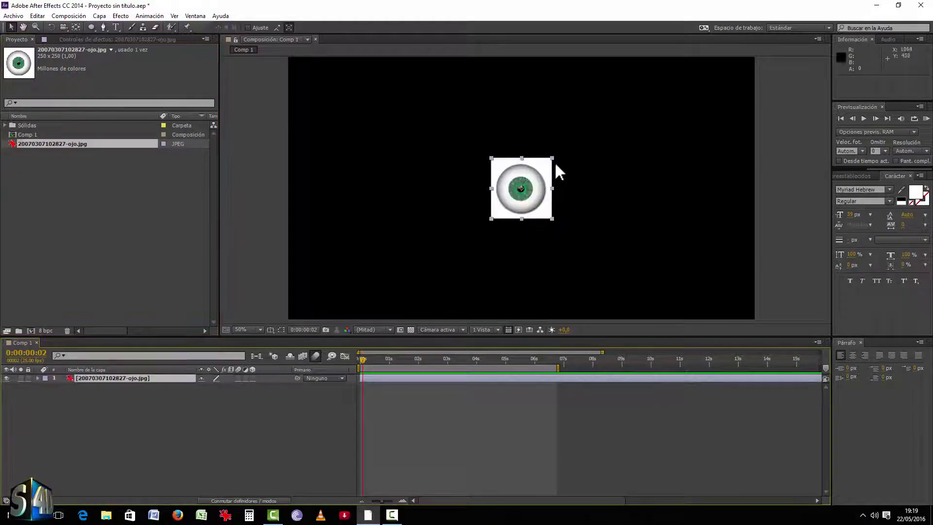
Scale the eye up to about 258% and mask it with an elliptical Máscara 1
{"action": "left_click_drag", "start_coordinate": [555, 159], "coordinate": [617, 111]}
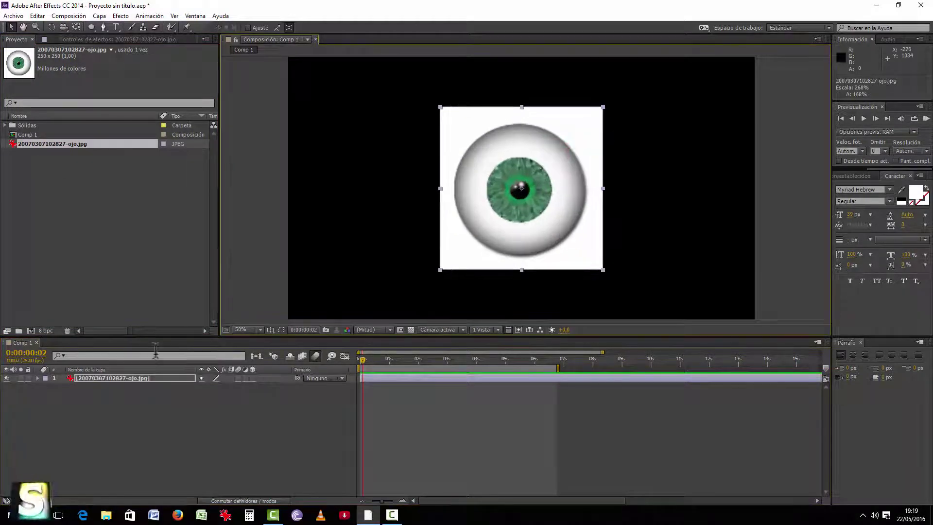
{"action": "left_click", "coordinate": [92, 27]}
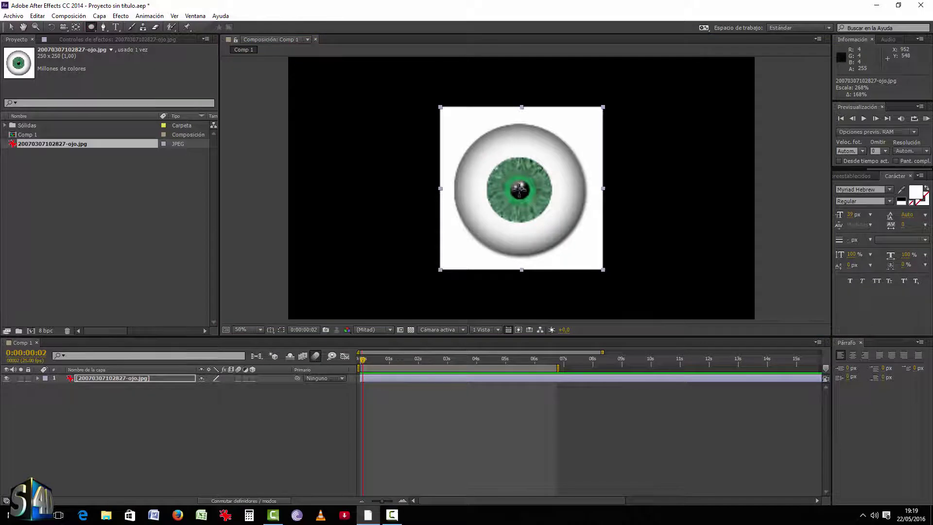
{"action": "left_click_drag", "start_coordinate": [519, 190], "coordinate": [548, 160]}
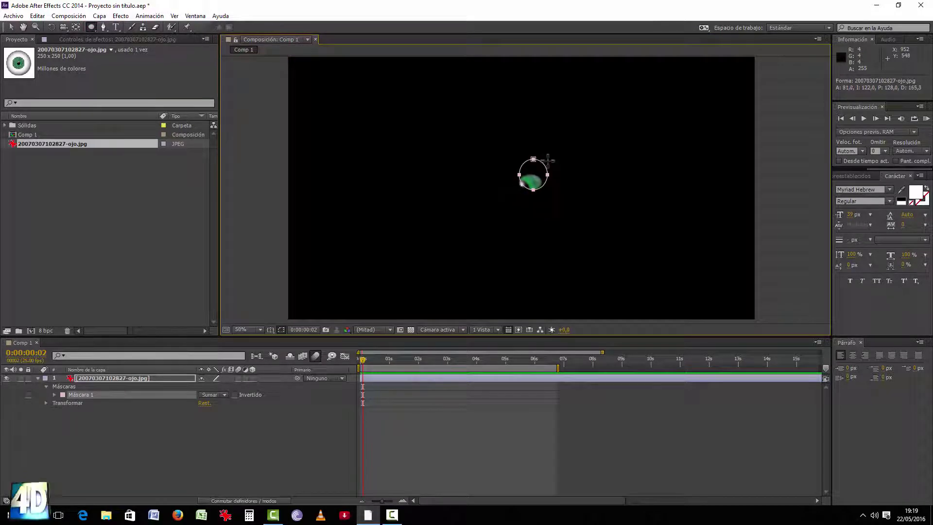
{"action": "left_click_drag", "start_coordinate": [548, 159], "coordinate": [577, 131]}
{"action": "left_click", "coordinate": [374, 334]}
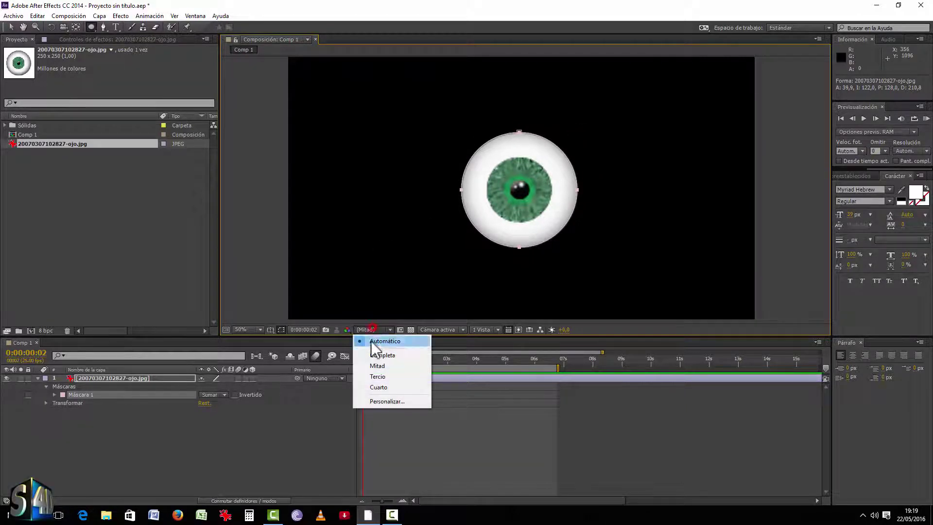
{"action": "left_click", "coordinate": [378, 351]}
Shrink the eye to about 119% scale and move it to the frame's top
{"action": "left_click", "coordinate": [167, 447]}
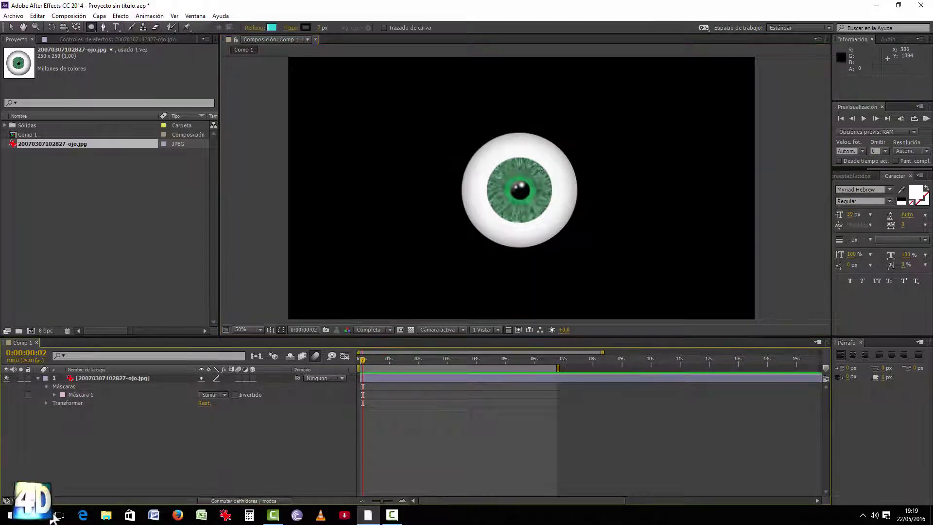
{"action": "left_click", "coordinate": [89, 379]}
{"action": "key", "text": "s"}
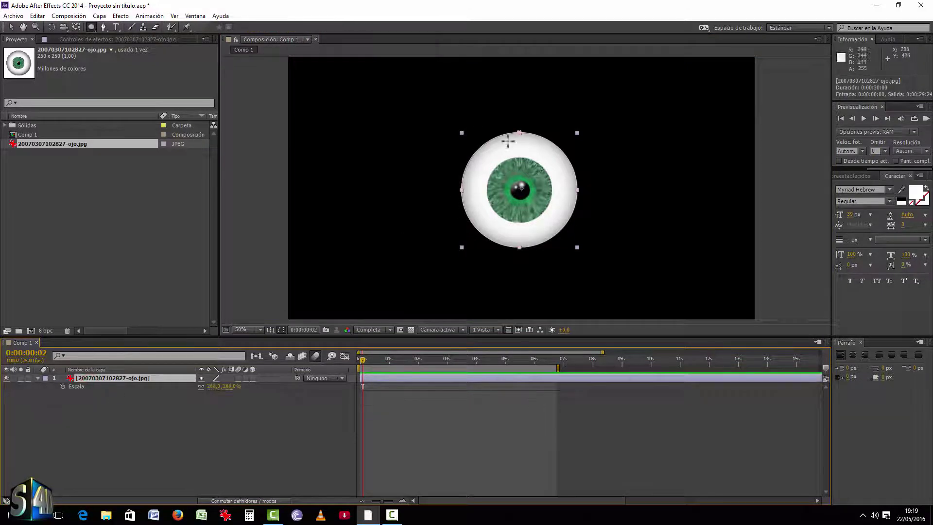
{"action": "key", "text": "v"}
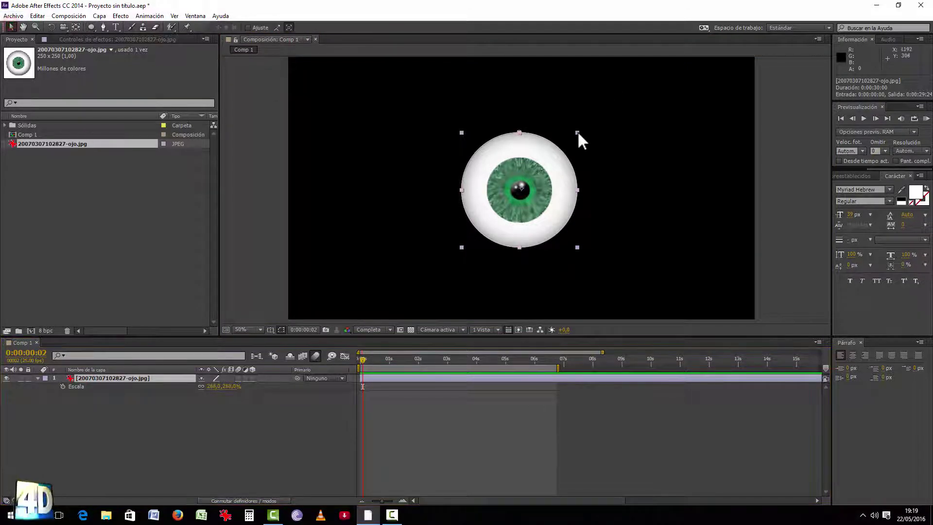
{"action": "left_click_drag", "start_coordinate": [578, 132], "coordinate": [547, 162]}
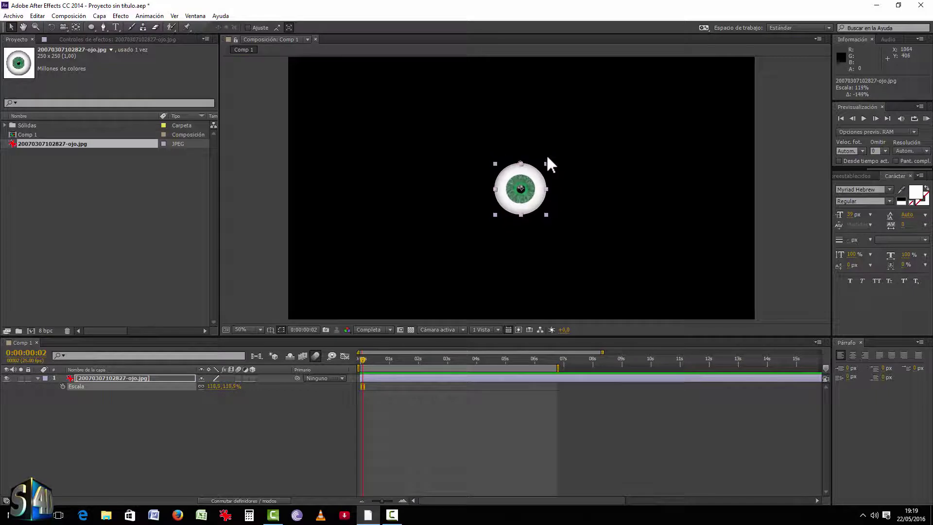
{"action": "left_click_drag", "start_coordinate": [527, 205], "coordinate": [530, 104]}
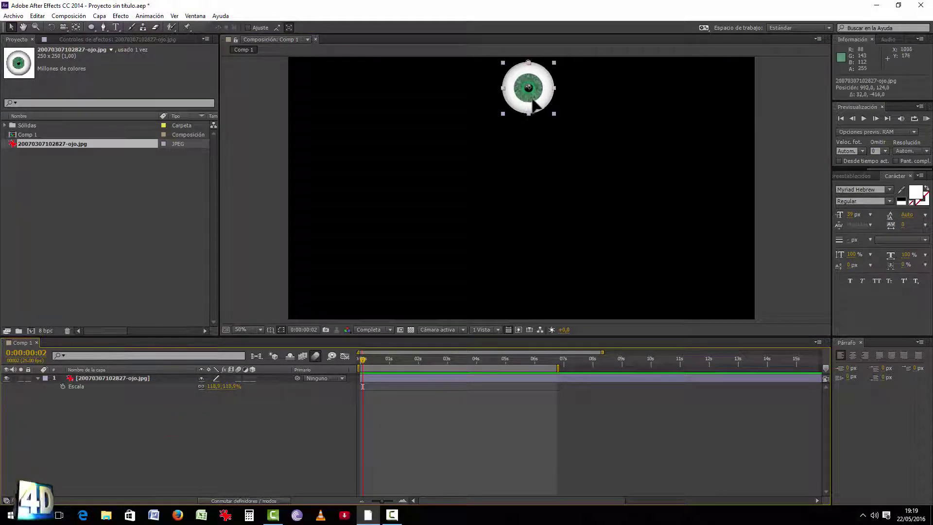
{"action": "left_click", "coordinate": [84, 378]}
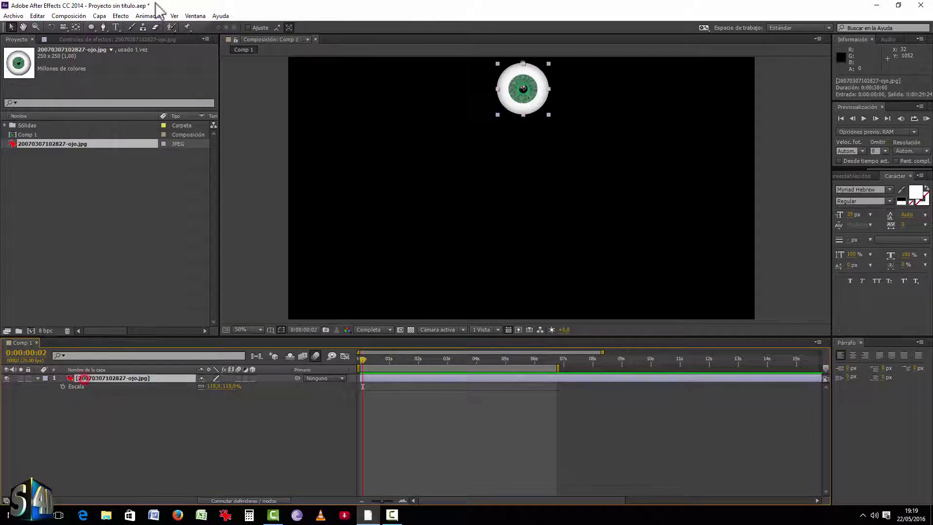
Apply the recent BOING PELOTA preset to the eye layer and preview its bounce
{"action": "left_click", "coordinate": [152, 16]}
{"action": "mouse_move", "coordinate": [175, 48]}
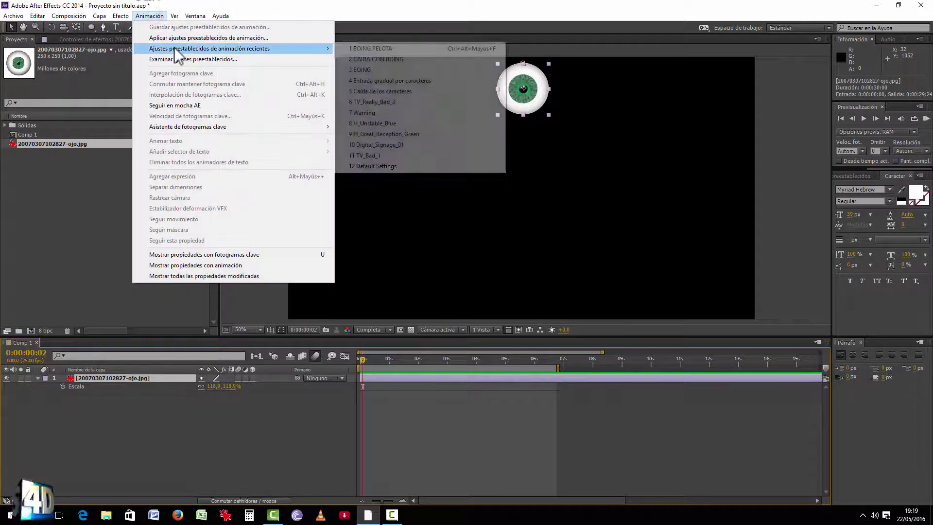
{"action": "left_click", "coordinate": [368, 47]}
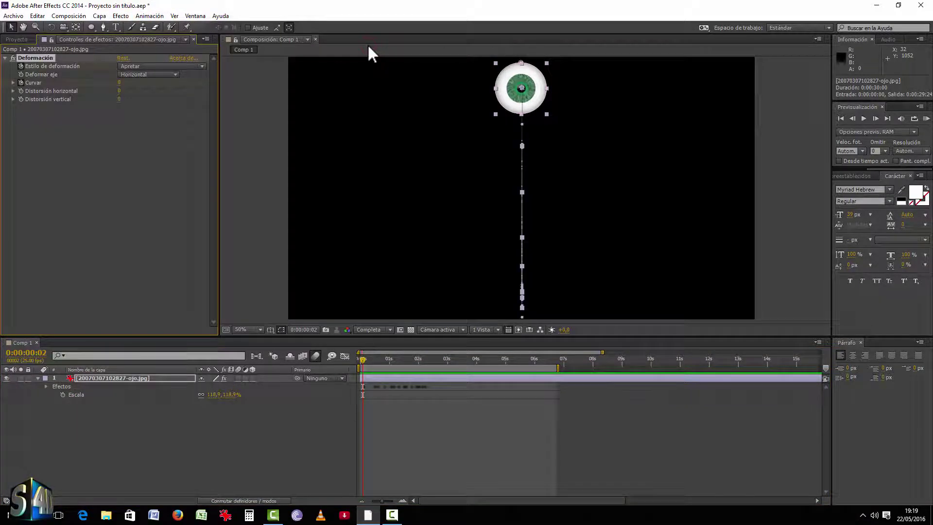
{"action": "key", "text": "space"}
{"action": "left_click", "coordinate": [163, 459]}
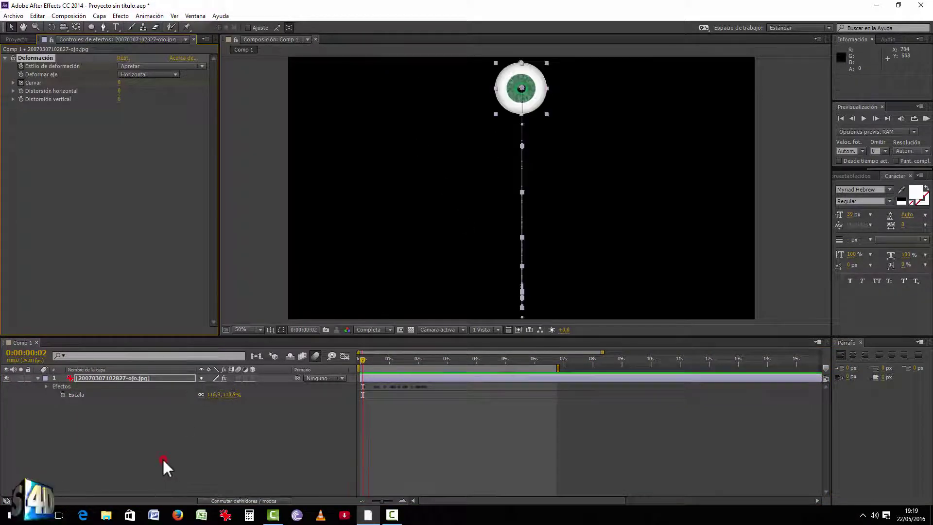
{"action": "key", "text": "space"}
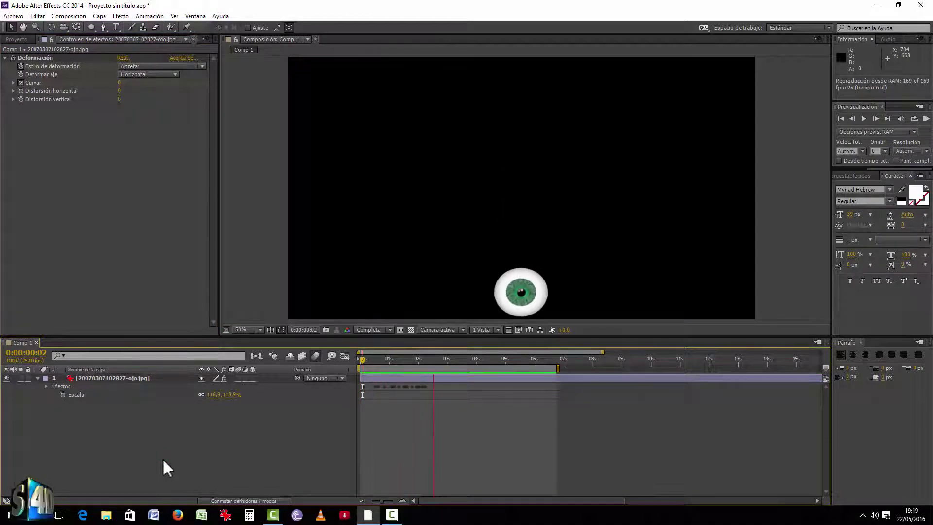
{"action": "key", "text": "space"}
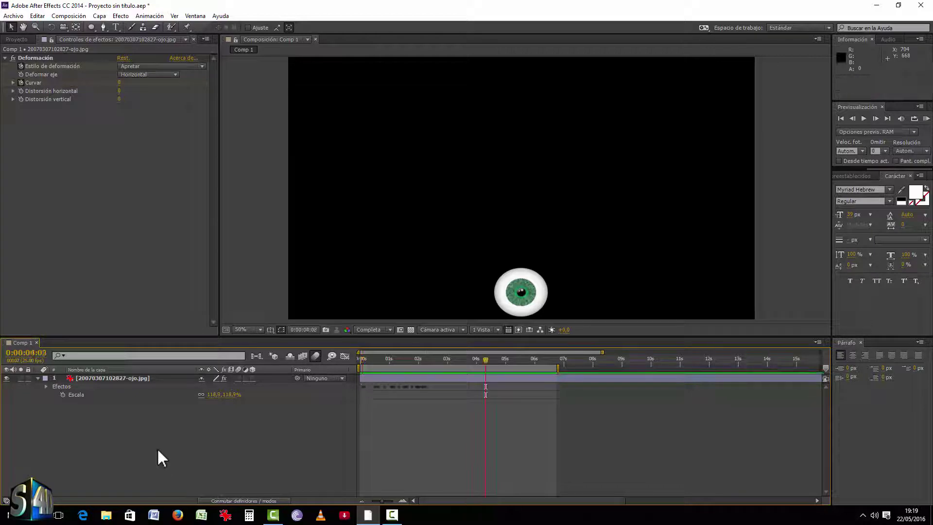
{"action": "left_click", "coordinate": [150, 15]}
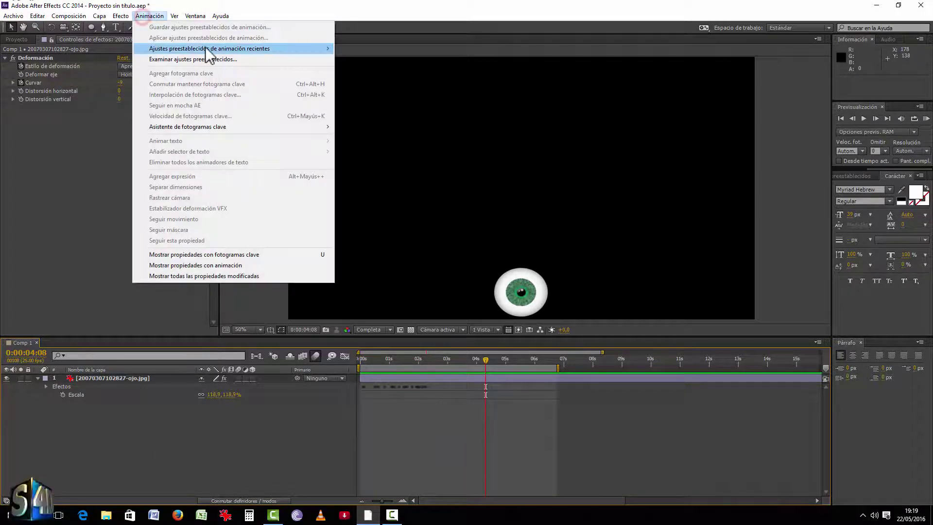
{"action": "mouse_move", "coordinate": [272, 48]}
{"action": "left_click", "coordinate": [365, 48]}
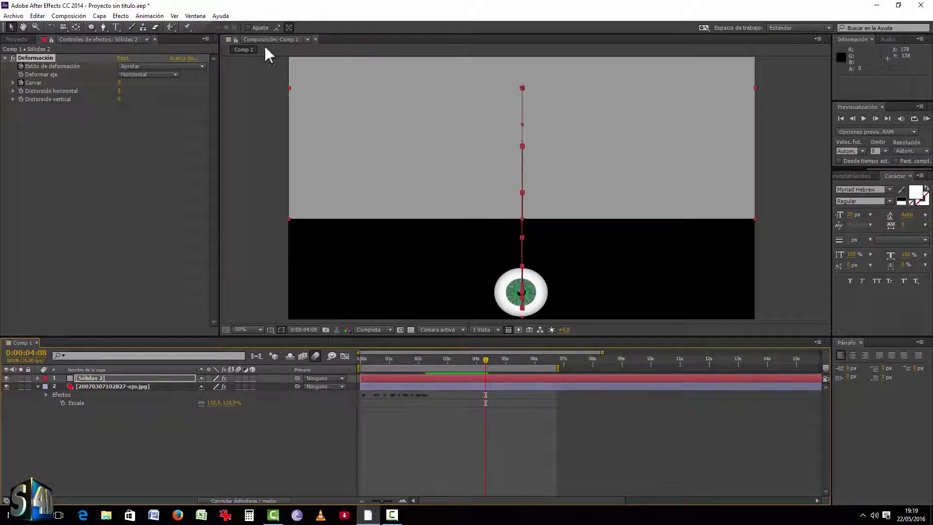
{"action": "left_click", "coordinate": [118, 436]}
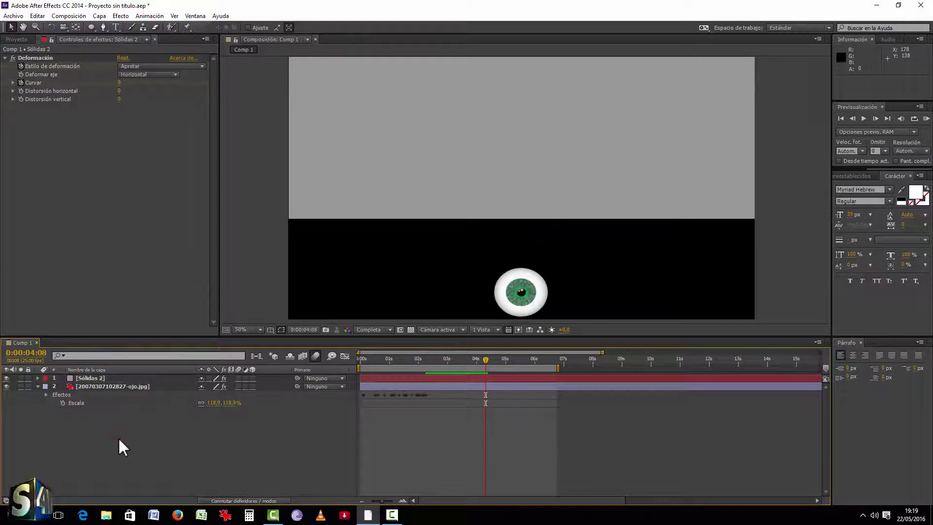
{"action": "key", "text": "KP_0"}
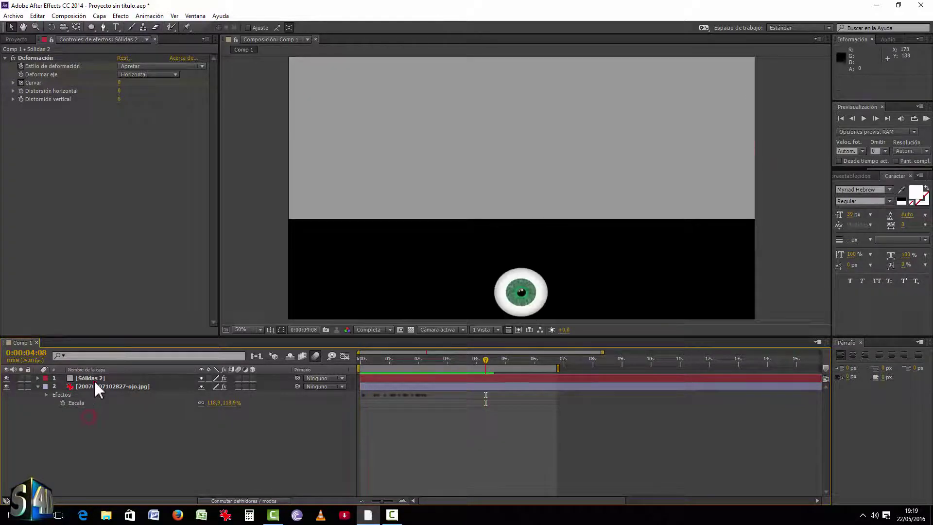
{"action": "left_click", "coordinate": [95, 378]}
{"action": "key", "text": "Delete"}
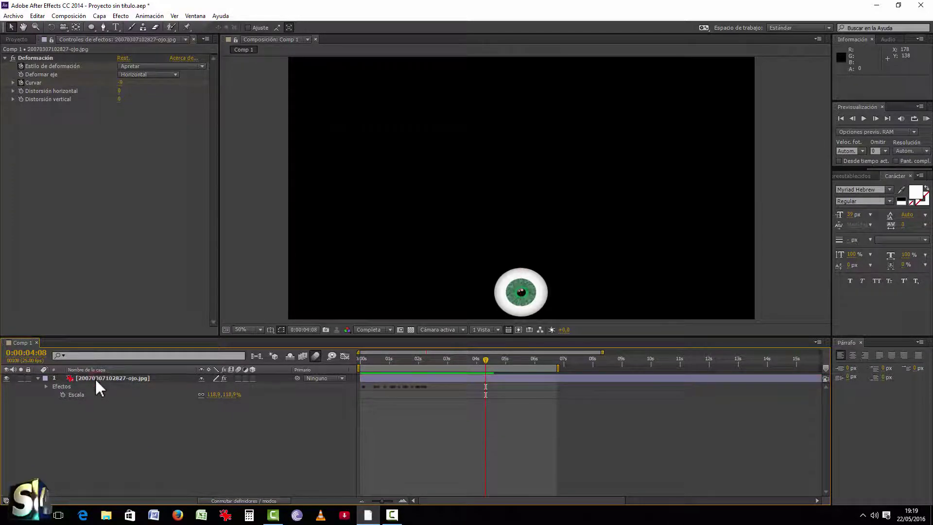
Apply BOING PELOTA to the eye again, adding Deformación 2, and preview the bounce
{"action": "left_click", "coordinate": [93, 380]}
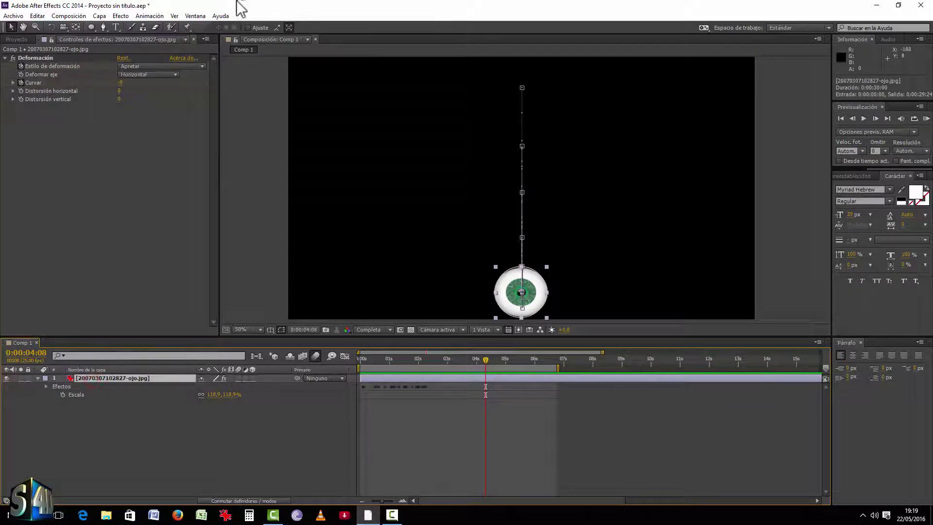
{"action": "left_click", "coordinate": [156, 16]}
{"action": "mouse_move", "coordinate": [204, 51]}
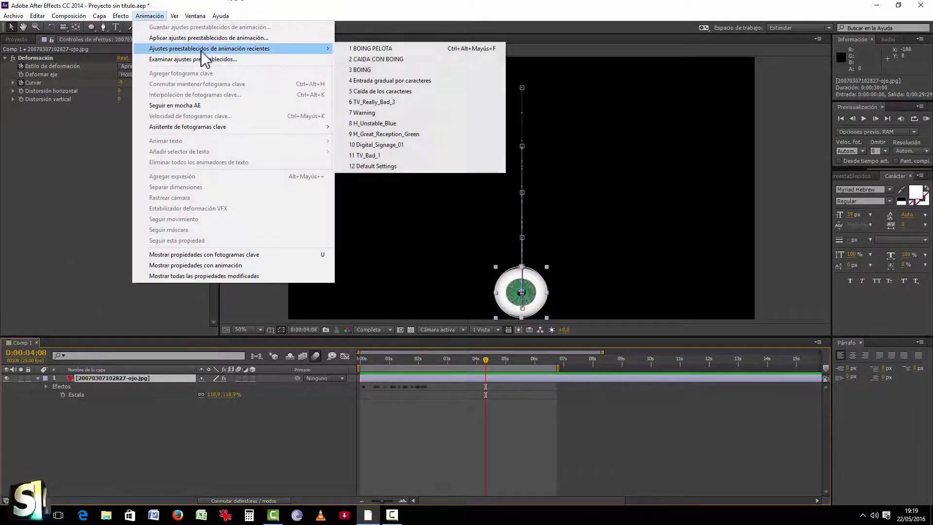
{"action": "left_click", "coordinate": [394, 48]}
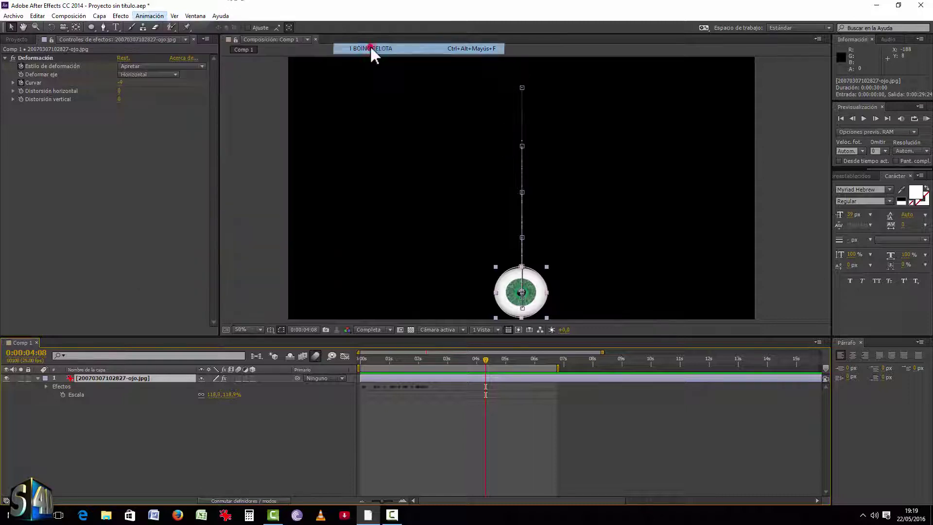
{"action": "key", "text": "space"}
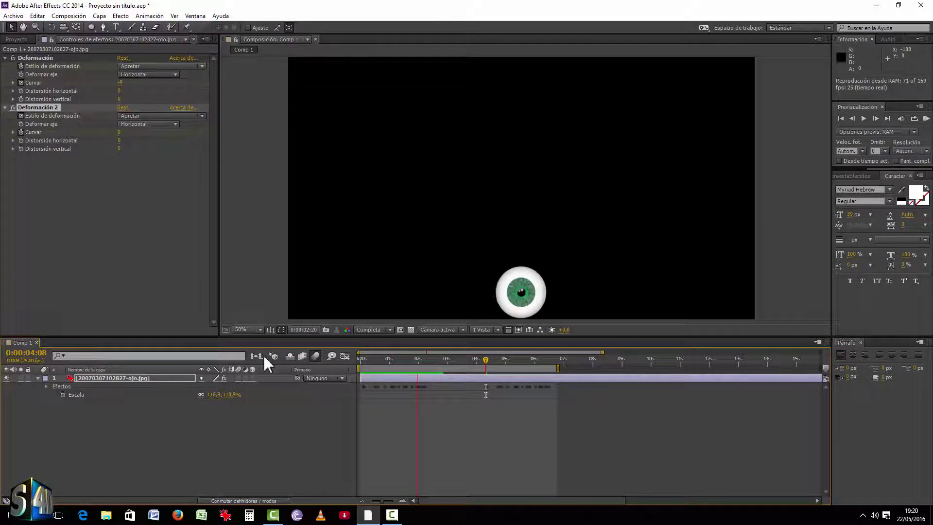
{"action": "left_click", "coordinate": [240, 378]}
{"action": "left_click", "coordinate": [183, 459]}
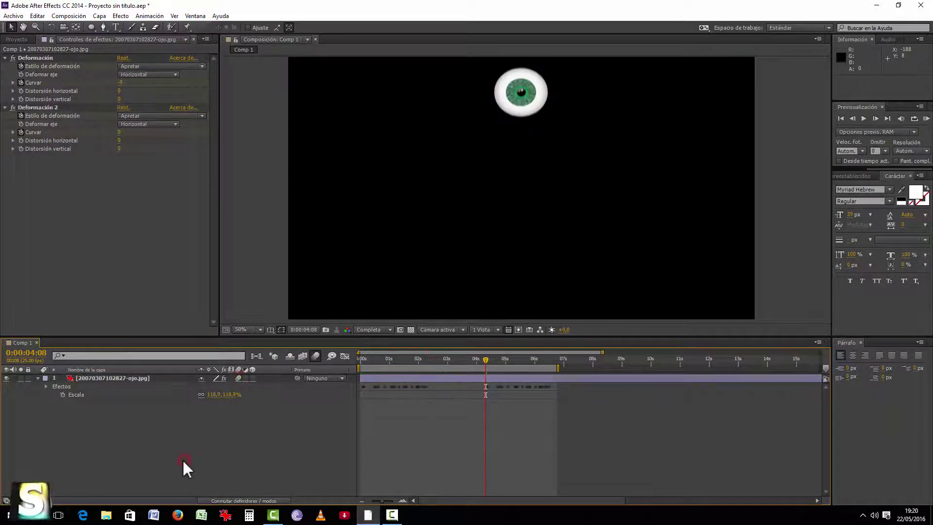
{"action": "key", "text": "KP_0"}
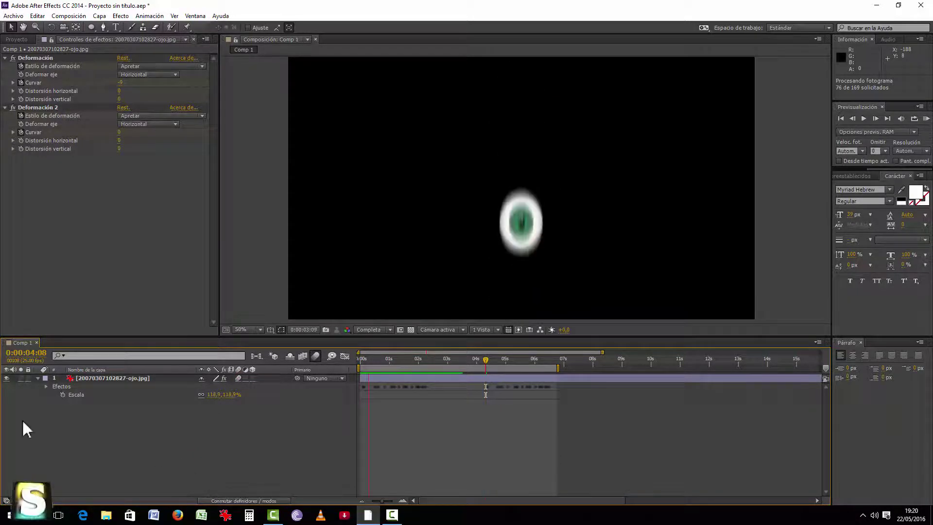
{"action": "key", "text": "space"}
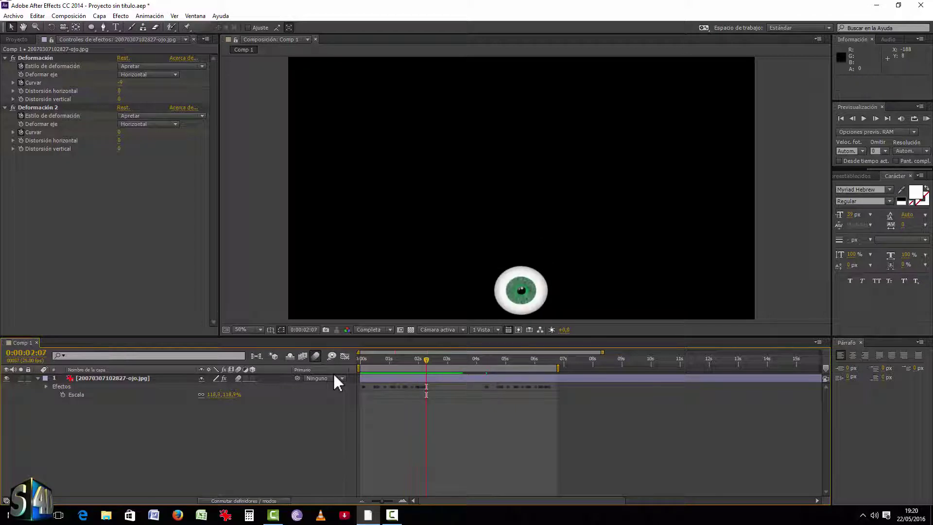
Import the face photo carota alredo.jpg and add it to Comp 1
{"action": "left_click_drag", "start_coordinate": [431, 362], "coordinate": [473, 360]}
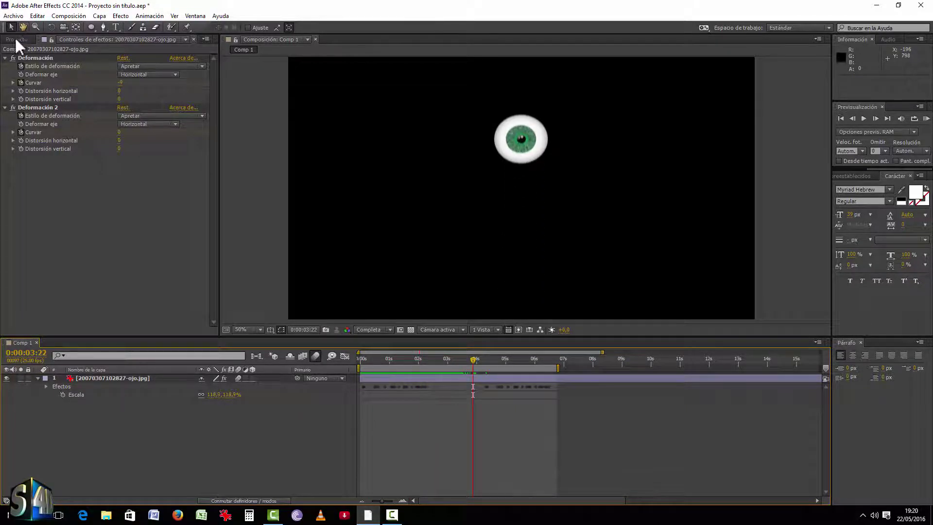
{"action": "left_click", "coordinate": [16, 39]}
{"action": "double_click", "coordinate": [80, 261]}
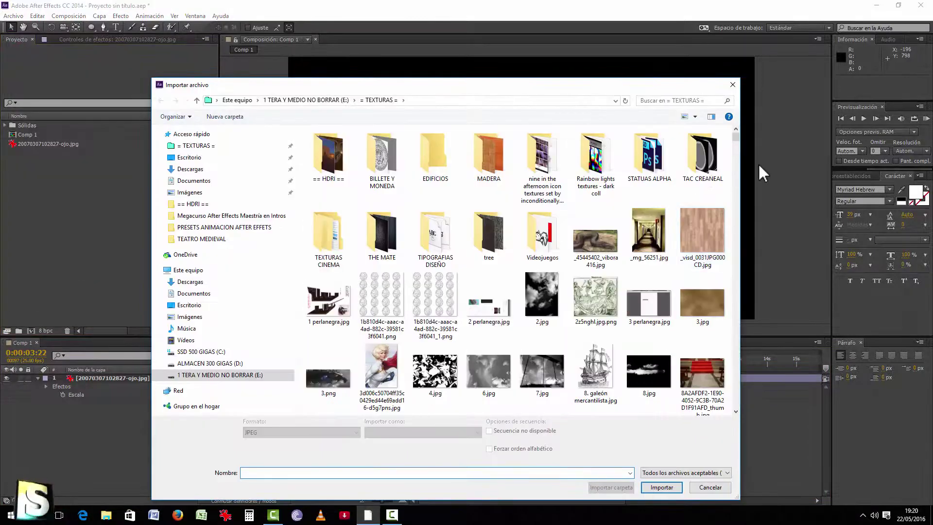
{"action": "left_click_drag", "start_coordinate": [739, 135], "coordinate": [737, 190]}
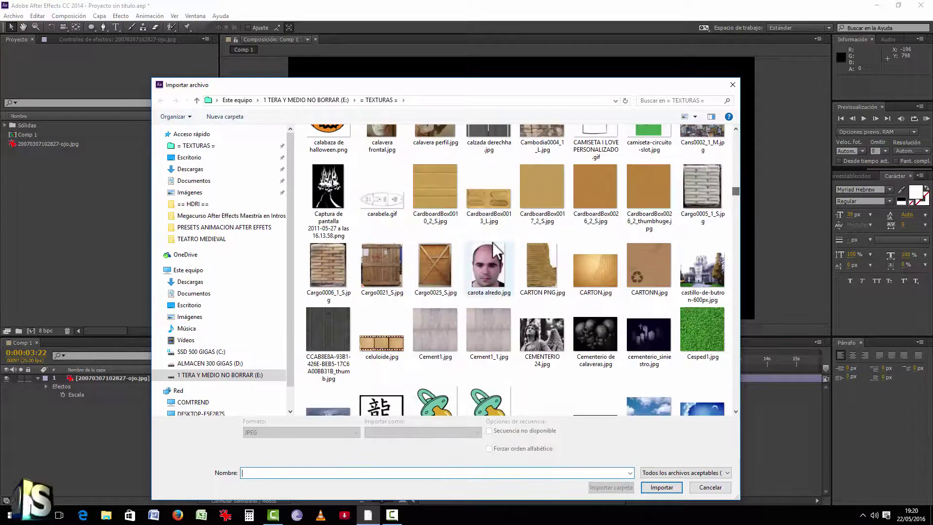
{"action": "double_click", "coordinate": [488, 286]}
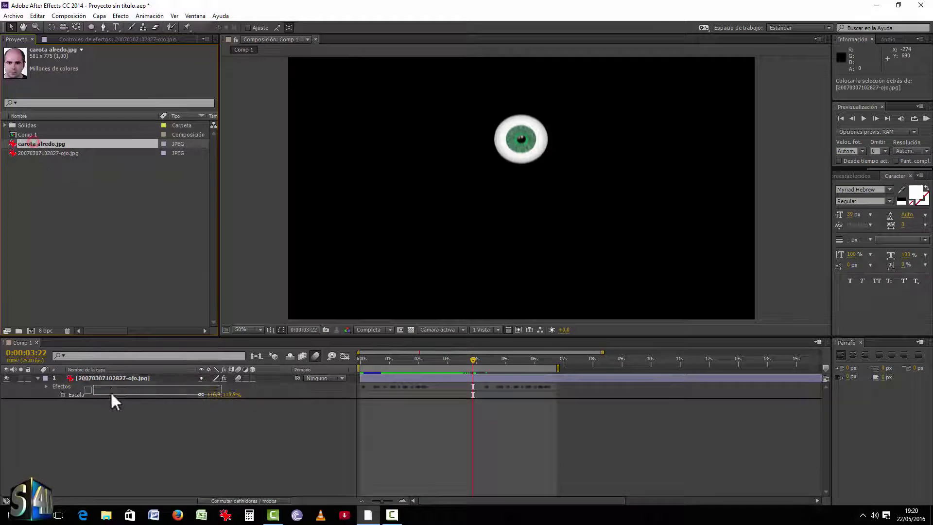
{"action": "left_click_drag", "start_coordinate": [33, 141], "coordinate": [124, 375]}
Delete the eye layer and place a first Pen point beside the head
{"action": "key", "text": "Delete"}
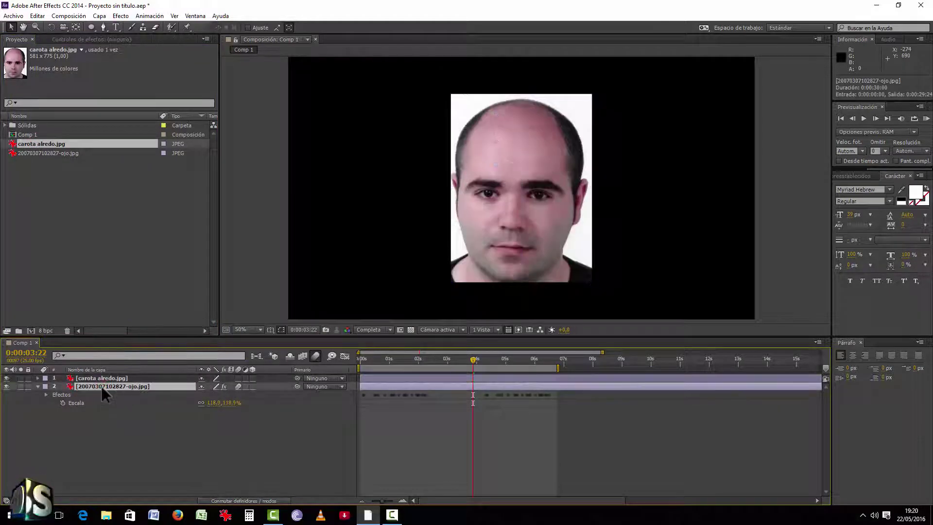
{"action": "left_click", "coordinate": [105, 27]}
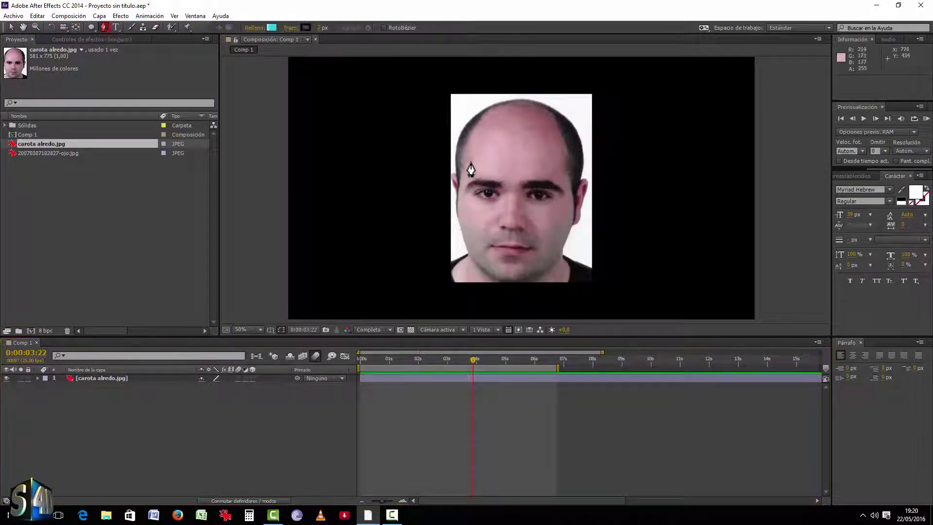
{"action": "left_click", "coordinate": [487, 109]}
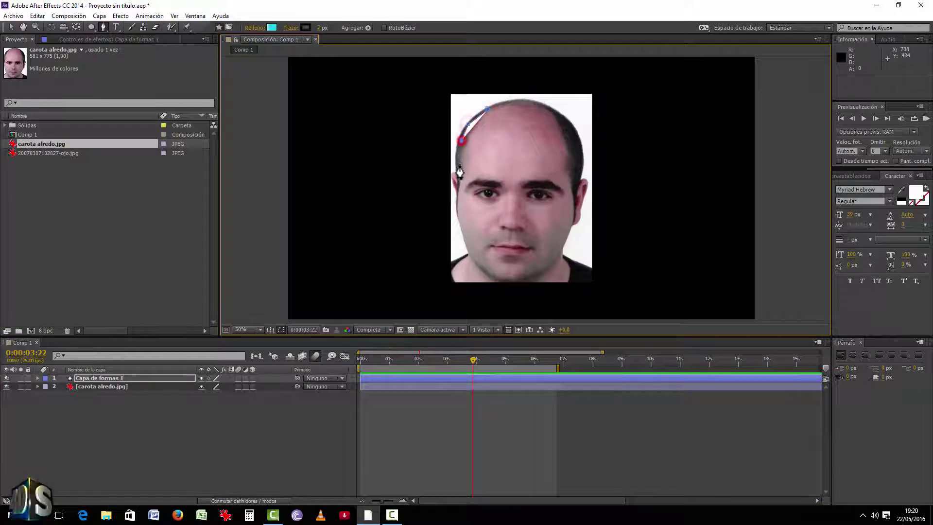
Delete the stray shape layer and draw a closed Pen mask around the face photo's head
{"action": "left_click", "coordinate": [113, 378]}
{"action": "key", "text": "Delete"}
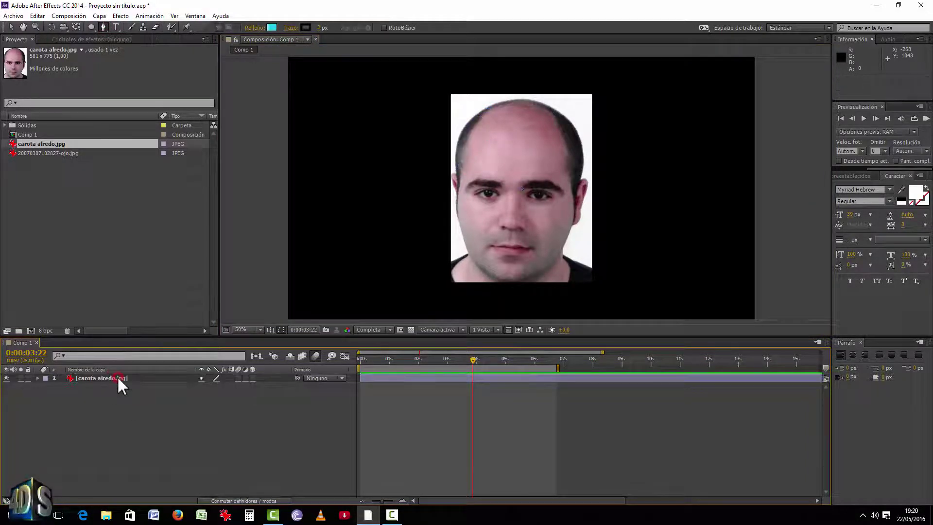
{"action": "left_click", "coordinate": [117, 378]}
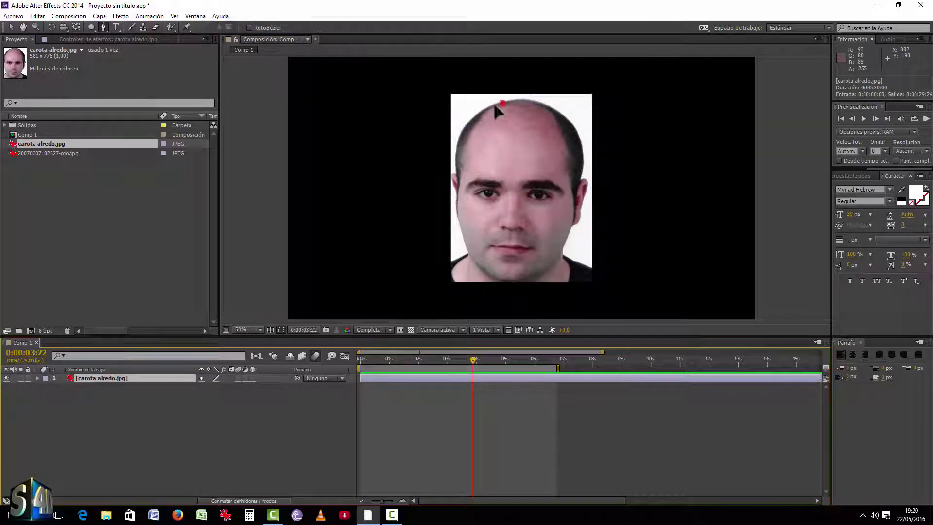
{"action": "left_click", "coordinate": [502, 103]}
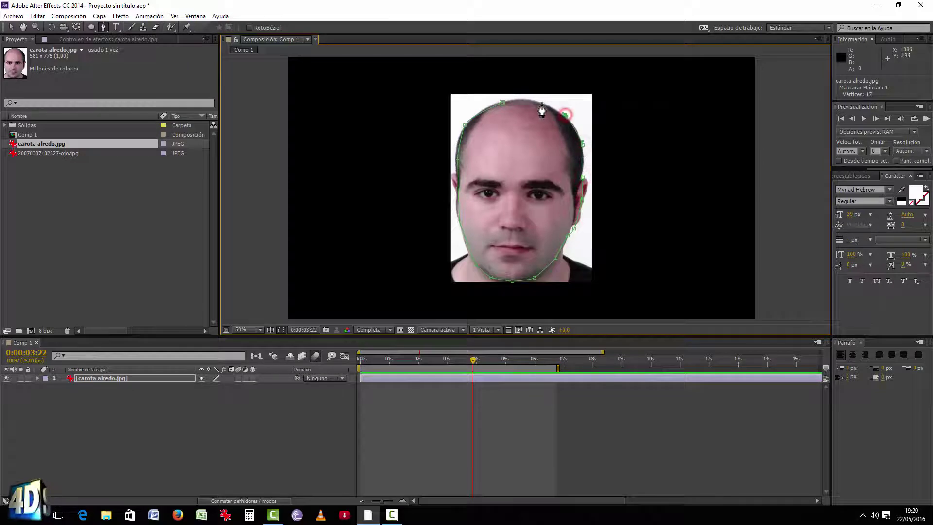
{"action": "left_click", "coordinate": [504, 103]}
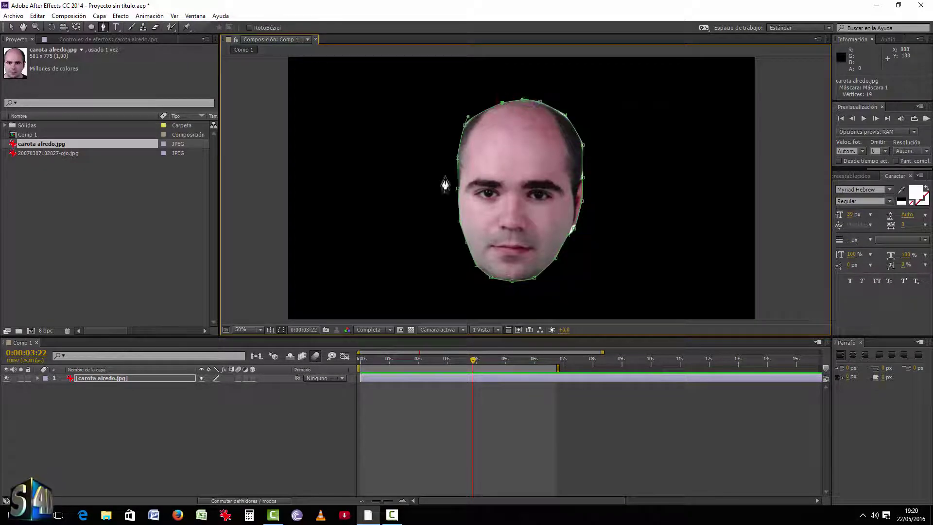
{"action": "left_click", "coordinate": [170, 472]}
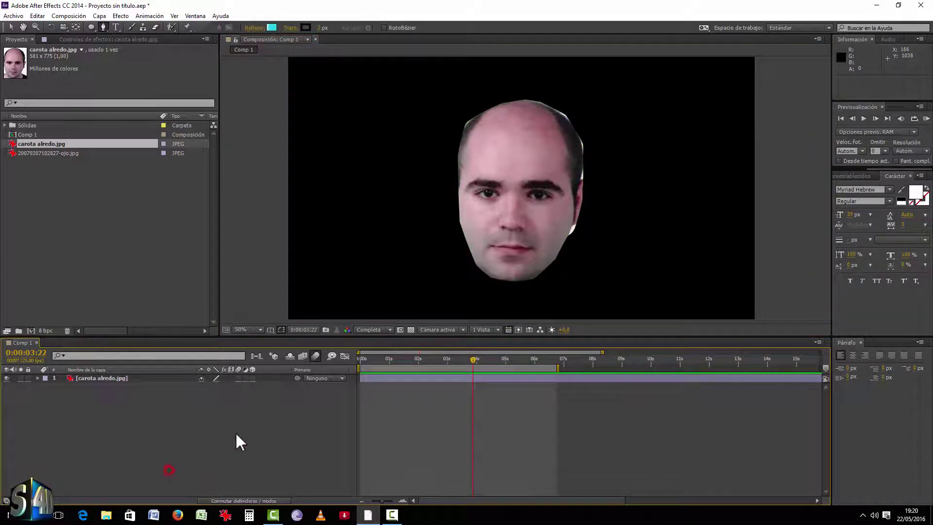
Contract the face mask by -15 px and feather its edges by 16 px
{"action": "left_click", "coordinate": [78, 379]}
{"action": "key", "text": "f"}
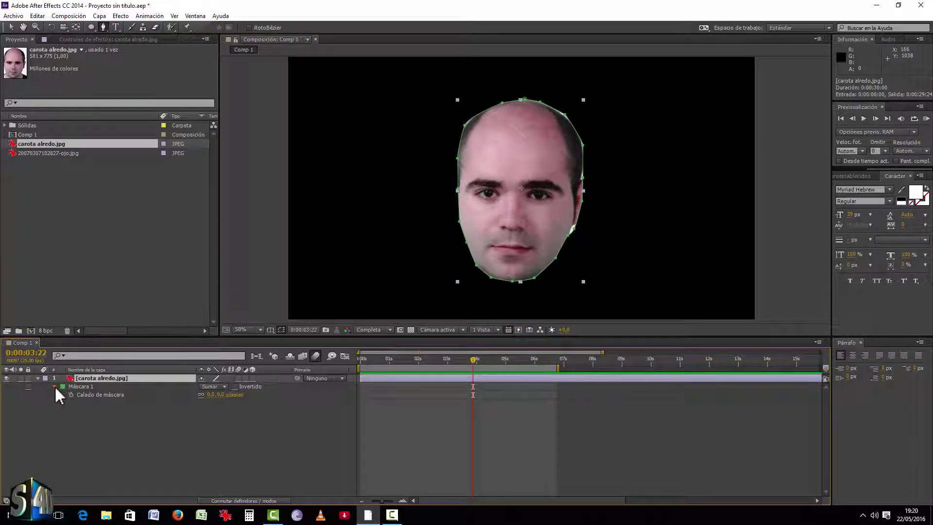
{"action": "left_click", "coordinate": [54, 386]}
{"action": "mouse_move", "coordinate": [201, 419]}
{"action": "left_mouse_down"}
{"action": "mouse_move", "coordinate": [185, 419]}
{"action": "mouse_move", "coordinate": [231, 402]}
{"action": "left_mouse_up"}
{"action": "left_click", "coordinate": [157, 468]}
{"action": "left_click", "coordinate": [202, 463]}
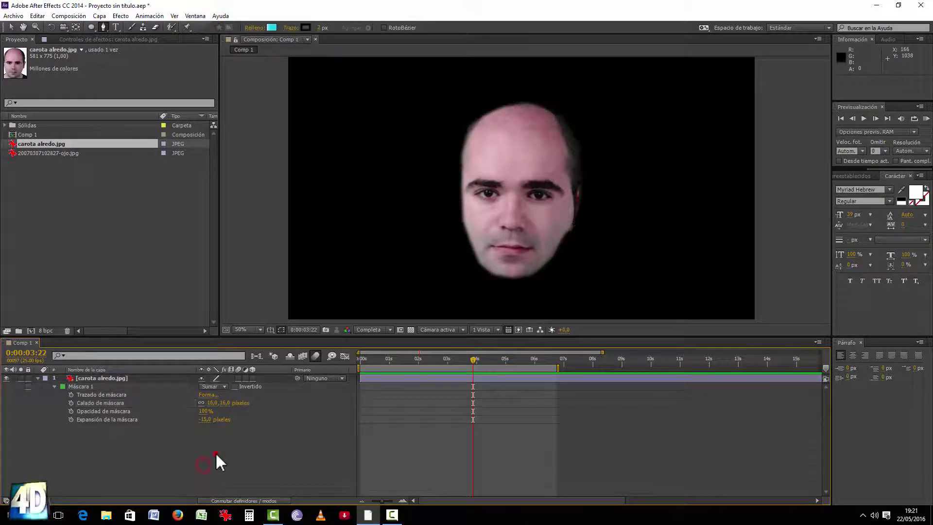
Scale the face photo to about 51% and move it near the top of the frame
{"action": "left_click", "coordinate": [98, 379]}
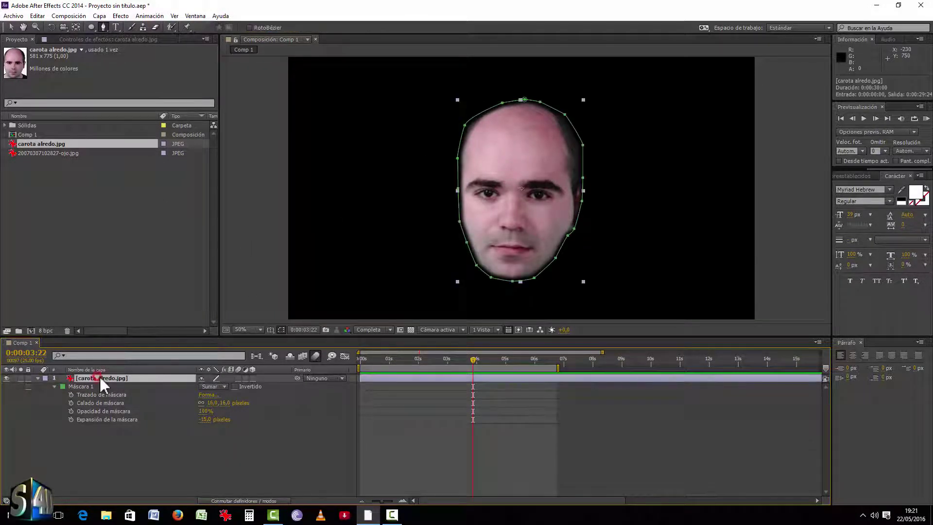
{"action": "key", "text": "s"}
{"action": "mouse_move", "coordinate": [230, 386]}
{"action": "left_mouse_down"}
{"action": "mouse_move", "coordinate": [210, 387]}
{"action": "mouse_move", "coordinate": [189, 354]}
{"action": "left_mouse_up"}
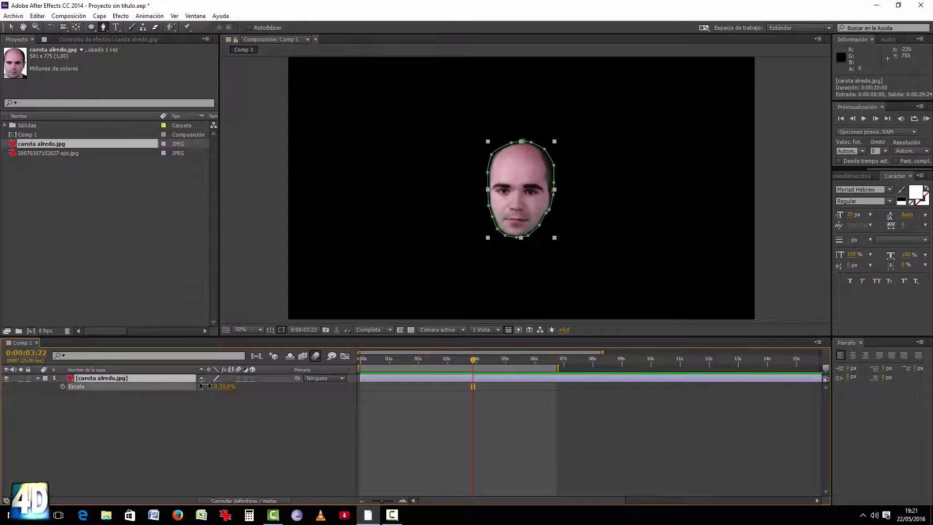
{"action": "left_click", "coordinate": [11, 27]}
{"action": "left_click", "coordinate": [206, 417]}
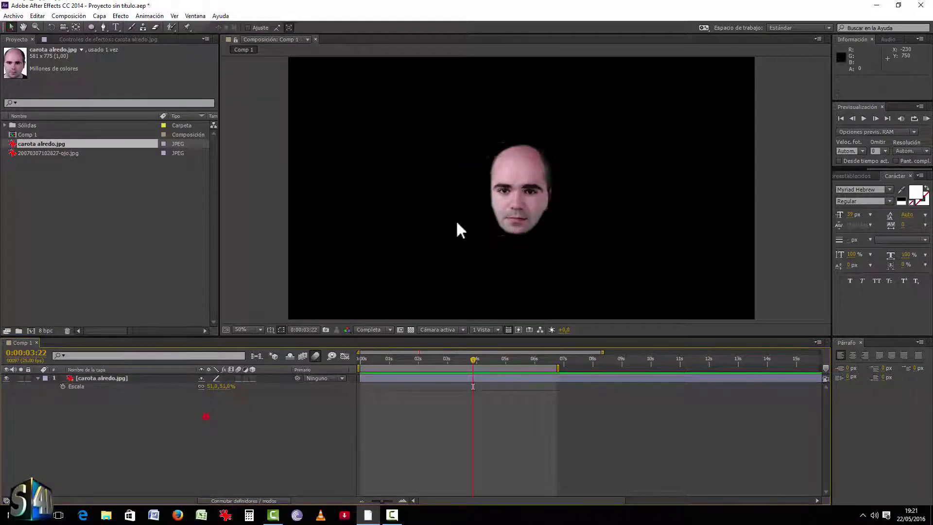
{"action": "left_click_drag", "start_coordinate": [534, 154], "coordinate": [533, 81]}
Apply the BOING PELOTA preset to the face, watch the bounce, then delete the face layer
{"action": "left_click", "coordinate": [121, 16]}
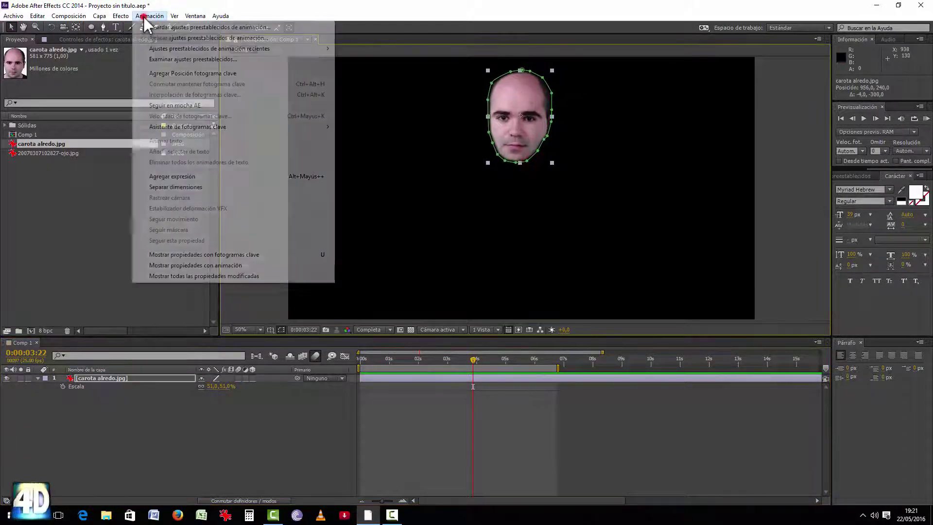
{"action": "mouse_move", "coordinate": [151, 20]}
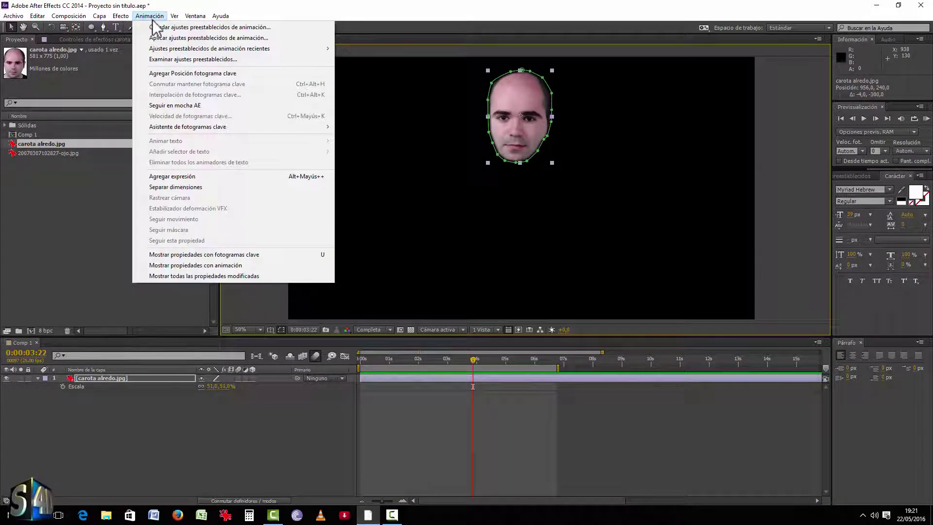
{"action": "mouse_move", "coordinate": [183, 48]}
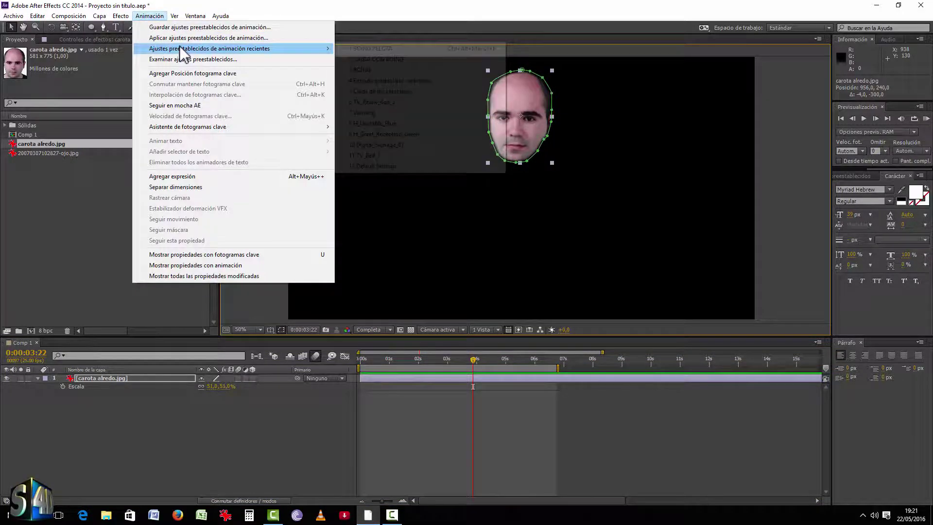
{"action": "left_click", "coordinate": [391, 48]}
{"action": "left_click", "coordinate": [141, 421]}
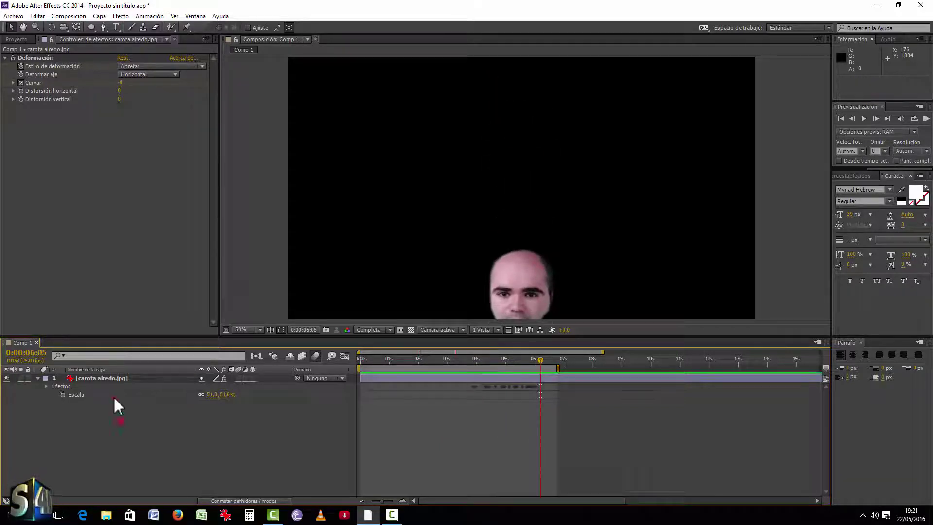
{"action": "left_click", "coordinate": [109, 377]}
{"action": "key", "text": "Delete"}
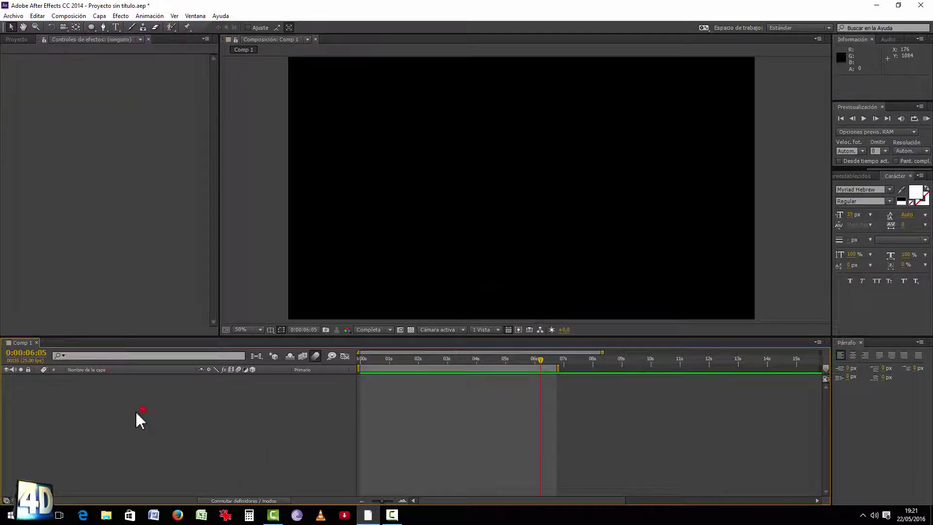
Add a text layer reading 'simply4d', enlarge it and place it in the upper middle
{"action": "right_click", "coordinate": [135, 411]}
{"action": "mouse_move", "coordinate": [191, 306]}
{"action": "left_click", "coordinate": [323, 322]}
{"action": "type", "text": "simply4d"}
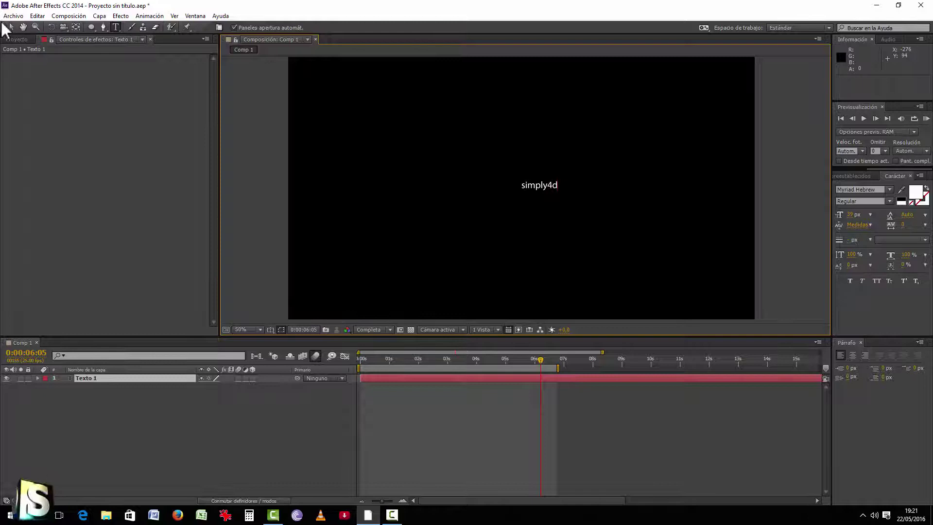
{"action": "left_click", "coordinate": [11, 26]}
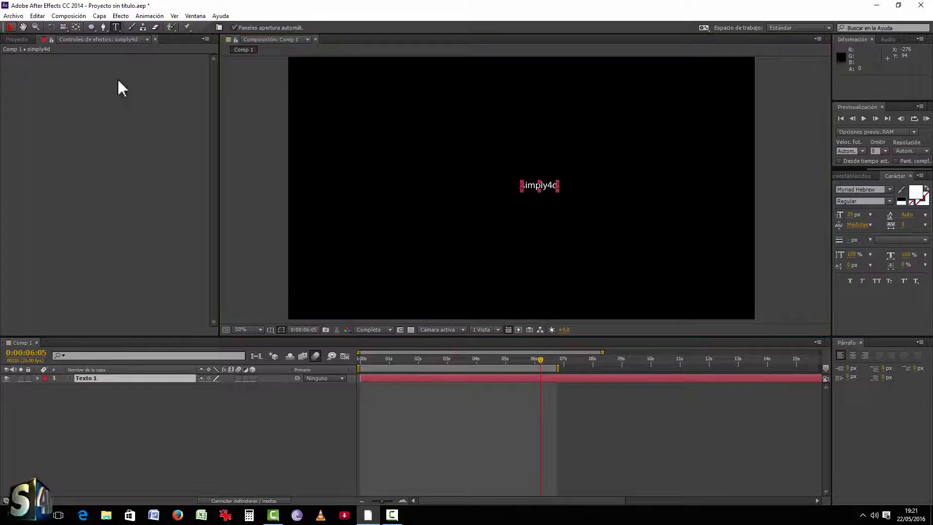
{"action": "left_click_drag", "start_coordinate": [558, 181], "coordinate": [756, 146]}
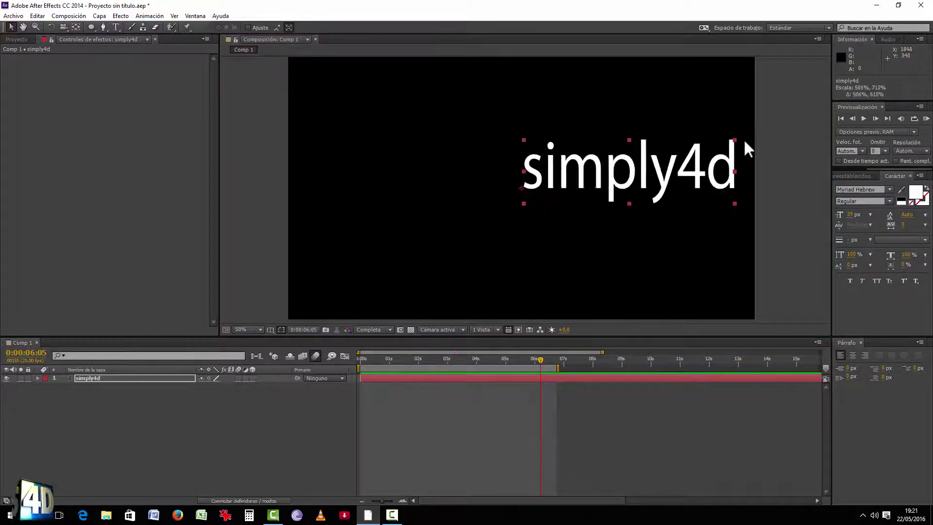
{"action": "left_click_drag", "start_coordinate": [669, 164], "coordinate": [558, 146]}
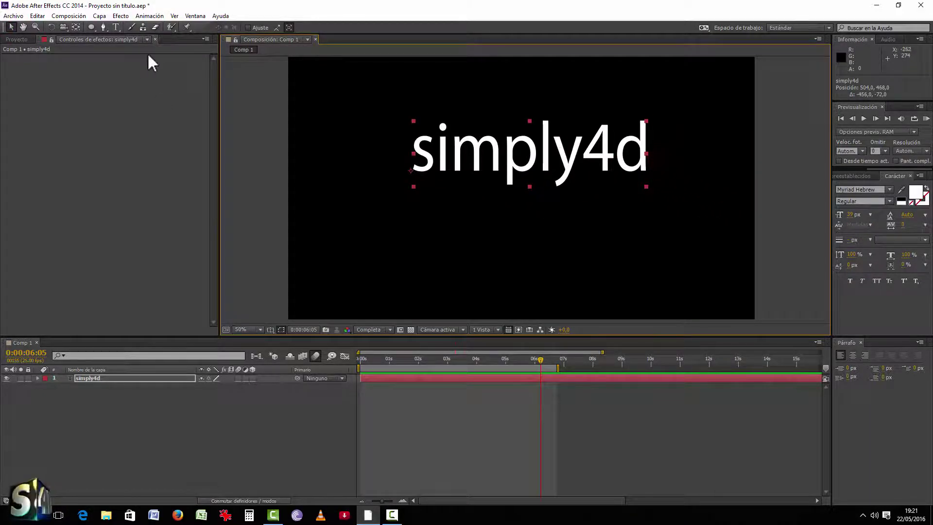
{"action": "left_click", "coordinate": [145, 481]}
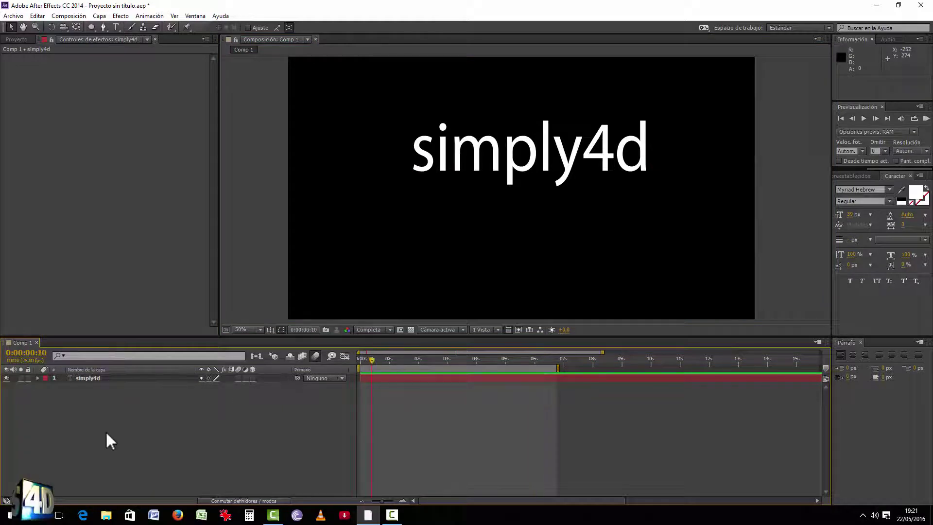
Apply the BOING PELOTA preset to the simply4d text layer
{"action": "left_click", "coordinate": [96, 378]}
{"action": "left_click", "coordinate": [143, 18]}
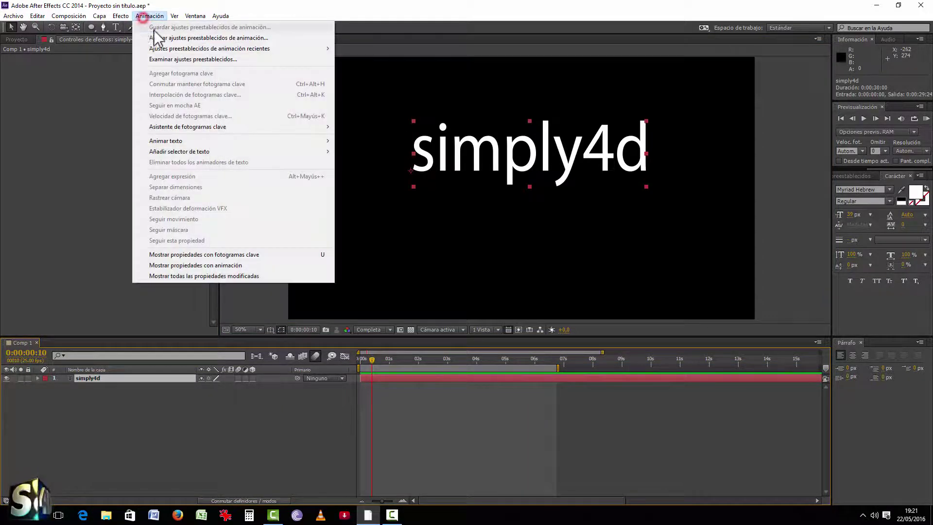
{"action": "mouse_move", "coordinate": [165, 48]}
{"action": "left_click", "coordinate": [384, 48]}
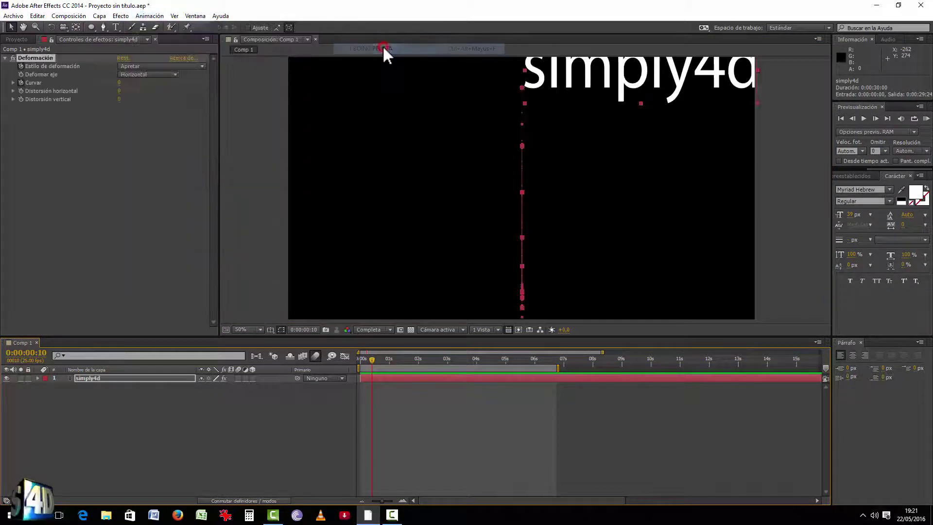
{"action": "left_click", "coordinate": [286, 406]}
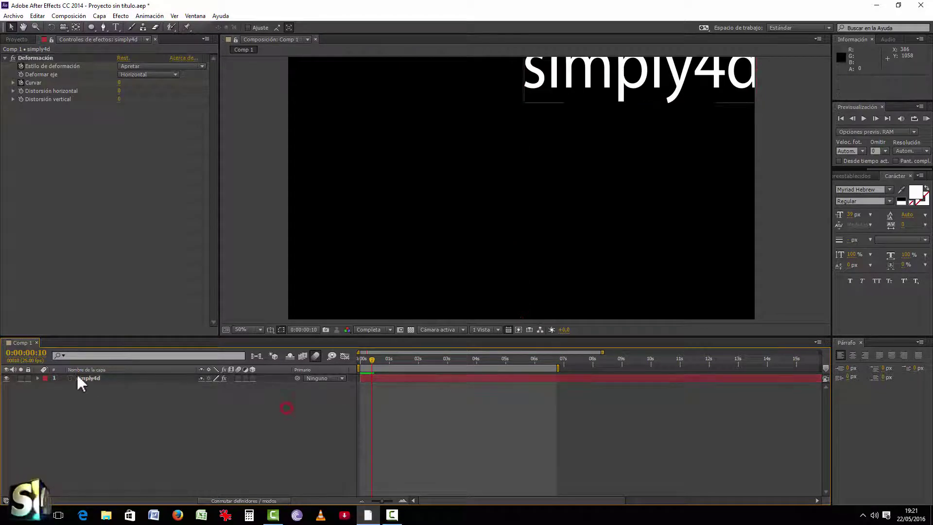
Shift the text's anchor point lower and preview the bounce
{"action": "left_click", "coordinate": [81, 376]}
{"action": "key", "text": "a"}
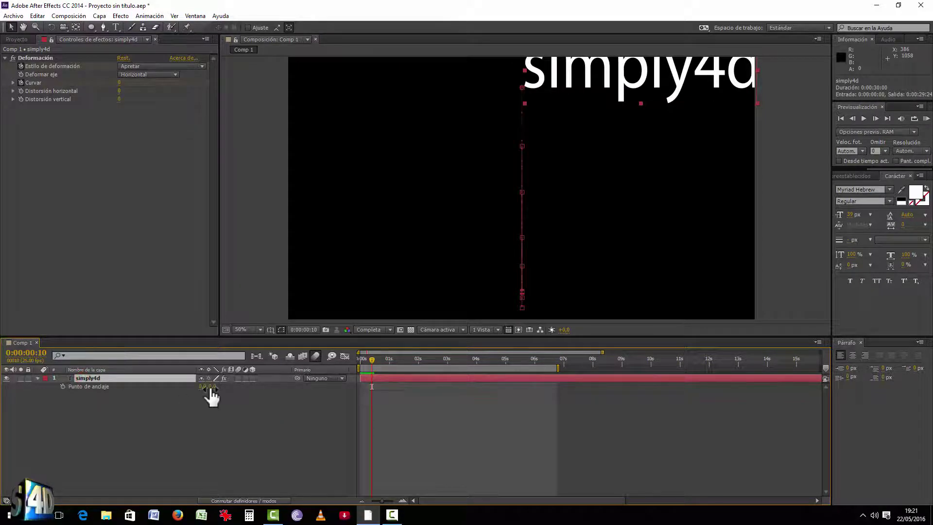
{"action": "mouse_move", "coordinate": [211, 387]}
{"action": "left_mouse_down"}
{"action": "mouse_move", "coordinate": [202, 390]}
{"action": "mouse_move", "coordinate": [232, 385]}
{"action": "left_mouse_up"}
{"action": "left_click", "coordinate": [189, 440]}
{"action": "key", "text": "KP_0"}
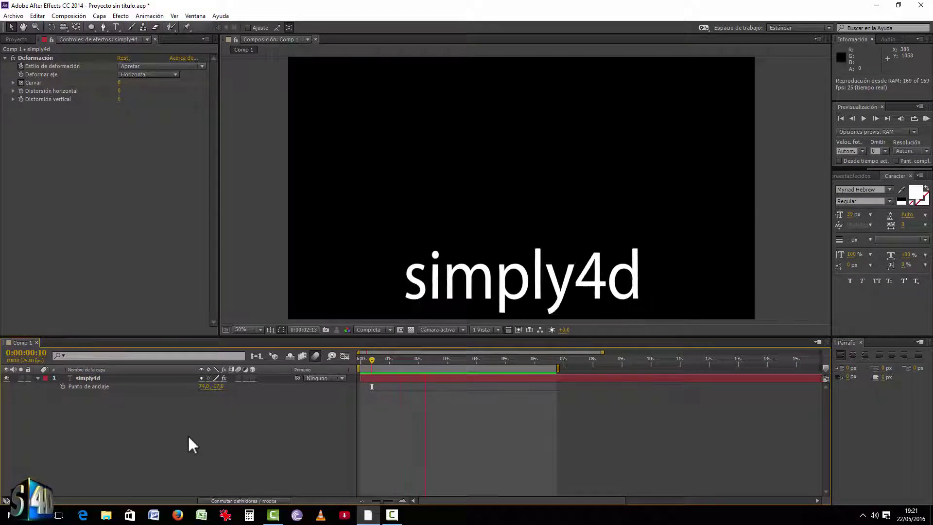
{"action": "key", "text": "space"}
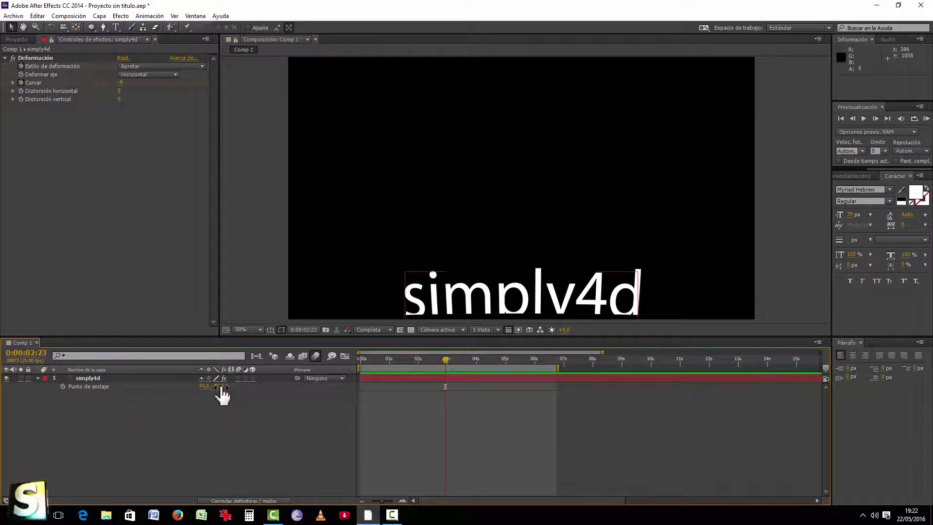
Set the anchor point to 74,0, 43,0, preview again, and enable motion blur
{"action": "left_click_drag", "start_coordinate": [220, 387], "coordinate": [262, 384]}
{"action": "left_click_drag", "start_coordinate": [377, 360], "coordinate": [354, 358]}
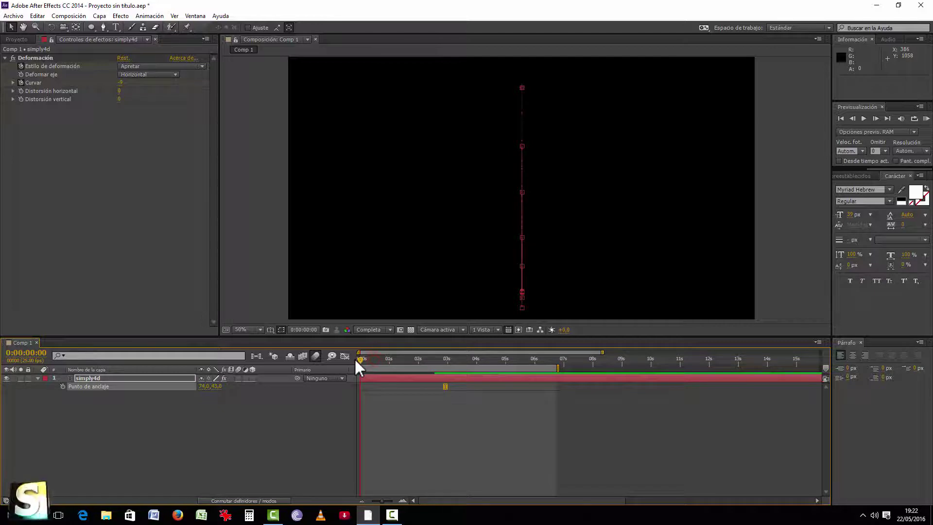
{"action": "key", "text": "comma"}
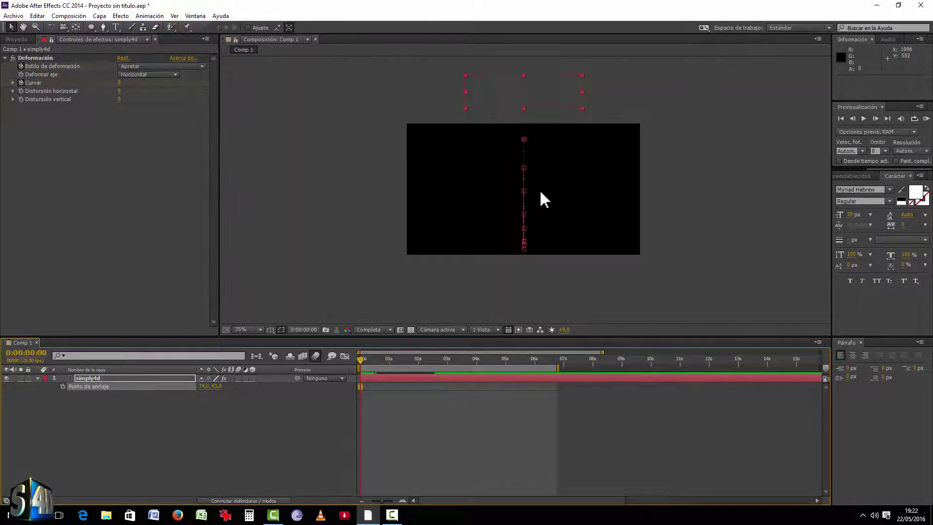
{"action": "key", "text": "KP_0"}
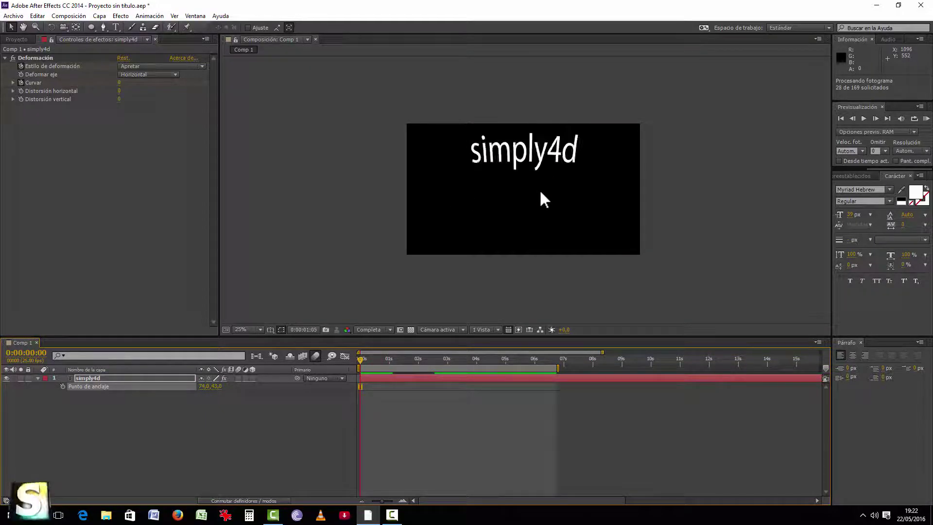
{"action": "left_click", "coordinate": [238, 378]}
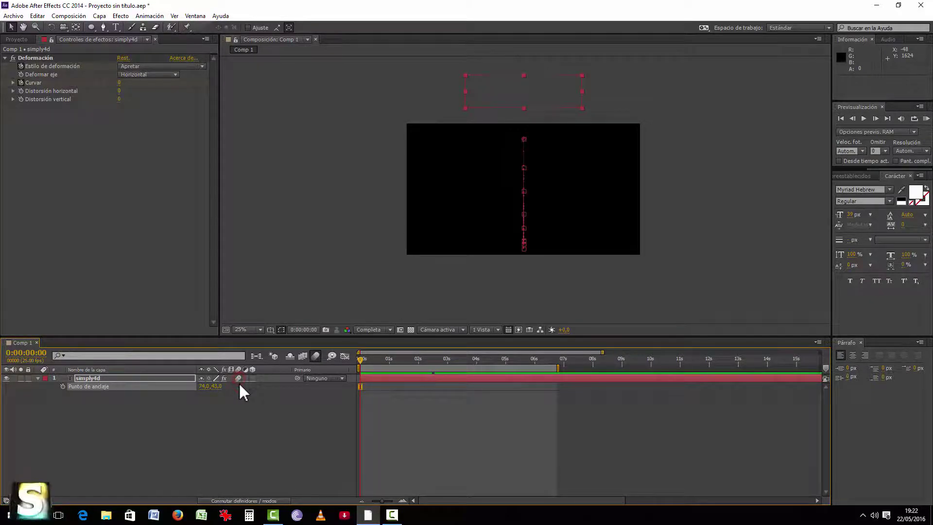
Preview the motion-blurred bounce, reapply BOING PELOTA, replay it, then delete the simply4d layer
{"action": "key", "text": "KP_0"}
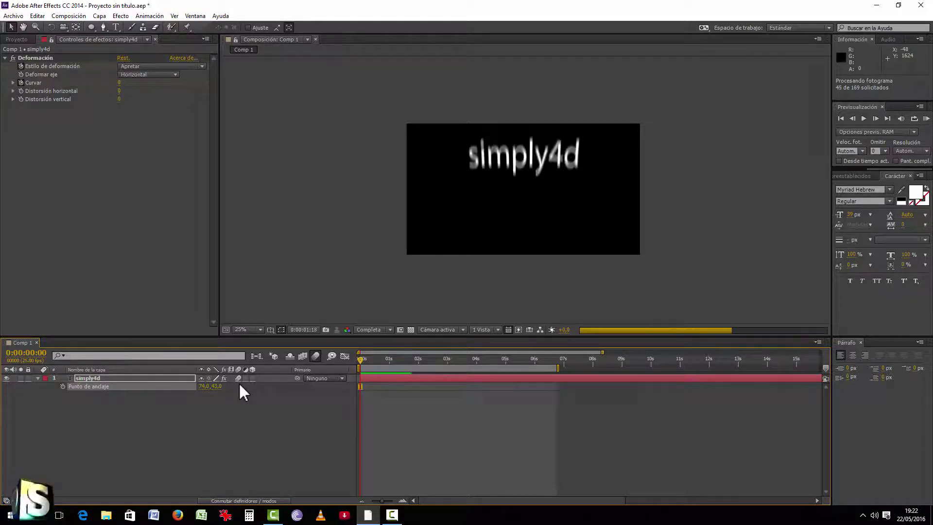
{"action": "left_click", "coordinate": [149, 16]}
{"action": "mouse_move", "coordinate": [175, 51]}
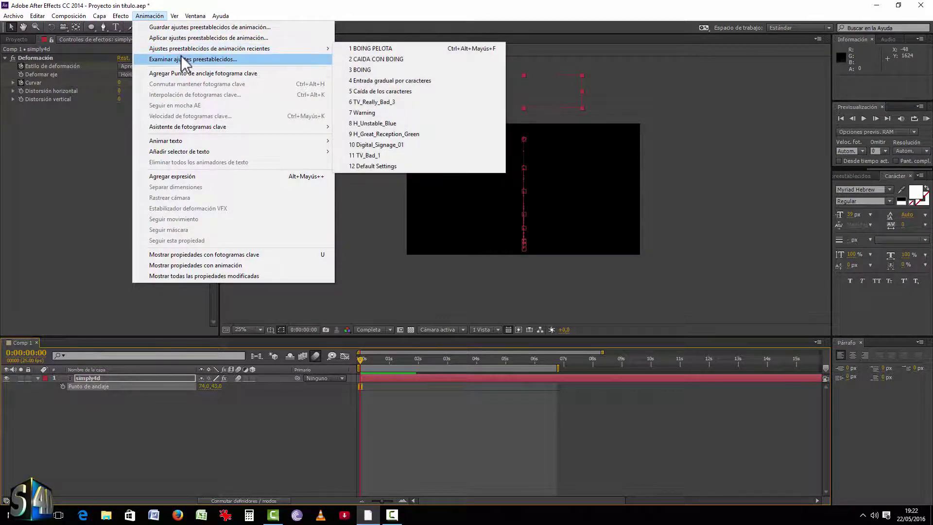
{"action": "left_click", "coordinate": [391, 48]}
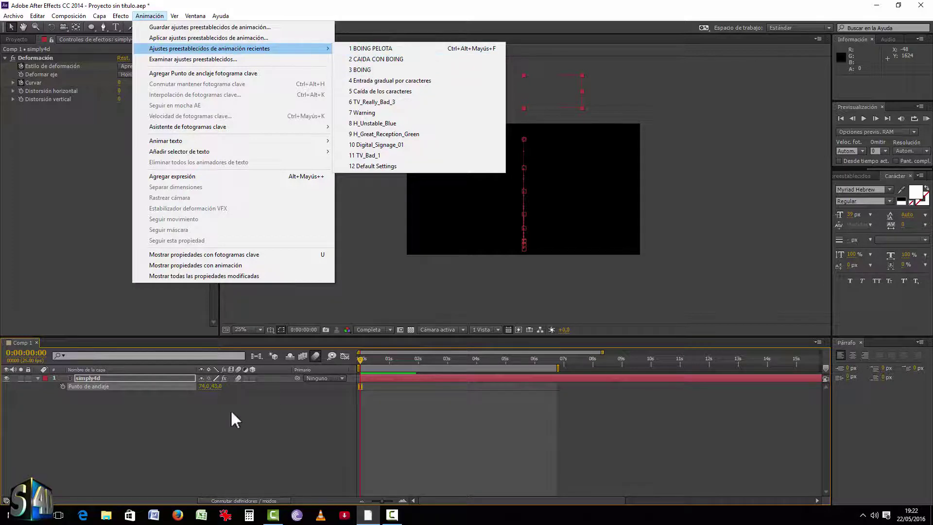
{"action": "key", "text": "space"}
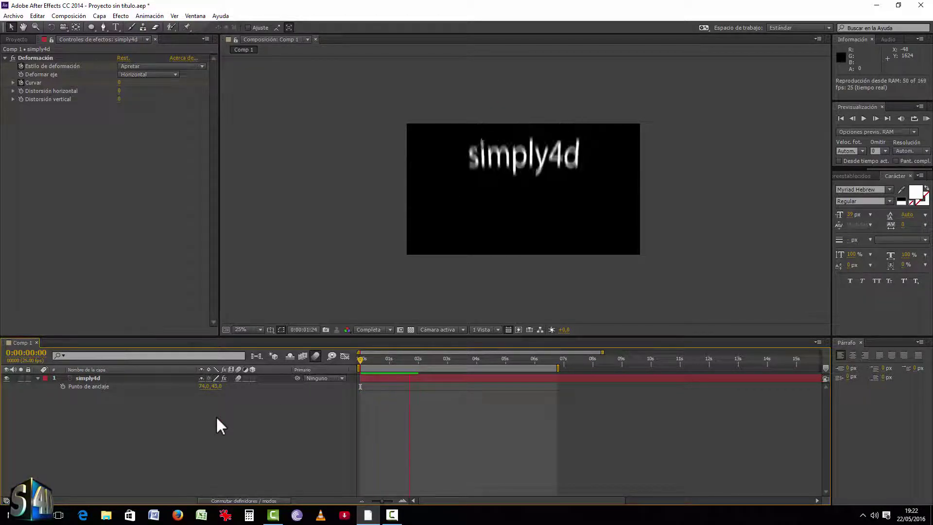
{"action": "key", "text": "space"}
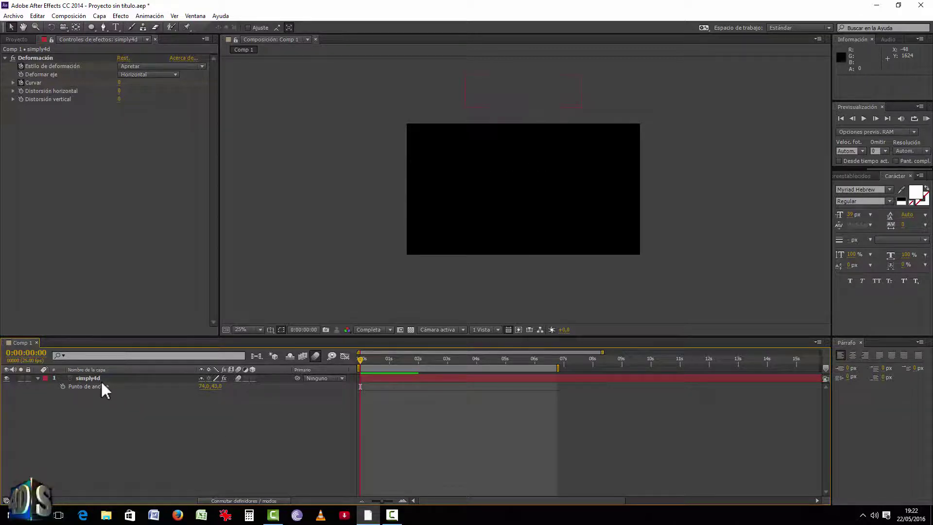
{"action": "left_click", "coordinate": [98, 377]}
{"action": "key", "text": "Delete"}
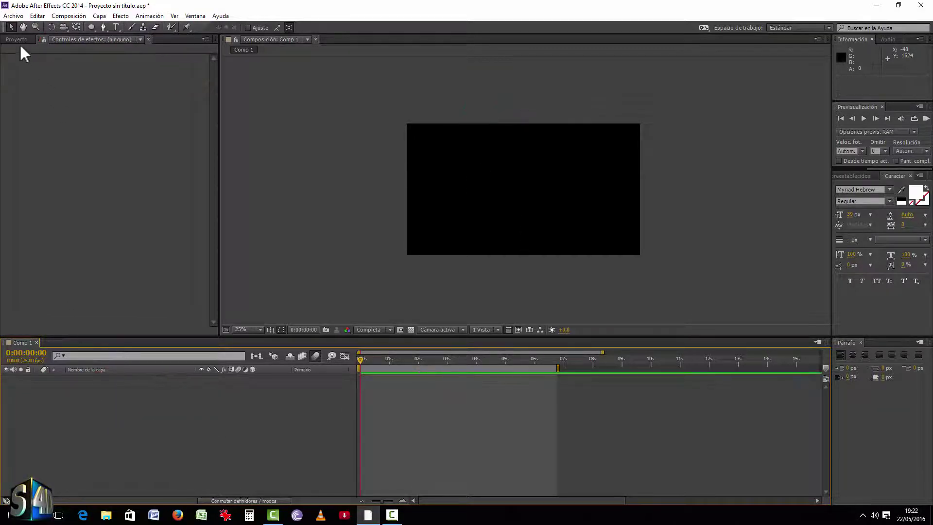
Import corazon-t15737.jpg and add it to Comp 1 as a layer
{"action": "left_click", "coordinate": [19, 43]}
{"action": "double_click", "coordinate": [43, 262]}
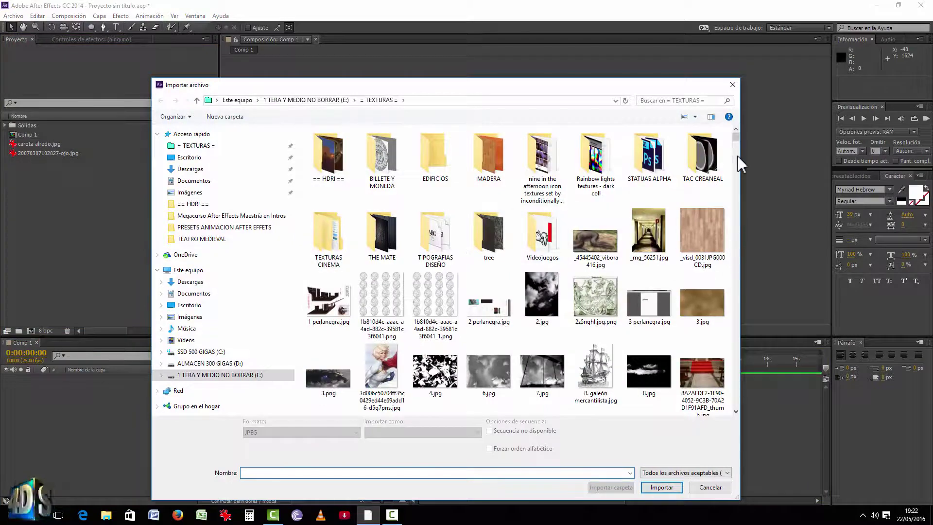
{"action": "left_click", "coordinate": [737, 166]}
{"action": "left_click_drag", "start_coordinate": [737, 174], "coordinate": [732, 199]}
{"action": "double_click", "coordinate": [489, 250]}
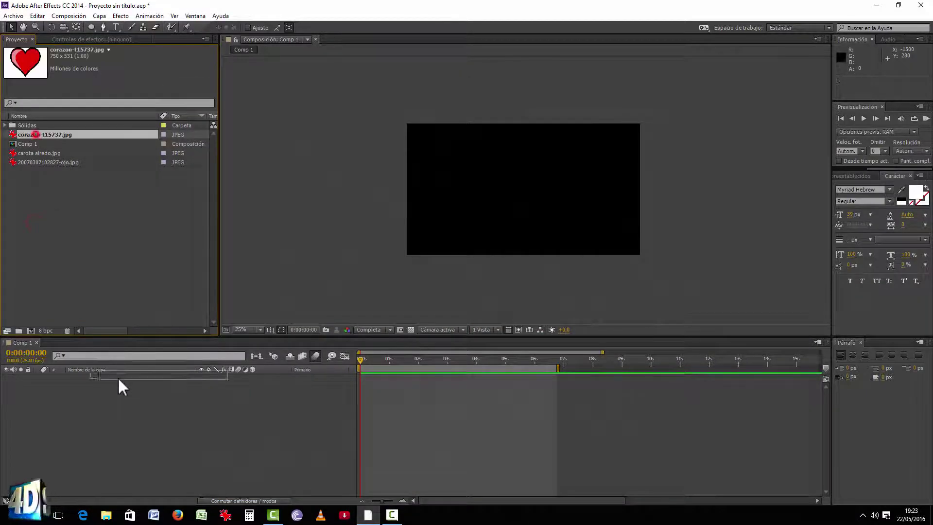
{"action": "left_click_drag", "start_coordinate": [36, 134], "coordinate": [118, 377]}
Trace a closed Pen-tool mask around the heart's outline
{"action": "key", "text": "period"}
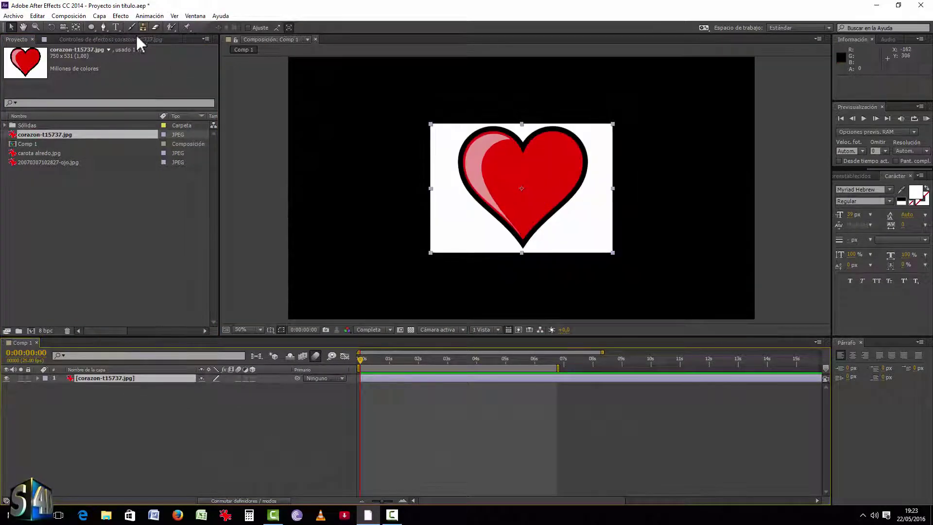
{"action": "left_click", "coordinate": [103, 28]}
{"action": "left_click", "coordinate": [523, 141]}
{"action": "left_click", "coordinate": [536, 130]}
{"action": "left_click", "coordinate": [547, 136]}
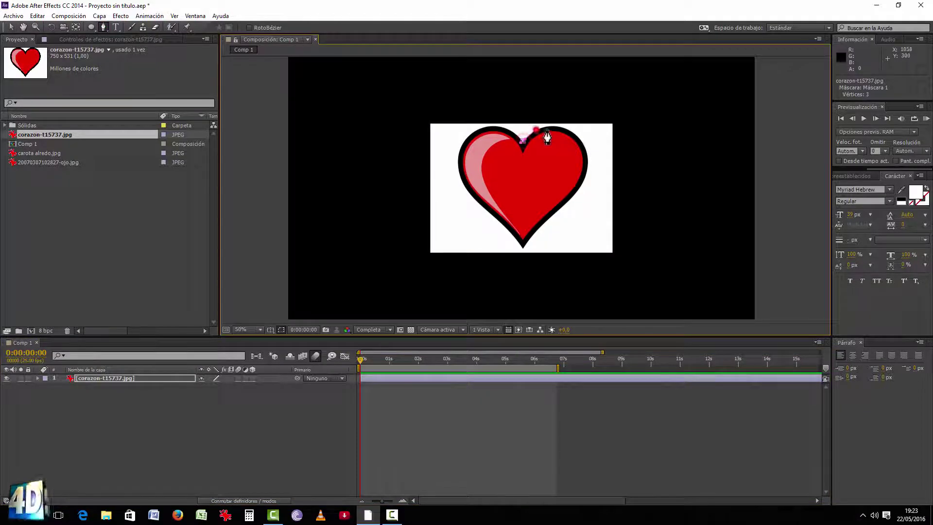
{"action": "left_click", "coordinate": [566, 130]}
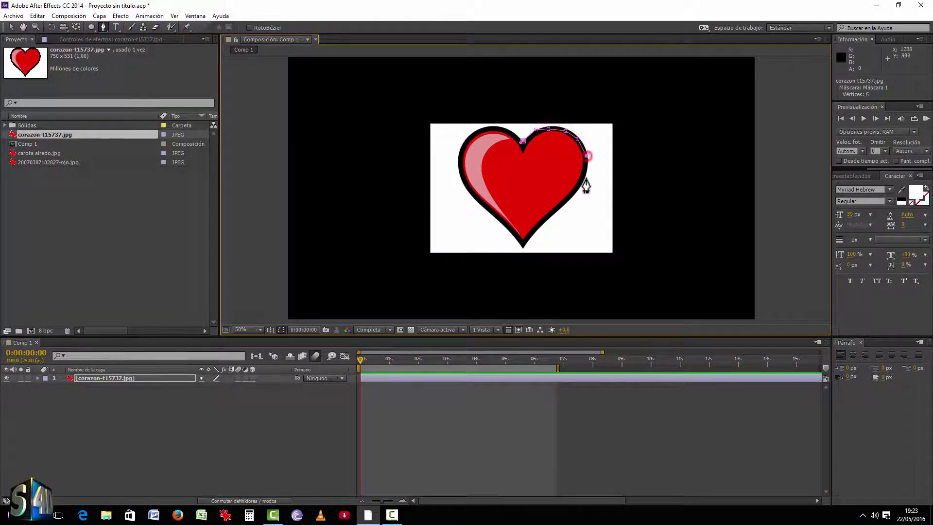
{"action": "left_click", "coordinate": [586, 179]}
{"action": "left_click", "coordinate": [577, 190]}
{"action": "left_click", "coordinate": [563, 202]}
{"action": "left_click", "coordinate": [549, 219]}
{"action": "left_click", "coordinate": [538, 231]}
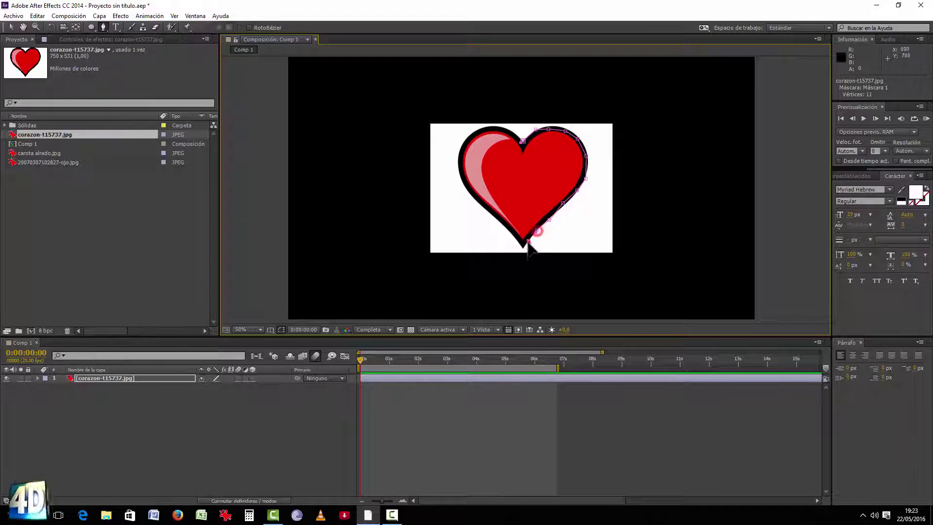
{"action": "left_click", "coordinate": [512, 229]}
{"action": "left_click", "coordinate": [495, 219]}
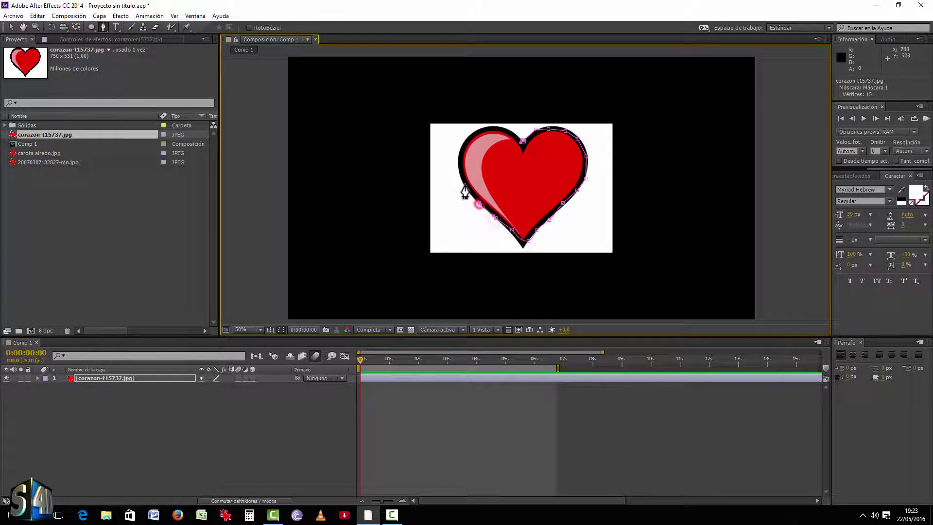
{"action": "left_click", "coordinate": [460, 150]}
{"action": "left_click", "coordinate": [468, 137]}
{"action": "left_click", "coordinate": [480, 131]}
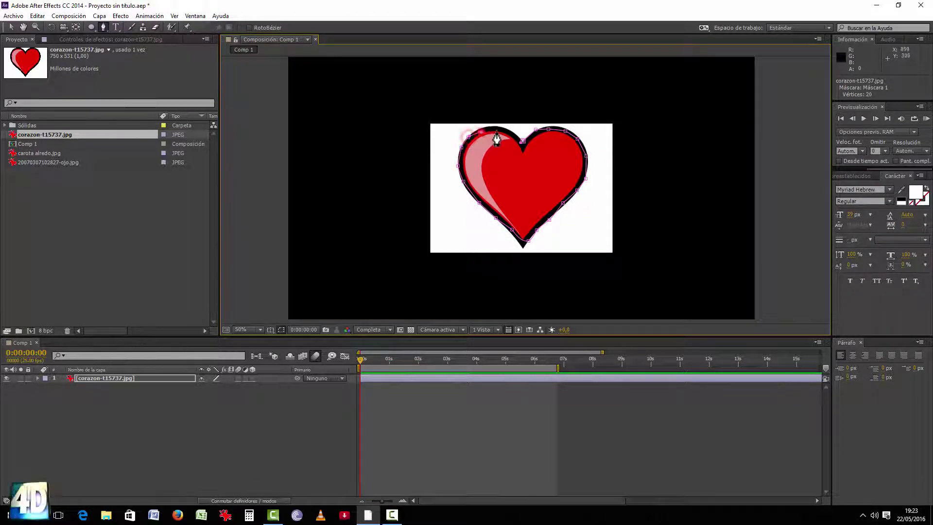
{"action": "left_click", "coordinate": [497, 130]}
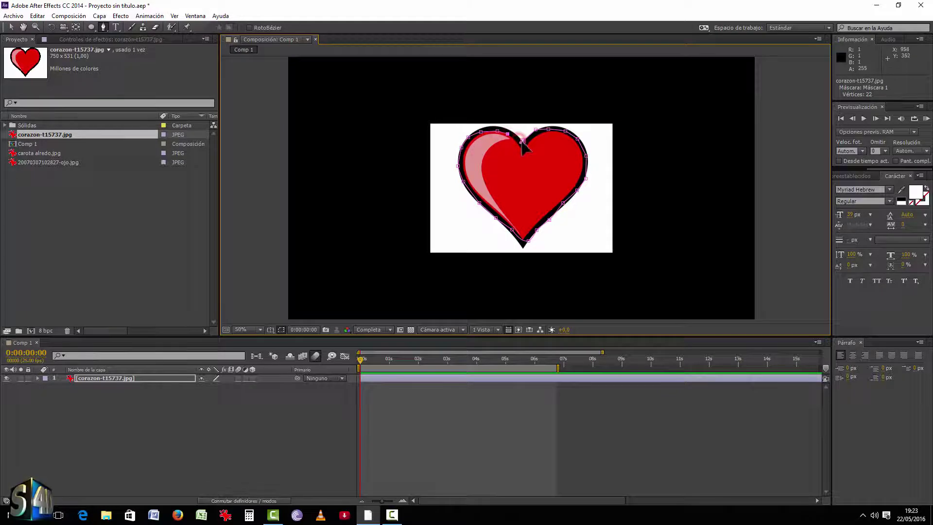
{"action": "left_click", "coordinate": [523, 141]}
Set the heart mask's expansion to -19 pixels
{"action": "left_click", "coordinate": [269, 411]}
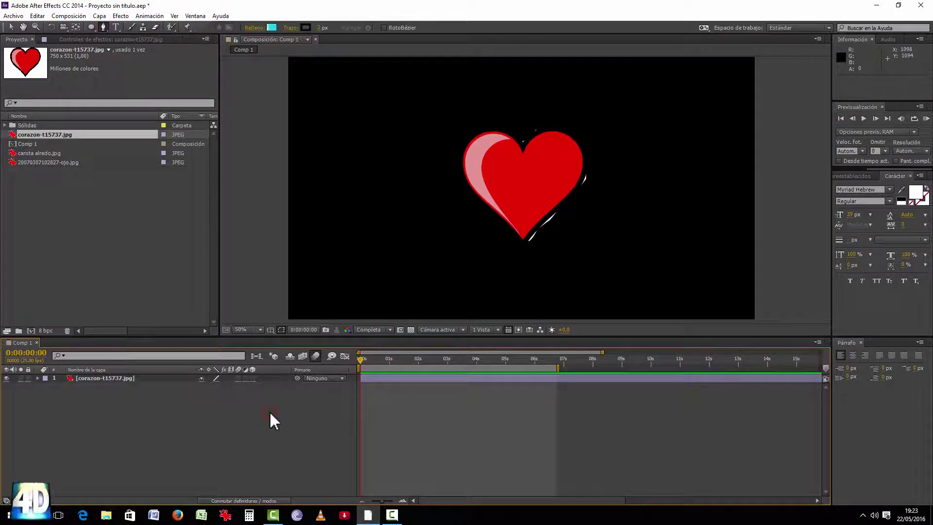
{"action": "left_click", "coordinate": [119, 381]}
{"action": "key", "text": "f"}
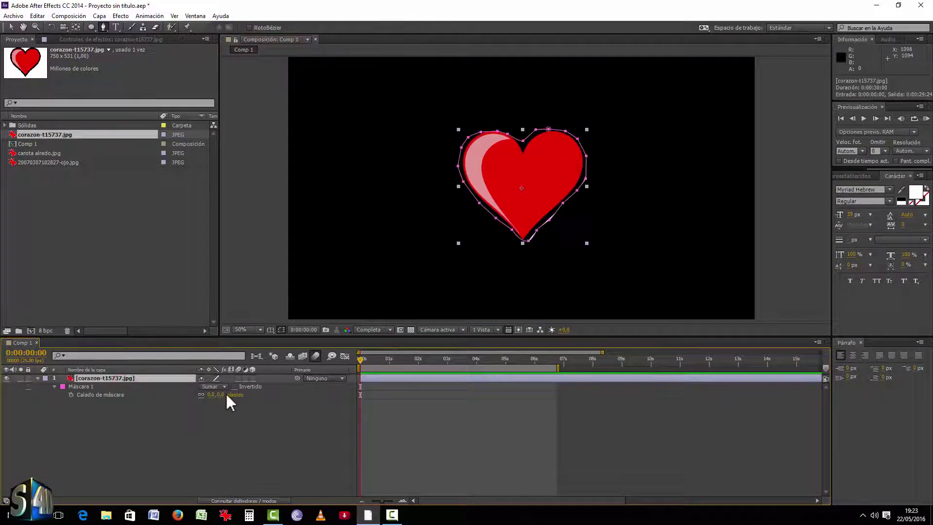
{"action": "left_click", "coordinate": [55, 387]}
{"action": "left_click", "coordinate": [55, 386]}
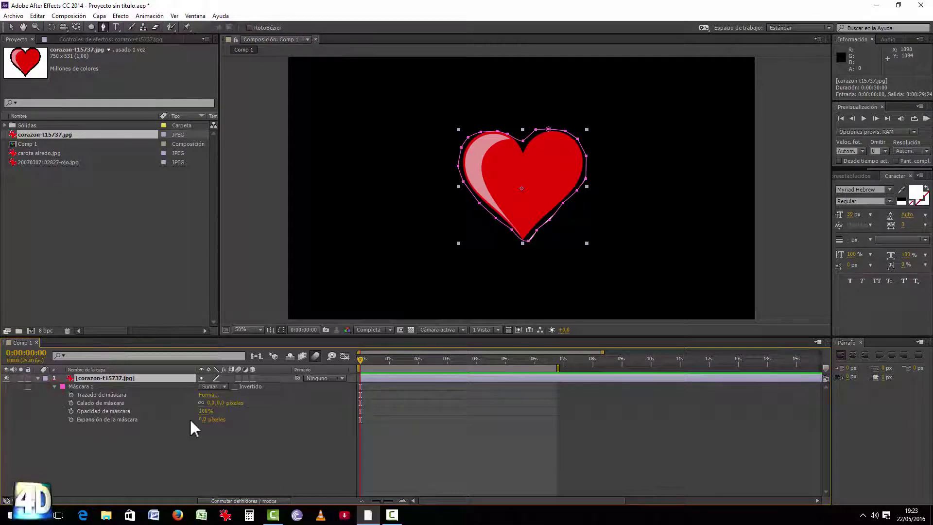
{"action": "left_click_drag", "start_coordinate": [204, 419], "coordinate": [192, 419]}
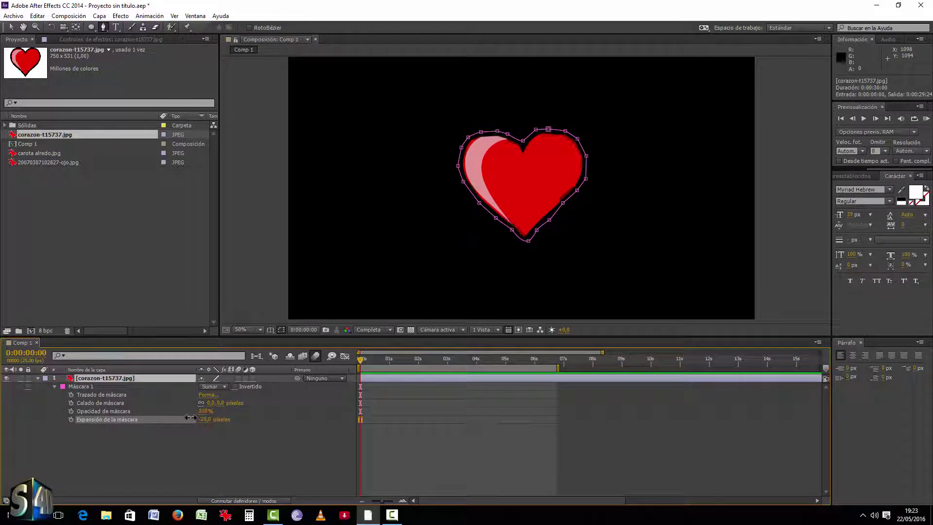
{"action": "left_click", "coordinate": [178, 454]}
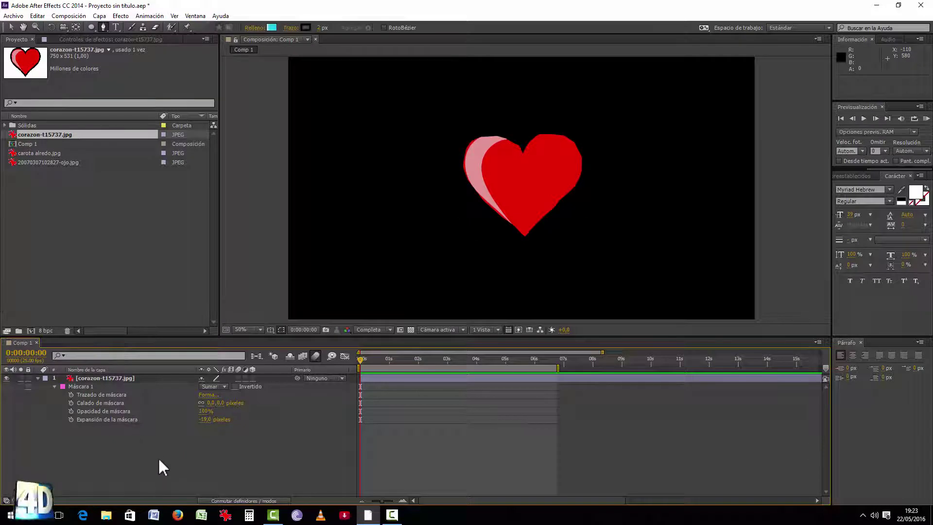
{"action": "left_click", "coordinate": [37, 378]}
Free-transform the heart's mask to shrink it to about 63%
{"action": "left_click", "coordinate": [82, 378]}
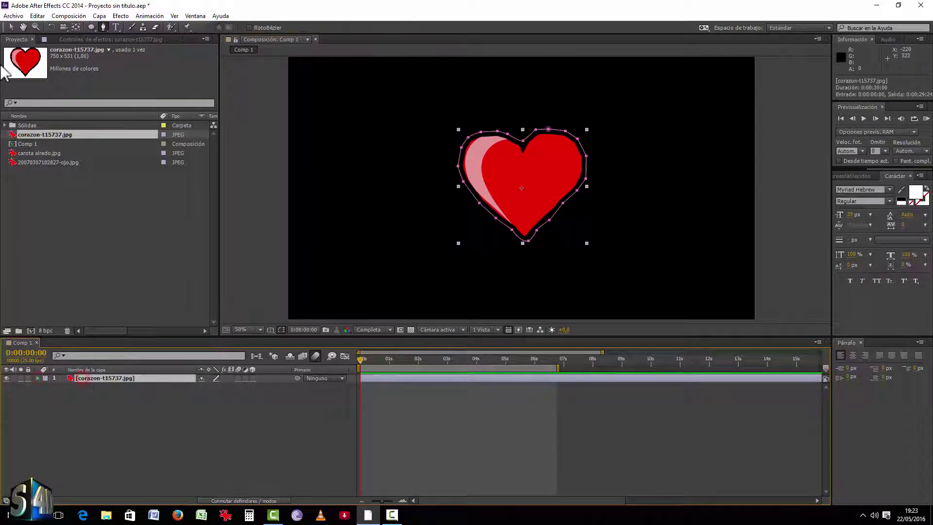
{"action": "left_click", "coordinate": [11, 27]}
{"action": "left_click", "coordinate": [588, 129]}
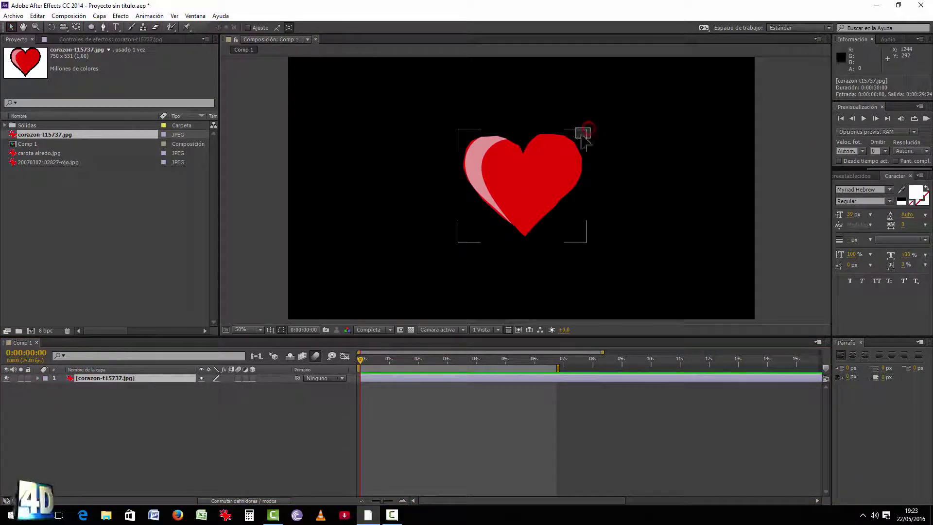
{"action": "left_click", "coordinate": [173, 422]}
{"action": "left_click", "coordinate": [544, 166]}
{"action": "key", "text": "ctrl+t"}
{"action": "left_click_drag", "start_coordinate": [588, 130], "coordinate": [569, 157]}
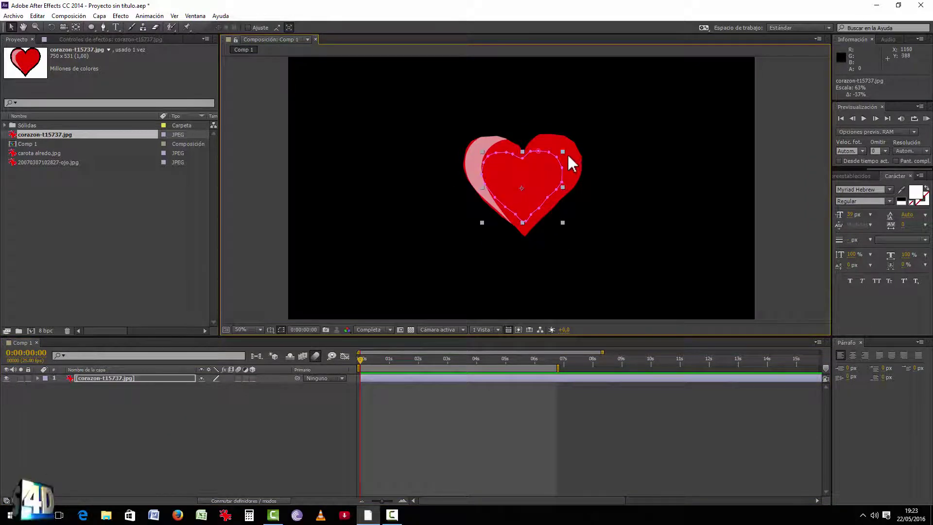
{"action": "left_click", "coordinate": [294, 403]}
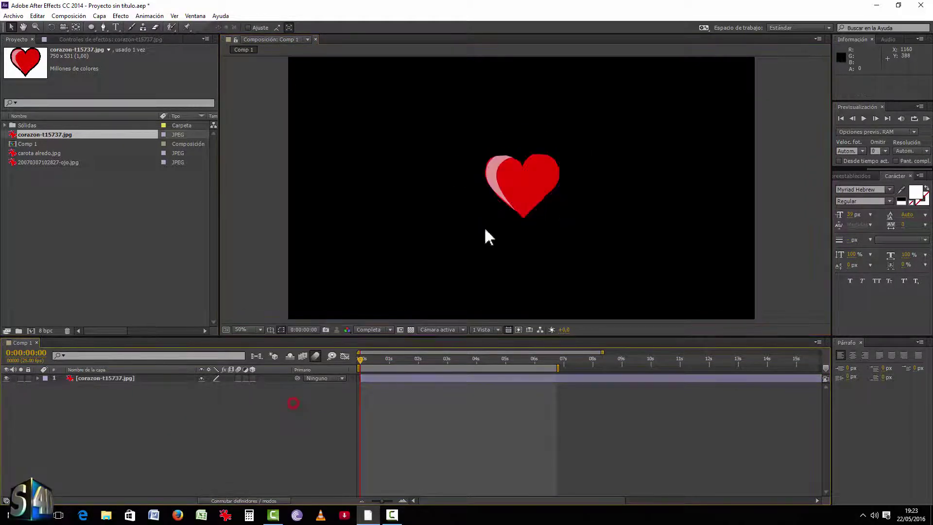
Move the masked heart up near the top of the frame
{"action": "left_click_drag", "start_coordinate": [518, 166], "coordinate": [520, 84]}
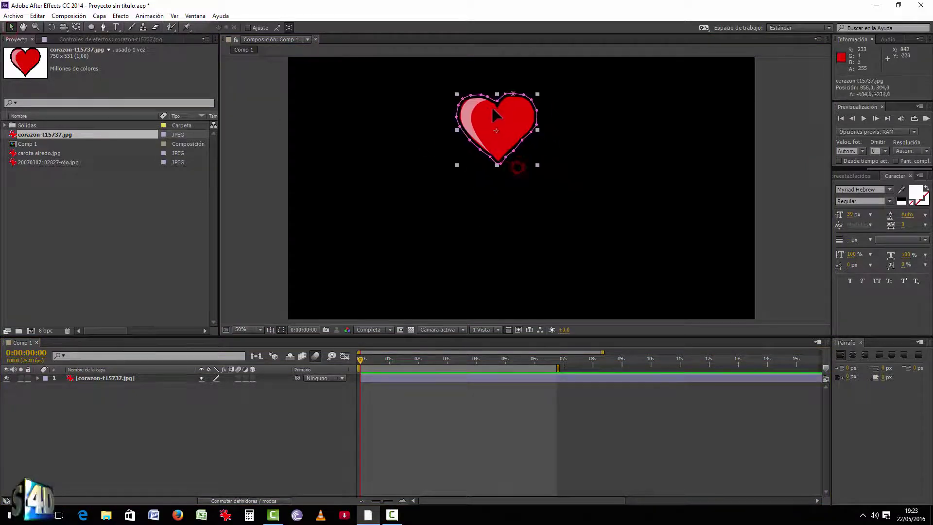
{"action": "left_click", "coordinate": [171, 434]}
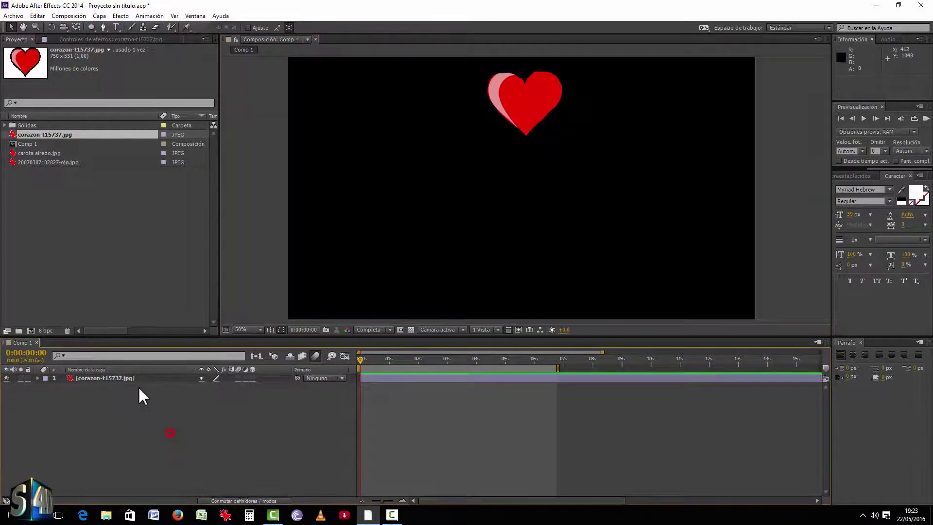
{"action": "left_click", "coordinate": [122, 379]}
{"action": "right_click", "coordinate": [107, 377]}
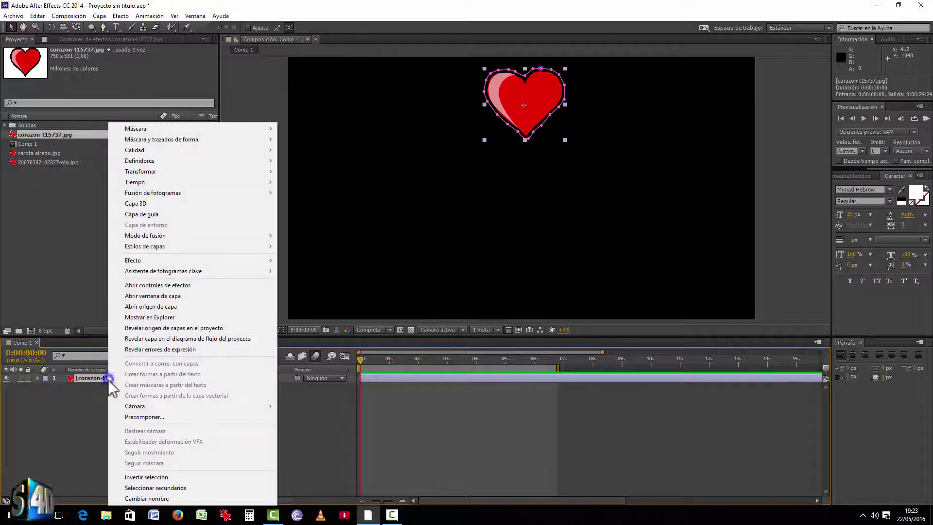
{"action": "left_click", "coordinate": [78, 386]}
{"action": "left_click", "coordinate": [85, 379]}
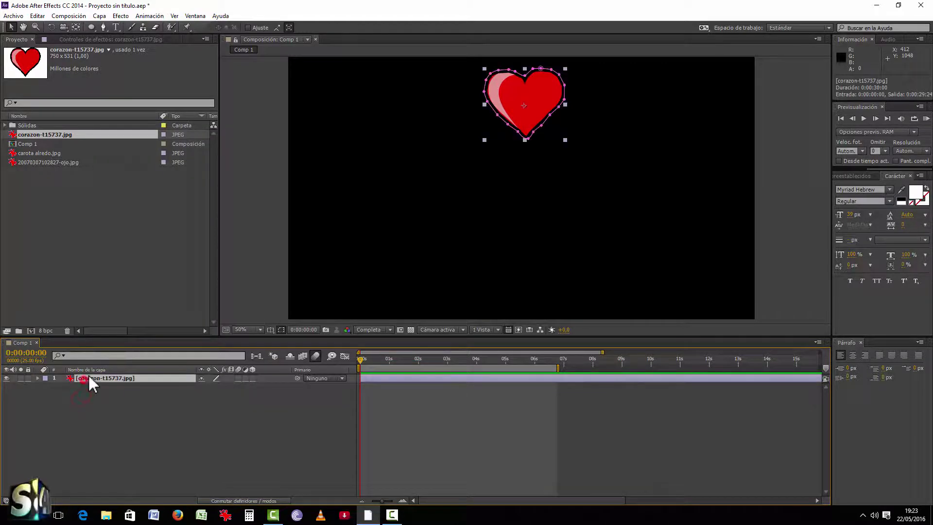
{"action": "left_click", "coordinate": [149, 16]}
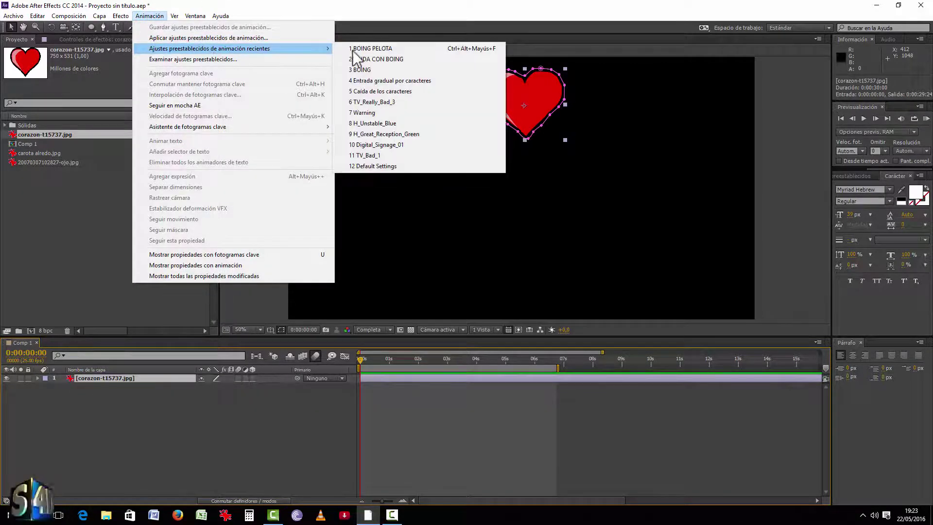
{"action": "left_click", "coordinate": [378, 71]}
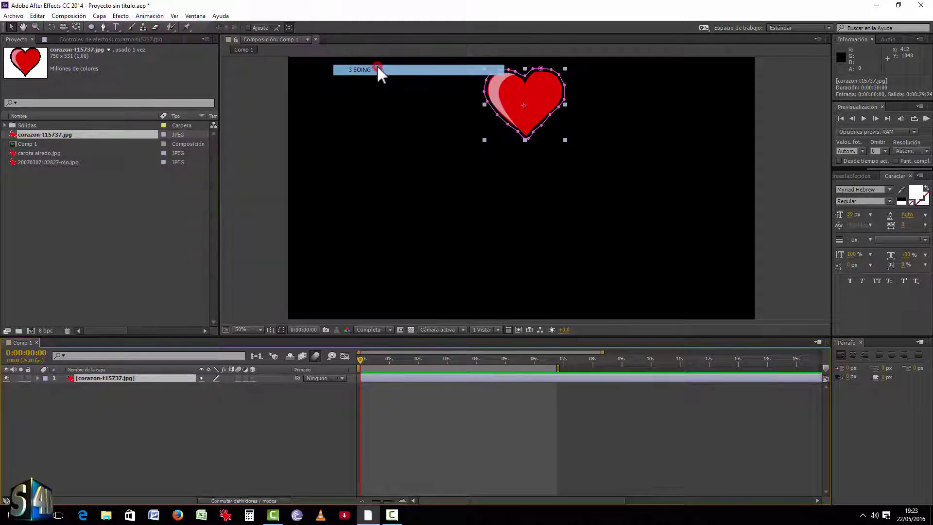
{"action": "left_click", "coordinate": [280, 438]}
{"action": "key", "text": "KP_0"}
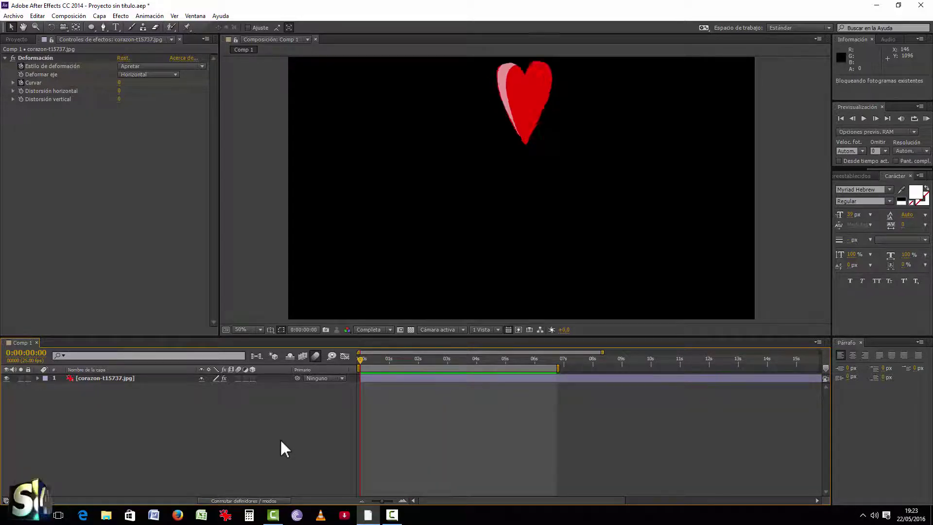
{"action": "left_click", "coordinate": [101, 379]}
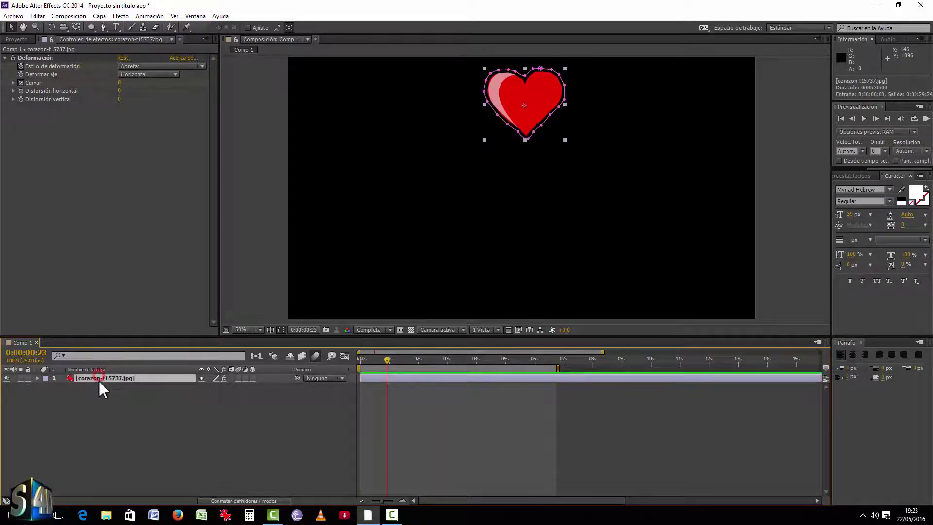
{"action": "left_click", "coordinate": [118, 384]}
{"action": "left_click", "coordinate": [94, 378]}
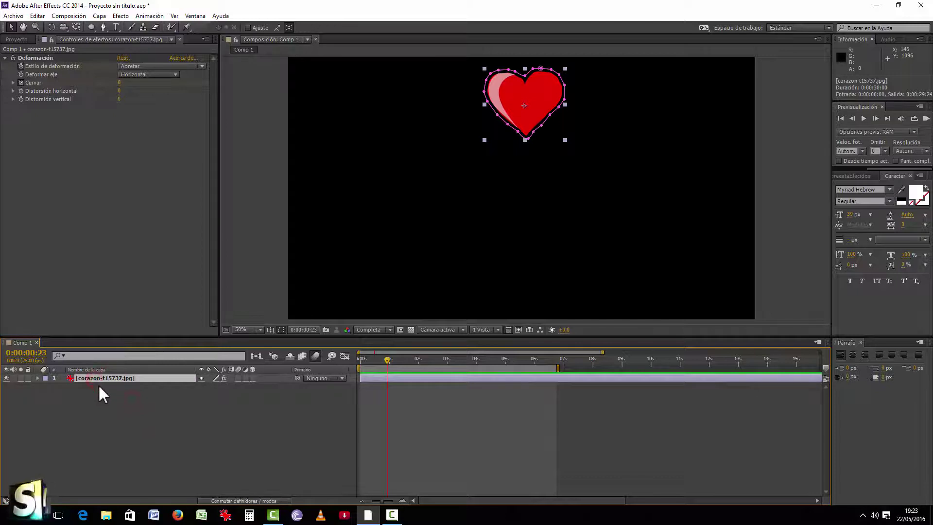
{"action": "left_click", "coordinate": [90, 384]}
{"action": "left_click", "coordinate": [90, 383]}
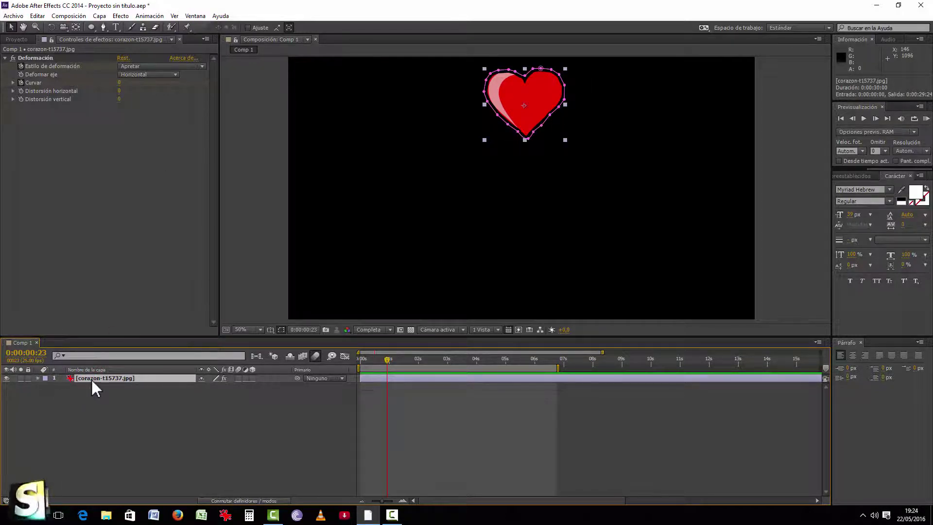
{"action": "key", "text": "ctrl+z"}
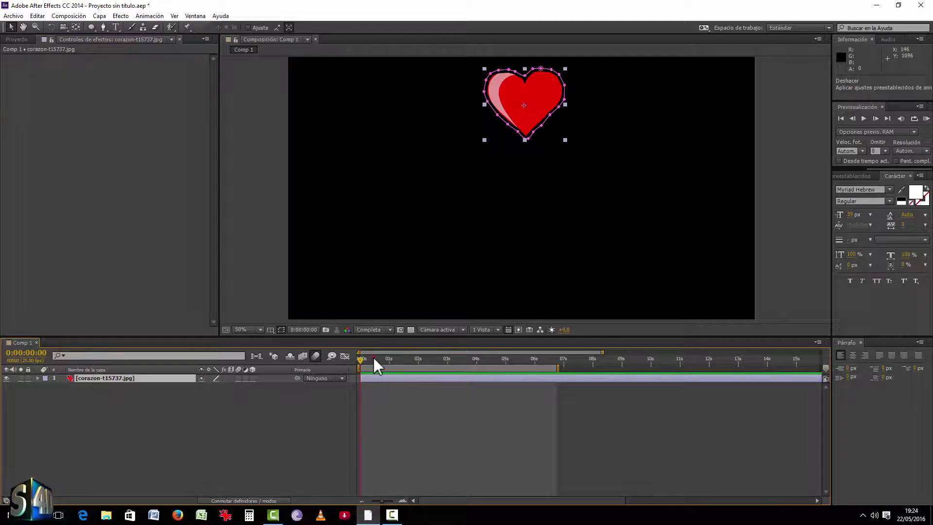
Reapply the BOING PELOTA preset to the heart from the start of the timeline
{"action": "left_click_drag", "start_coordinate": [373, 357], "coordinate": [404, 359]}
{"action": "key", "text": "Home"}
{"action": "left_click", "coordinate": [149, 16]}
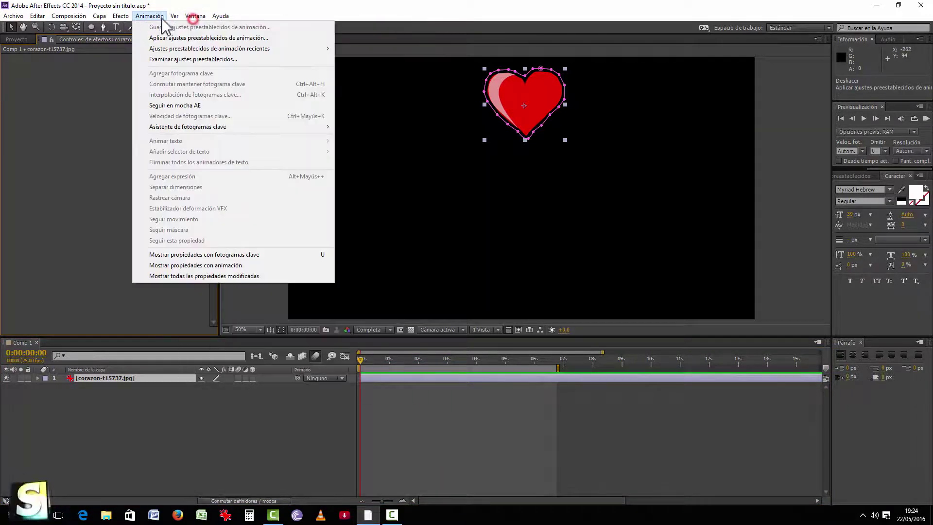
{"action": "mouse_move", "coordinate": [232, 49]}
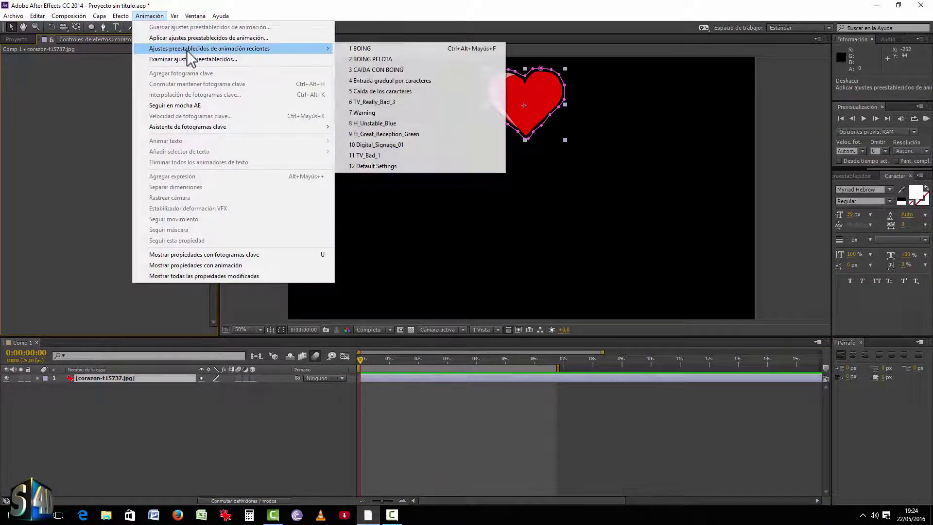
{"action": "left_click", "coordinate": [379, 58]}
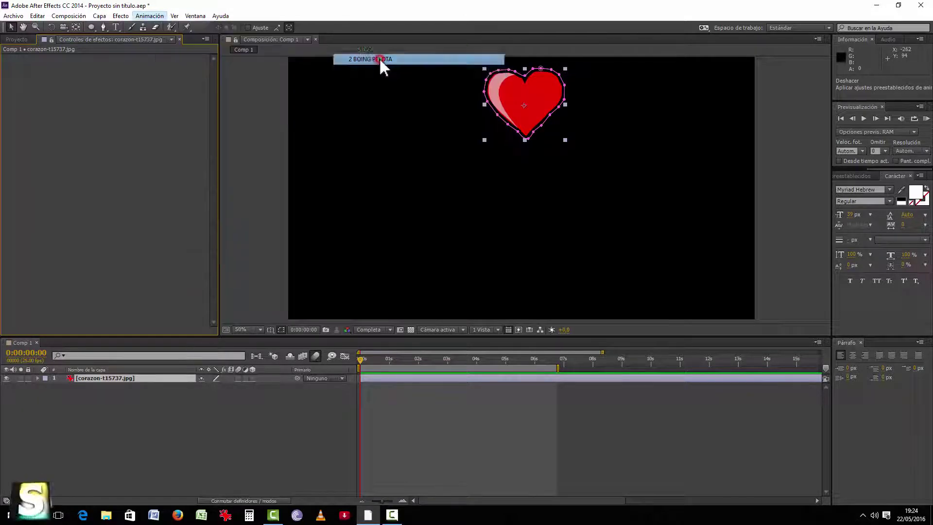
{"action": "left_click_drag", "start_coordinate": [365, 359], "coordinate": [401, 358]}
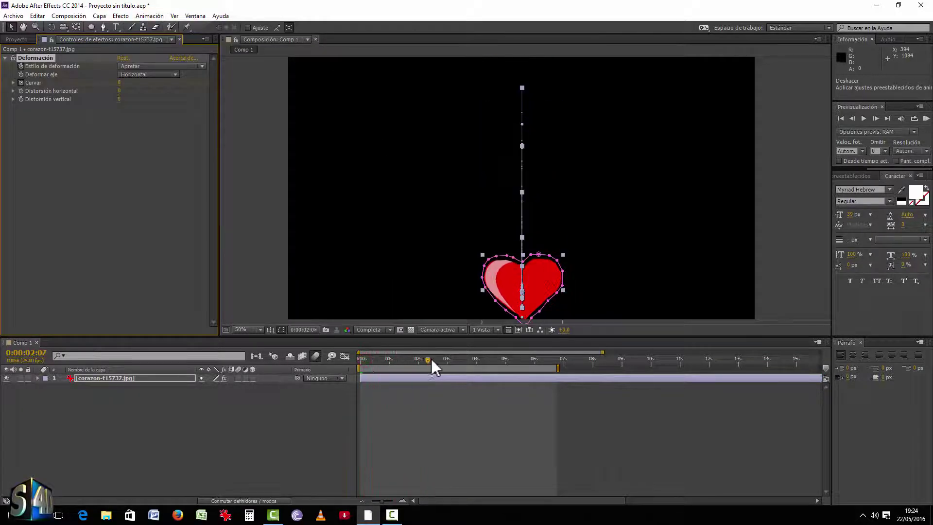
Clear all of the heart's Position keyframes so it stays still
{"action": "left_click", "coordinate": [81, 380]}
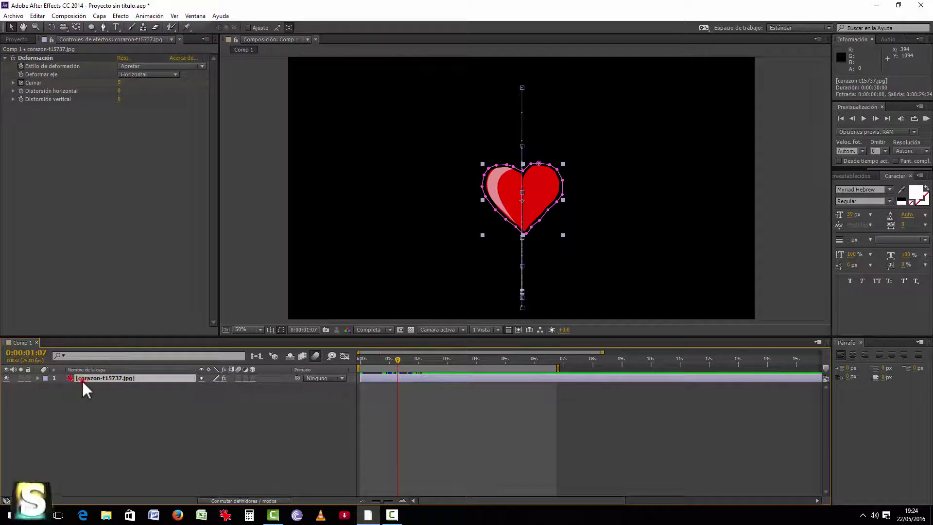
{"action": "key", "text": "u"}
{"action": "left_click", "coordinate": [62, 387]}
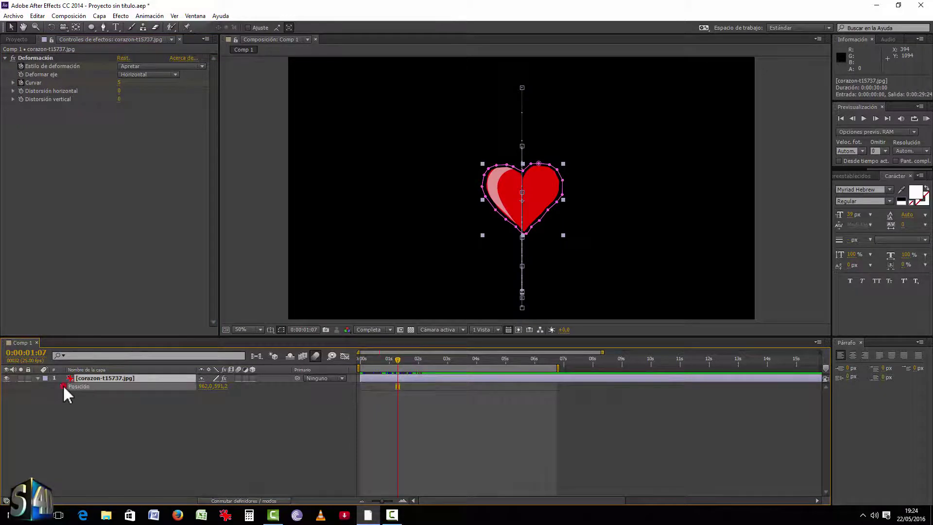
{"action": "left_click", "coordinate": [124, 454]}
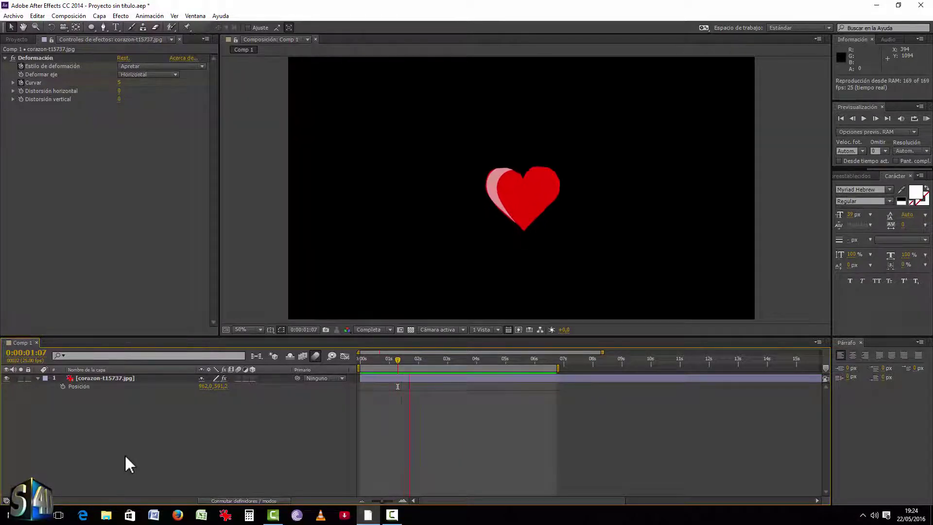
Switch the Deformación warp style to Arco inferior and preview the heart
{"action": "key", "text": "space"}
{"action": "left_click", "coordinate": [126, 66]}
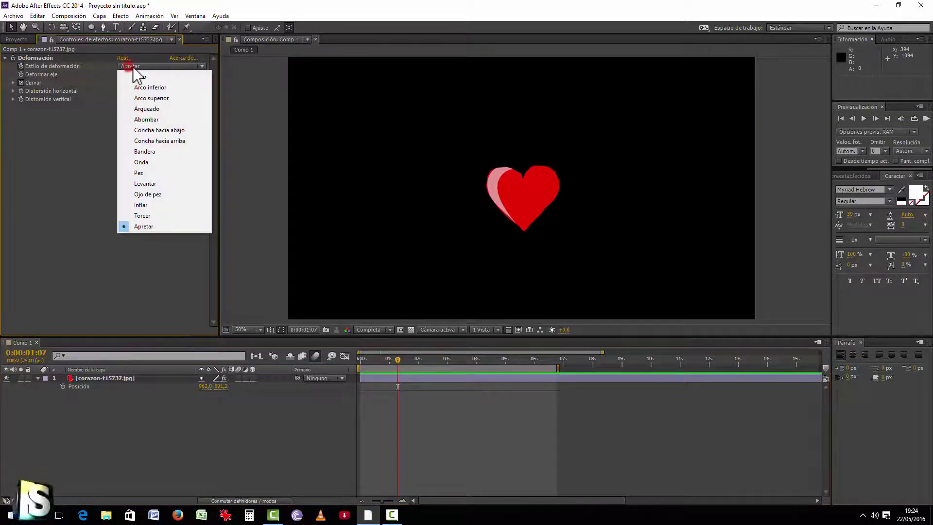
{"action": "left_click", "coordinate": [152, 86]}
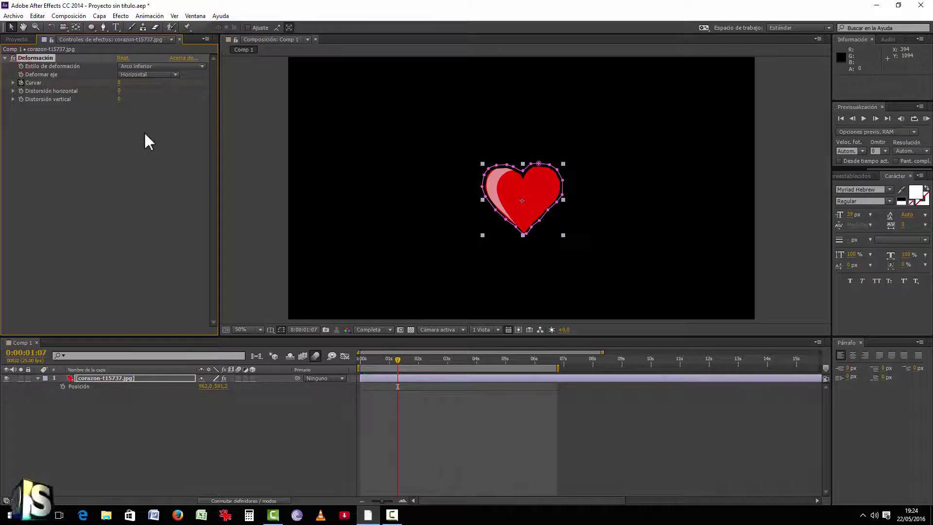
{"action": "key", "text": "space"}
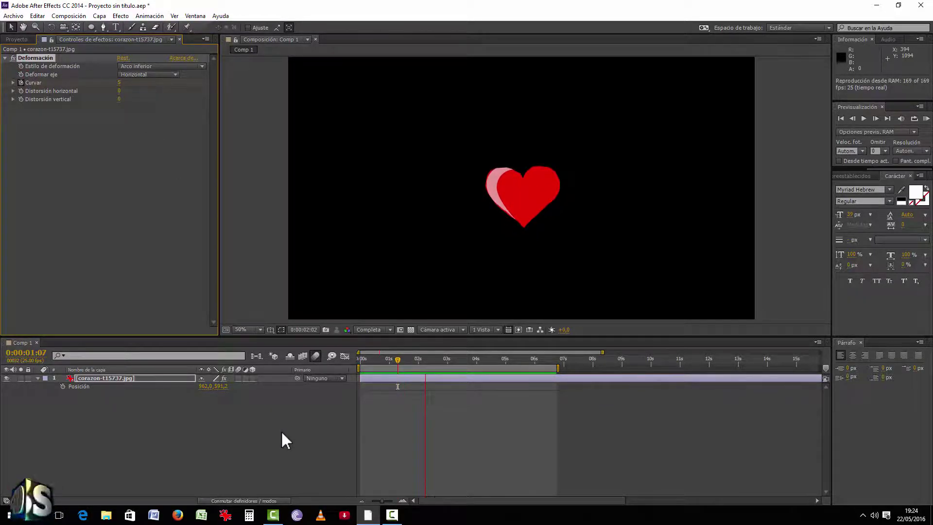
{"action": "left_click", "coordinate": [281, 431]}
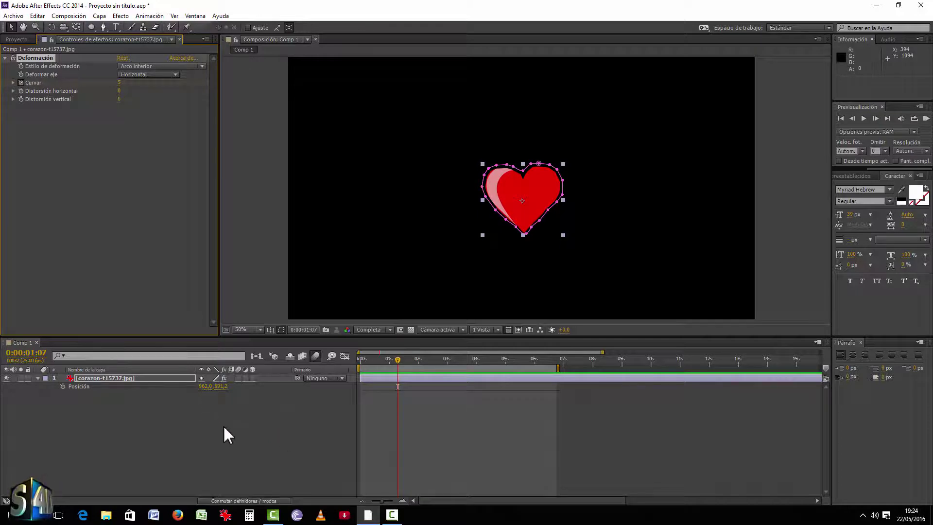
Delete the Deformación effect and return the playhead to 0:00:00:09
{"action": "key", "text": "Delete"}
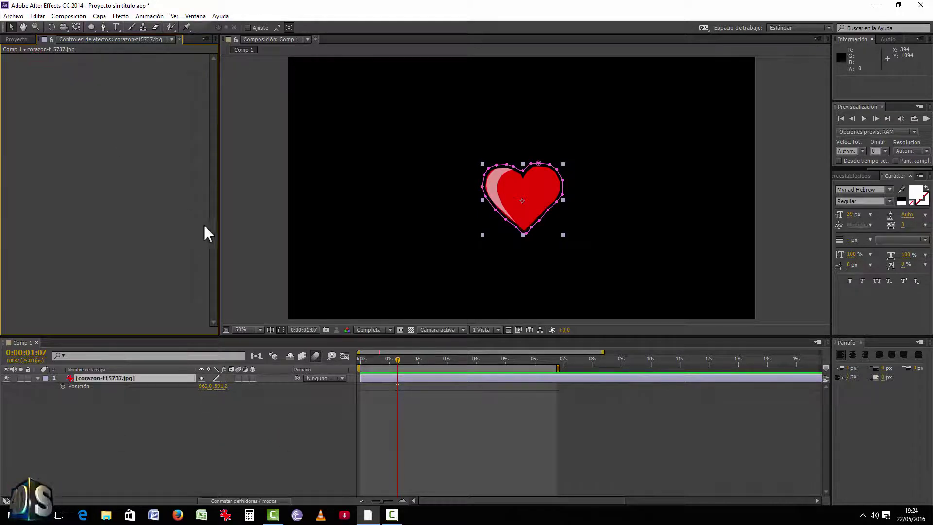
{"action": "left_click", "coordinate": [188, 387]}
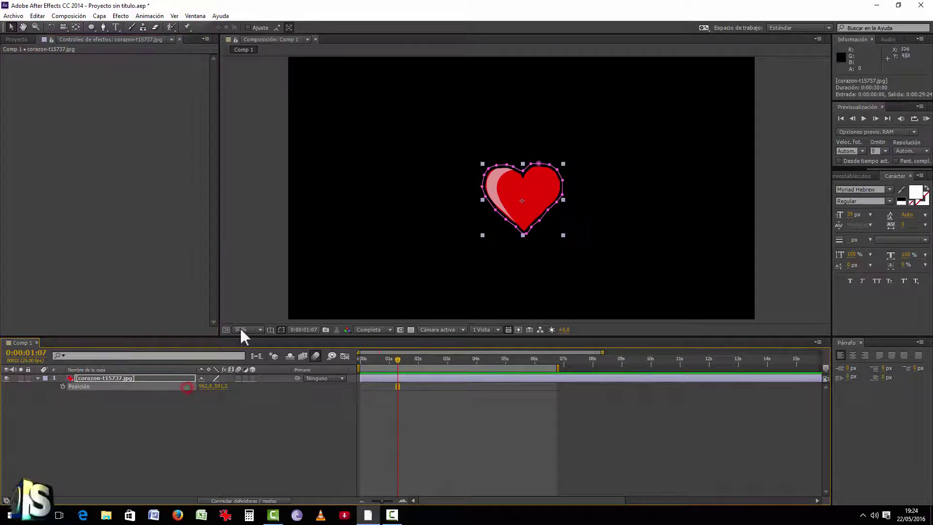
{"action": "left_click", "coordinate": [100, 379]}
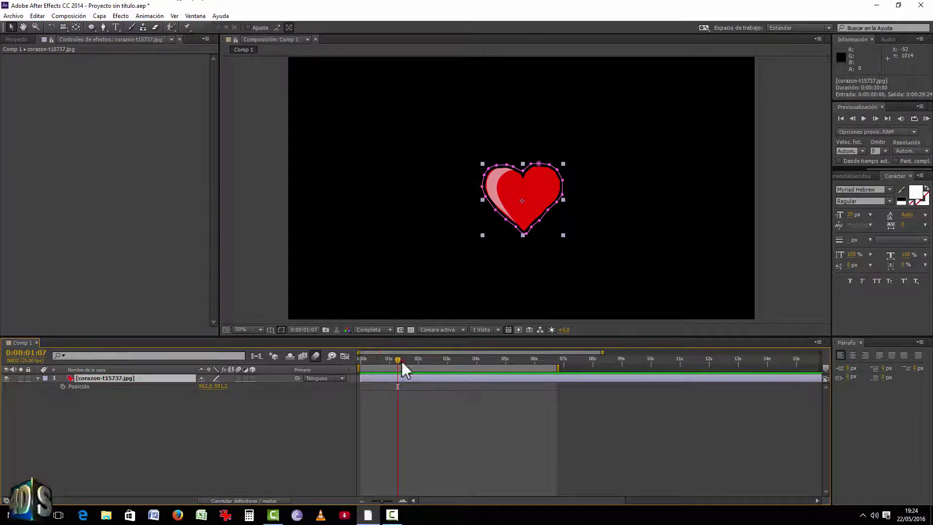
{"action": "left_click_drag", "start_coordinate": [402, 360], "coordinate": [372, 358]}
{"action": "left_click", "coordinate": [270, 446]}
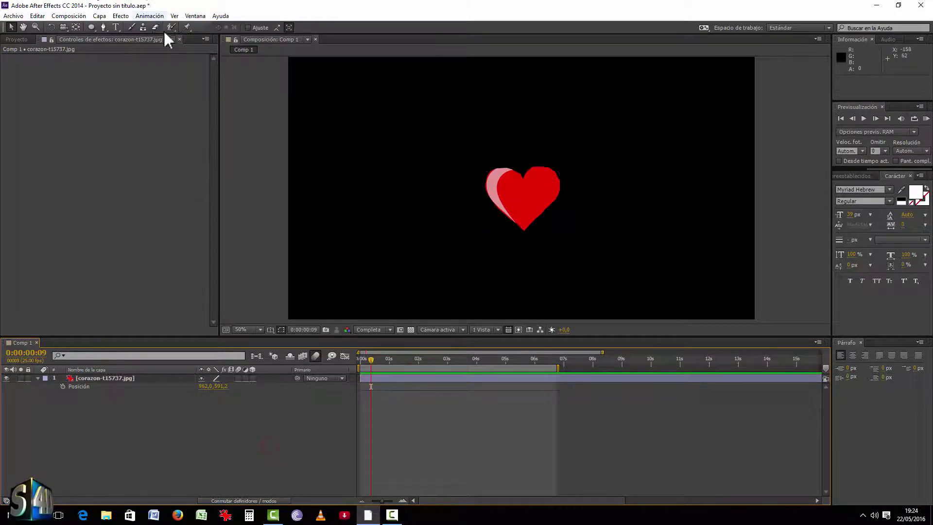
Apply the recent CAIDA CON BOING preset, then delete the stray Sólidas 3 layer it created
{"action": "left_click", "coordinate": [146, 16]}
{"action": "mouse_move", "coordinate": [170, 49]}
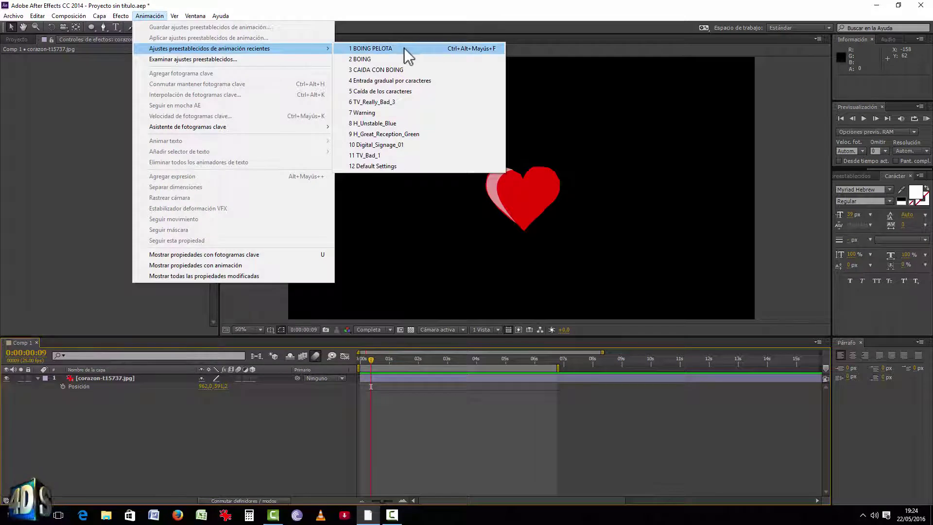
{"action": "left_click", "coordinate": [389, 69]}
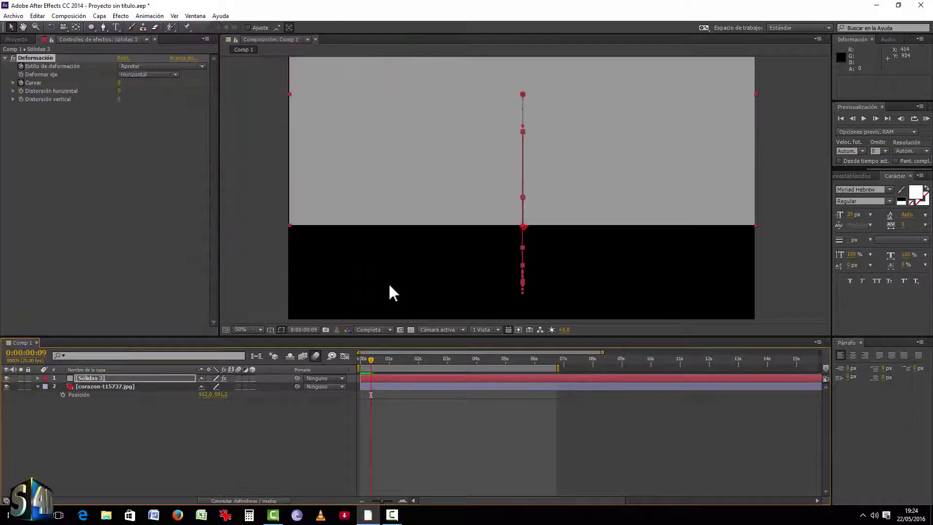
{"action": "left_click", "coordinate": [146, 413]}
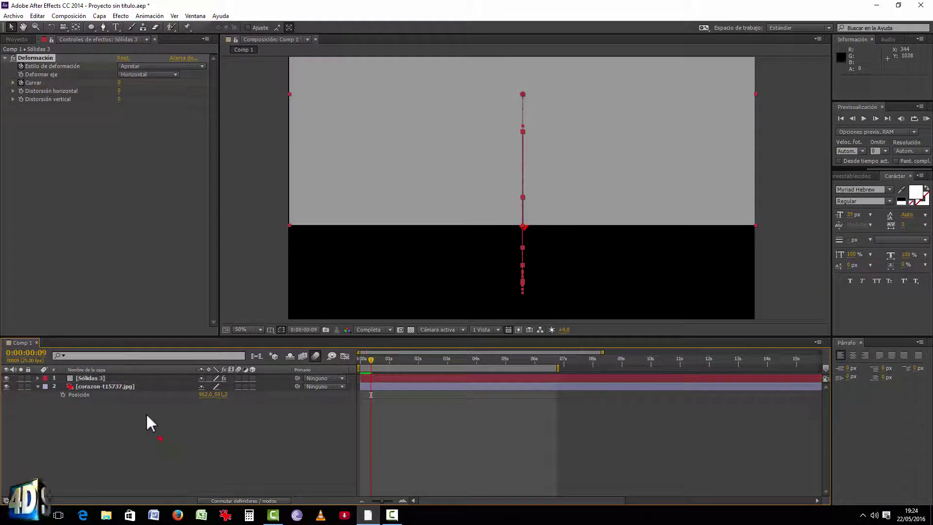
{"action": "left_click", "coordinate": [99, 375]}
{"action": "key", "text": "Delete"}
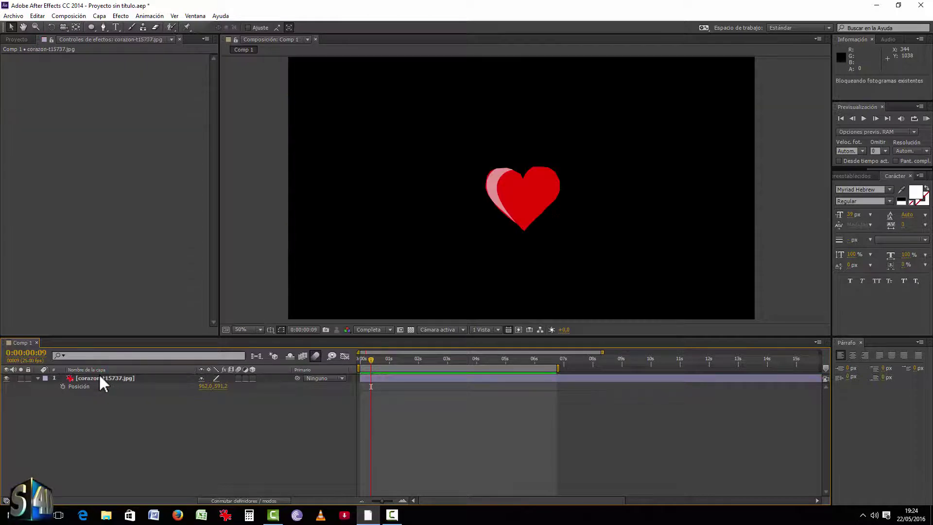
Reapply the recent bounce preset to the heart layer
{"action": "left_click", "coordinate": [100, 378]}
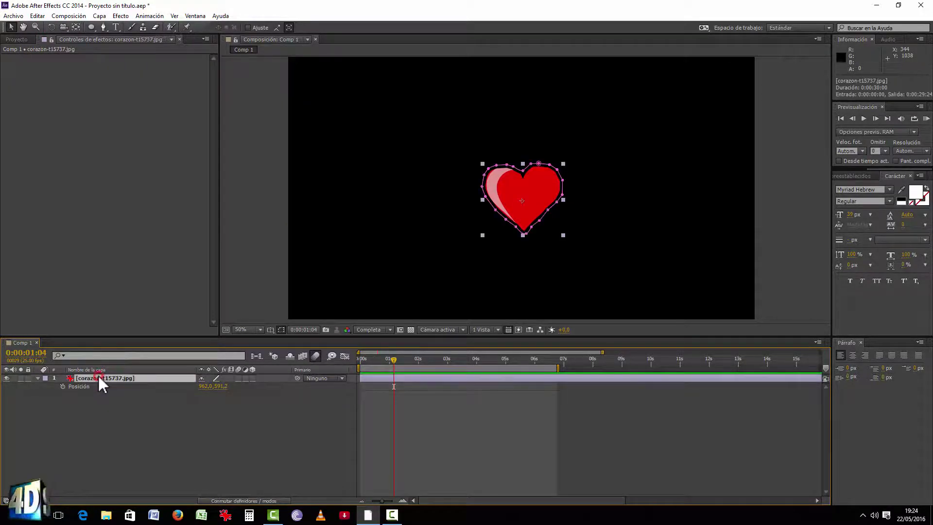
{"action": "left_click", "coordinate": [148, 16]}
{"action": "mouse_move", "coordinate": [174, 16]}
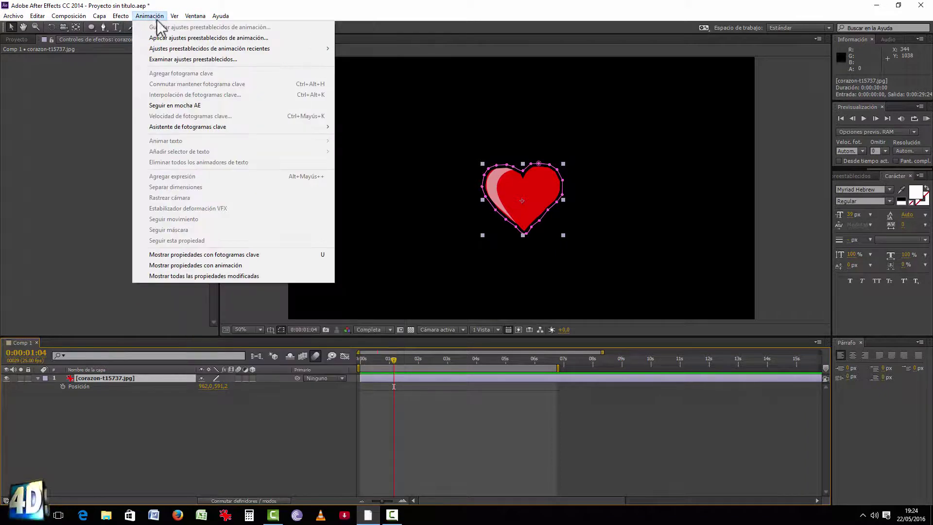
{"action": "mouse_move", "coordinate": [179, 50]}
{"action": "left_click", "coordinate": [363, 48]}
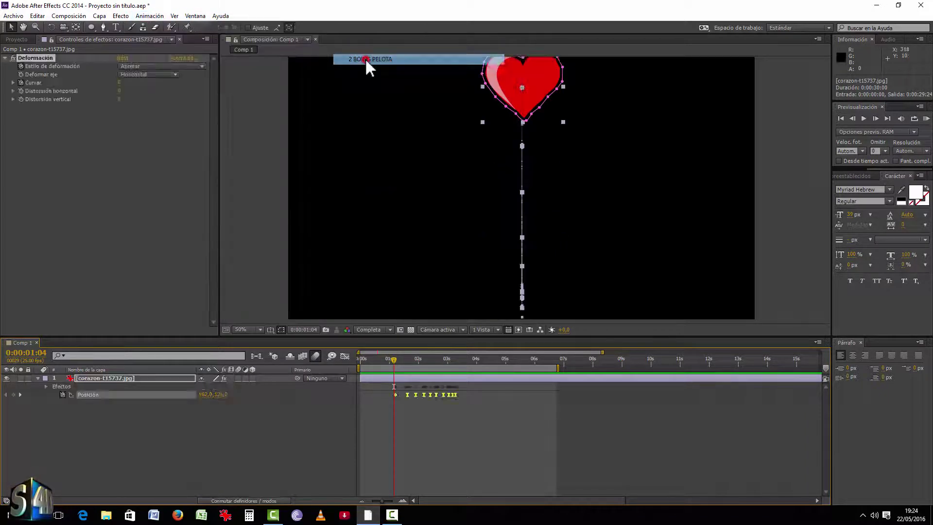
Preview the bouncing heart and collapse the heart layer's properties
{"action": "left_click", "coordinate": [151, 453]}
{"action": "key", "text": "space"}
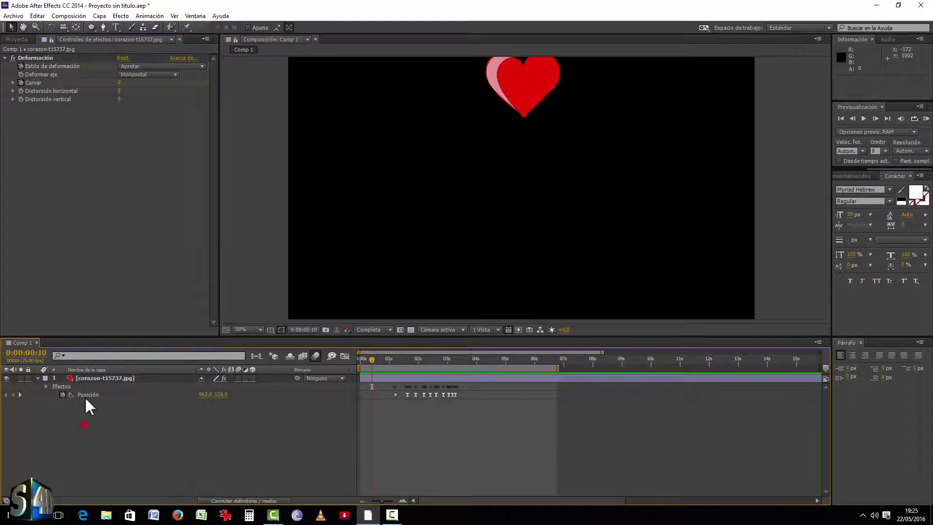
{"action": "left_click", "coordinate": [42, 377]}
{"action": "left_click", "coordinate": [37, 359]}
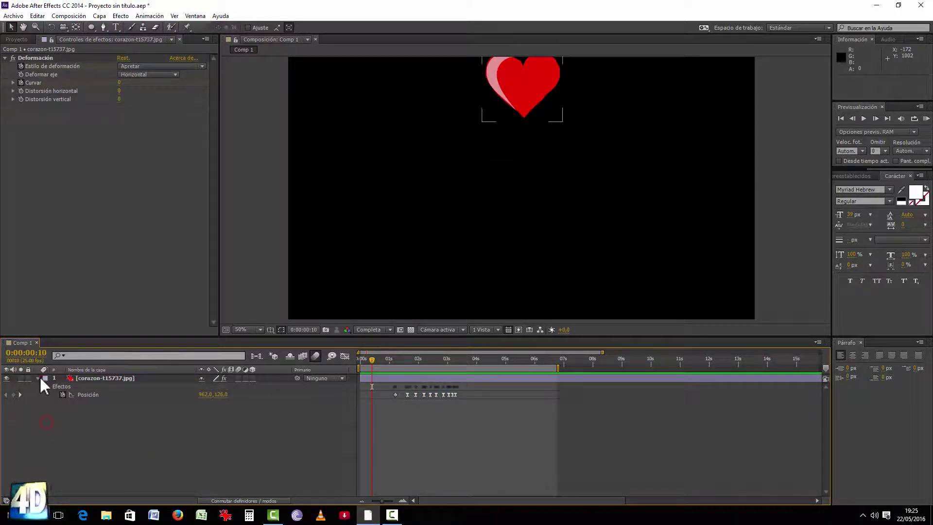
{"action": "left_click", "coordinate": [38, 378]}
Add Efecto > Trapcode > Echospace to the heart layer, below Deformación
{"action": "right_click", "coordinate": [79, 378]}
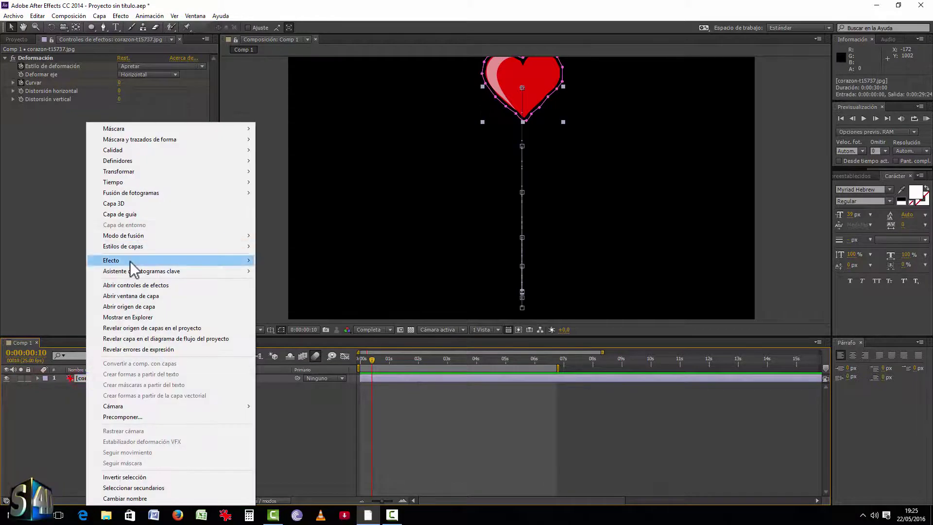
{"action": "mouse_move", "coordinate": [143, 262]}
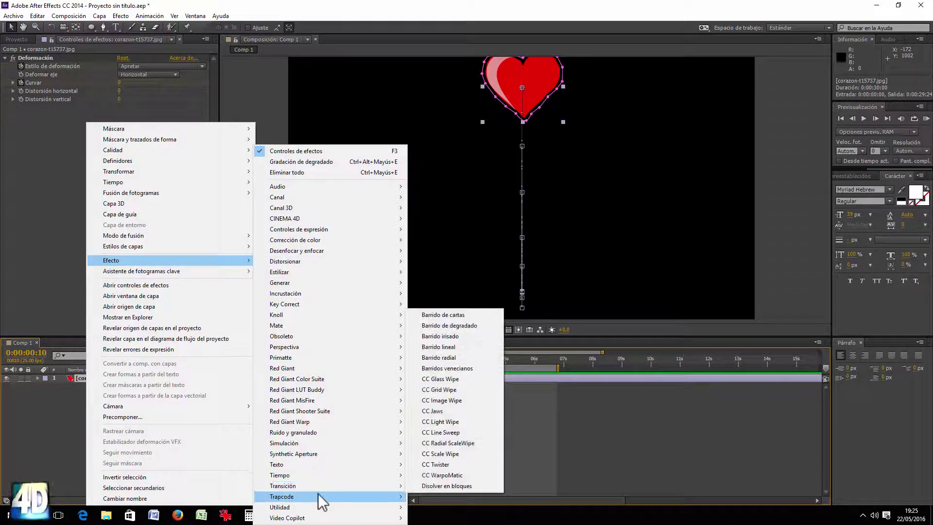
{"action": "mouse_move", "coordinate": [318, 496]}
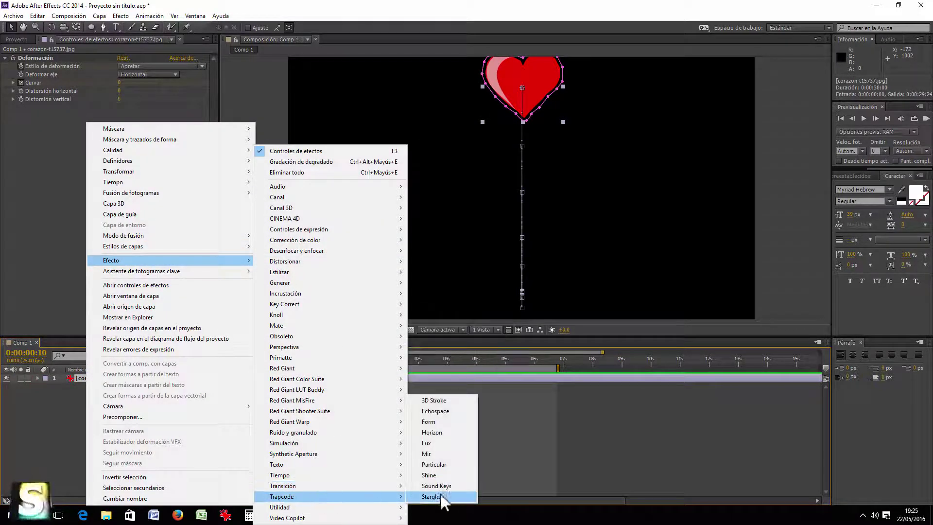
{"action": "left_click", "coordinate": [451, 410]}
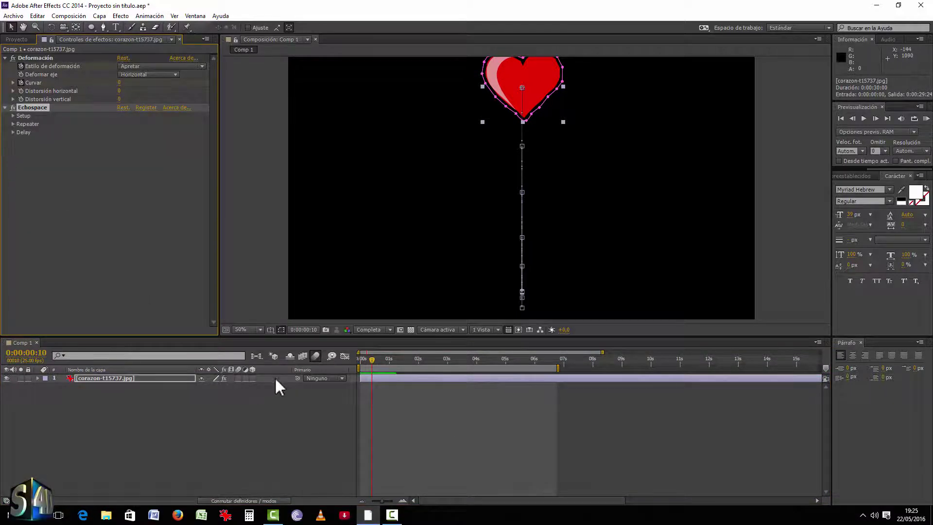
Make the heart 3D and generate Echospace copies with X Offset 96, Scale 1,8, X Offset Random 302
{"action": "left_click", "coordinate": [254, 379]}
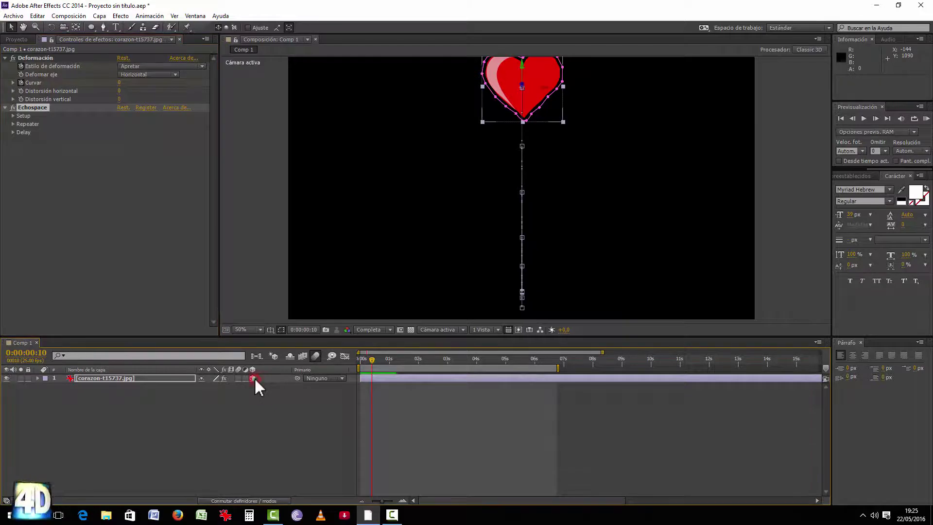
{"action": "left_click", "coordinate": [12, 124]}
{"action": "left_click", "coordinate": [12, 115]}
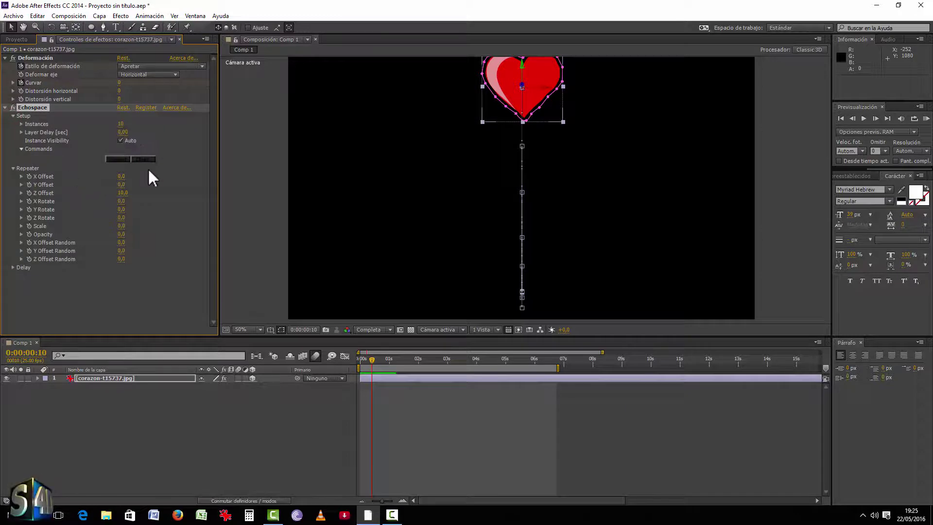
{"action": "left_click", "coordinate": [118, 159]}
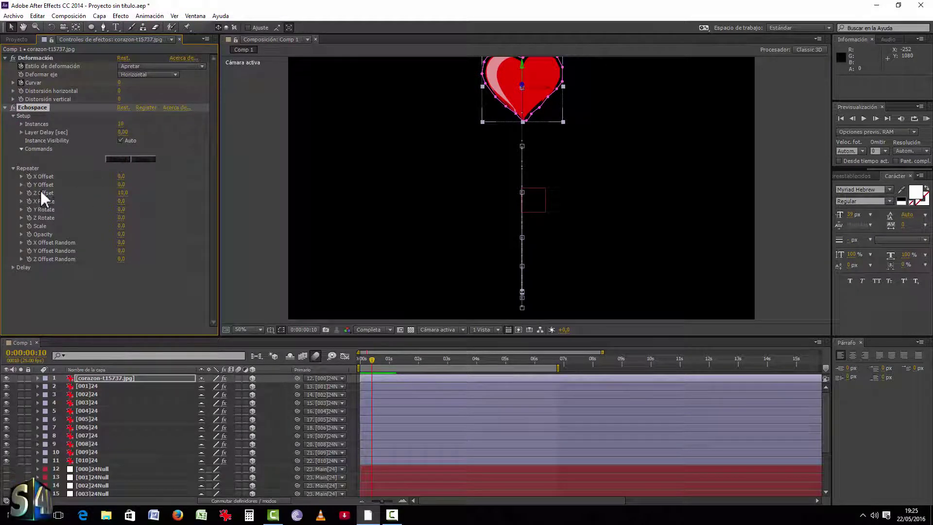
{"action": "mouse_move", "coordinate": [121, 178]}
{"action": "left_mouse_down"}
{"action": "mouse_move", "coordinate": [166, 176]}
{"action": "mouse_move", "coordinate": [154, 179]}
{"action": "left_mouse_up"}
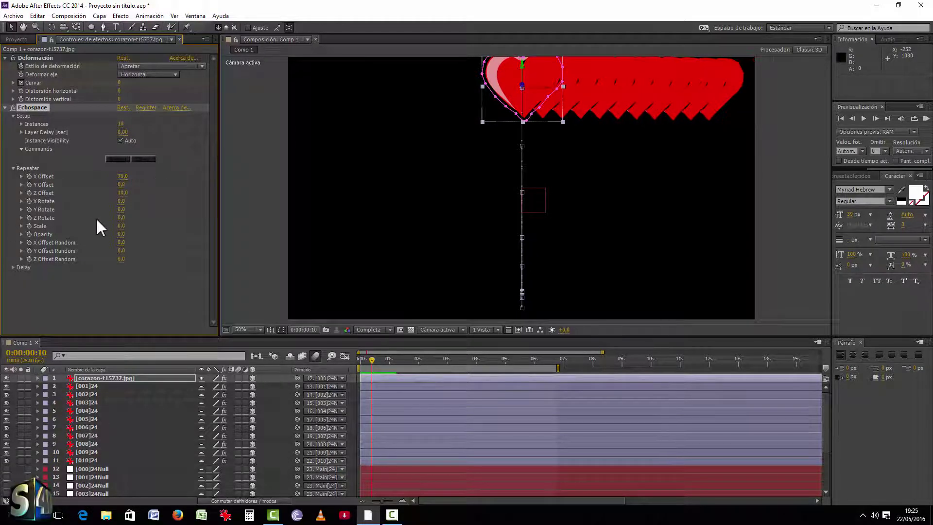
{"action": "left_click_drag", "start_coordinate": [121, 227], "coordinate": [141, 228]}
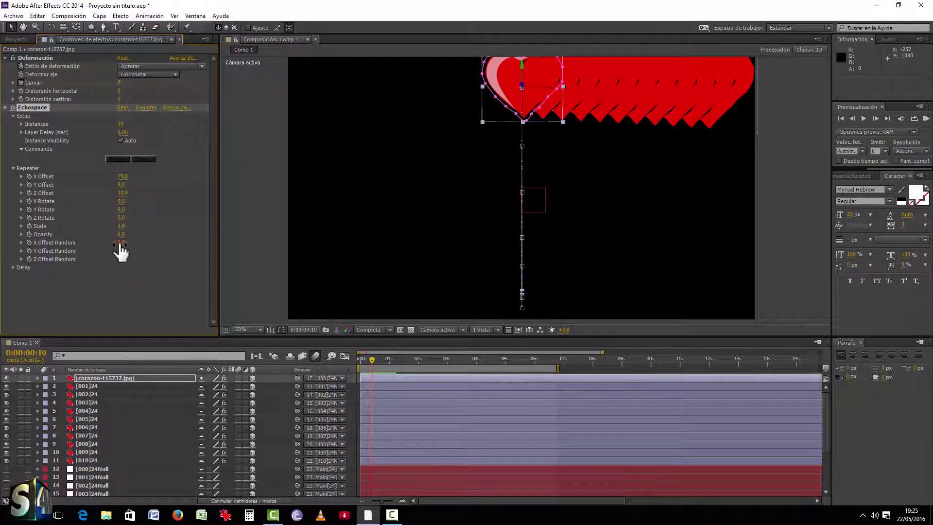
{"action": "left_click_drag", "start_coordinate": [120, 243], "coordinate": [137, 182]}
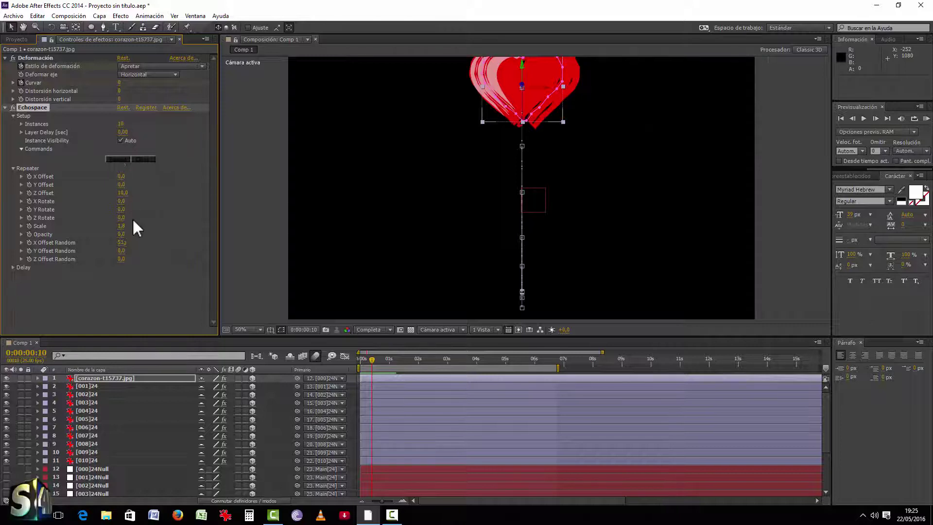
{"action": "mouse_move", "coordinate": [121, 243]}
{"action": "left_mouse_down"}
{"action": "mouse_move", "coordinate": [484, 238]}
{"action": "mouse_move", "coordinate": [152, 253]}
{"action": "mouse_move", "coordinate": [140, 264]}
{"action": "mouse_move", "coordinate": [629, 244]}
{"action": "mouse_move", "coordinate": [594, 245]}
{"action": "left_mouse_up"}
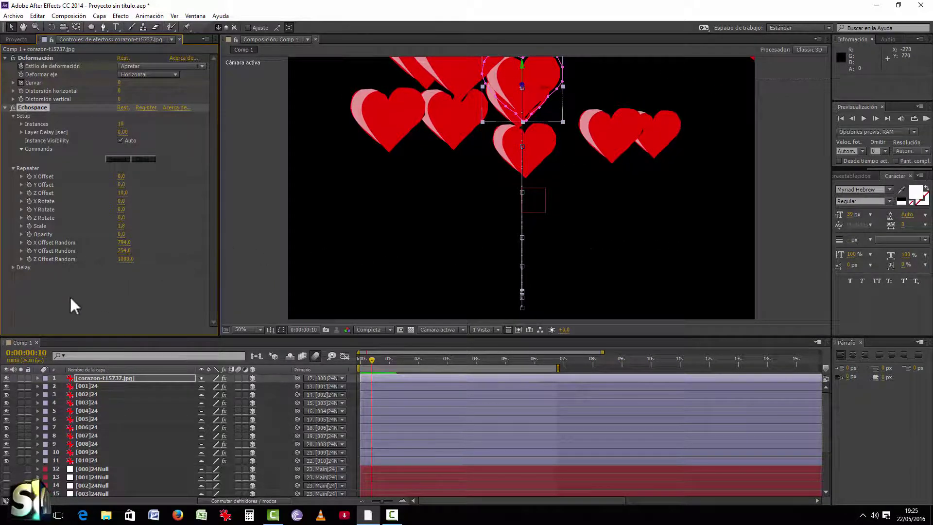
Increase the Echospace Repeater Delay in the Delay group and preview the staggered copies
{"action": "left_click", "coordinate": [70, 297]}
{"action": "left_click", "coordinate": [12, 267]}
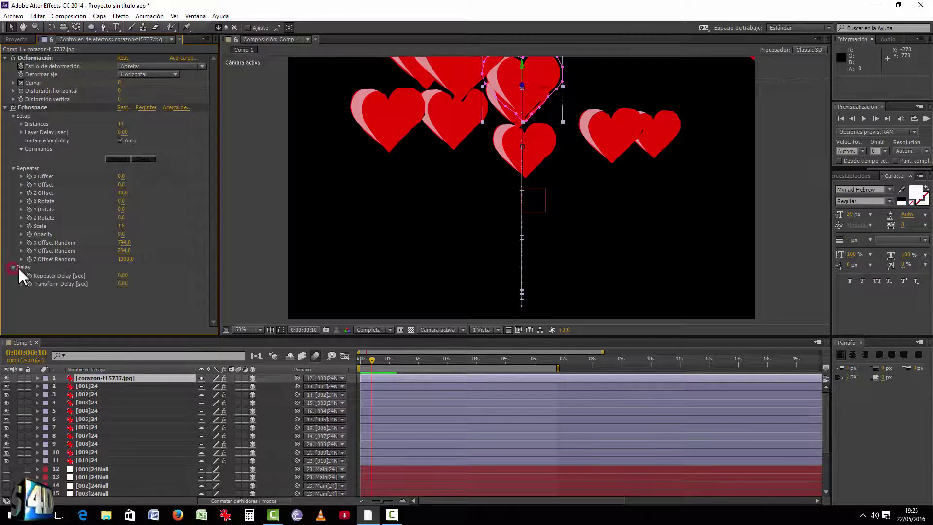
{"action": "left_click_drag", "start_coordinate": [128, 275], "coordinate": [138, 275]}
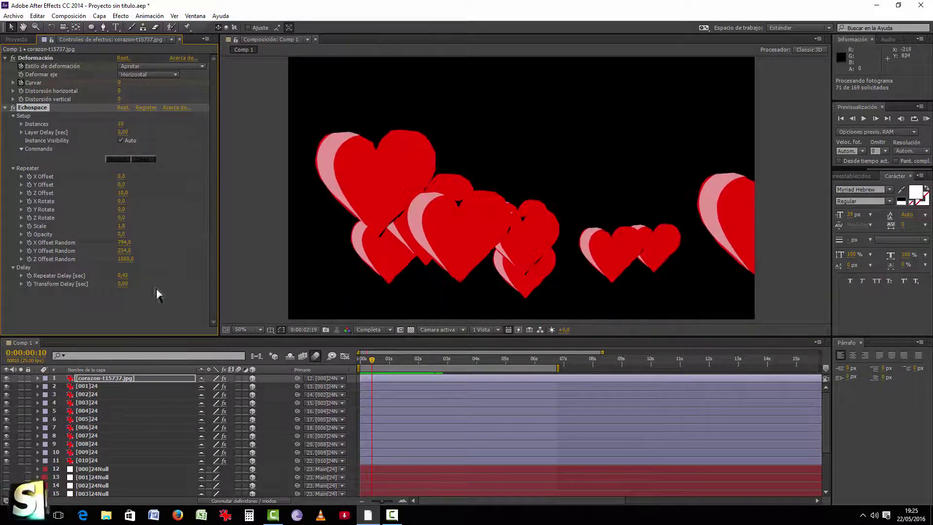
{"action": "left_click", "coordinate": [125, 284]}
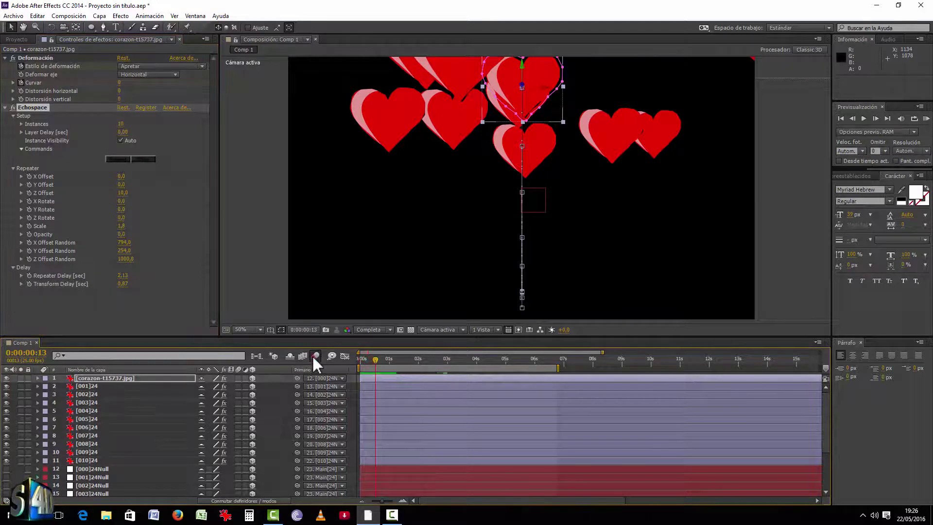
Add a new camera, Cámara 1, reframe the hearts with it, and scrub through time
{"action": "right_click", "coordinate": [281, 395]}
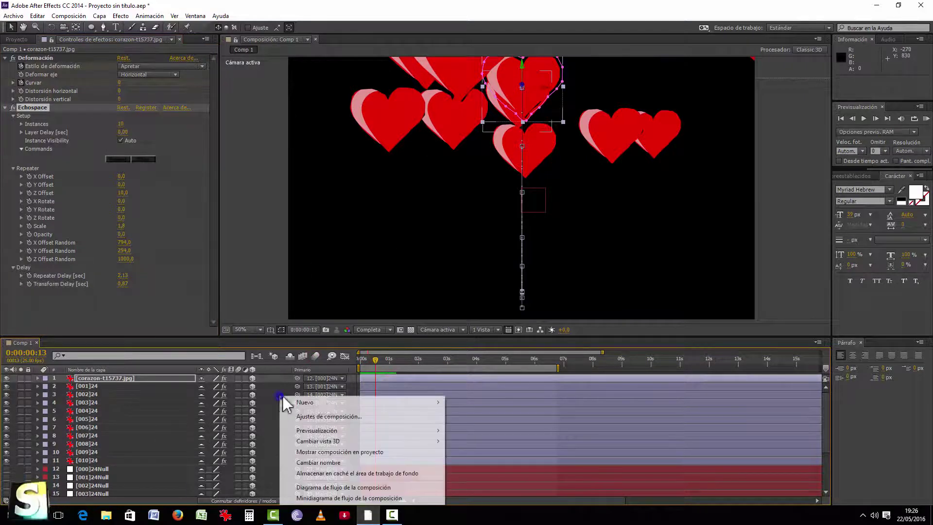
{"action": "mouse_move", "coordinate": [402, 398]}
{"action": "left_click", "coordinate": [479, 450]}
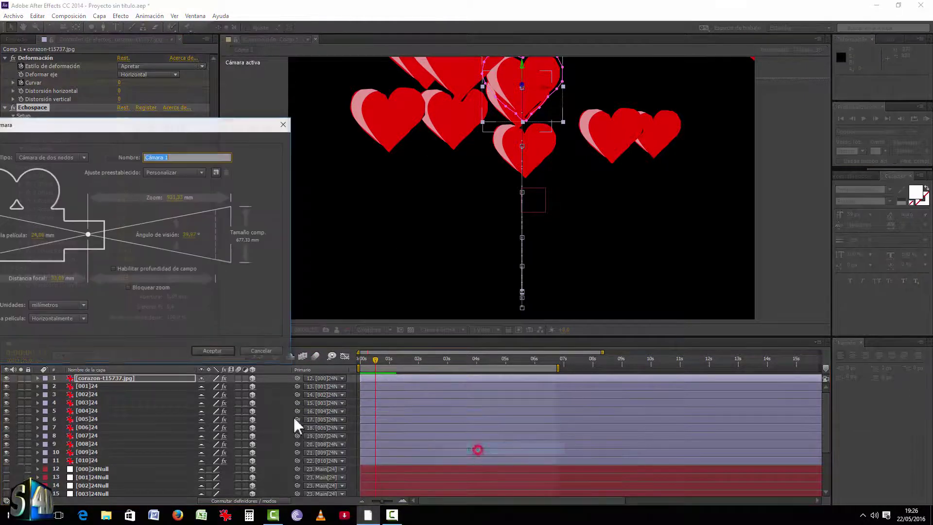
{"action": "left_click", "coordinate": [220, 351]}
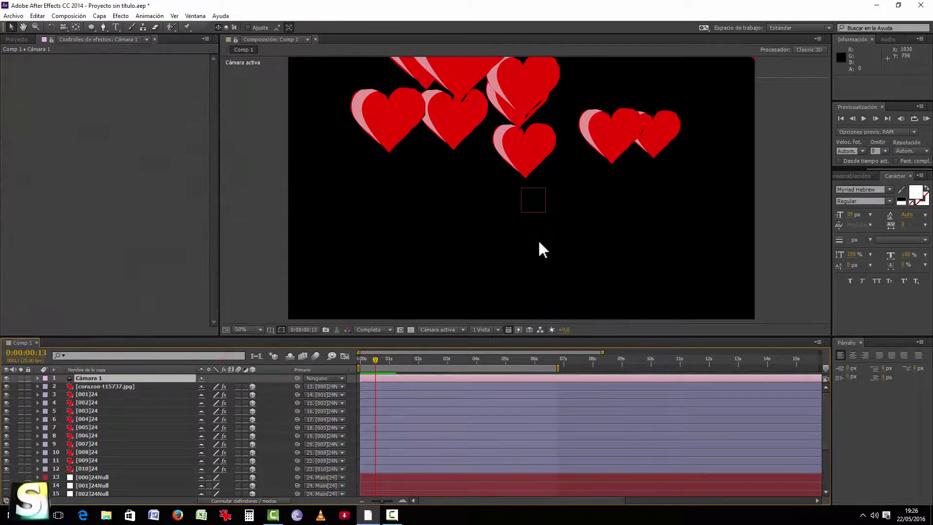
{"action": "mouse_move", "coordinate": [538, 236]}
{"action": "left_mouse_down"}
{"action": "mouse_move", "coordinate": [543, 147]}
{"action": "mouse_move", "coordinate": [540, 179]}
{"action": "left_mouse_up"}
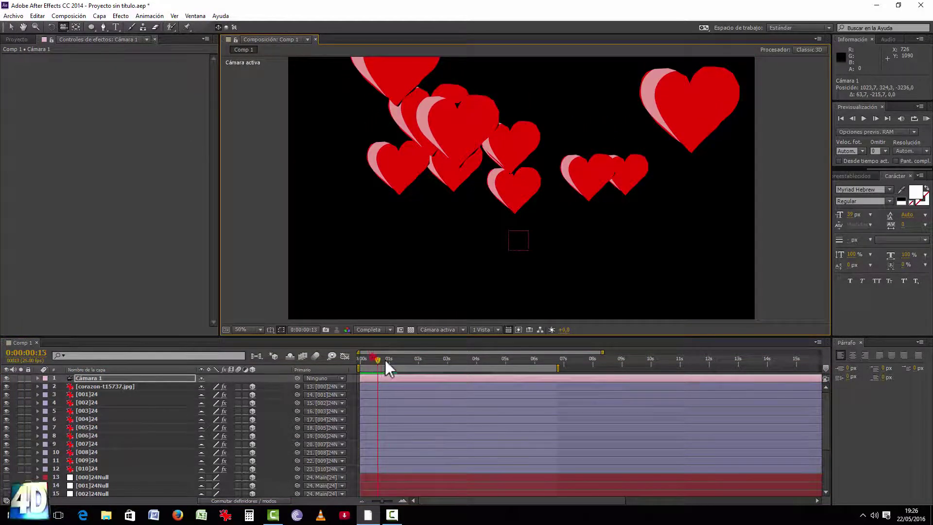
{"action": "mouse_move", "coordinate": [385, 359]}
{"action": "left_mouse_down"}
{"action": "mouse_move", "coordinate": [518, 368]}
{"action": "mouse_move", "coordinate": [358, 366]}
{"action": "left_mouse_up"}
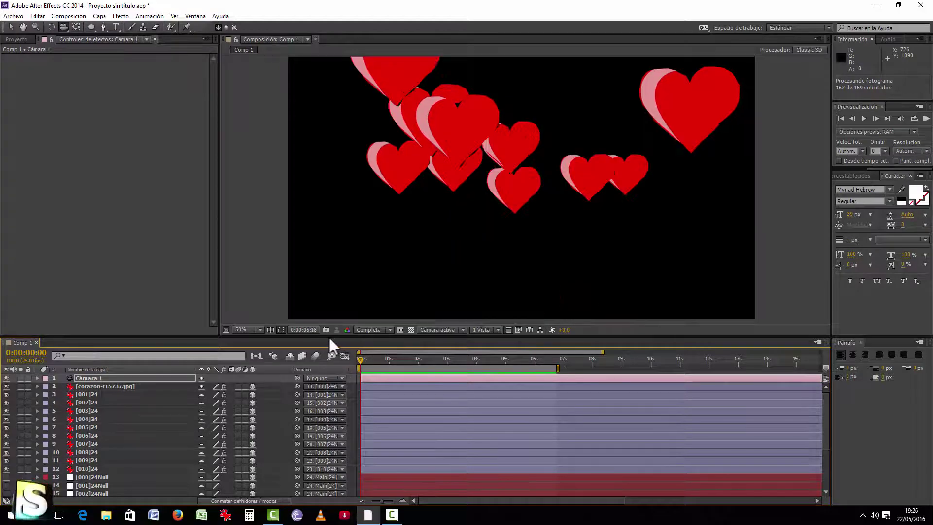
Stop the preview, clear the Echospace heart copies, and collapse the Echospace settings
{"action": "key", "text": "space"}
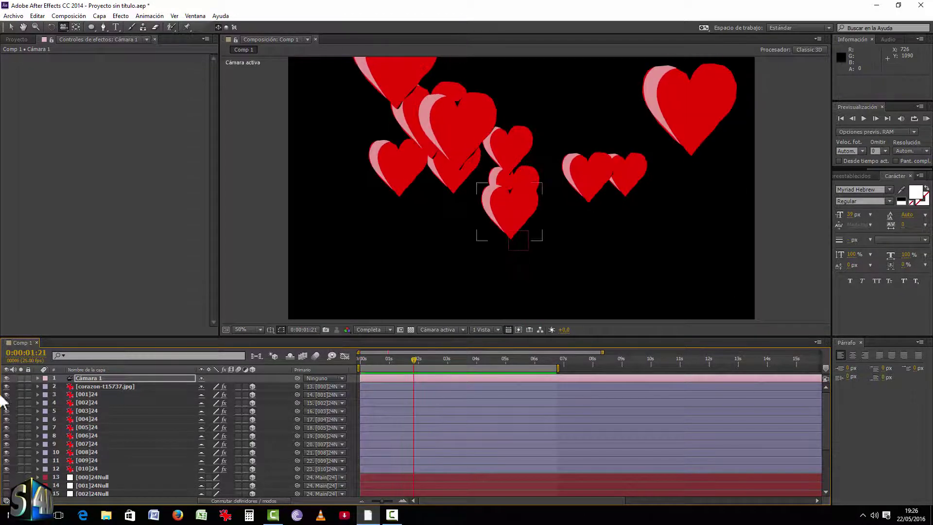
{"action": "left_click", "coordinate": [97, 386]}
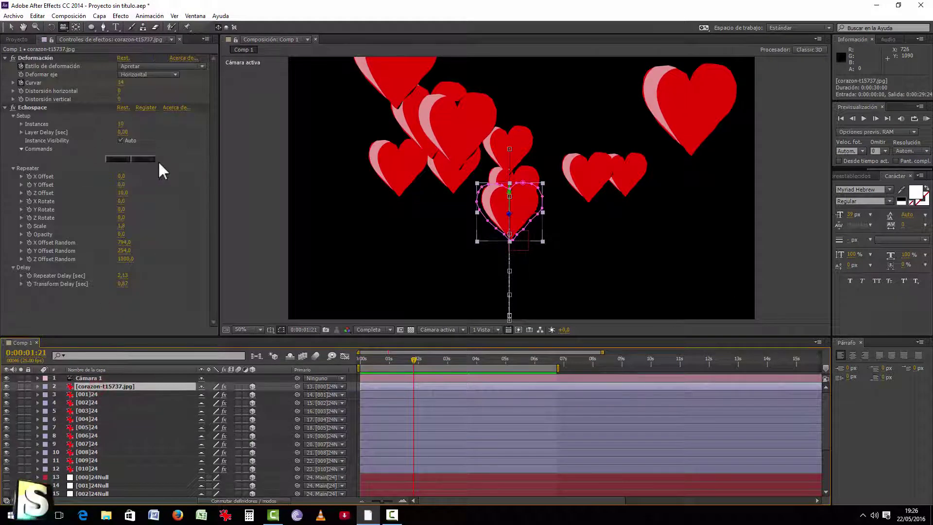
{"action": "left_click", "coordinate": [144, 158]}
{"action": "left_click", "coordinate": [5, 108]}
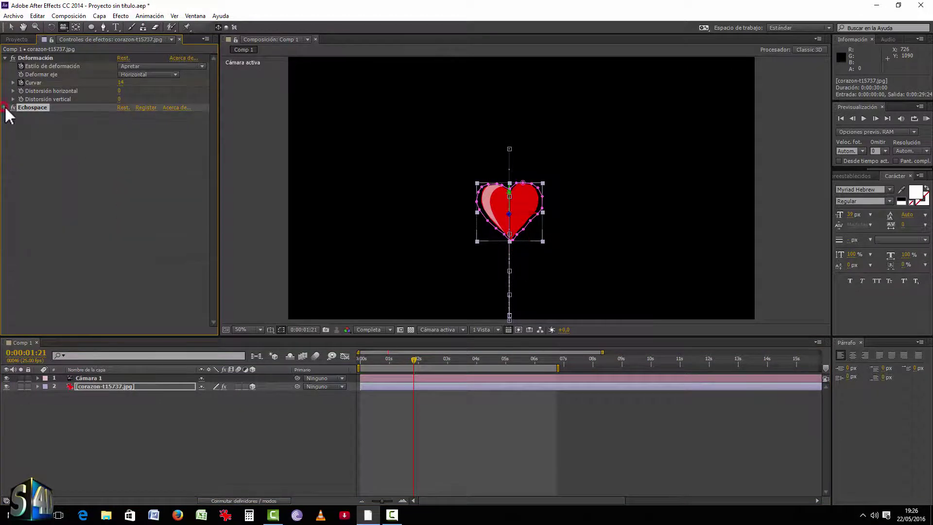
Add a Perspectiva > Sombra paralela drop shadow to the heart layer
{"action": "right_click", "coordinate": [75, 217]}
{"action": "mouse_move", "coordinate": [158, 252]}
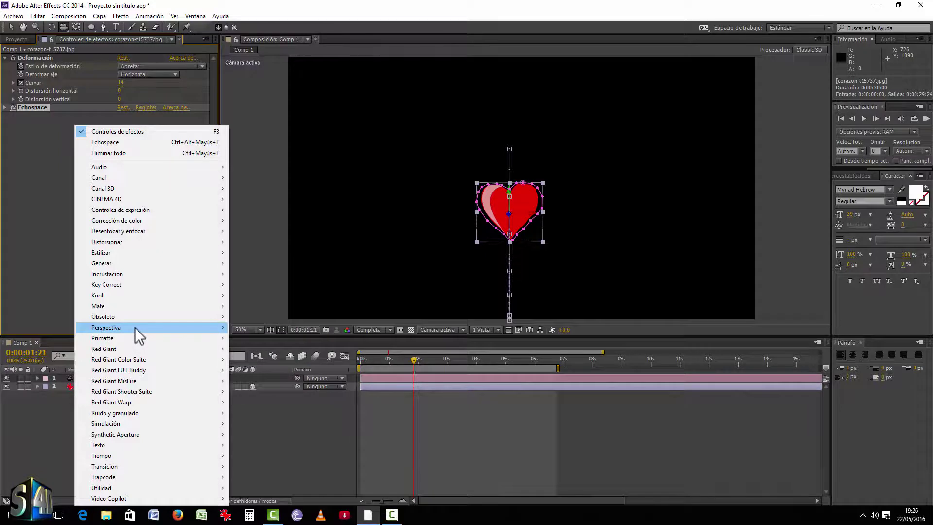
{"action": "mouse_move", "coordinate": [136, 326]}
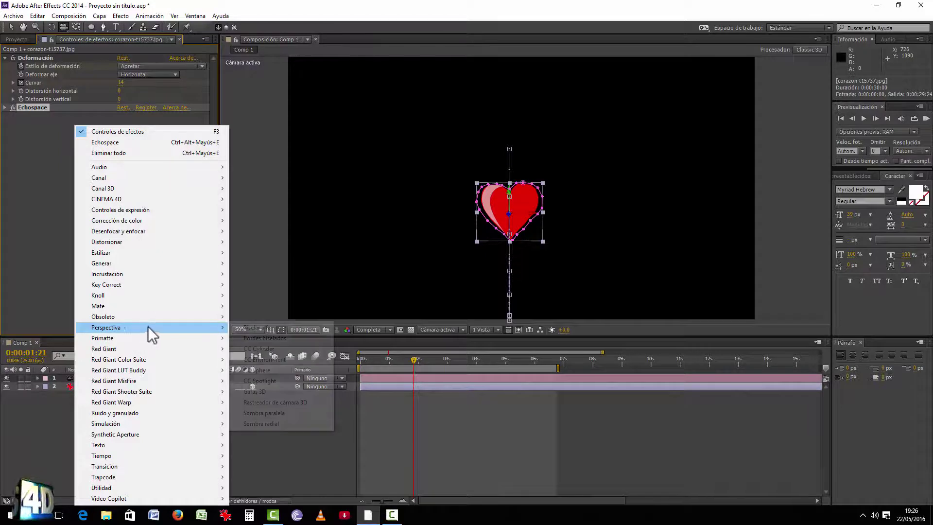
{"action": "left_click", "coordinate": [275, 412]}
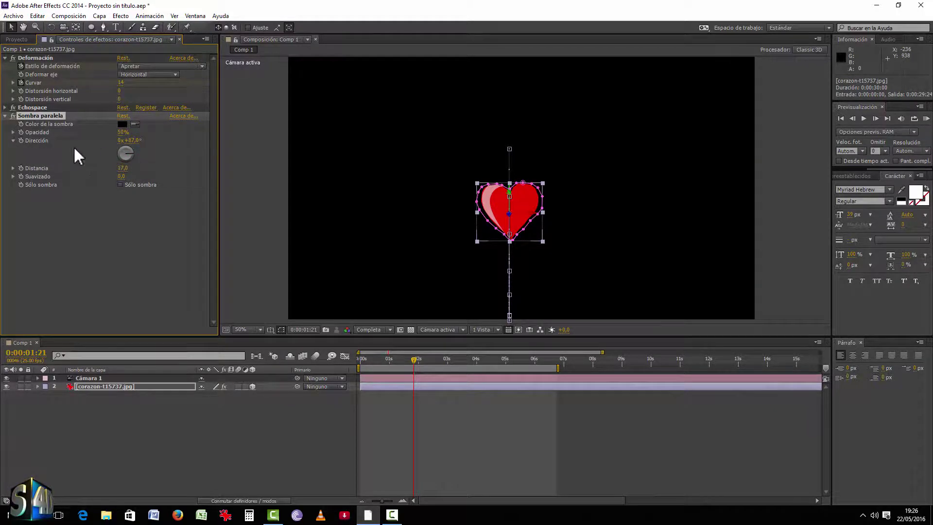
Move Echospace below Sombra paralela and regenerate the heart copies with shadows
{"action": "left_click_drag", "start_coordinate": [27, 109], "coordinate": [43, 208]}
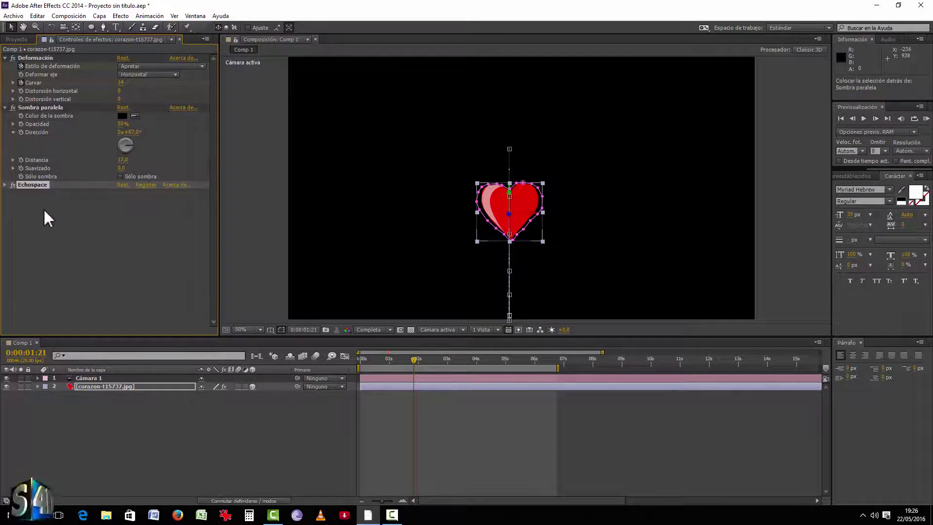
{"action": "left_click", "coordinate": [71, 239]}
{"action": "left_click", "coordinate": [5, 185]}
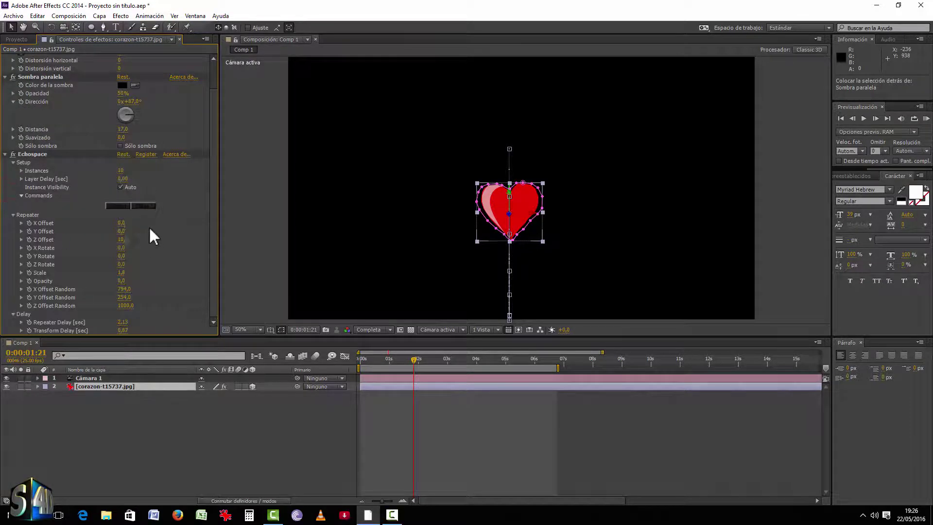
{"action": "left_click", "coordinate": [119, 205]}
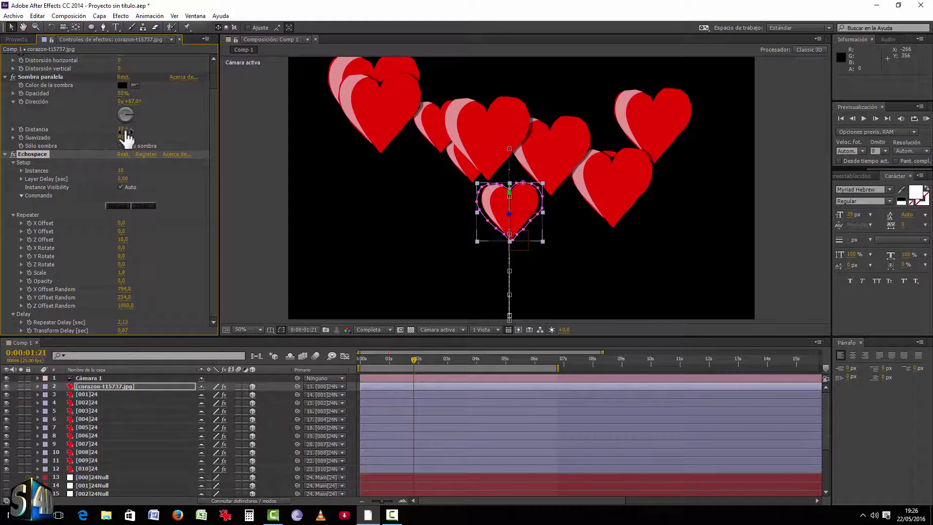
Increase the shadow Distancia and soften it to 50,0, regenerating the copies after each change
{"action": "left_click_drag", "start_coordinate": [123, 130], "coordinate": [137, 129]}
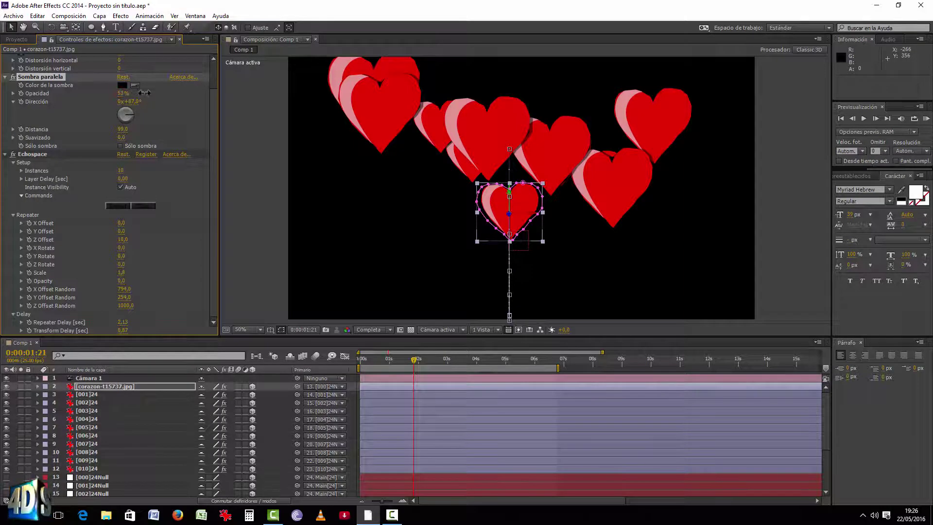
{"action": "left_click", "coordinate": [143, 206]}
{"action": "left_click", "coordinate": [125, 206]}
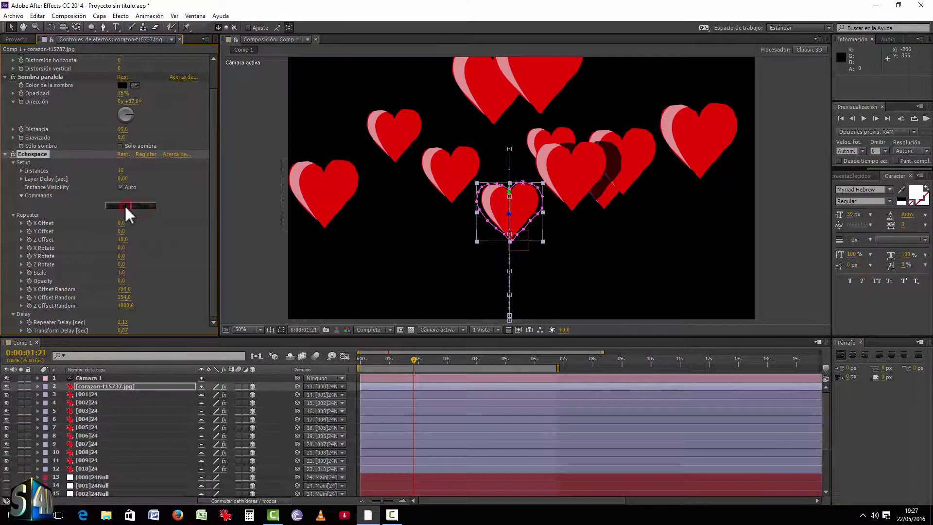
{"action": "left_click", "coordinate": [267, 396]}
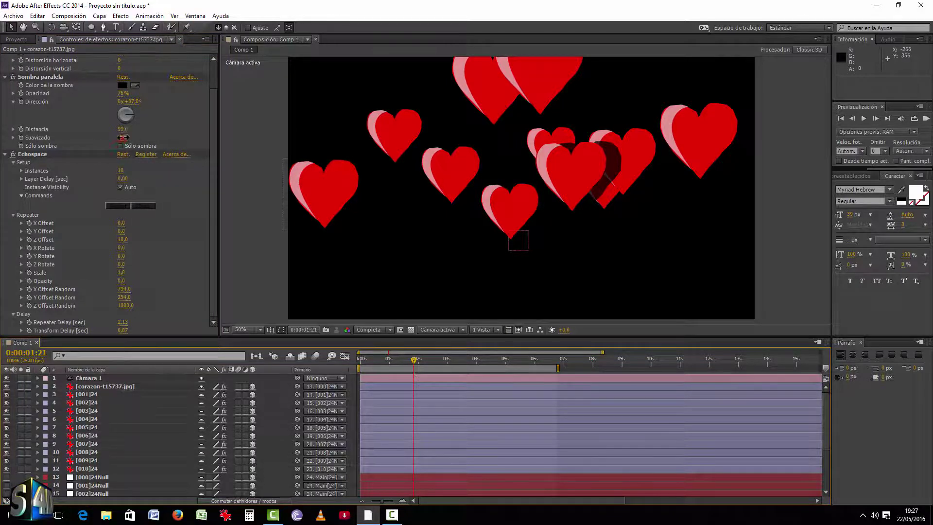
{"action": "left_click_drag", "start_coordinate": [122, 138], "coordinate": [138, 137]}
{"action": "left_click", "coordinate": [143, 205]}
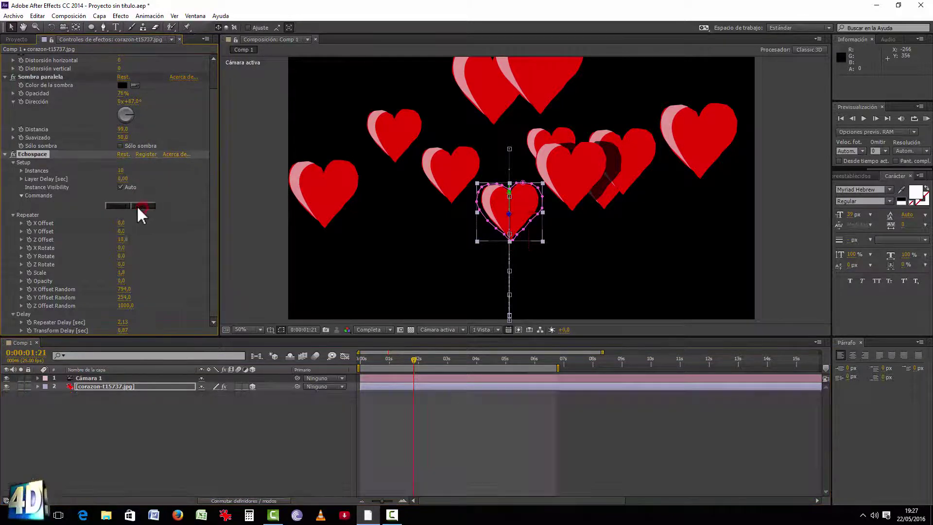
{"action": "left_click", "coordinate": [127, 205]}
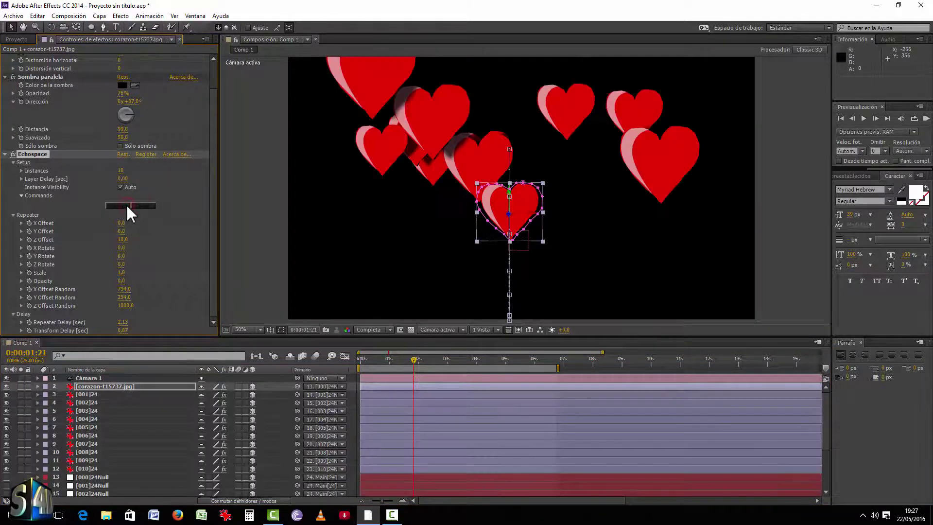
{"action": "left_click", "coordinate": [280, 410]}
Preview from frame 0, then set Echospace Y Rotate to 22,0 so copies turn progressively
{"action": "left_click", "coordinate": [361, 360]}
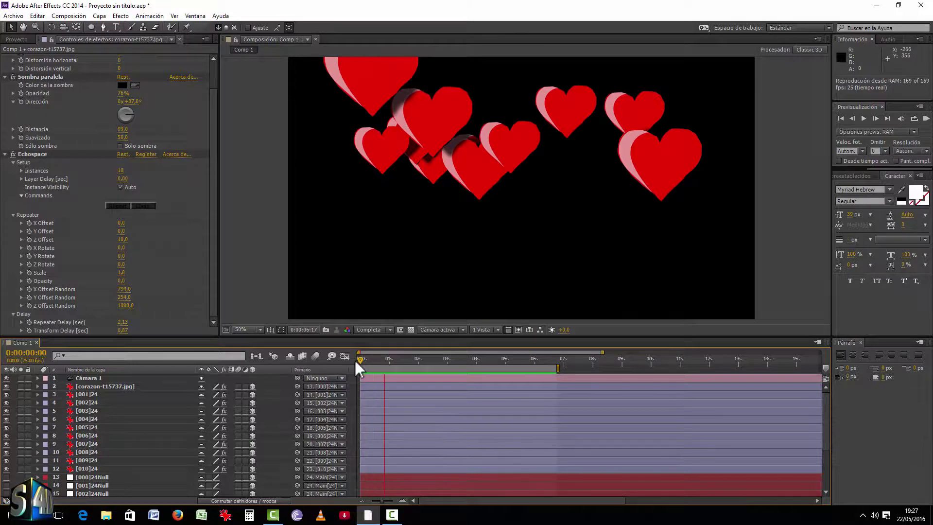
{"action": "key", "text": "space"}
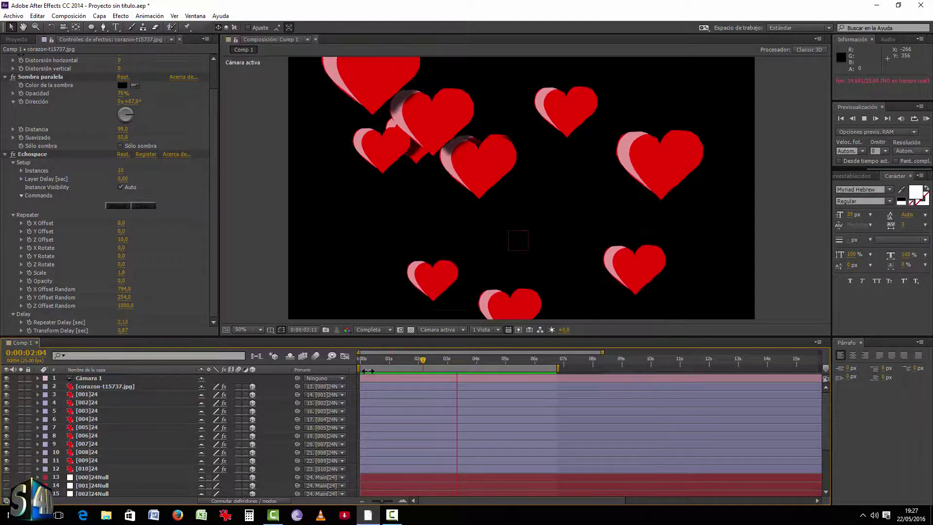
{"action": "key", "text": "space"}
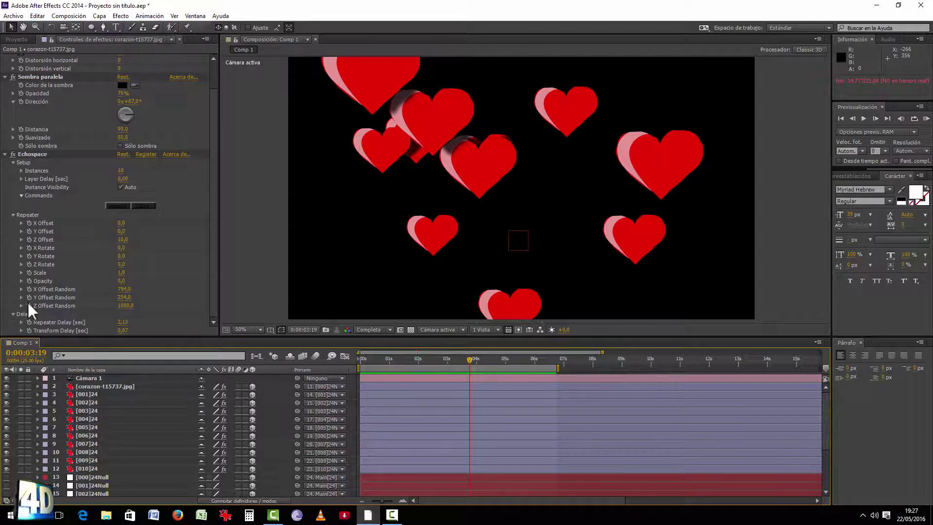
{"action": "mouse_move", "coordinate": [125, 256]}
{"action": "left_mouse_down"}
{"action": "mouse_move", "coordinate": [101, 254]}
{"action": "mouse_move", "coordinate": [131, 254]}
{"action": "left_mouse_up"}
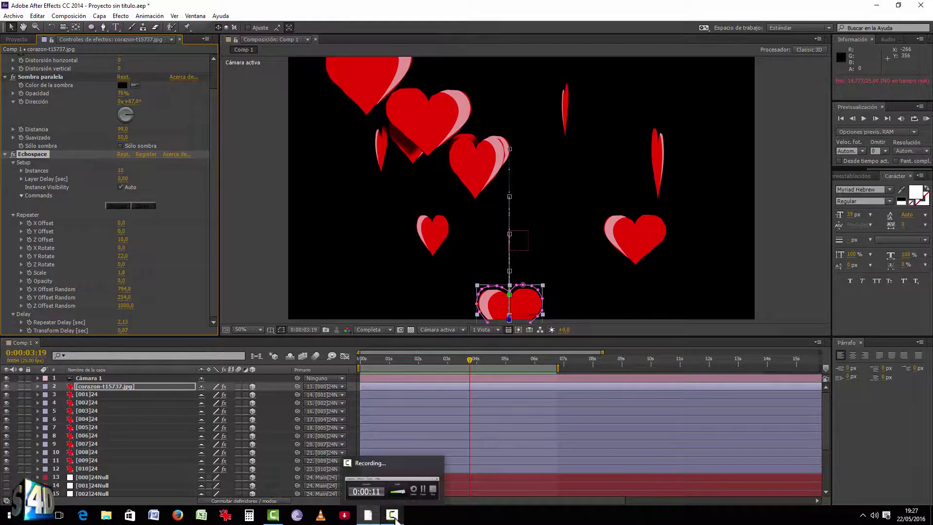
{"action": "left_click", "coordinate": [394, 517]}
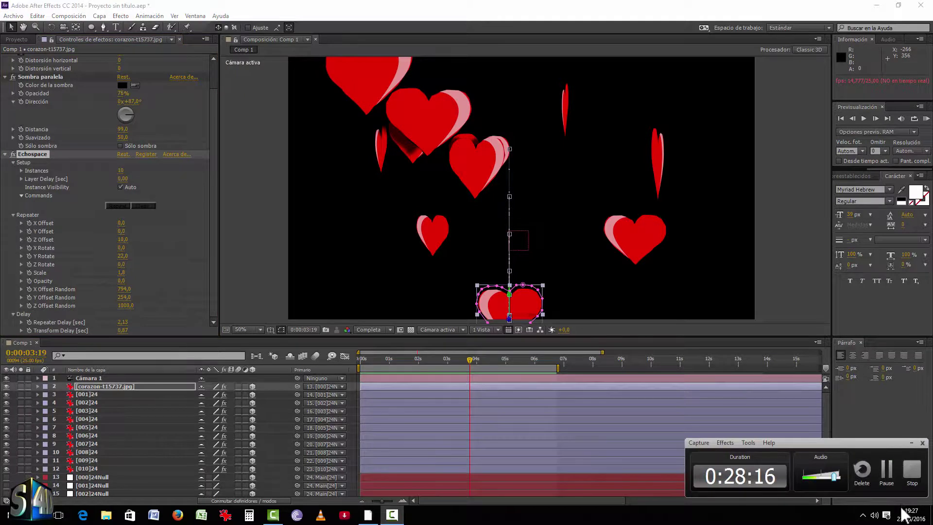